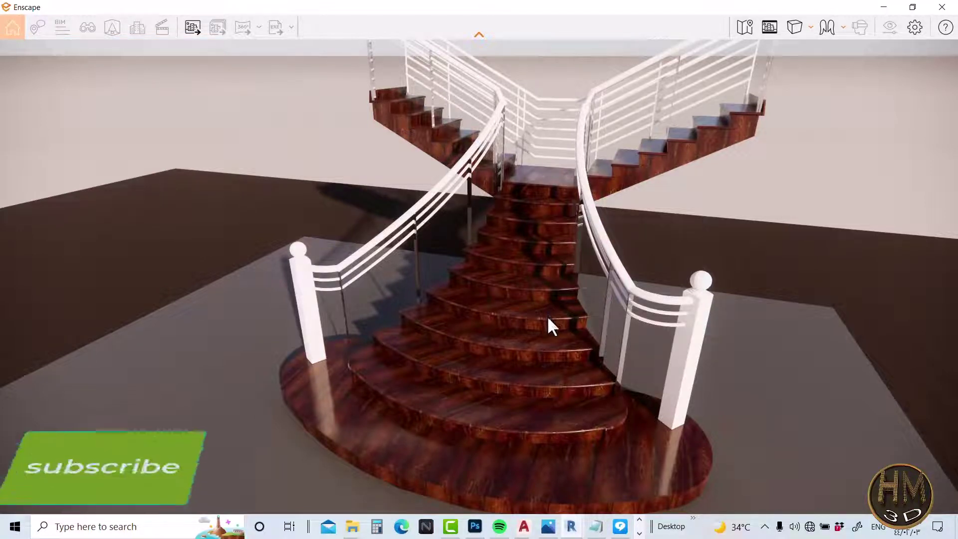
# Step: Orbit the Enscape render of the Y-shaped double staircase from several angles, then return to Revit
pyautogui.moveTo(519, 343); pyautogui.dragTo(459, 253)
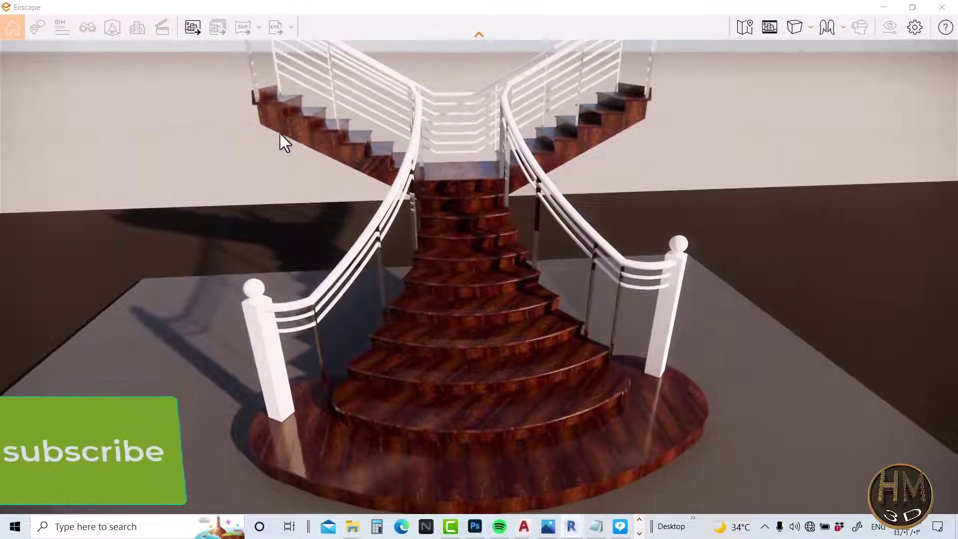
pyautogui.moveTo(464, 333)
pyautogui.mouseDown()
pyautogui.moveTo(349, 279)
pyautogui.moveTo(806, 147)
pyautogui.mouseUp()
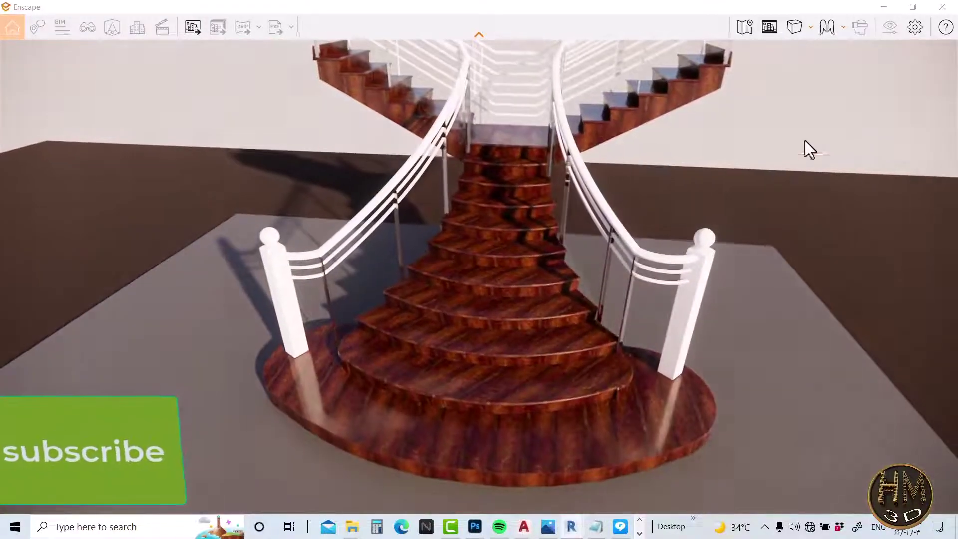
pyautogui.moveTo(452, 278); pyautogui.dragTo(444, 359)
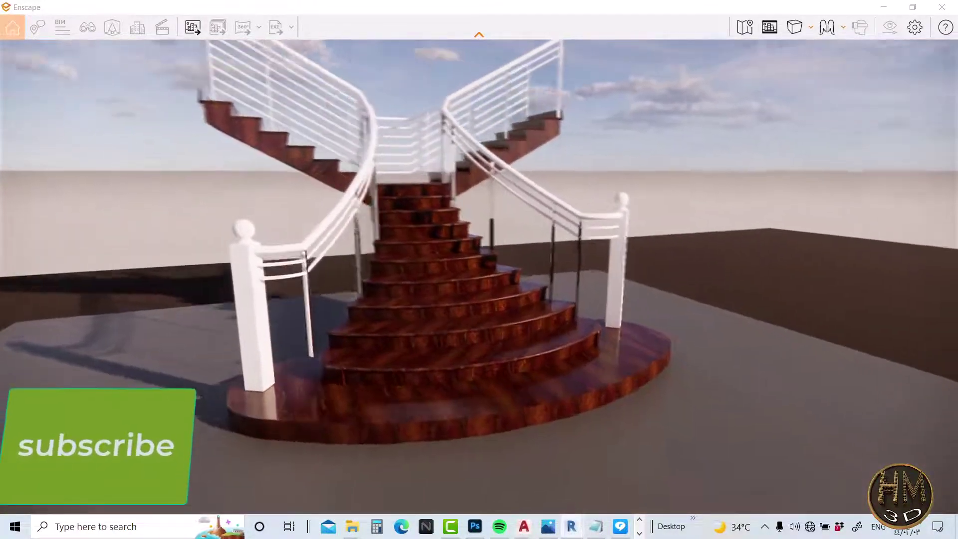
pyautogui.moveTo(388, 344)
pyautogui.mouseDown()
pyautogui.moveTo(379, 349)
pyautogui.moveTo(394, 379)
pyautogui.mouseUp()
pyautogui.press('a')
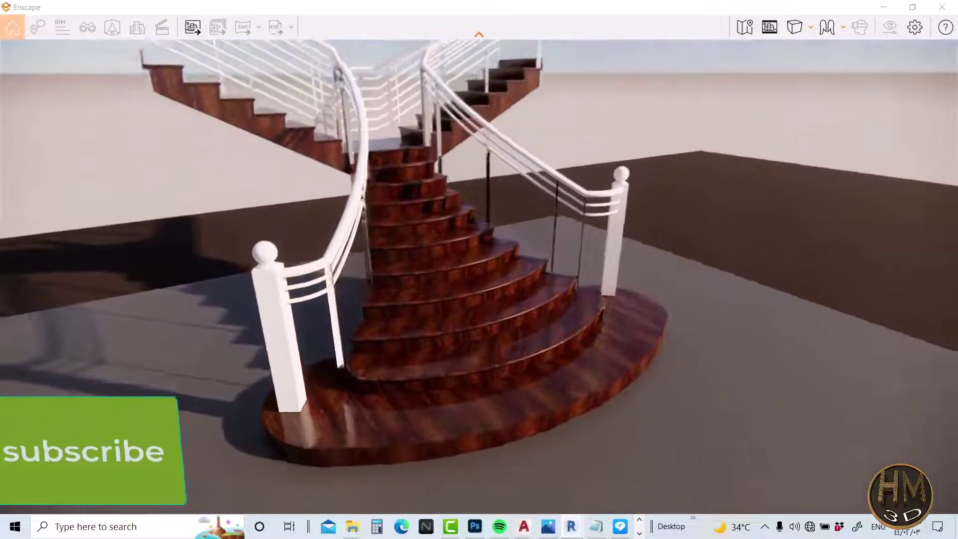
pyautogui.moveTo(479, 349); pyautogui.dragTo(490, 456)
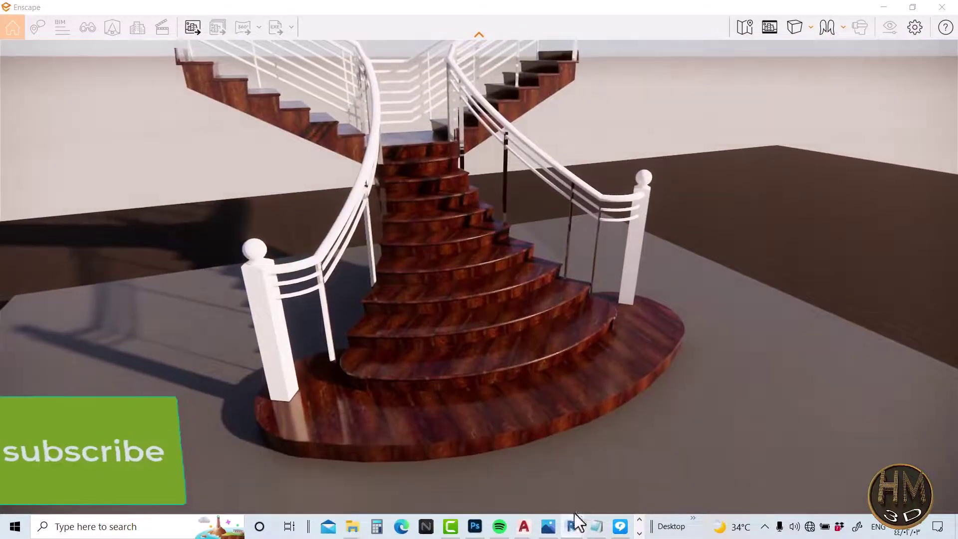
pyautogui.moveTo(571, 525)
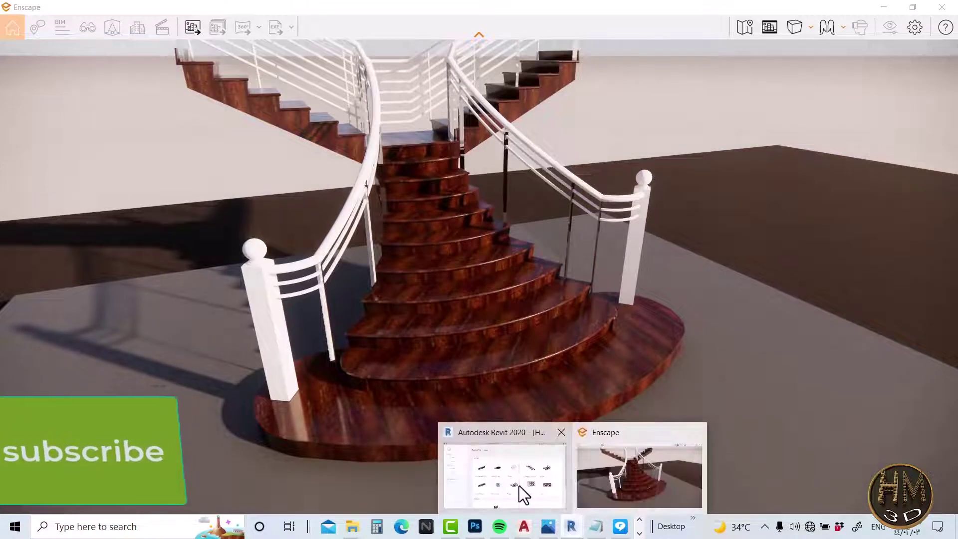
pyautogui.click(519, 486)
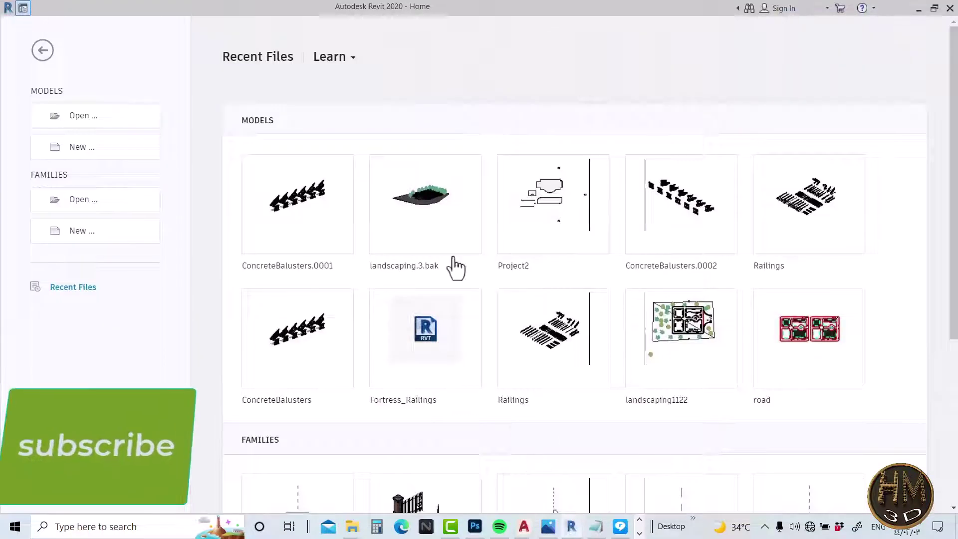
# Step: Create a new project from the Architectural Template
pyautogui.click(84, 150)
pyautogui.click(486, 235)
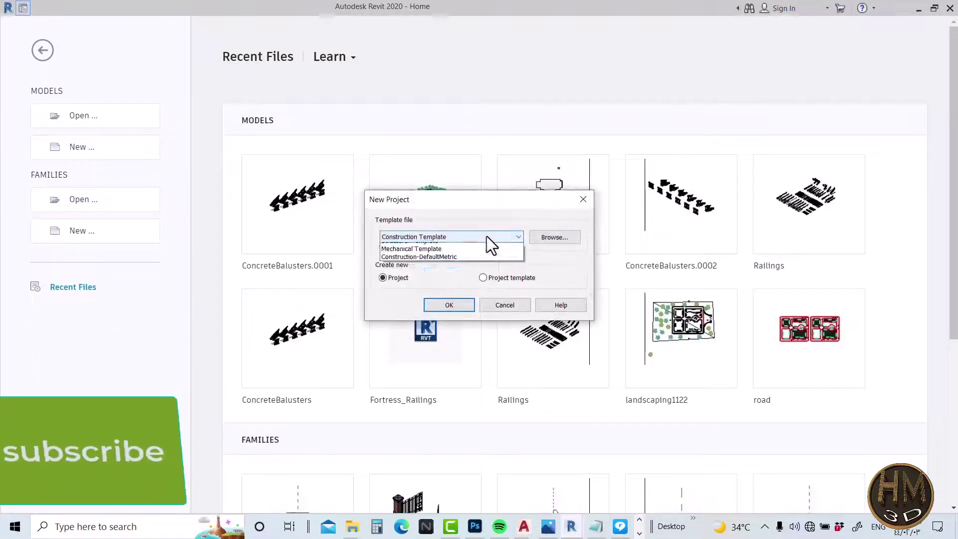
pyautogui.click(397, 263)
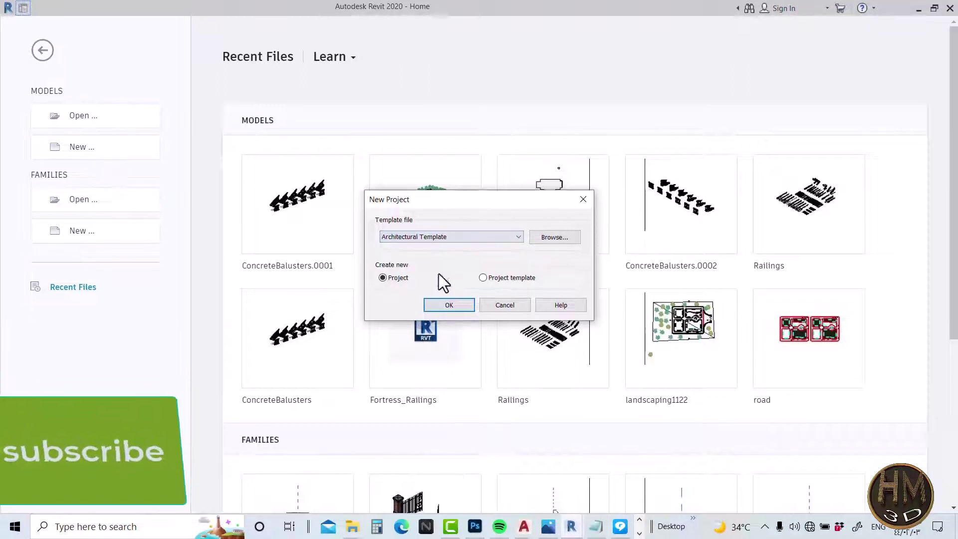
pyautogui.click(438, 306)
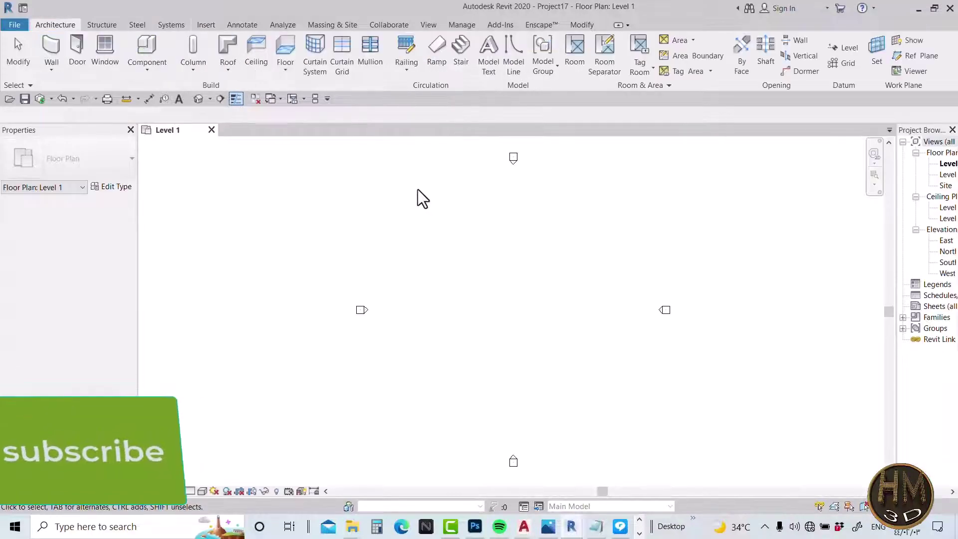
# Step: Set project length units to meters rounded to 2 decimal places
pyautogui.press('u')
pyautogui.press('n')
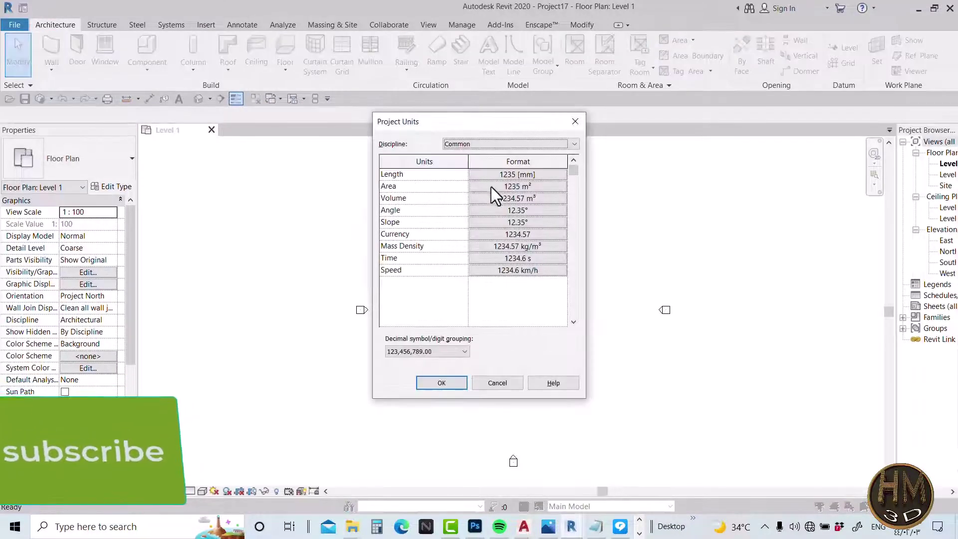
pyautogui.click(550, 173)
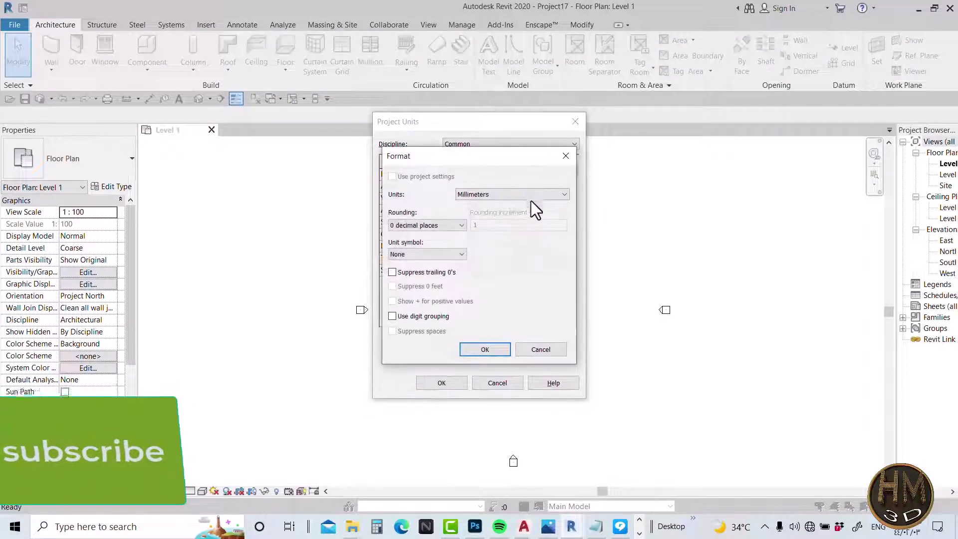
pyautogui.click(513, 193)
pyautogui.click(477, 237)
pyautogui.click(448, 225)
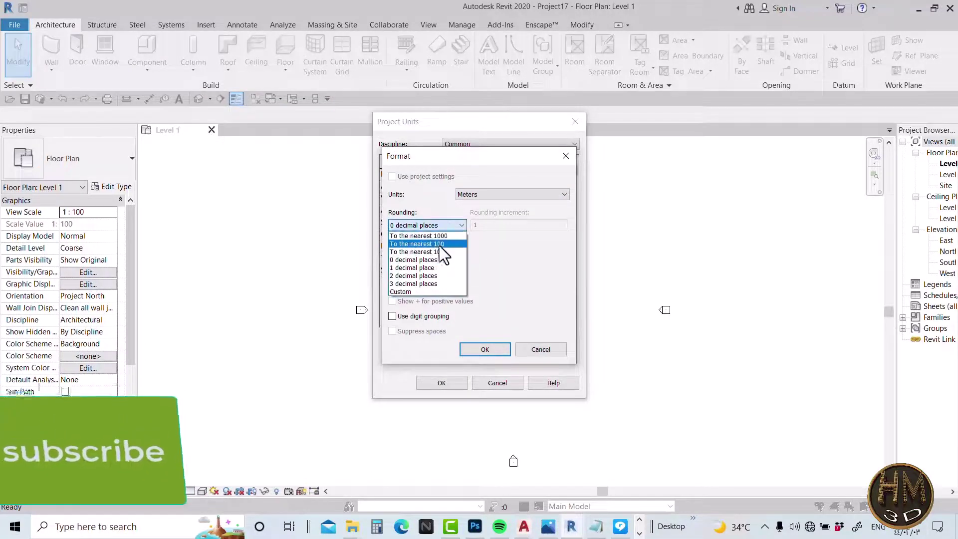
pyautogui.click(417, 275)
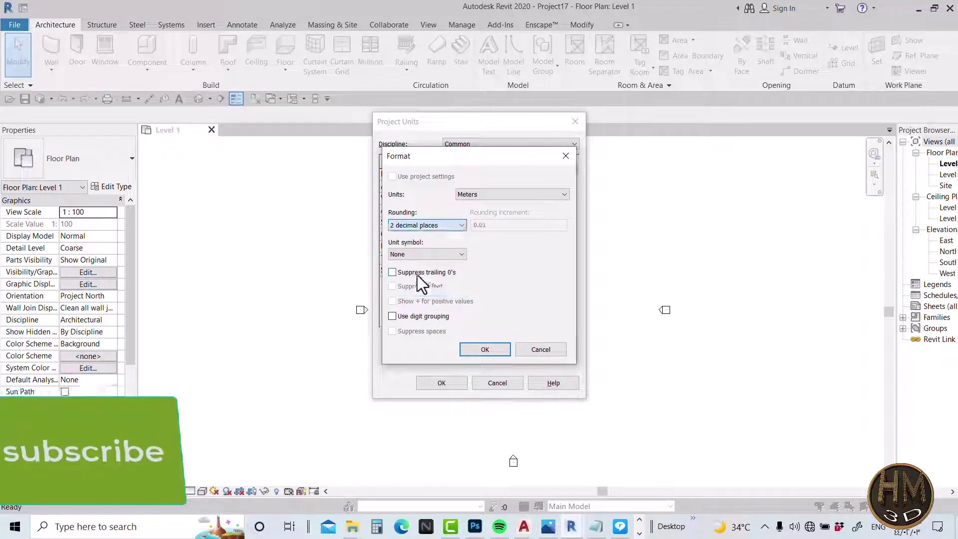
pyautogui.click(478, 349)
pyautogui.click(437, 382)
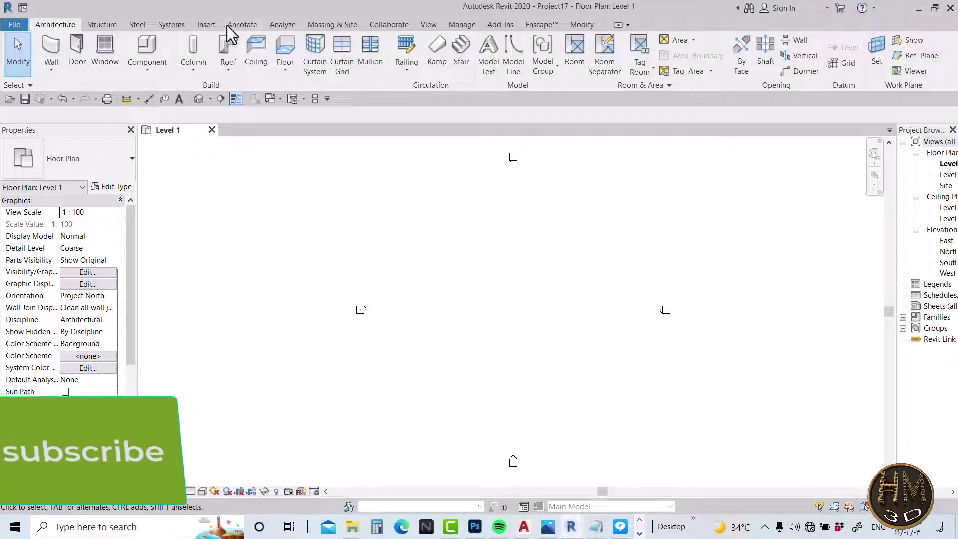
# Step: Link TWO WAY STAIRS.dwg from the D: drive's fff folder into the Level 1 plan
pyautogui.click(209, 25)
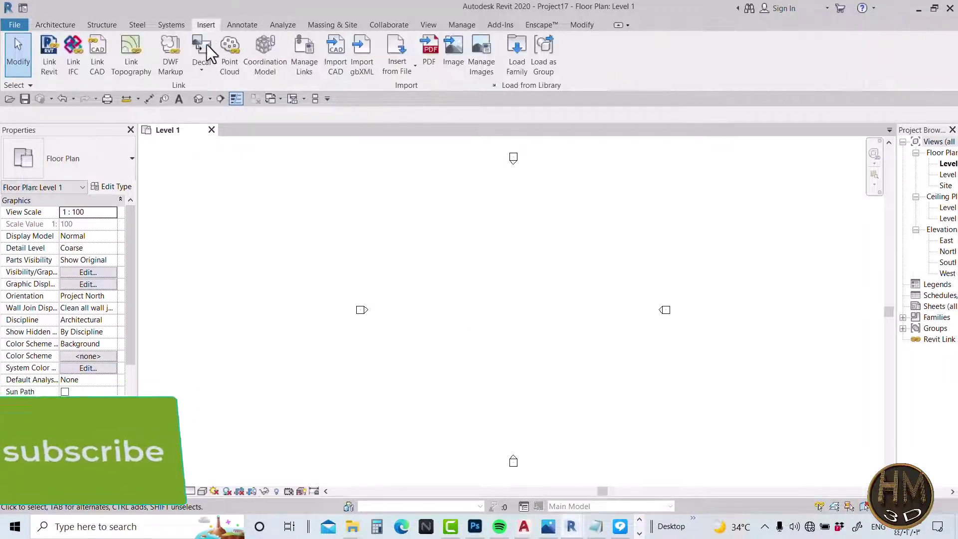
pyautogui.click(304, 57)
pyautogui.click(333, 92)
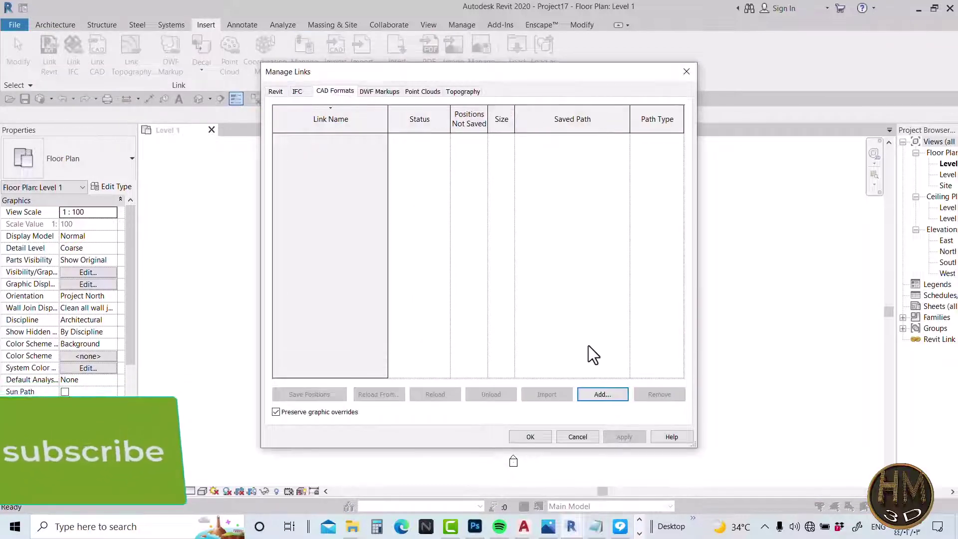
pyautogui.click(601, 394)
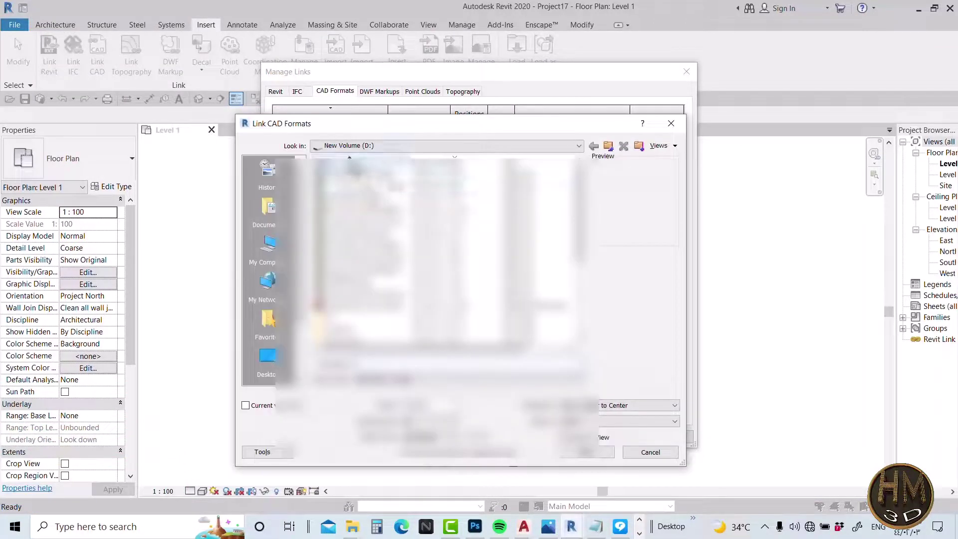
pyautogui.click(368, 146)
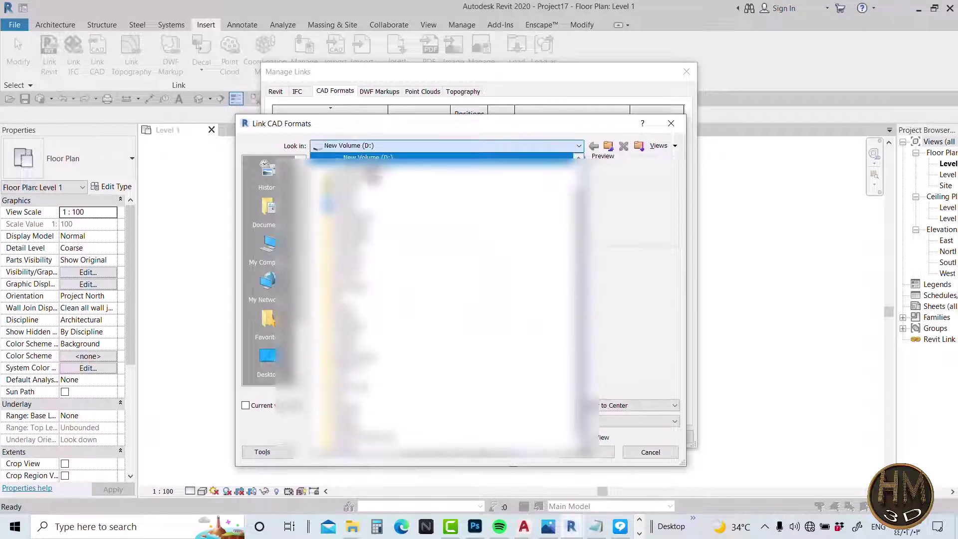
pyautogui.click(379, 181)
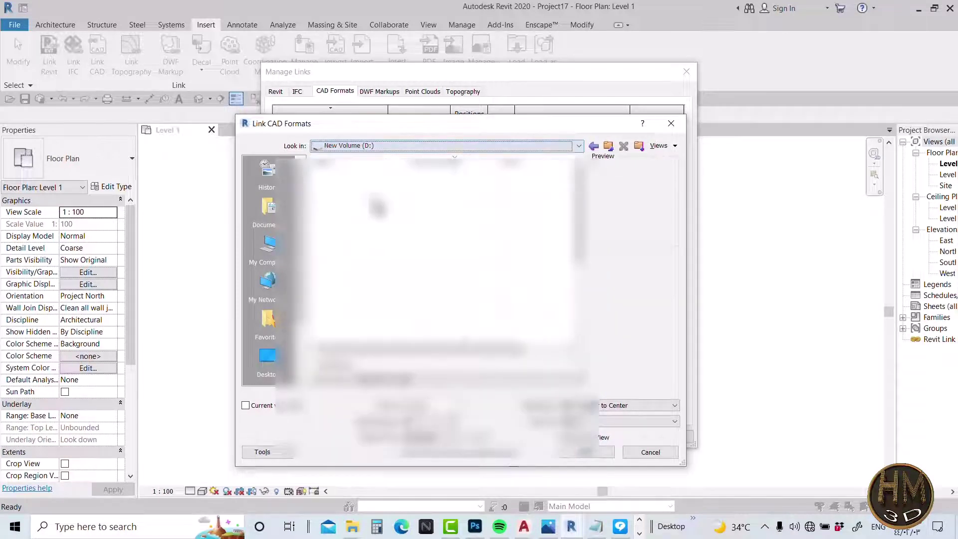
pyautogui.doubleClick(389, 274)
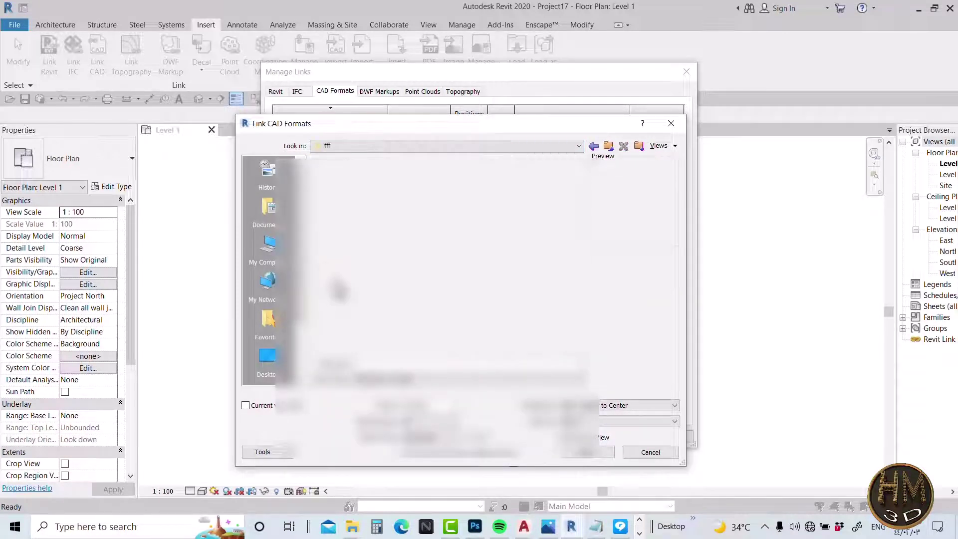
pyautogui.click(357, 183)
pyautogui.click(578, 452)
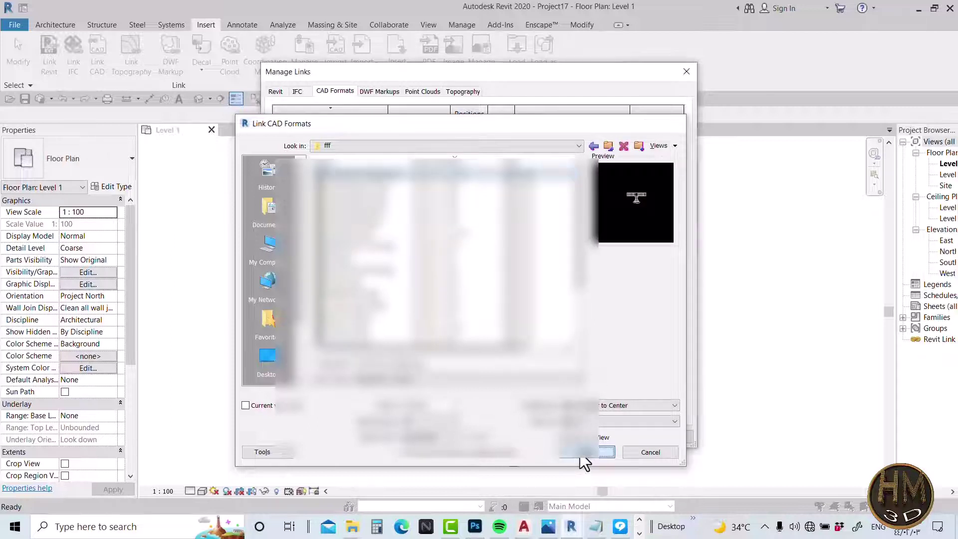
pyautogui.click(534, 438)
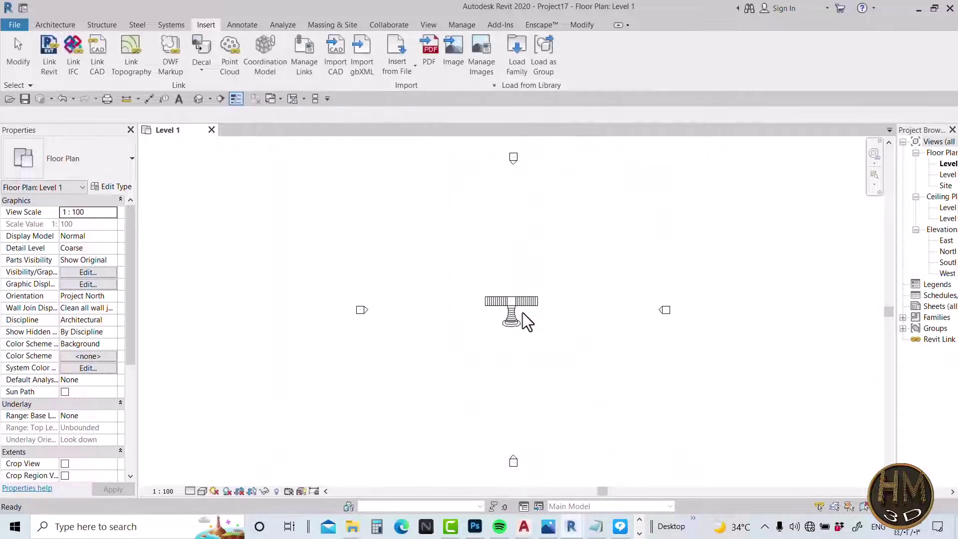
# Step: Zoom in on the linked stair drawing and select it
pyautogui.scroll(3, 519, 314)
pyautogui.scroll(3, 514, 313)
pyautogui.scroll(2, 499, 299)
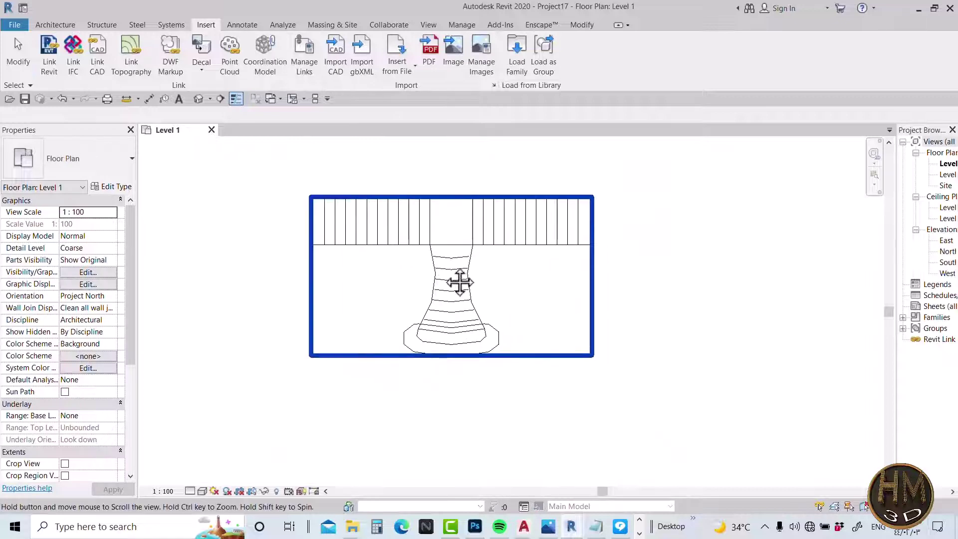
pyautogui.scroll(2, 466, 284)
pyautogui.scroll(2, 613, 323)
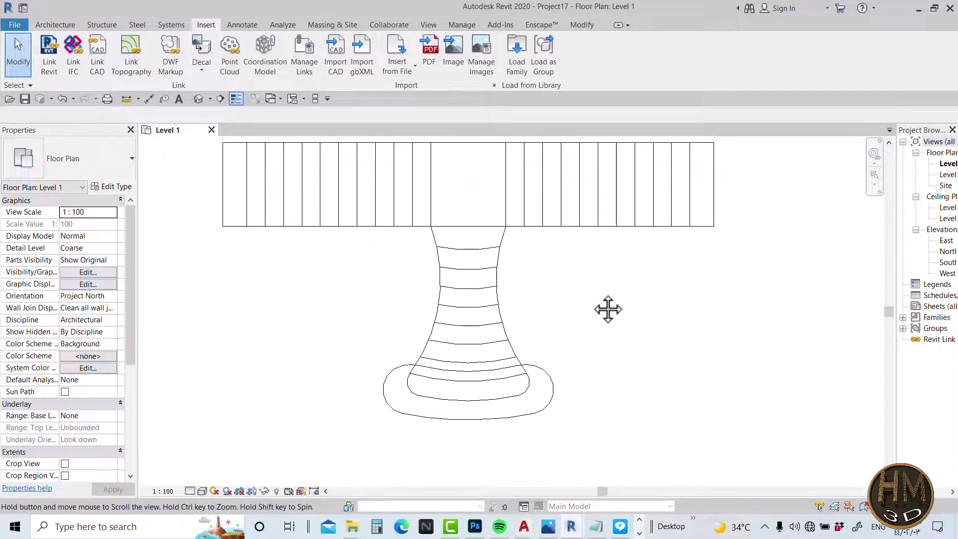
pyautogui.scroll(2, 616, 312)
pyautogui.scroll(2, 615, 305)
pyautogui.click(615, 292)
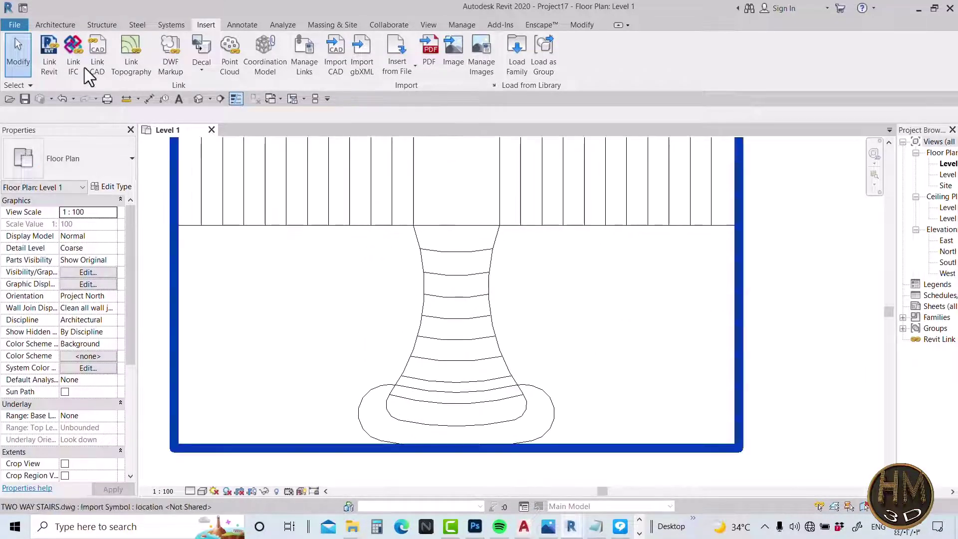
pyautogui.click(54, 25)
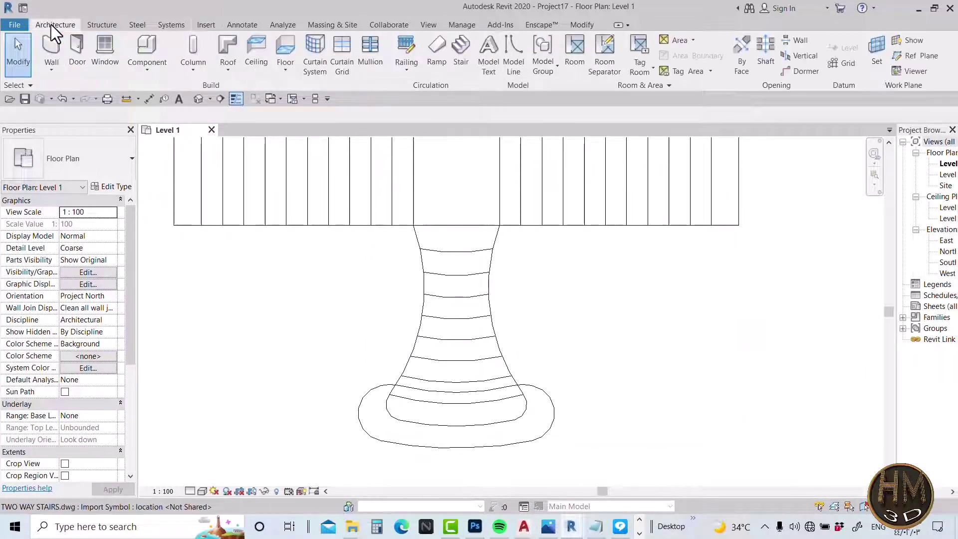
# Step: Draw a 1.0000 m wide, 12-riser stair run from the bottom landing to the outline's top midpoint
pyautogui.click(453, 55)
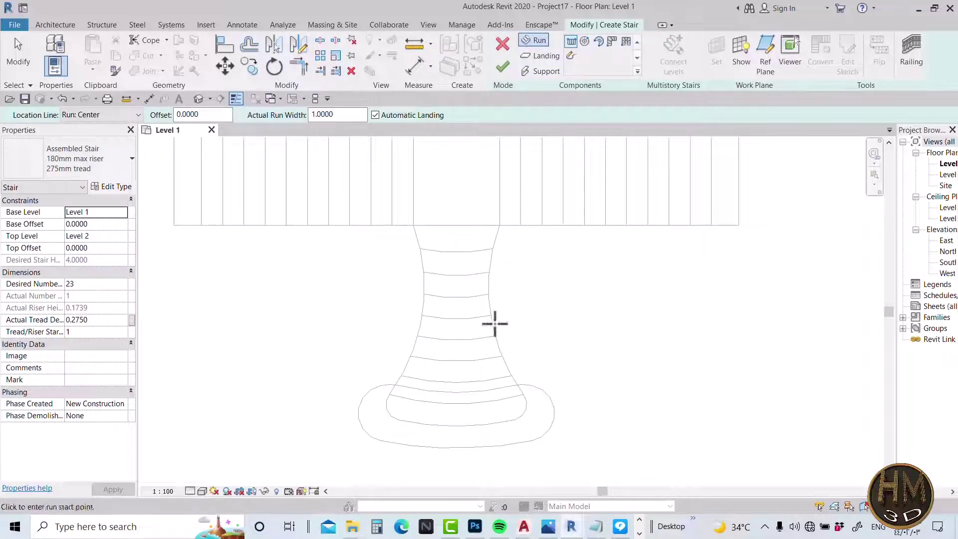
pyautogui.moveTo(465, 381); pyautogui.dragTo(506, 383, button='middle')
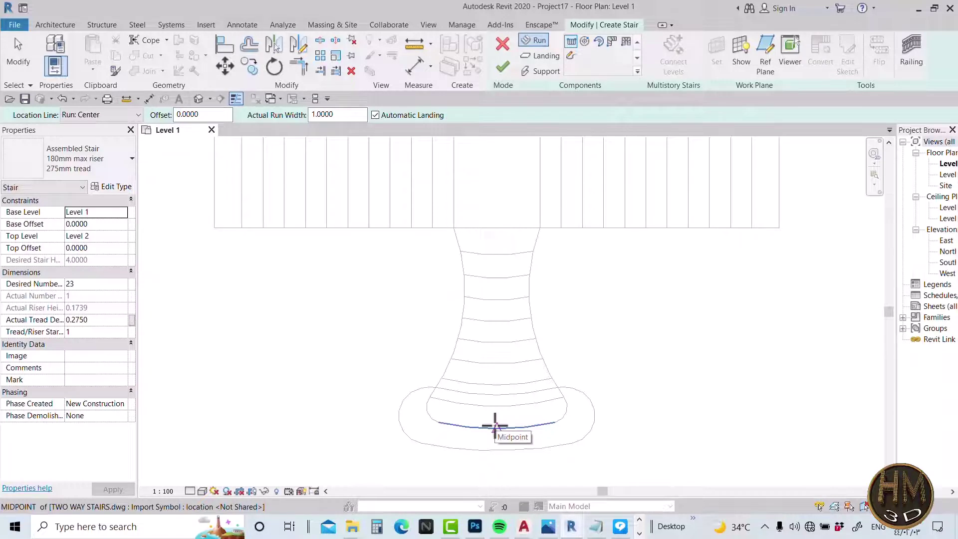
pyautogui.click(495, 426)
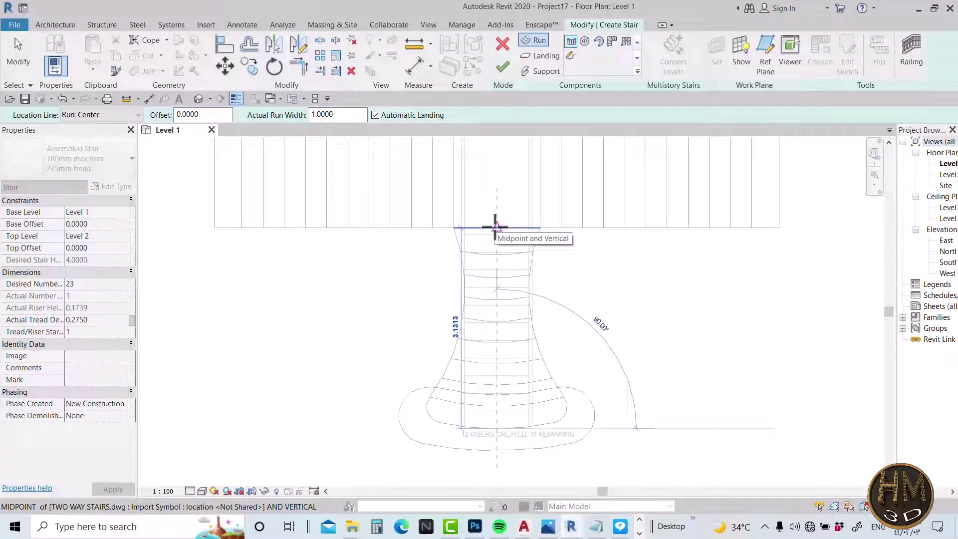
pyautogui.click(495, 227)
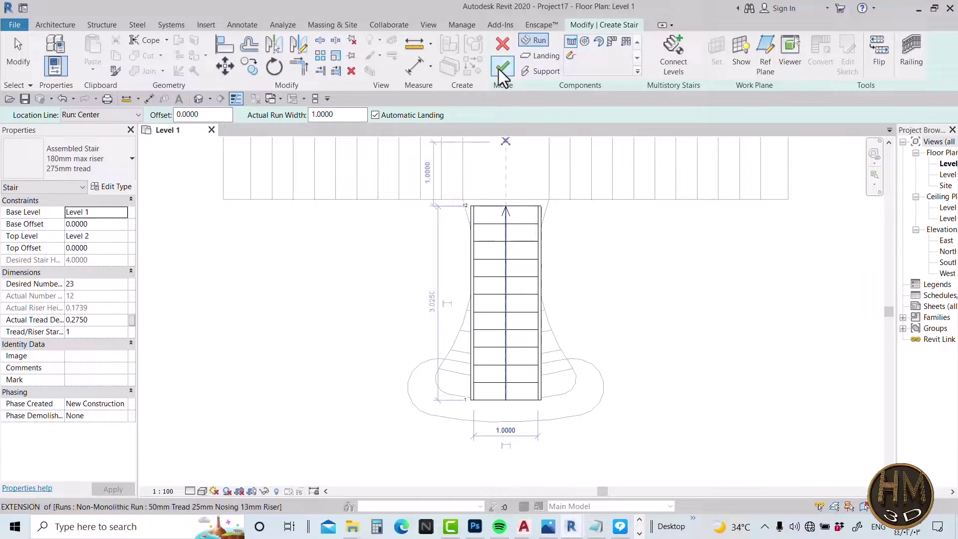
pyautogui.click(501, 67)
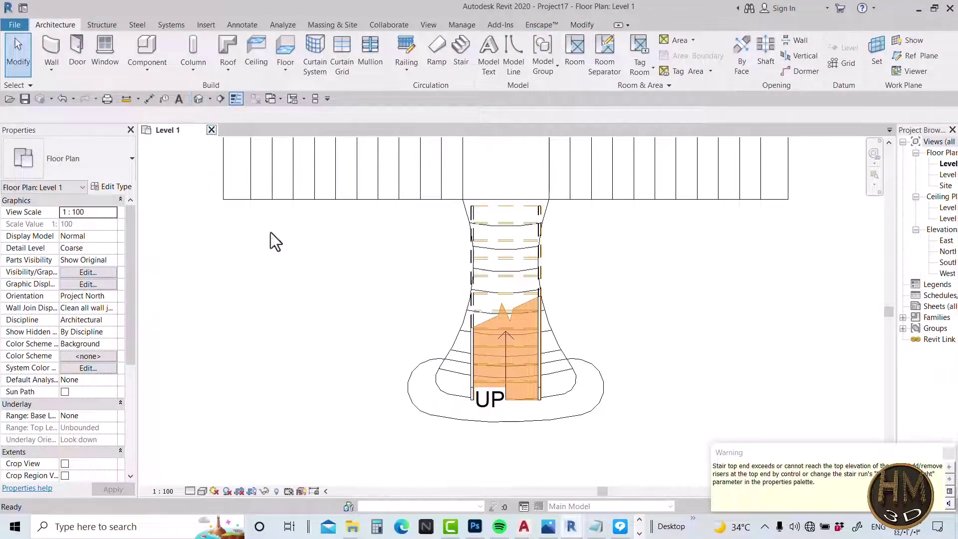
pyautogui.click(948, 454)
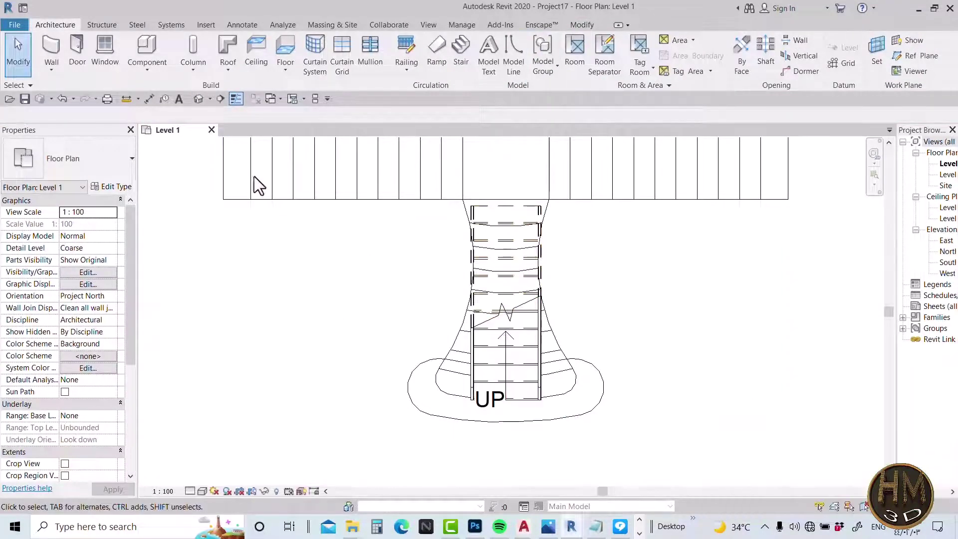
# Step: Inspect the stair run and its railings in the default 3D view, then return to Level 1
pyautogui.click(199, 100)
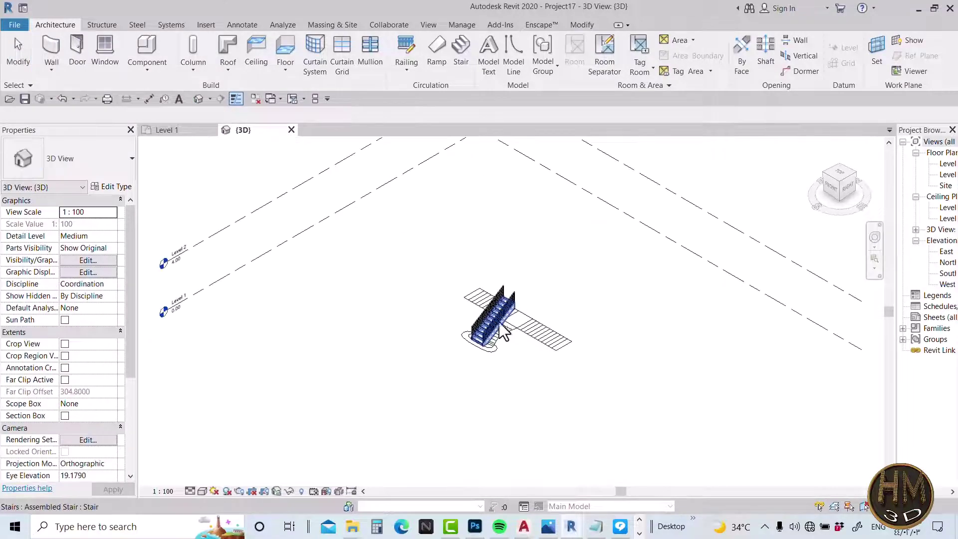
pyautogui.scroll(3, 504, 332)
pyautogui.scroll(4, 503, 332)
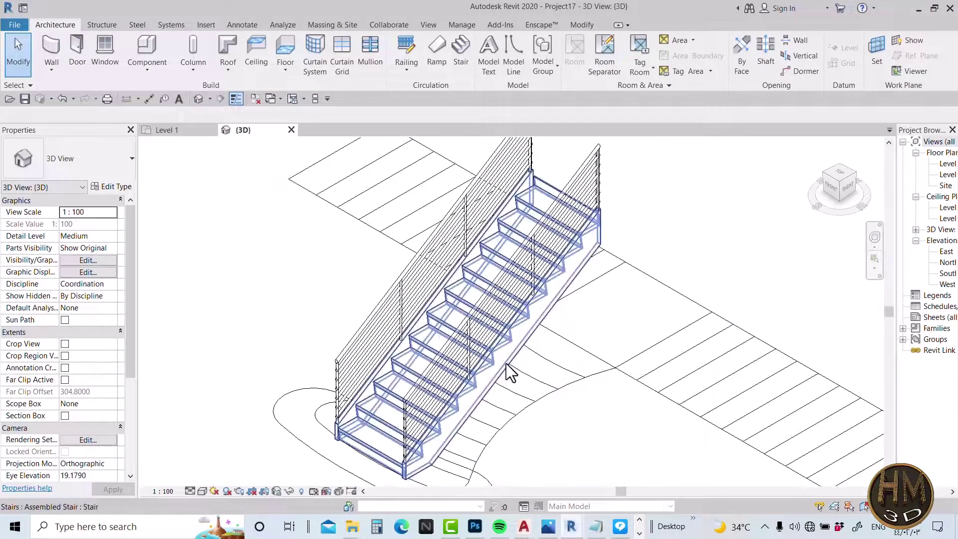
pyautogui.moveTo(498, 399)
pyautogui.keyDown('shift'); pyautogui.mouseDown(button='middle')
pyautogui.moveTo(457, 396)
pyautogui.moveTo(589, 434)
pyautogui.moveTo(634, 384)
pyautogui.moveTo(613, 368)
pyautogui.moveTo(509, 389)
pyautogui.moveTo(521, 402)
pyautogui.moveTo(605, 398)
pyautogui.moveTo(547, 426)
pyautogui.mouseUp(button='middle'); pyautogui.keyUp('shift')
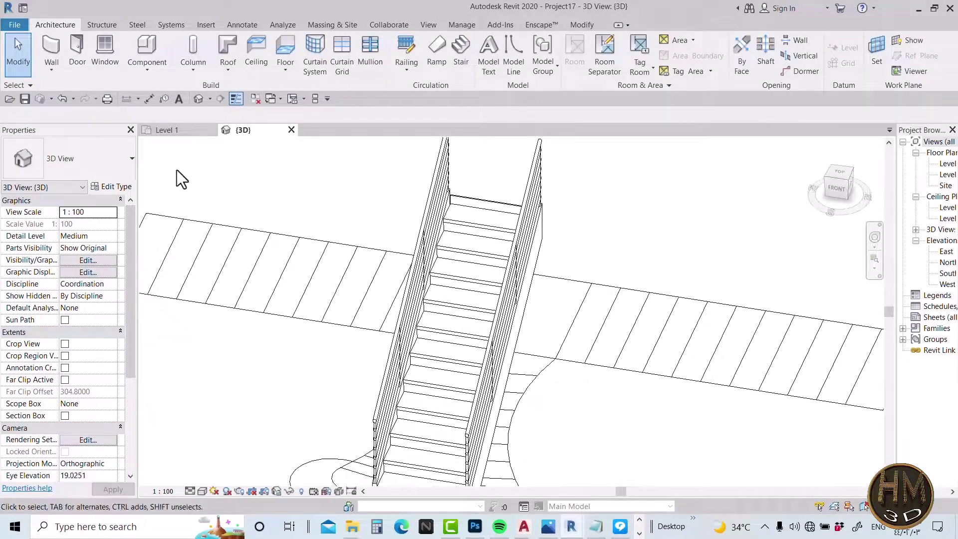
pyautogui.click(170, 134)
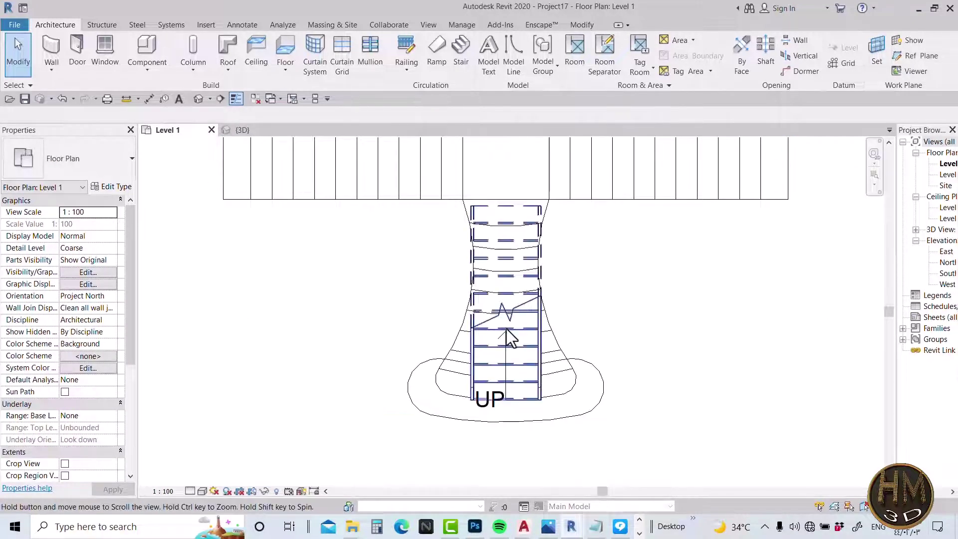
# Step: Edit the stair and convert its 12-riser run to a custom sketch-based run
pyautogui.scroll(2, 474, 332)
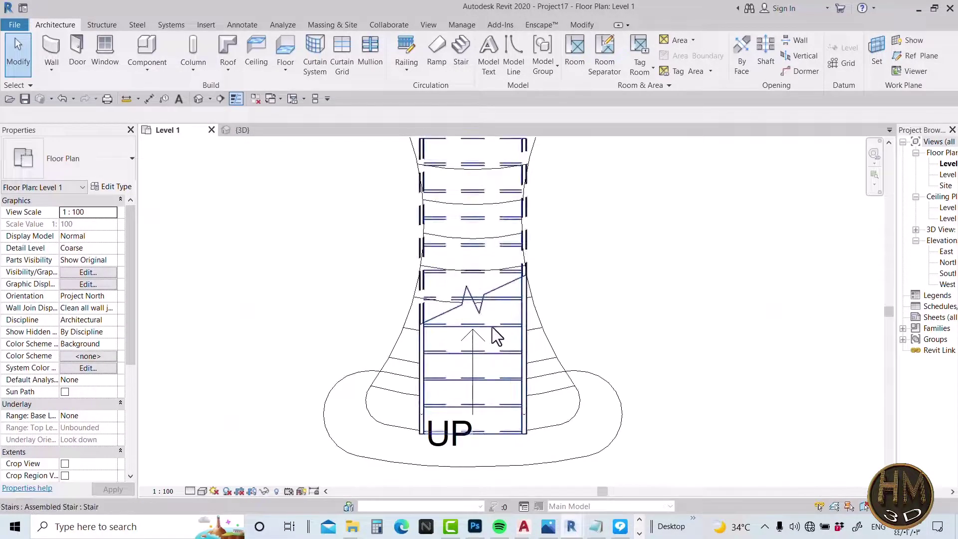
pyautogui.click(495, 334)
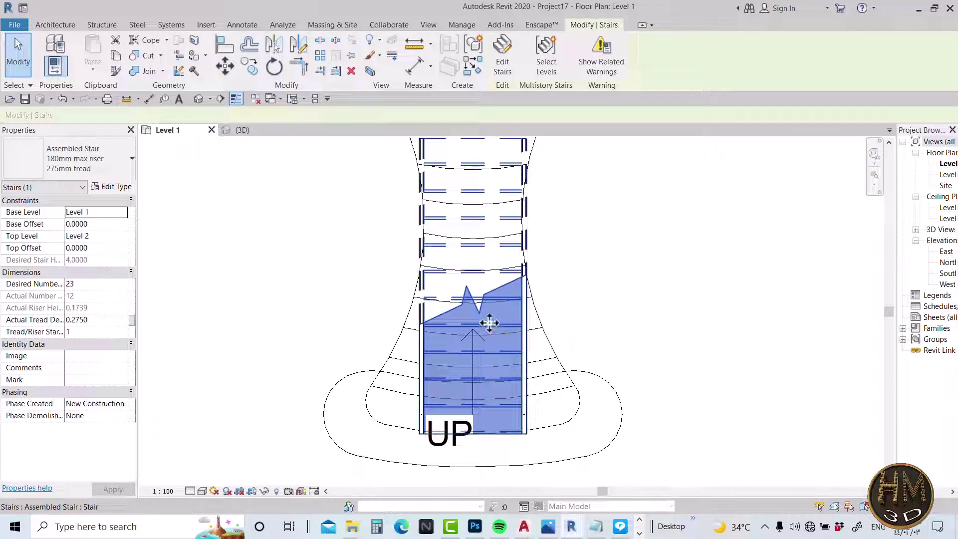
pyautogui.click(507, 72)
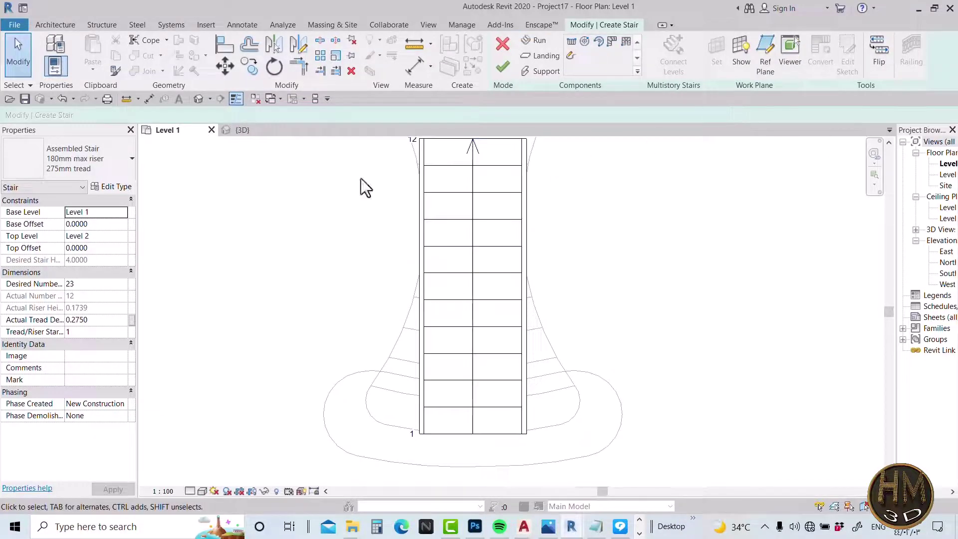
pyautogui.click(504, 246)
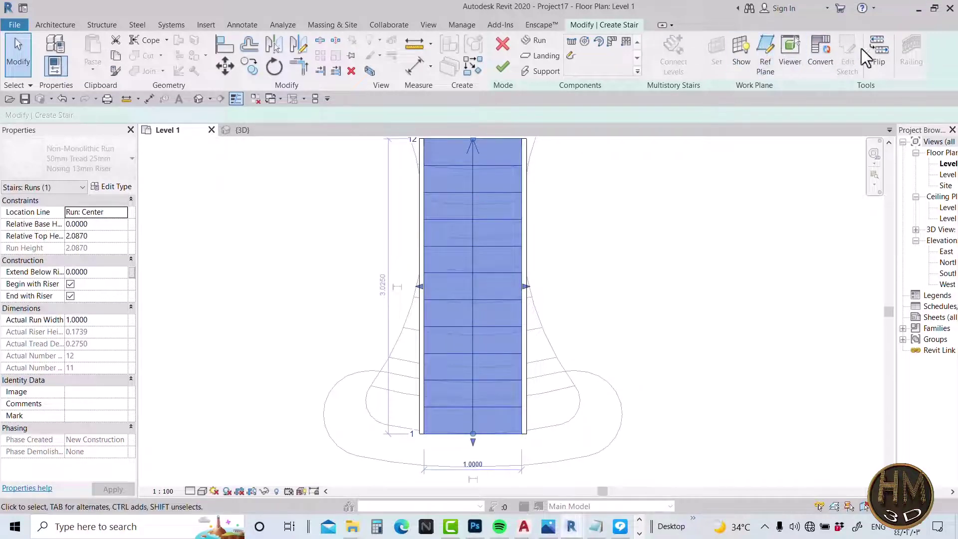
pyautogui.click(818, 56)
pyautogui.click(568, 286)
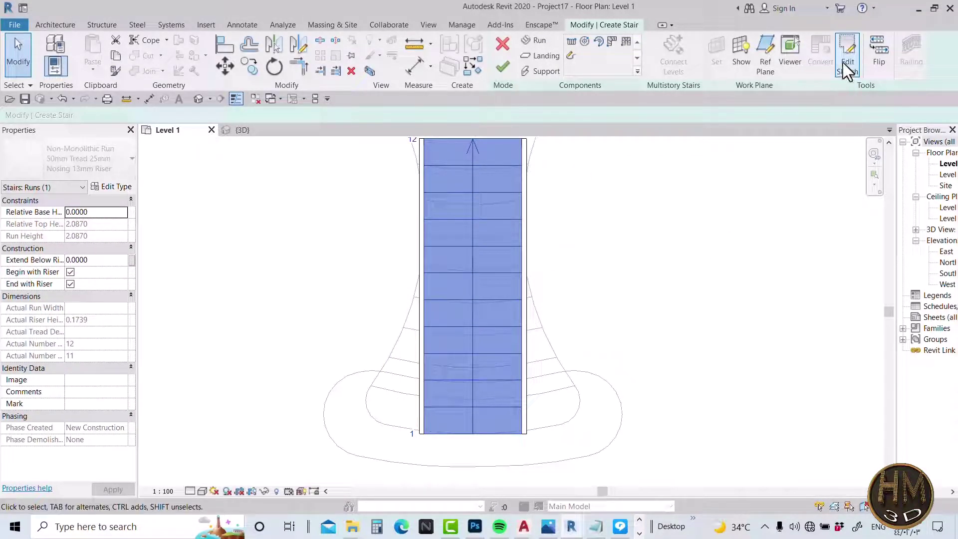
# Step: Open the run sketch and remove its straight left and right boundary lines
pyautogui.click(844, 61)
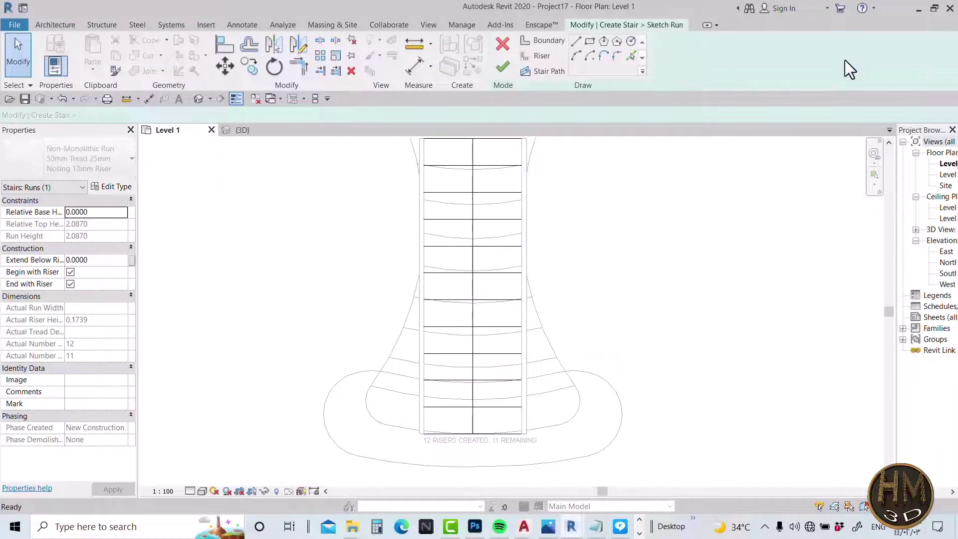
pyautogui.moveTo(517, 238); pyautogui.dragTo(518, 274, button='middle')
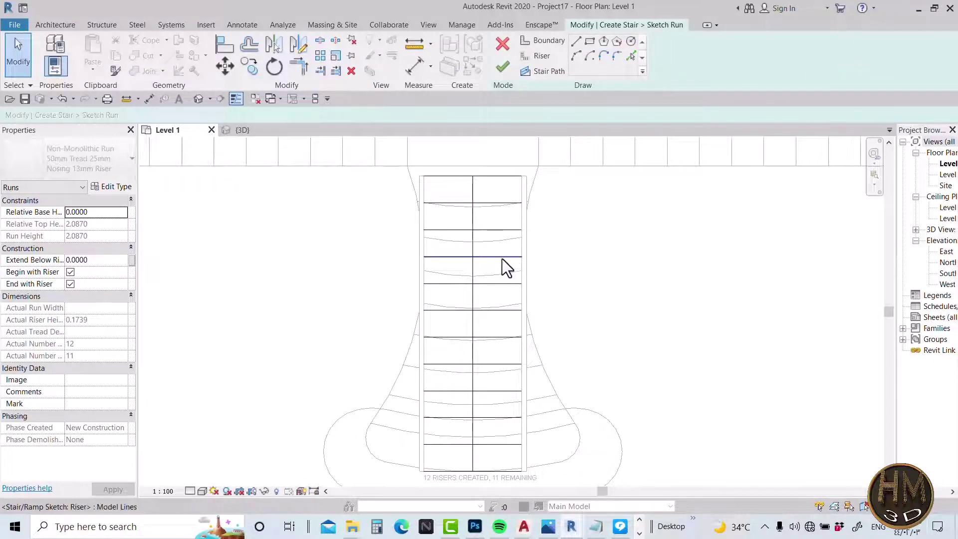
pyautogui.scroll(2, 468, 319)
pyautogui.scroll(1, 496, 306)
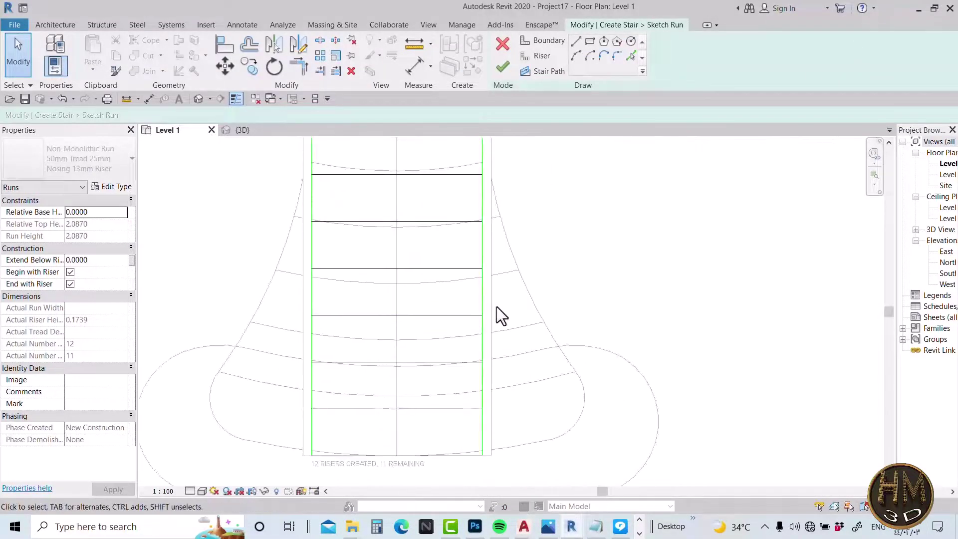
pyautogui.click(443, 316)
pyautogui.click(505, 302)
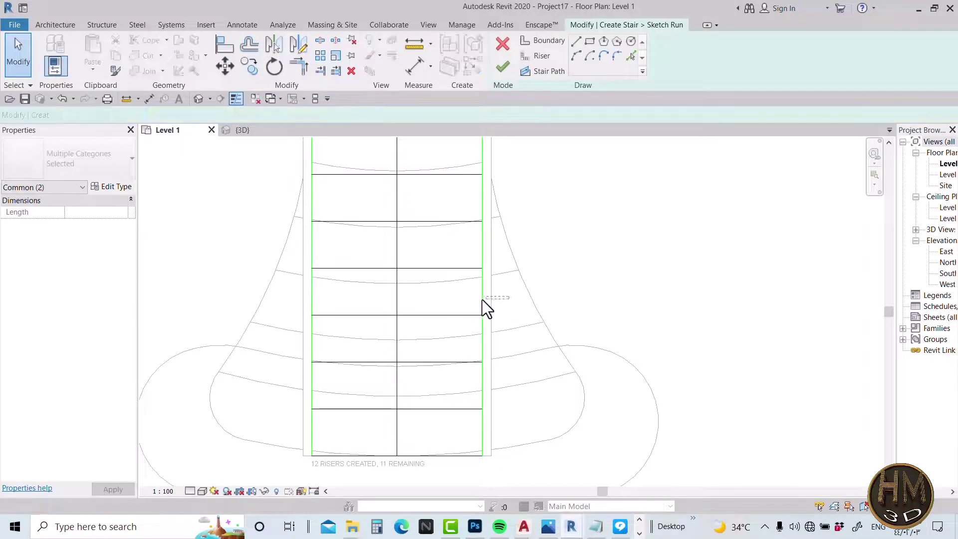
pyautogui.click(475, 300)
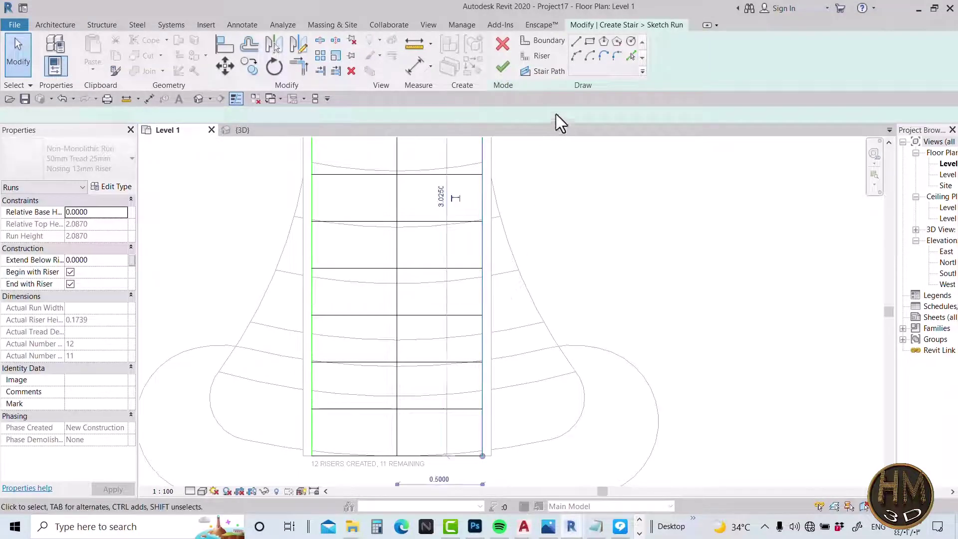
pyautogui.click(477, 297)
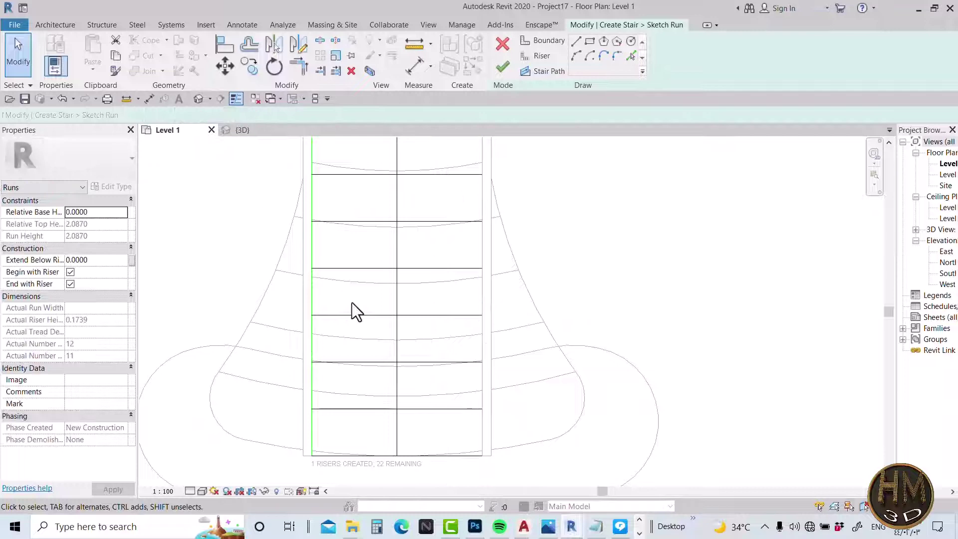
pyautogui.click(302, 301)
pyautogui.moveTo(374, 313); pyautogui.dragTo(416, 398, button='middle')
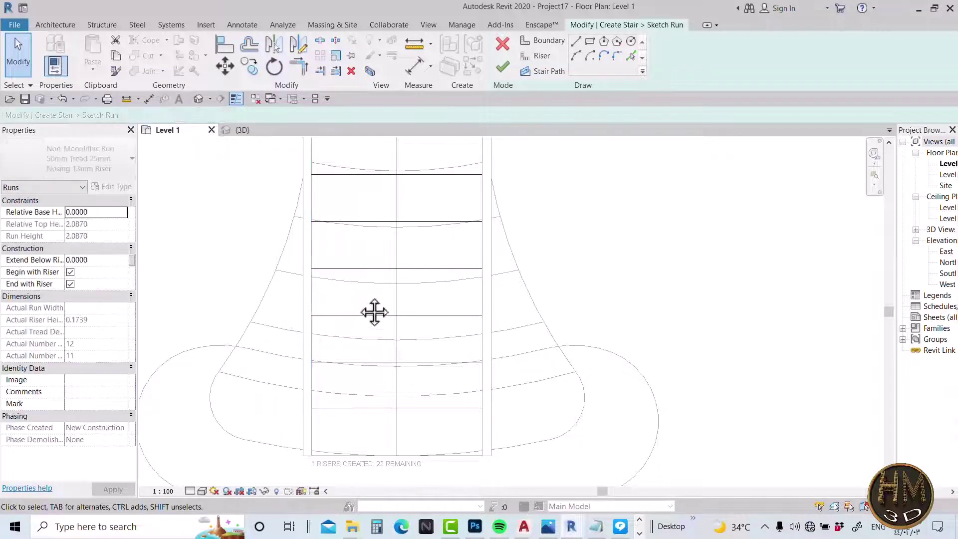
pyautogui.scroll(-2, 513, 316)
pyautogui.moveTo(555, 327); pyautogui.dragTo(551, 391, button='middle')
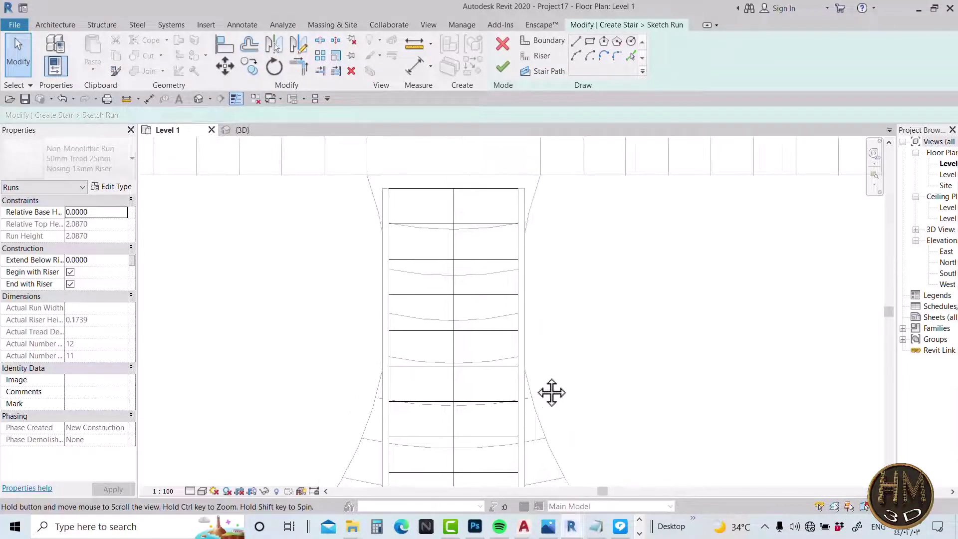
# Step: Pick the imported drawing's right and left curved outline edges as the new boundaries
pyautogui.click(543, 40)
pyautogui.click(632, 56)
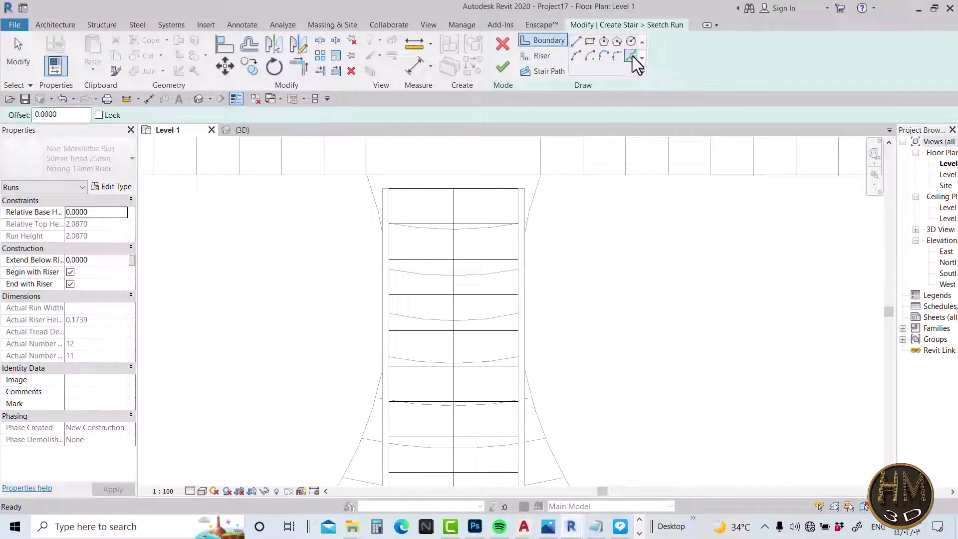
pyautogui.scroll(1, 535, 195)
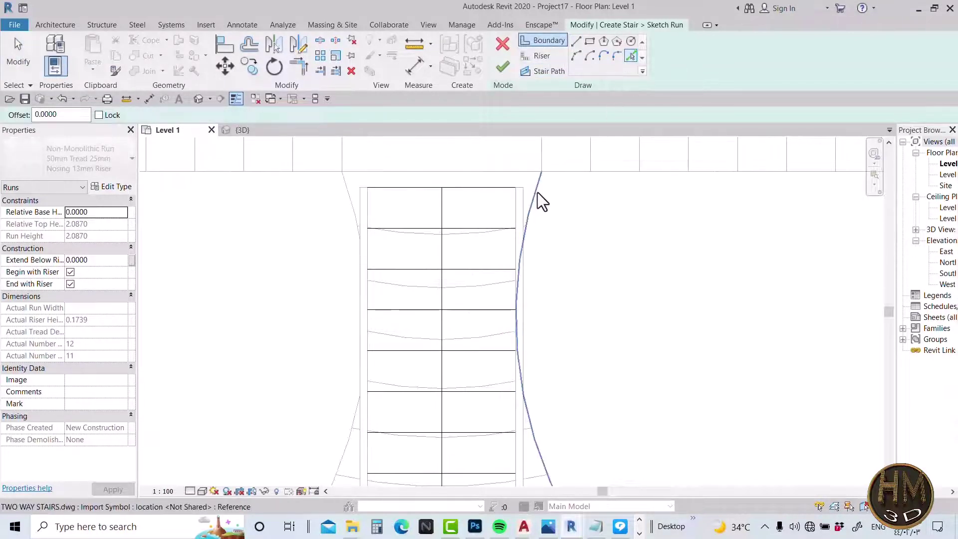
pyautogui.click(534, 196)
pyautogui.scroll(-2, 517, 199)
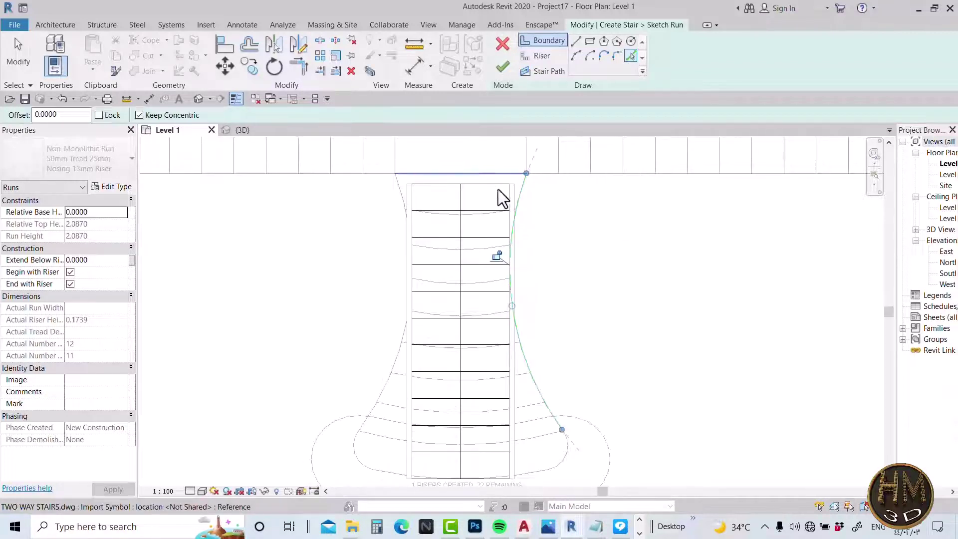
pyautogui.scroll(-1, 498, 196)
pyautogui.moveTo(534, 421); pyautogui.dragTo(556, 383, button='middle')
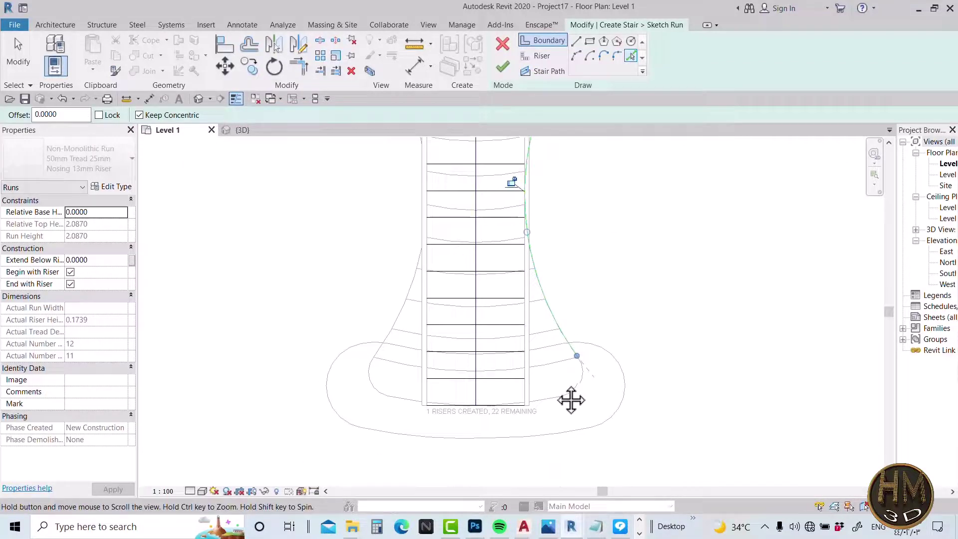
pyautogui.click(410, 286)
pyautogui.scroll(1, 376, 402)
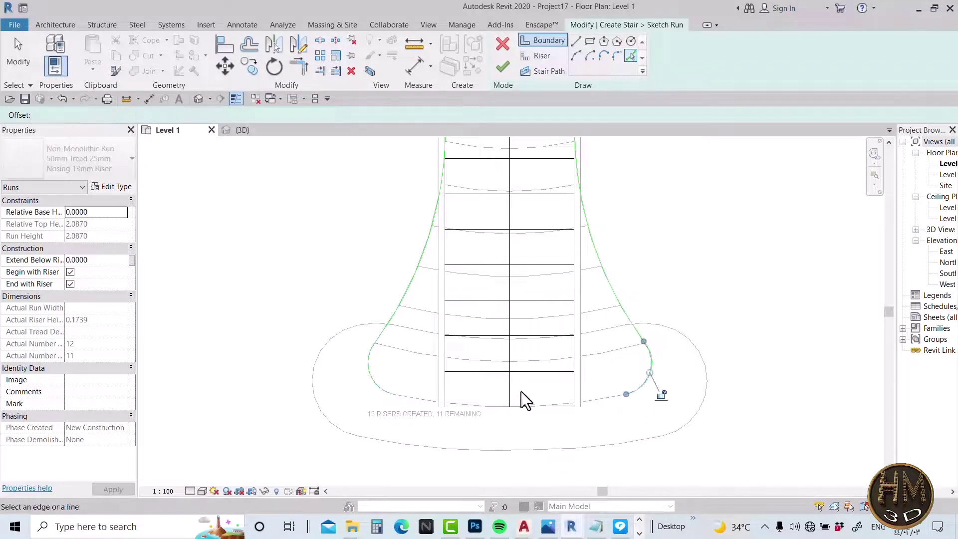
pyautogui.scroll(-2, 519, 390)
pyautogui.moveTo(646, 278); pyautogui.dragTo(627, 366, button='middle')
pyautogui.scroll(1, 627, 365)
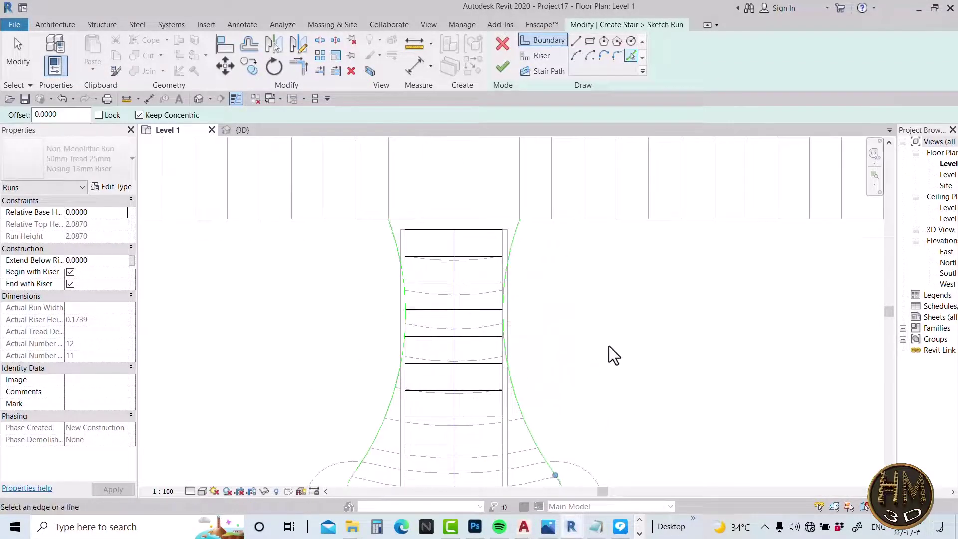
pyautogui.moveTo(568, 344); pyautogui.dragTo(585, 316, button='middle')
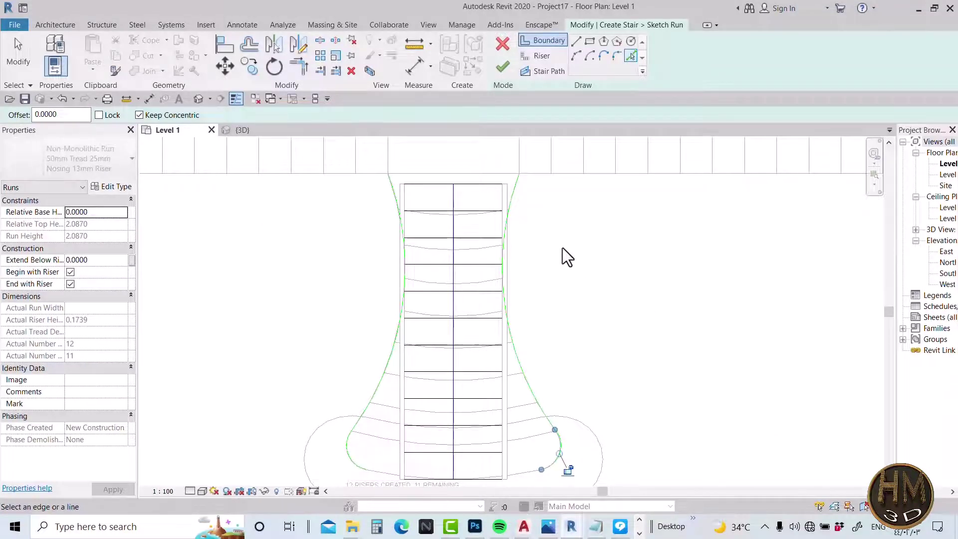
pyautogui.scroll(2, 479, 219)
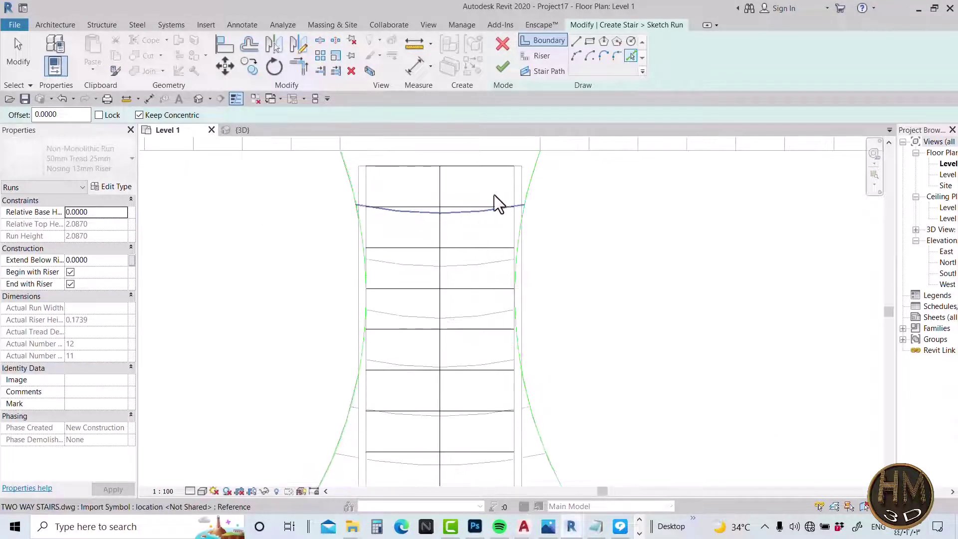
# Step: Delete the first six straight riser lines, starting from the top of the run sketch
pyautogui.click(543, 56)
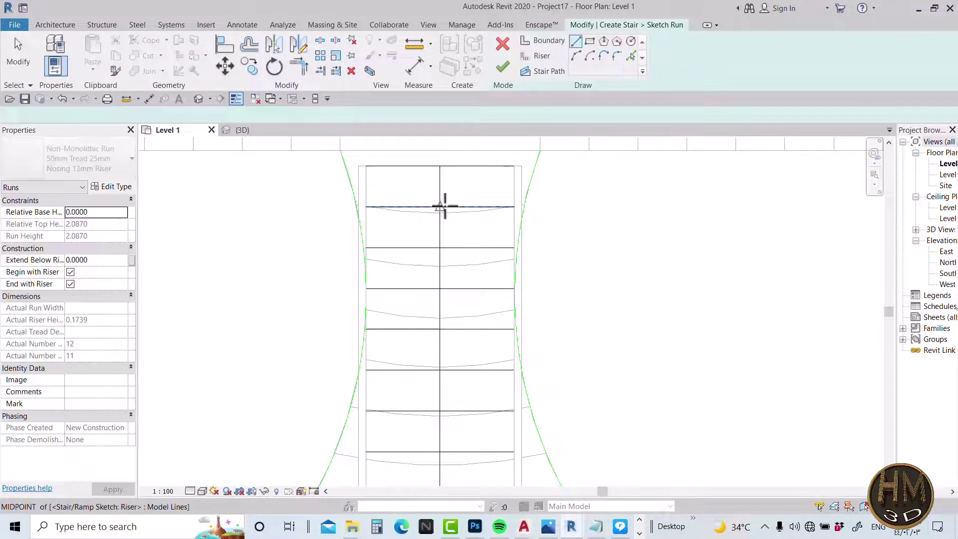
pyautogui.press('Escape')
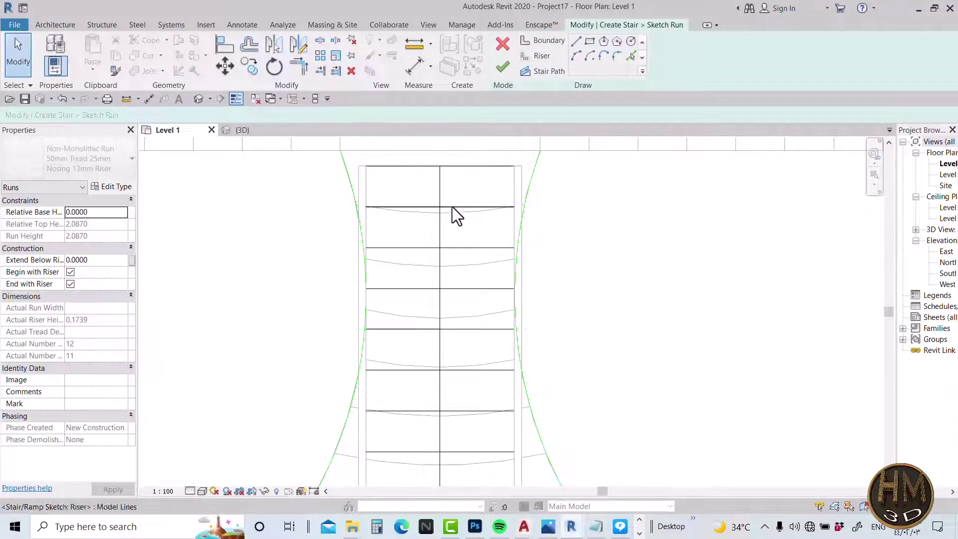
pyautogui.click(452, 206)
pyautogui.press('Delete')
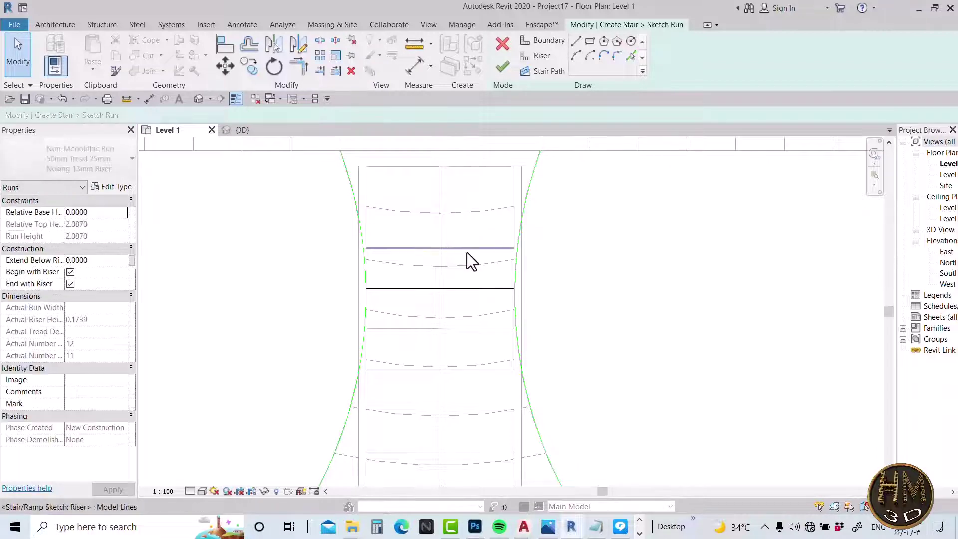
pyautogui.click(463, 248)
pyautogui.press('Delete')
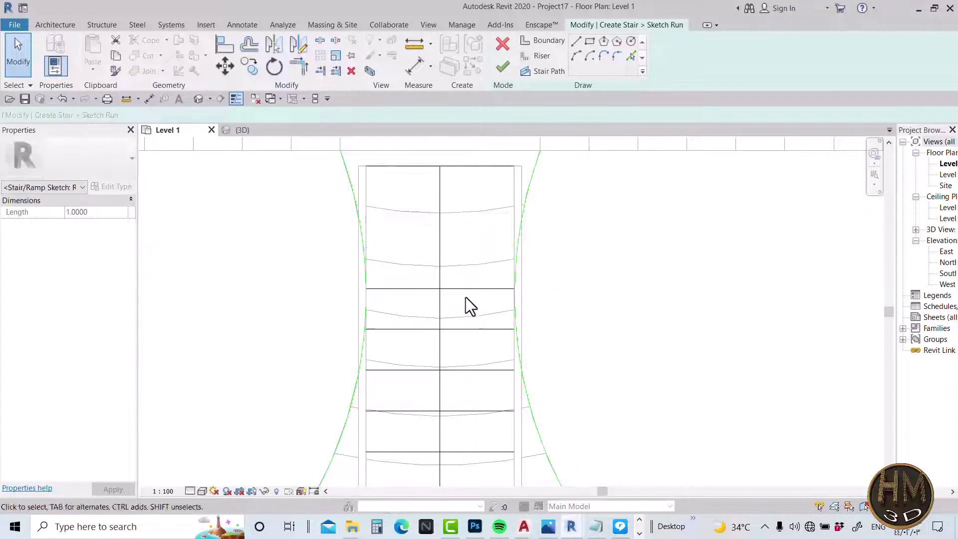
pyautogui.click(478, 295)
pyautogui.press('Delete')
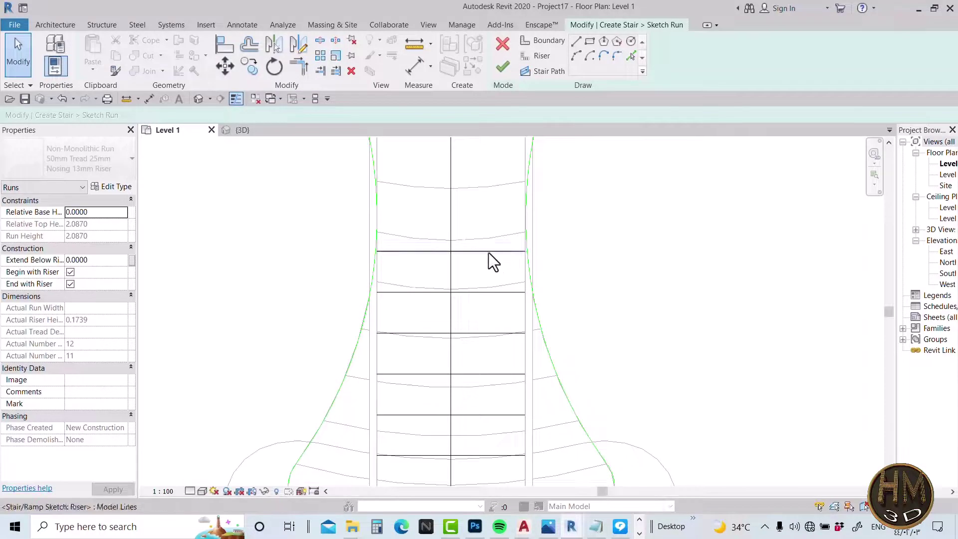
pyautogui.click(489, 253)
pyautogui.press('Delete')
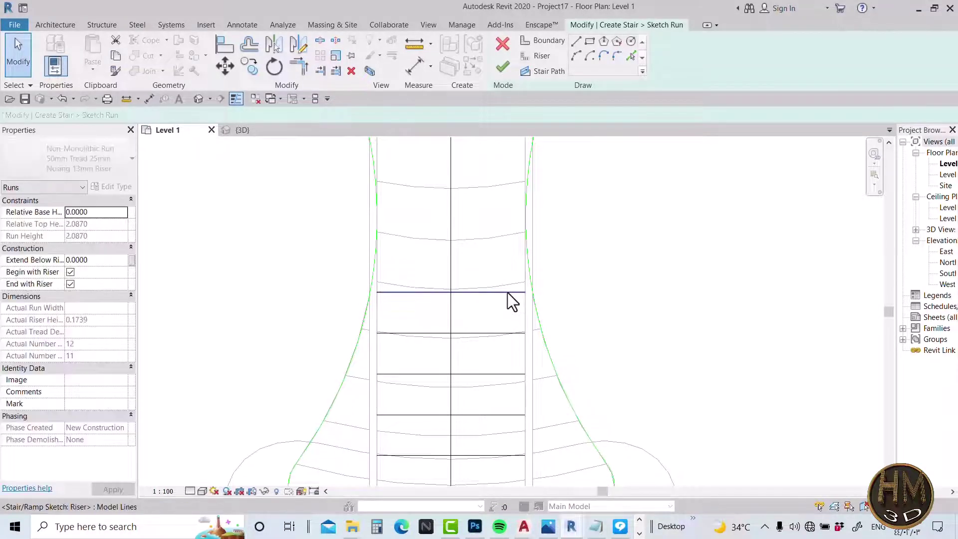
pyautogui.click(508, 295)
pyautogui.press('Delete')
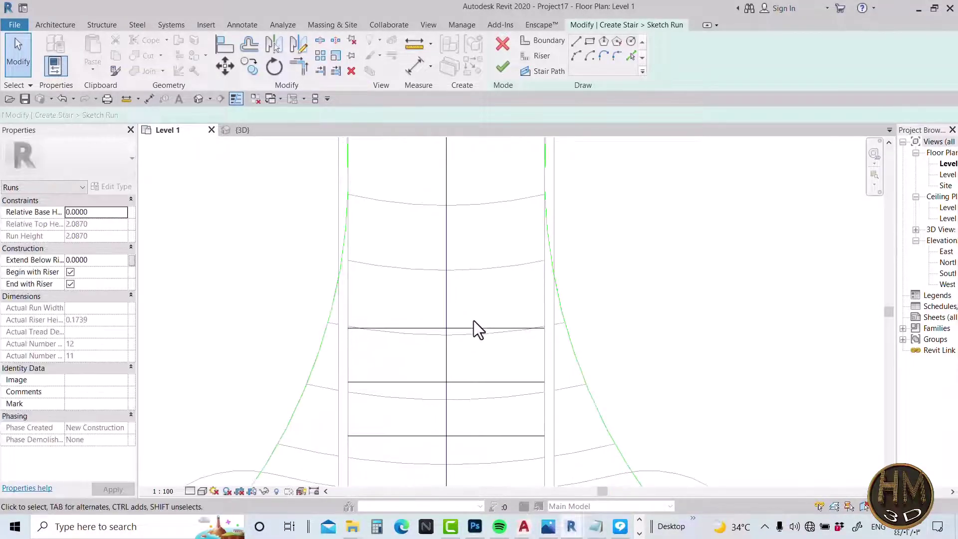
pyautogui.click(465, 329)
pyautogui.press('Delete')
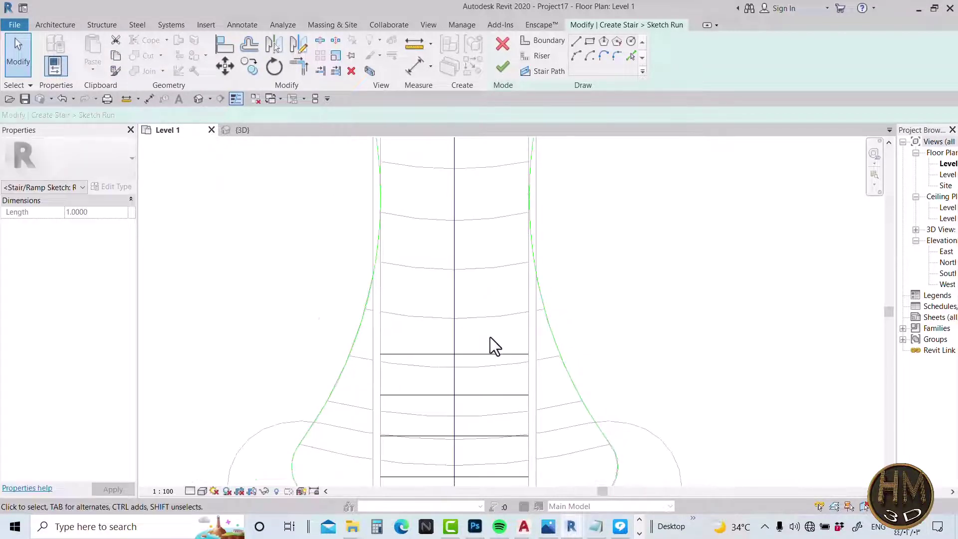
# Step: Delete the remaining four straight riser lines on the lower part of the run
pyautogui.click(471, 361)
pyautogui.press('Delete')
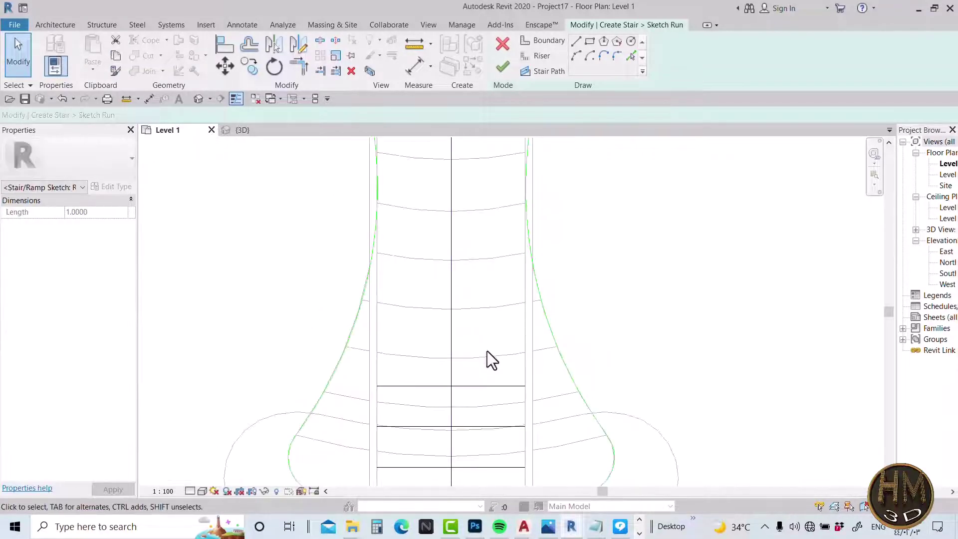
pyautogui.click(471, 394)
pyautogui.moveTo(472, 395); pyautogui.dragTo(496, 309, button='middle')
pyautogui.press('Delete')
pyautogui.scroll(2, 481, 309)
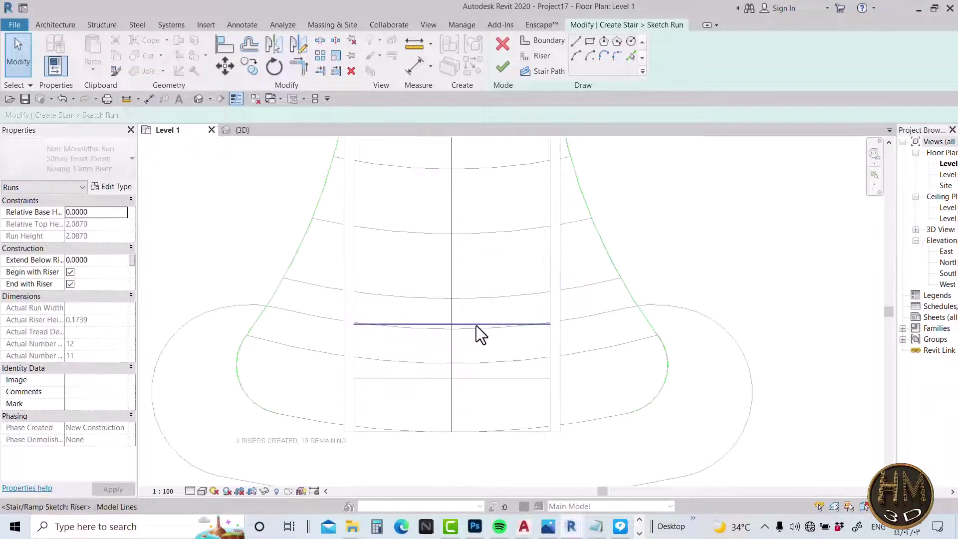
pyautogui.click(476, 325)
pyautogui.press('Delete')
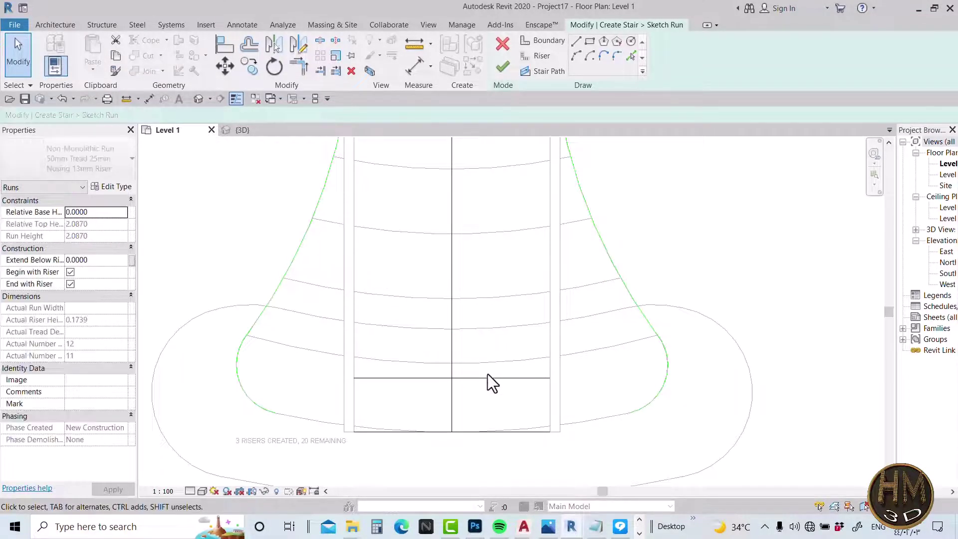
pyautogui.click(487, 377)
pyautogui.press('Delete')
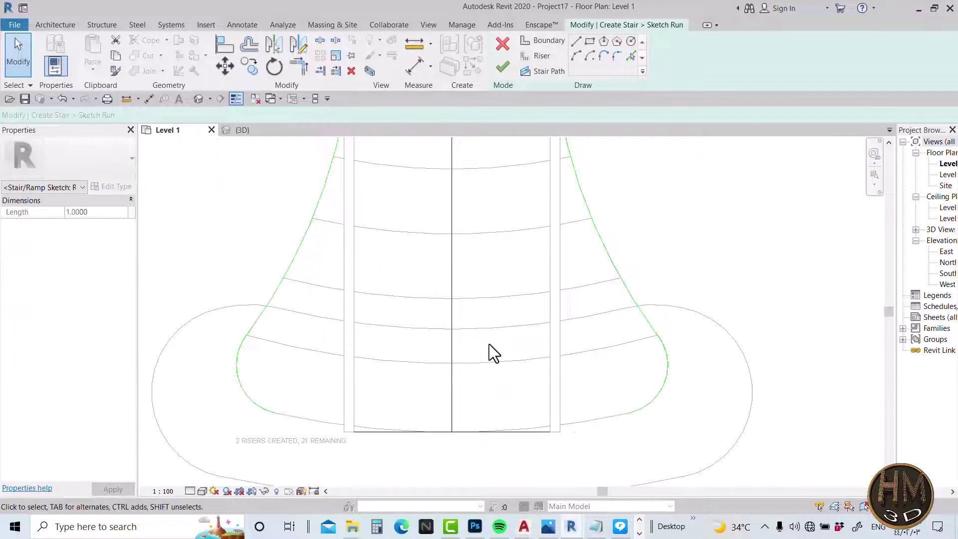
pyautogui.scroll(-2, 489, 345)
pyautogui.moveTo(500, 335); pyautogui.dragTo(516, 369, button='middle')
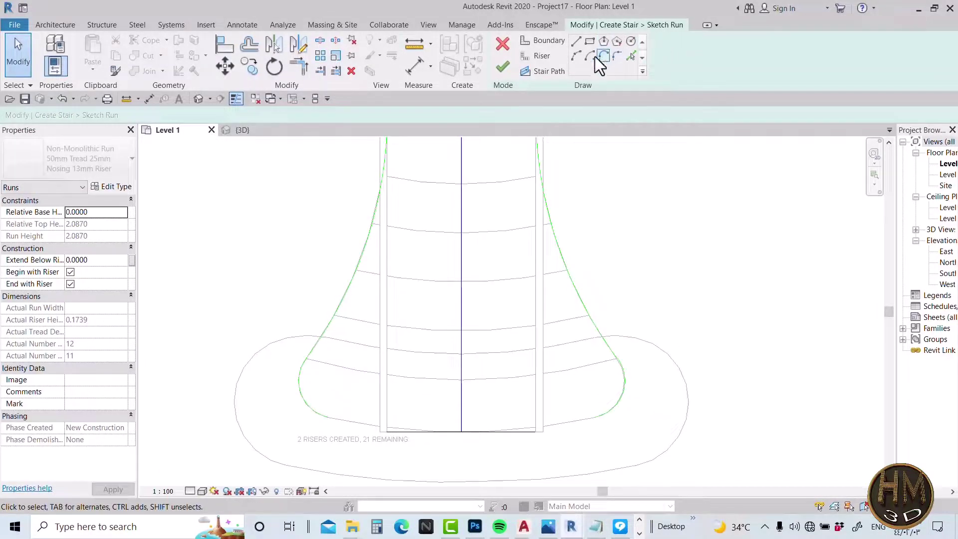
# Step: Create risers from the bottom three curved tread lines of the imported drawing
pyautogui.click(543, 55)
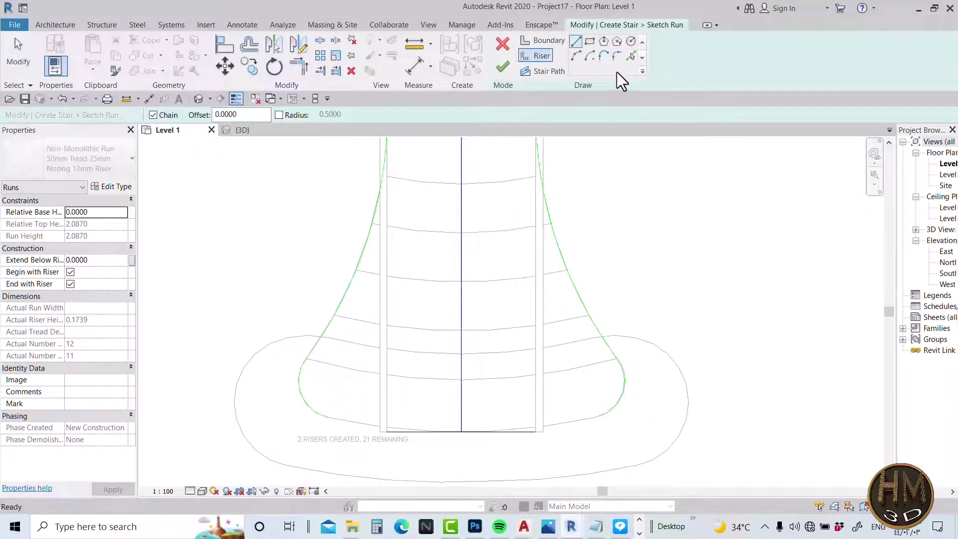
pyautogui.click(633, 56)
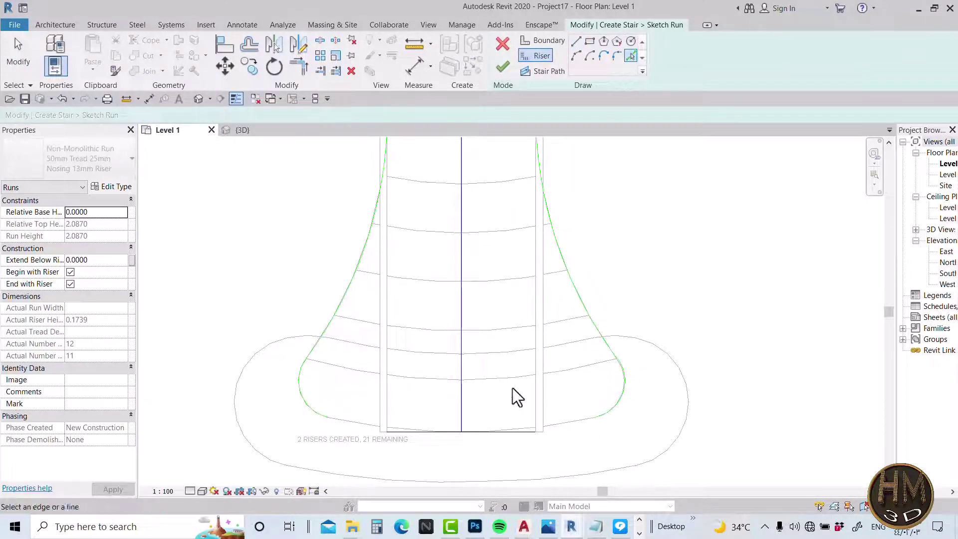
pyautogui.moveTo(512, 388); pyautogui.dragTo(521, 319, button='middle')
pyautogui.scroll(2, 492, 354)
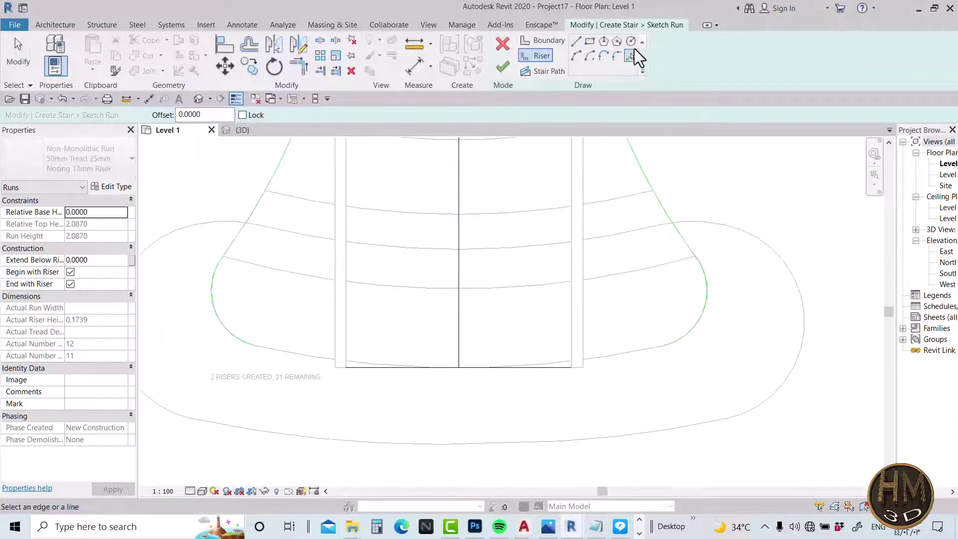
pyautogui.click(611, 356)
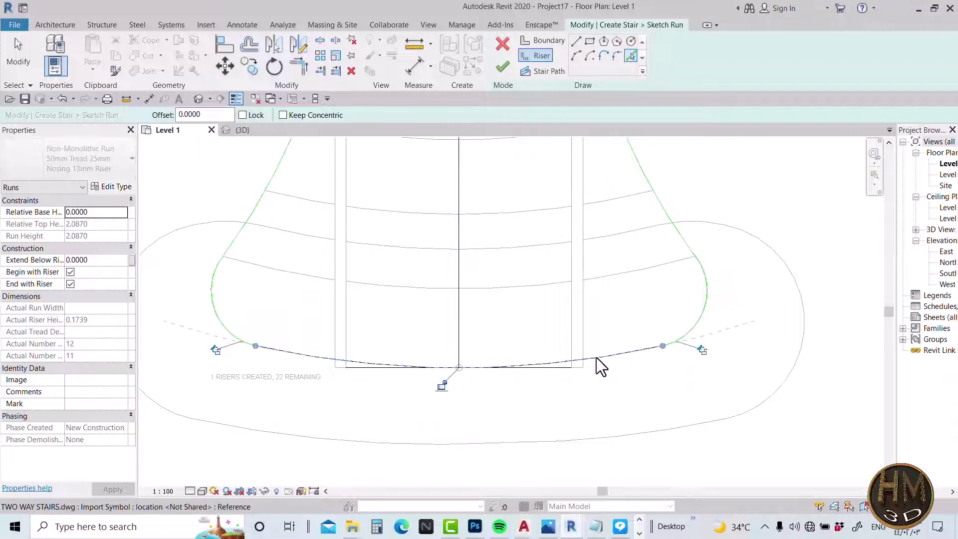
pyautogui.scroll(-1, 515, 385)
pyautogui.click(513, 299)
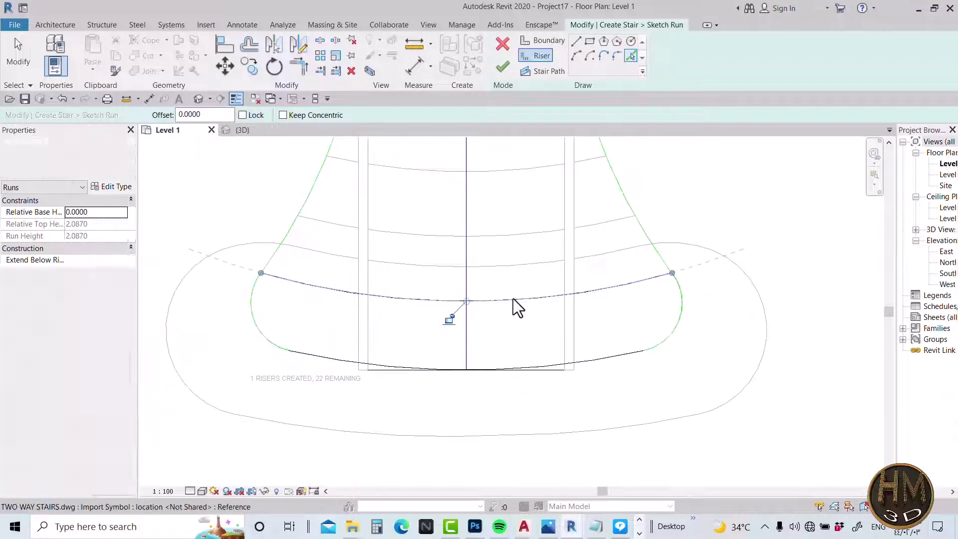
pyautogui.click(490, 231)
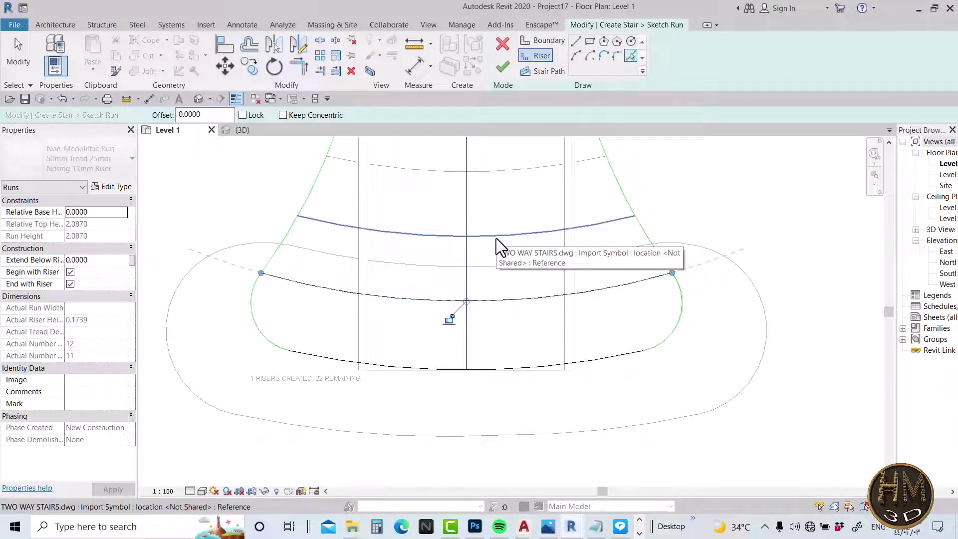
# Step: Create risers from five more curved tread lines higher up the run
pyautogui.moveTo(520, 172); pyautogui.dragTo(501, 302, button='middle')
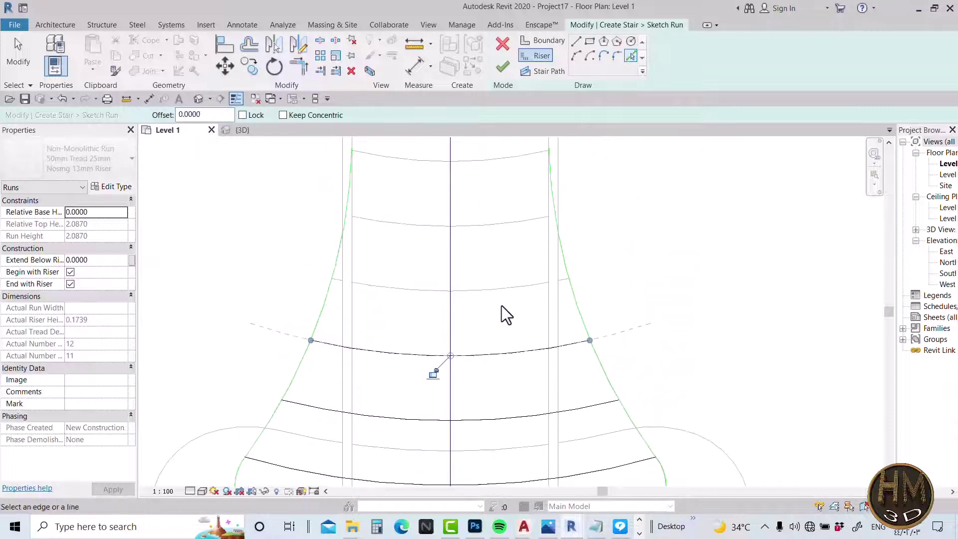
pyautogui.click(495, 275)
pyautogui.click(497, 225)
pyautogui.click(496, 164)
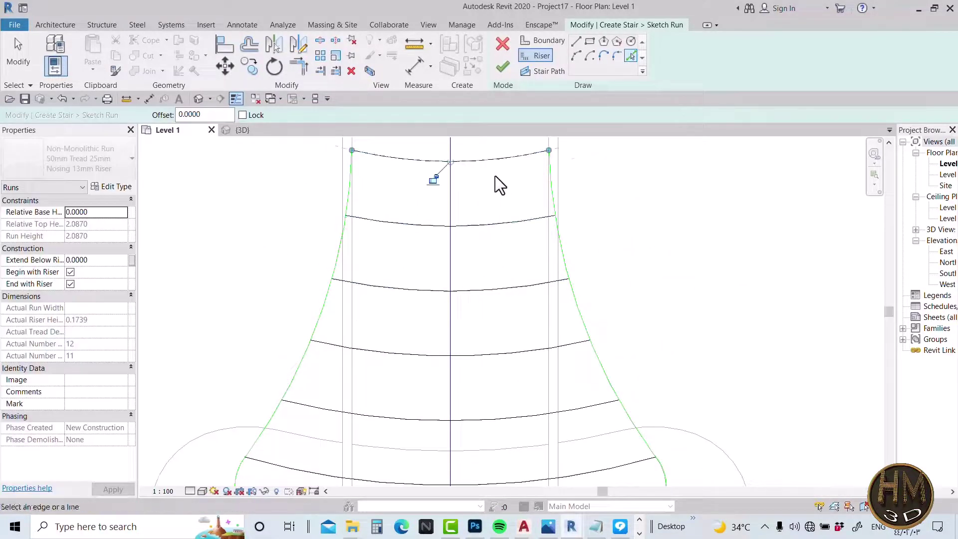
pyautogui.moveTo(513, 230); pyautogui.dragTo(513, 327, button='middle')
pyautogui.click(489, 252)
pyautogui.click(484, 183)
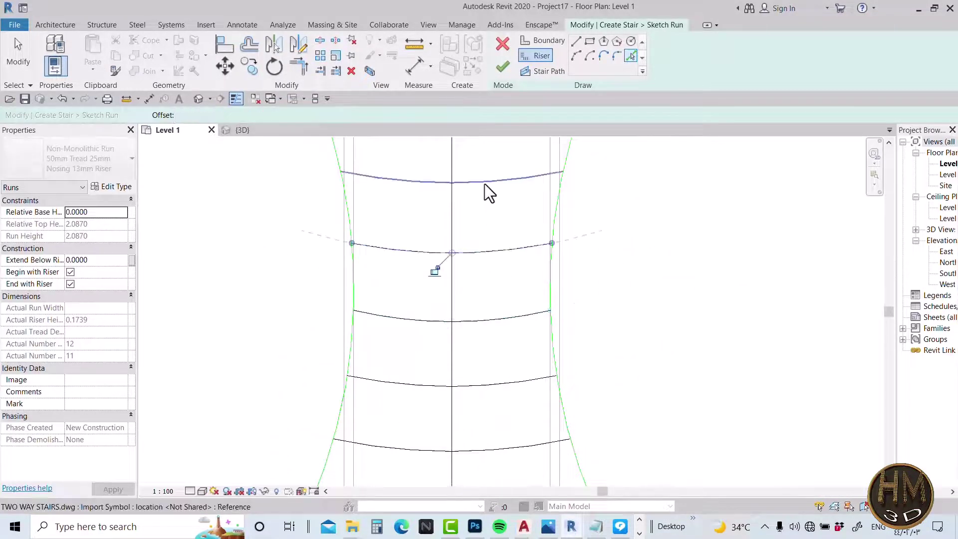
pyautogui.moveTo(567, 246); pyautogui.dragTo(579, 385, button='middle')
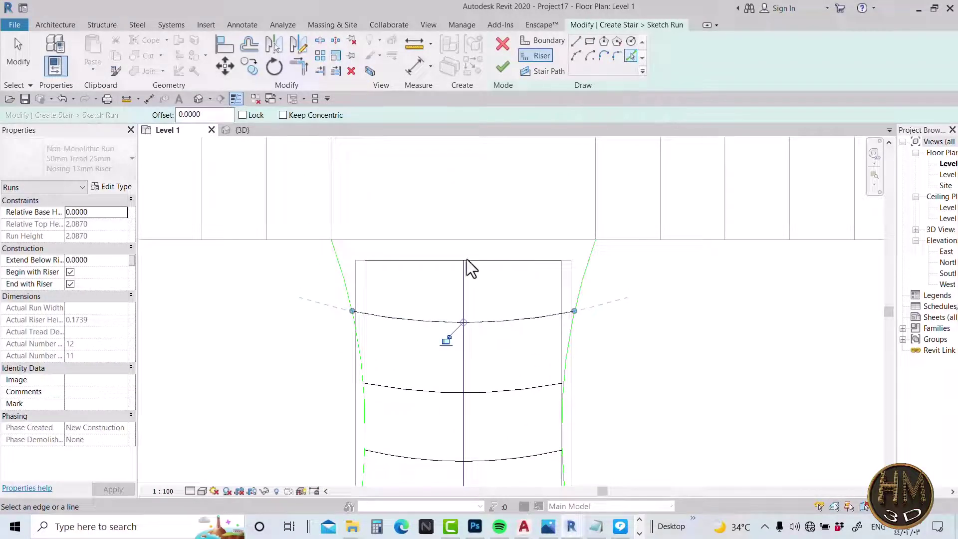
pyautogui.moveTo(462, 280); pyautogui.dragTo(452, 265, button='middle')
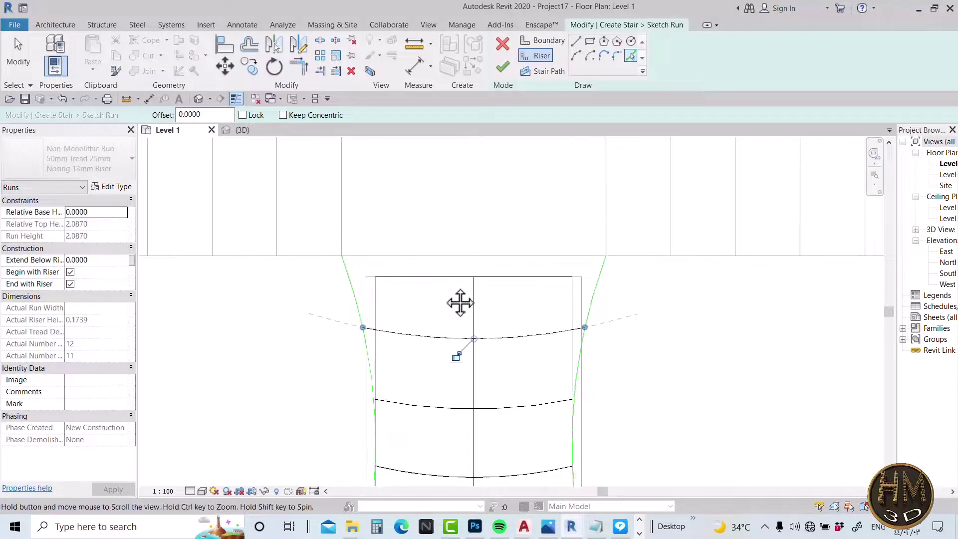
# Step: Attempt an arc riser across the run's top end, then cancel it
pyautogui.click(579, 55)
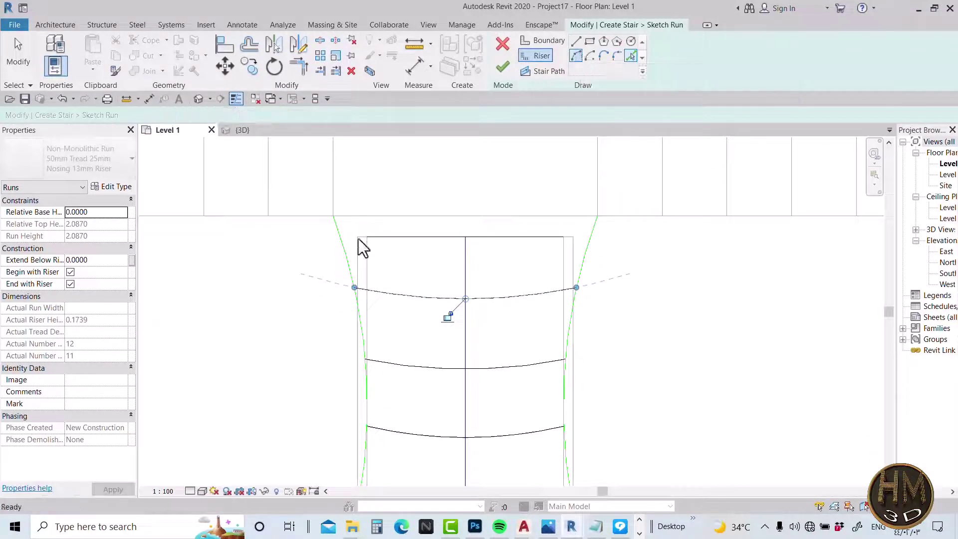
pyautogui.click(332, 216)
pyautogui.click(597, 216)
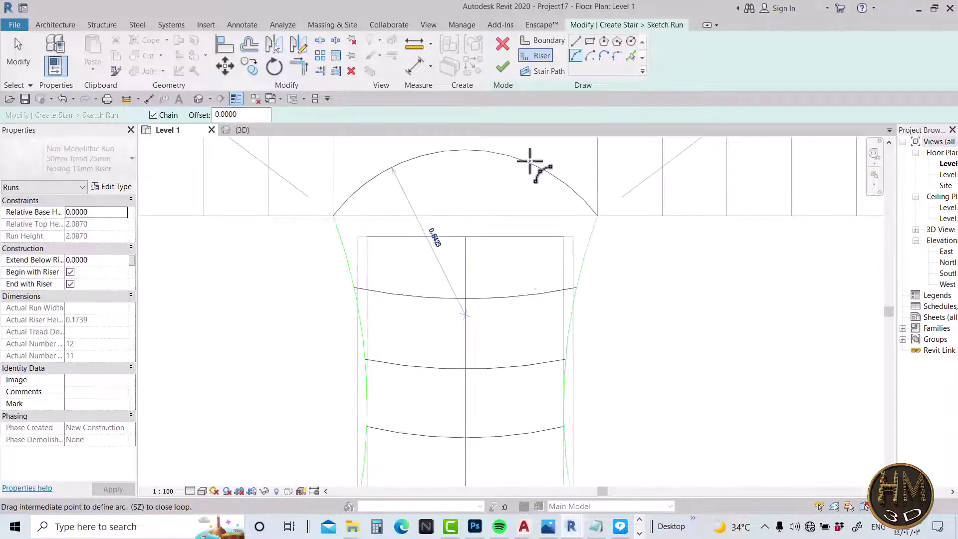
pyautogui.press('Escape')
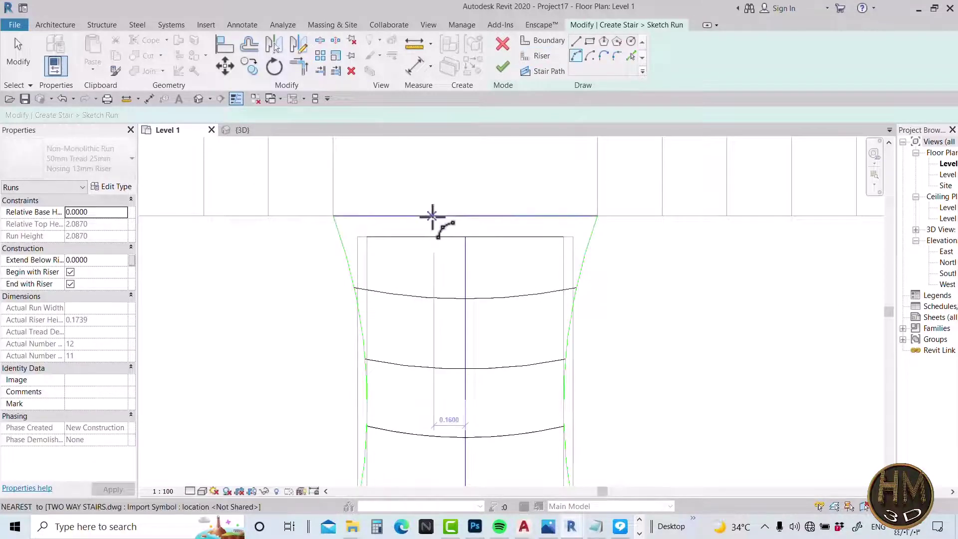
pyautogui.click(432, 216)
pyautogui.press('Escape')
pyautogui.press('Escape')
# Step: Draw a straight riser between the left and right boundary ends at the top
pyautogui.click(618, 55)
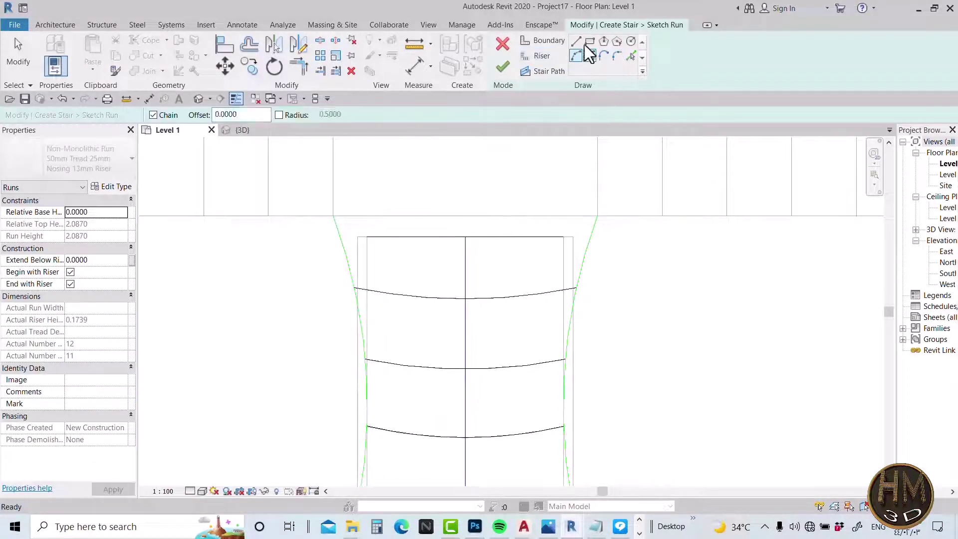
pyautogui.click(536, 55)
pyautogui.click(333, 216)
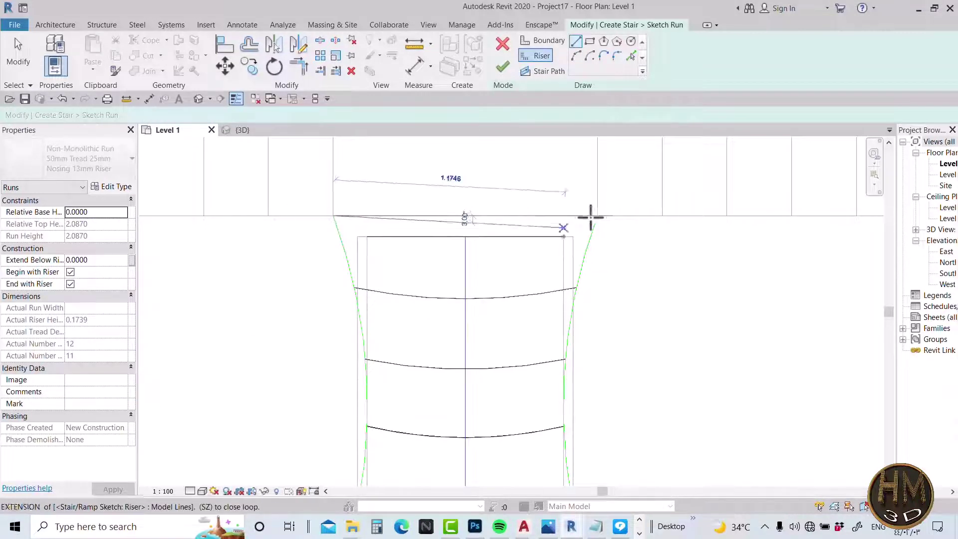
pyautogui.click(597, 216)
pyautogui.press('Escape')
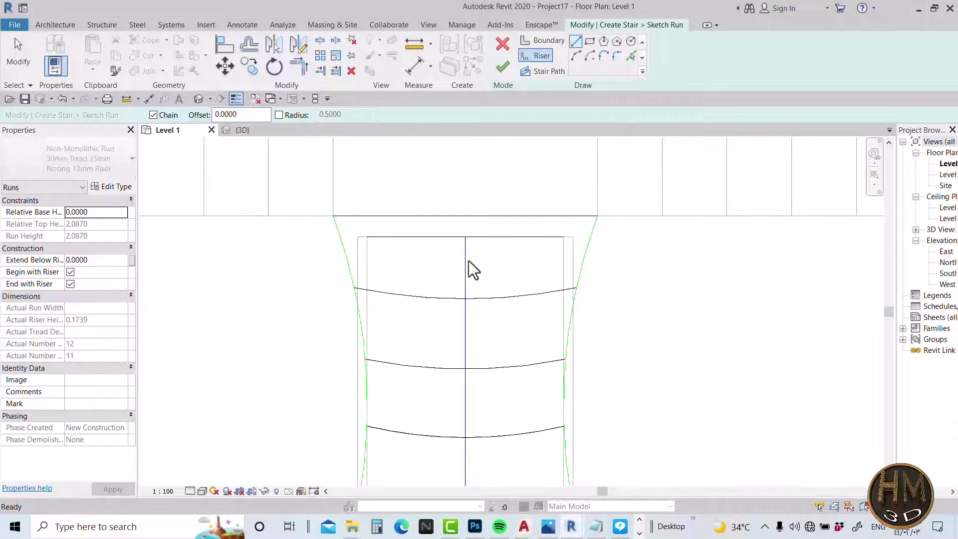
pyautogui.press('Escape')
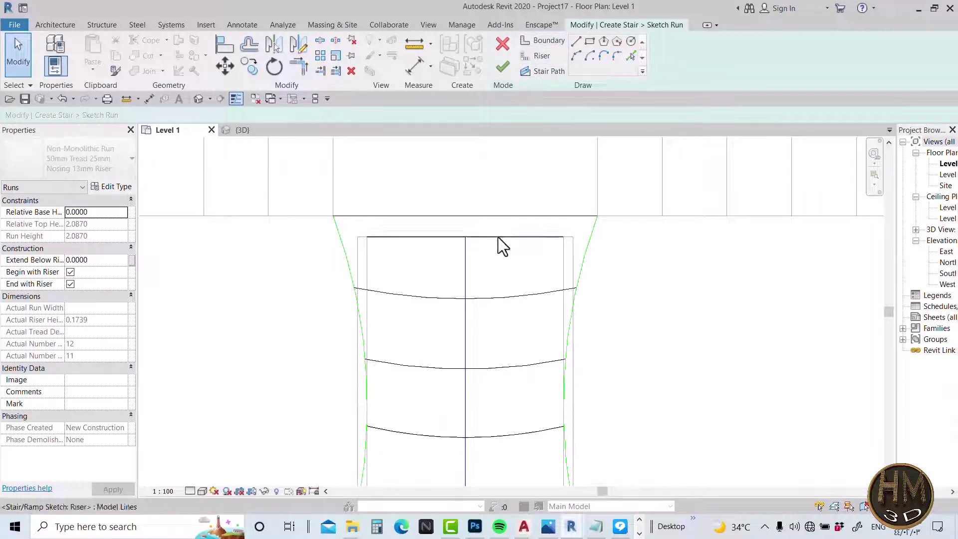
# Step: Extend the central stair path's endpoint up to the top riser
pyautogui.click(545, 71)
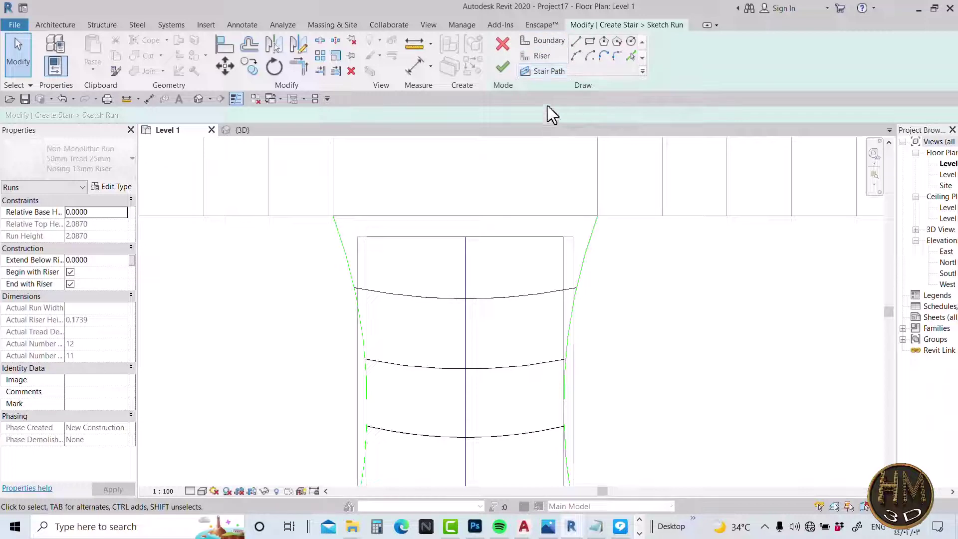
pyautogui.click(465, 273)
pyautogui.moveTo(465, 236); pyautogui.dragTo(464, 216)
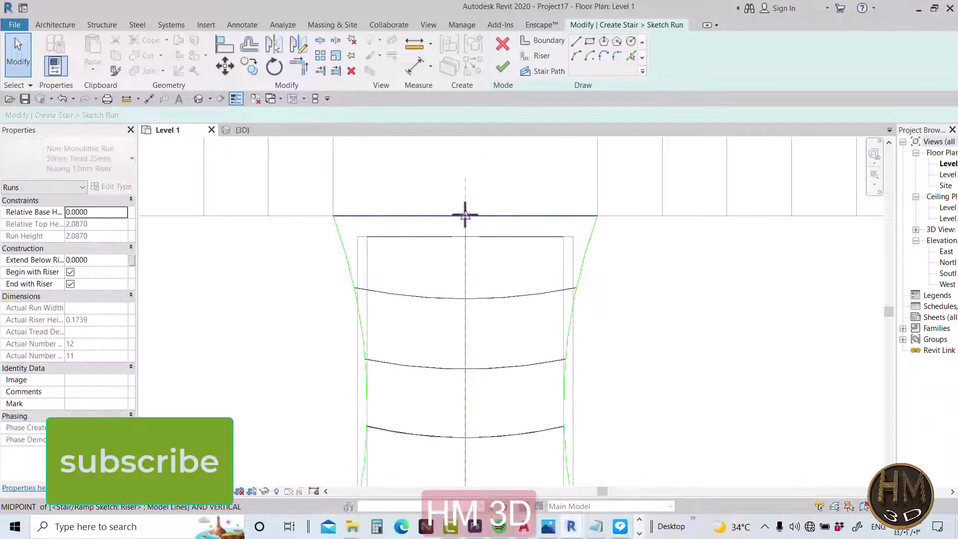
pyautogui.scroll(-2, 470, 190)
pyautogui.moveTo(474, 383); pyautogui.dragTo(507, 246, button='middle')
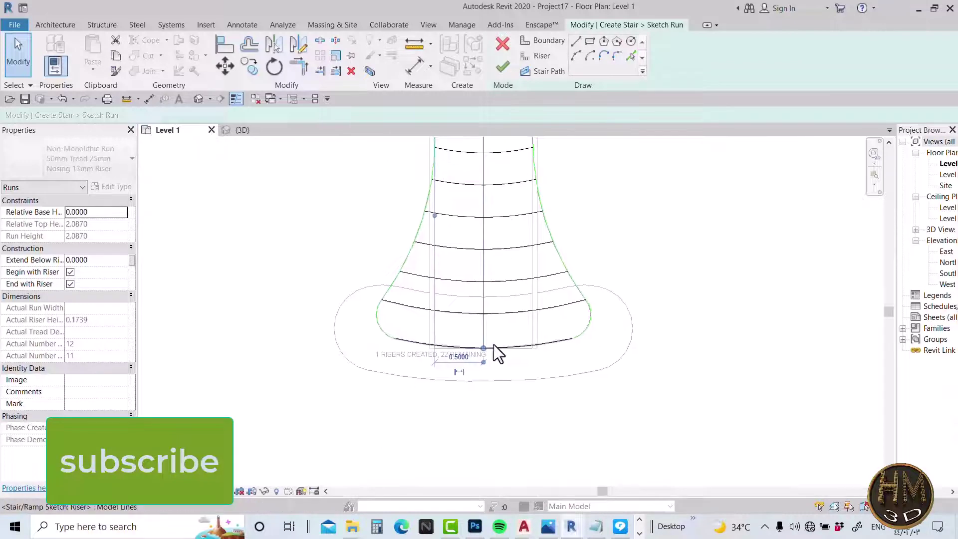
pyautogui.scroll(3, 497, 353)
pyautogui.click(472, 355)
pyautogui.scroll(-2, 499, 374)
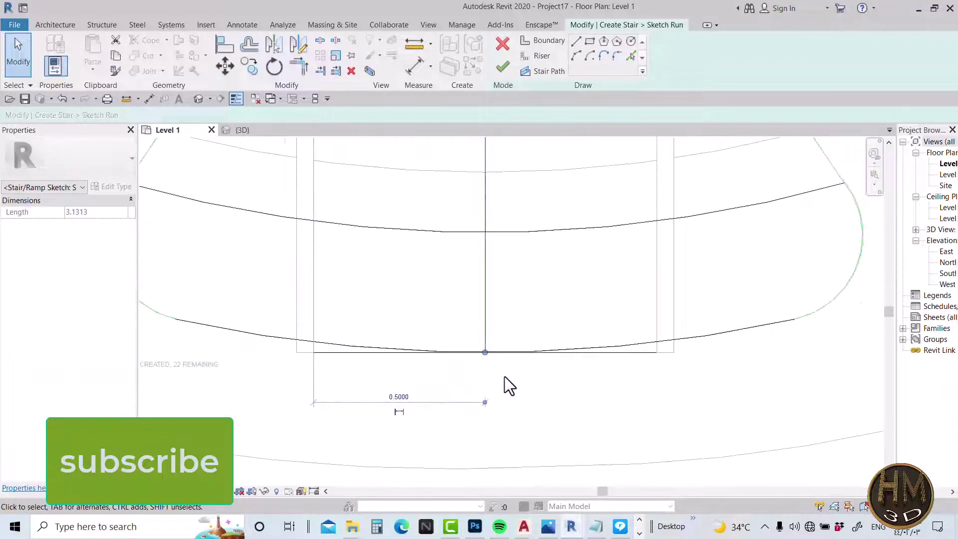
pyautogui.click(508, 384)
# Step: Check the bottom riser line and finish the sketch, producing the curved 11-riser flared run
pyautogui.scroll(-1, 509, 386)
pyautogui.scroll(-1, 512, 397)
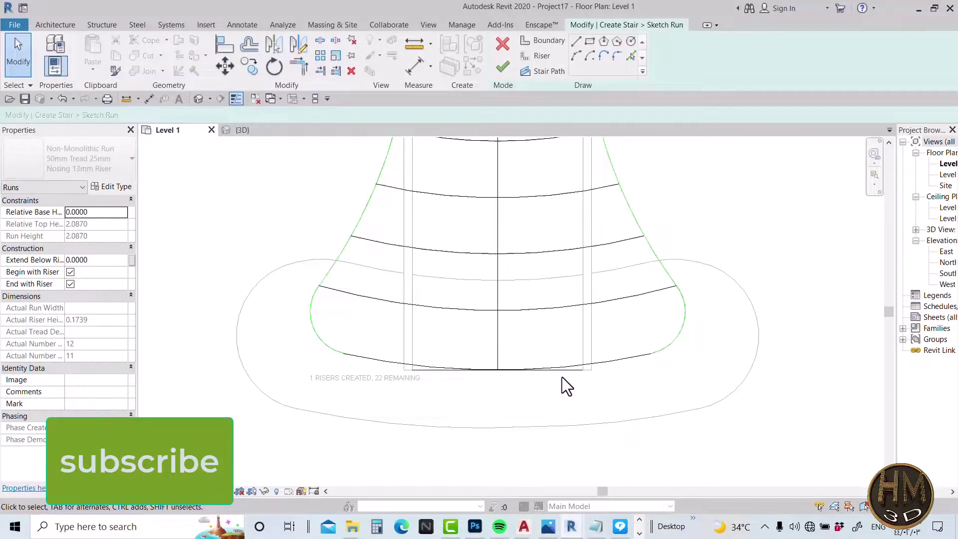
pyautogui.click(568, 372)
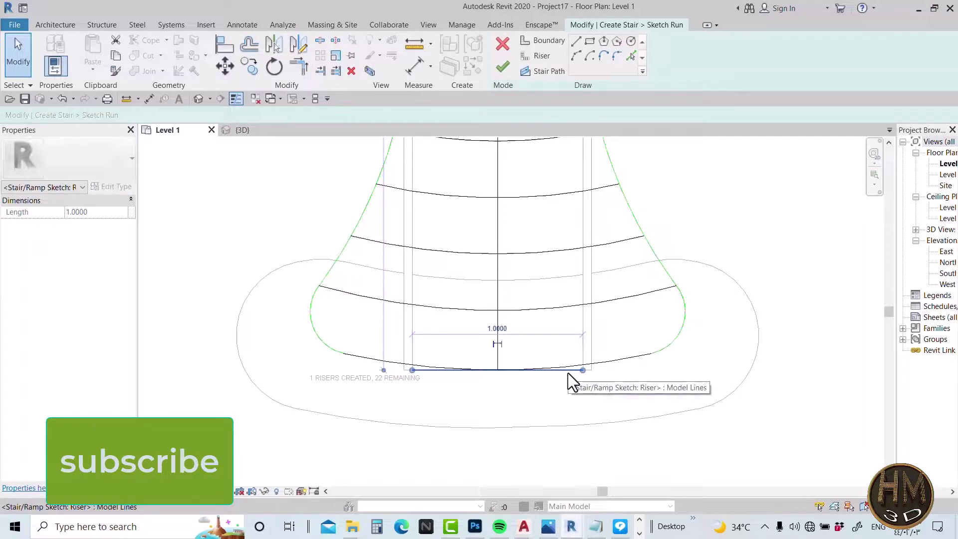
pyautogui.click(564, 380)
pyautogui.scroll(-1, 524, 400)
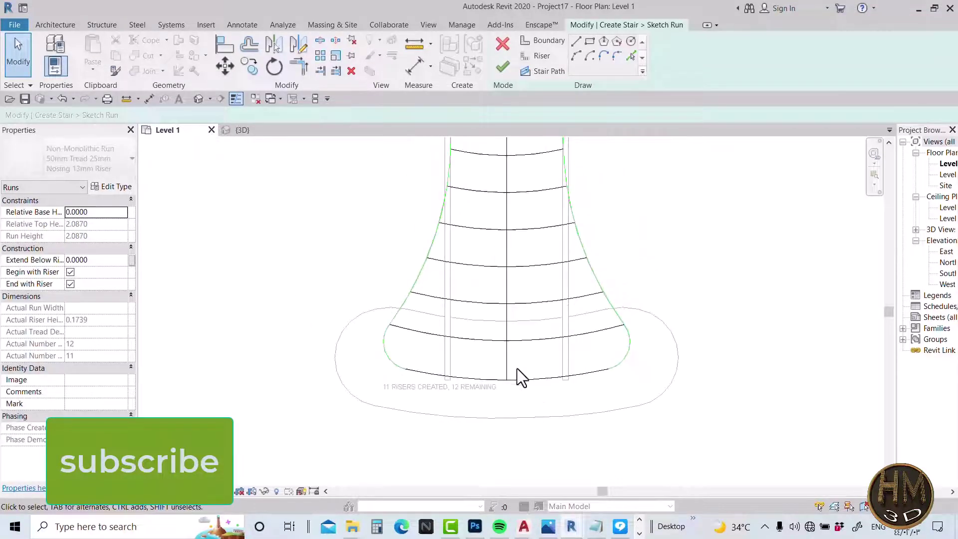
pyautogui.moveTo(512, 308); pyautogui.dragTo(514, 349, button='middle')
pyautogui.click(504, 72)
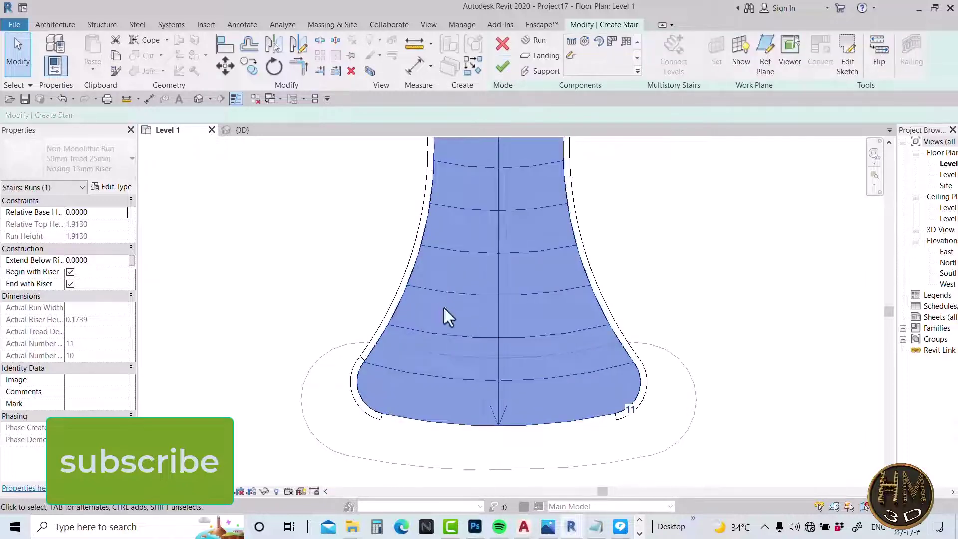
pyautogui.scroll(-2, 536, 299)
pyautogui.moveTo(636, 270); pyautogui.dragTo(651, 355, button='middle')
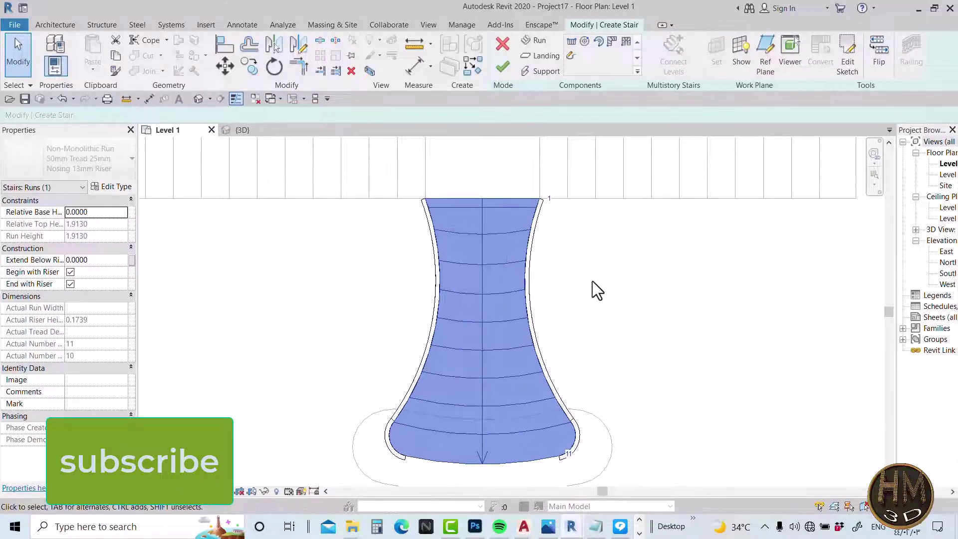
pyautogui.moveTo(592, 281); pyautogui.dragTo(599, 271, button='middle')
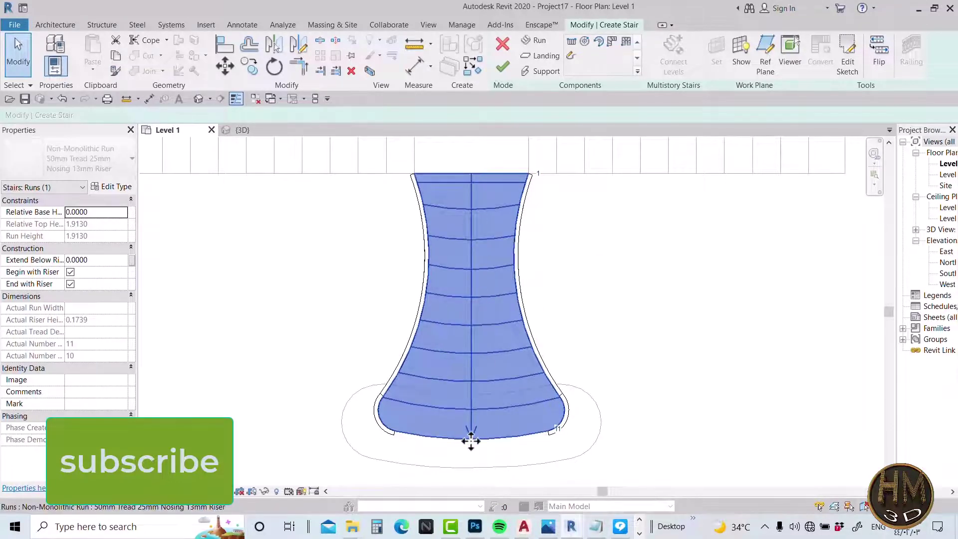
# Step: View the stair in the default 3D view and flip its climbing direction
pyautogui.click(199, 101)
pyautogui.scroll(2, 489, 313)
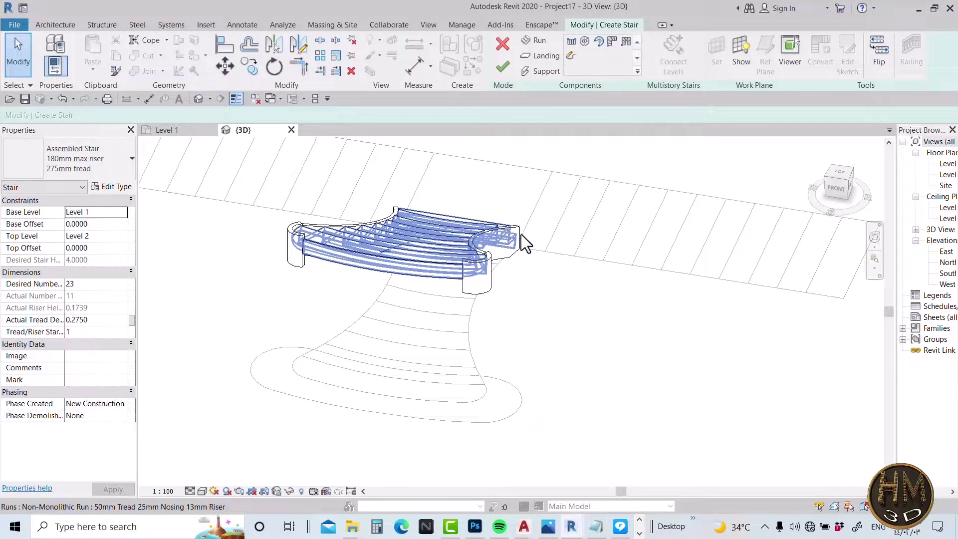
pyautogui.click(876, 49)
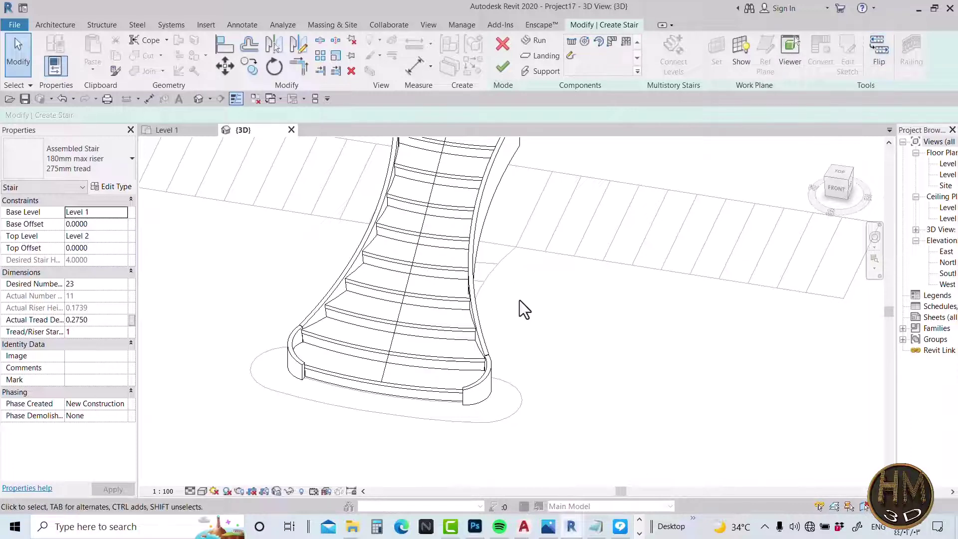
pyautogui.moveTo(574, 326); pyautogui.dragTo(581, 361, button='middle')
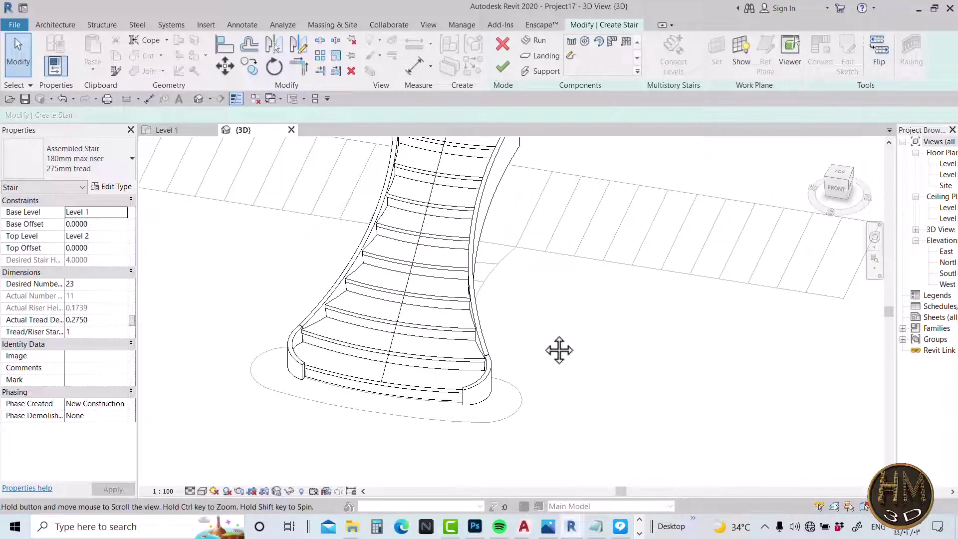
# Step: Switch the visual style from wireframe to Shaded and orbit around the stair
pyautogui.click(202, 491)
pyautogui.click(219, 468)
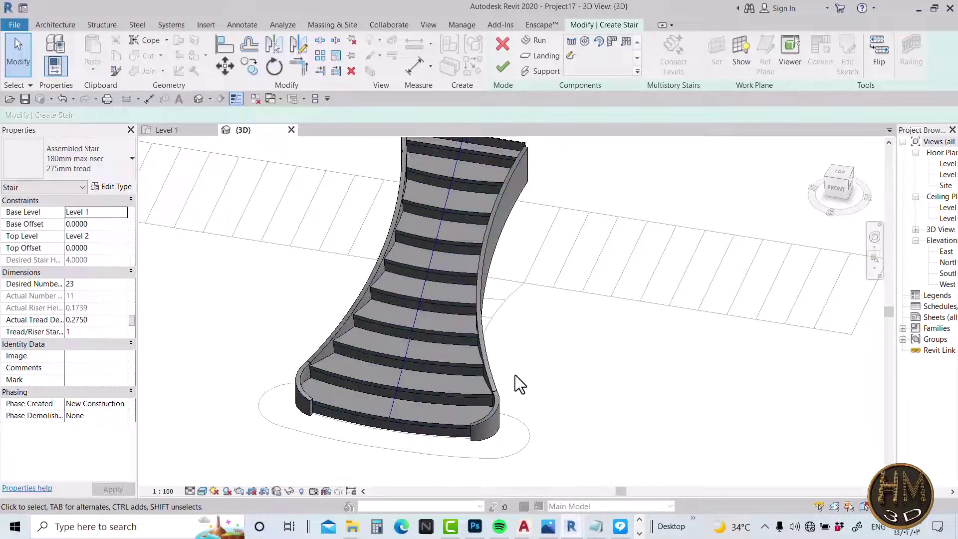
pyautogui.moveTo(515, 375)
pyautogui.keyDown('shift'); pyautogui.mouseDown(button='middle')
pyautogui.moveTo(509, 406)
pyautogui.moveTo(549, 374)
pyautogui.moveTo(532, 359)
pyautogui.moveTo(601, 344)
pyautogui.moveTo(592, 324)
pyautogui.moveTo(592, 349)
pyautogui.moveTo(502, 376)
pyautogui.mouseUp(button='middle'); pyautogui.keyUp('shift')
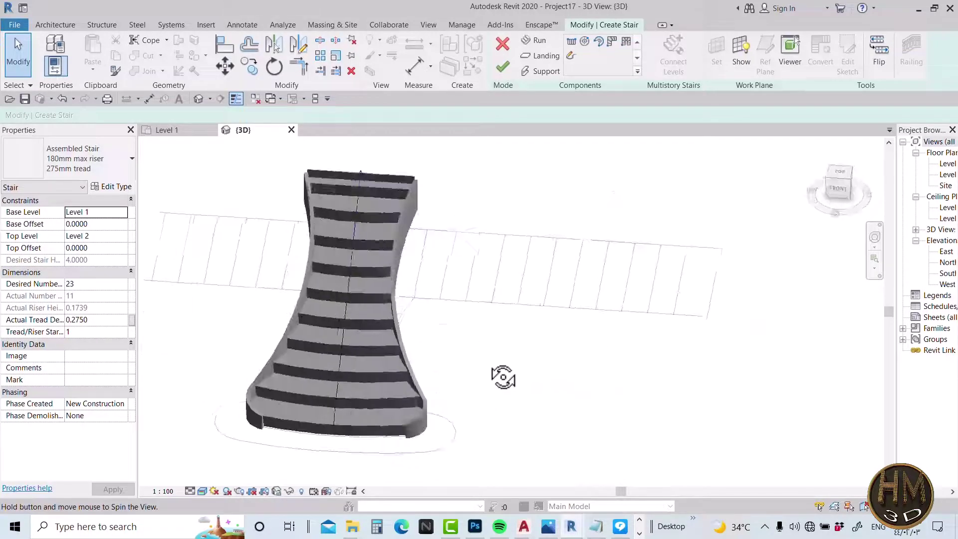
# Step: Finish stair editing so the railings appear, and frame the stair's base
pyautogui.click(502, 70)
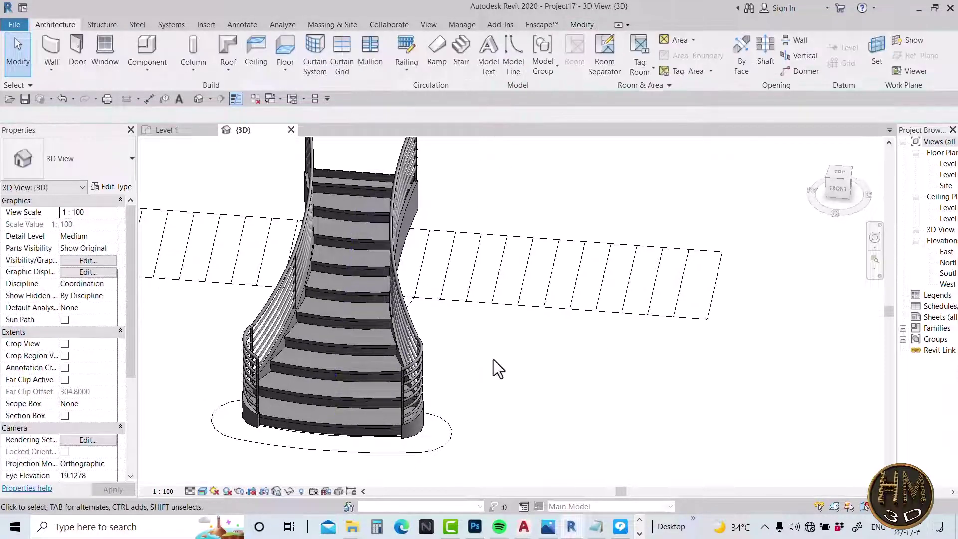
pyautogui.scroll(3, 492, 359)
pyautogui.moveTo(650, 410); pyautogui.dragTo(477, 312, button='middle')
pyautogui.scroll(2, 476, 312)
pyautogui.moveTo(663, 377); pyautogui.dragTo(618, 333, button='middle')
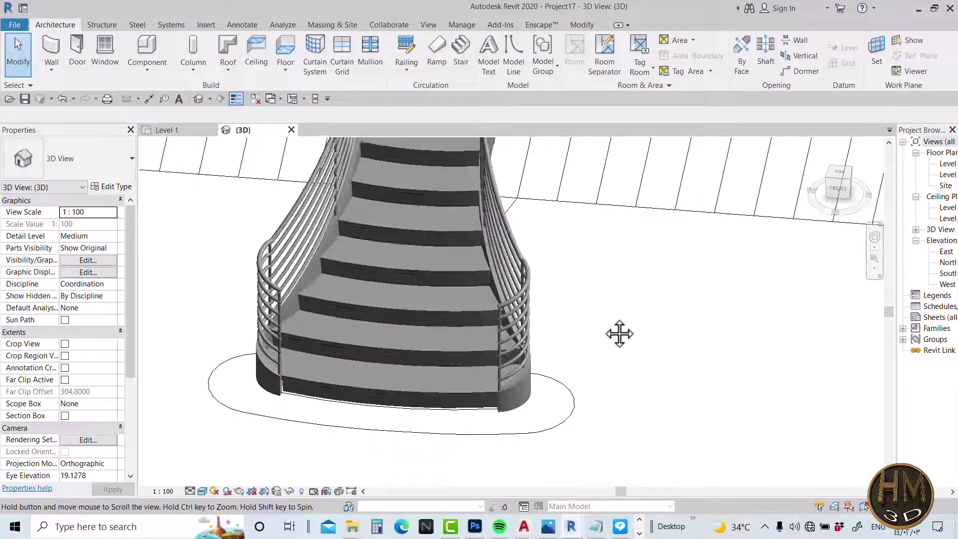
pyautogui.scroll(-2, 448, 341)
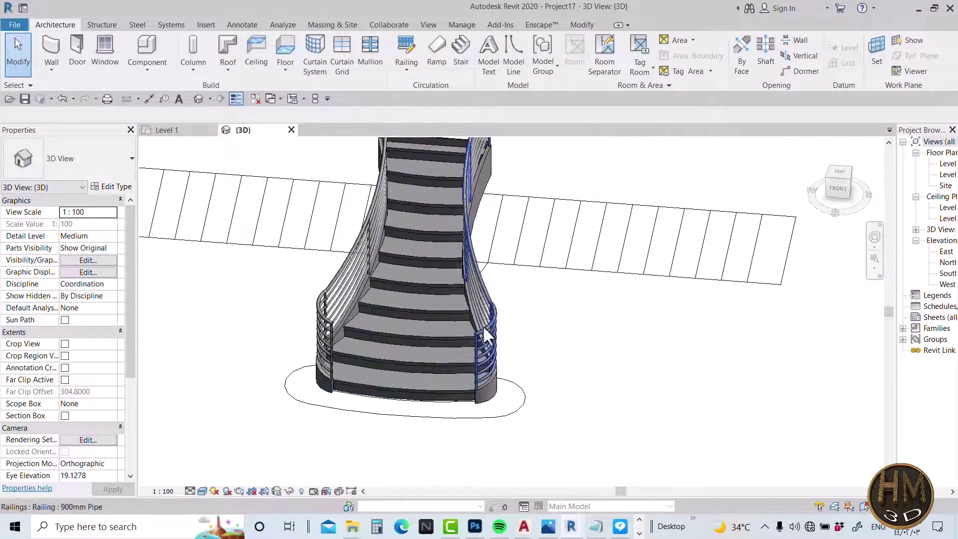
# Step: Set the stair's Base Offset to 0.15 in Properties
pyautogui.click(425, 350)
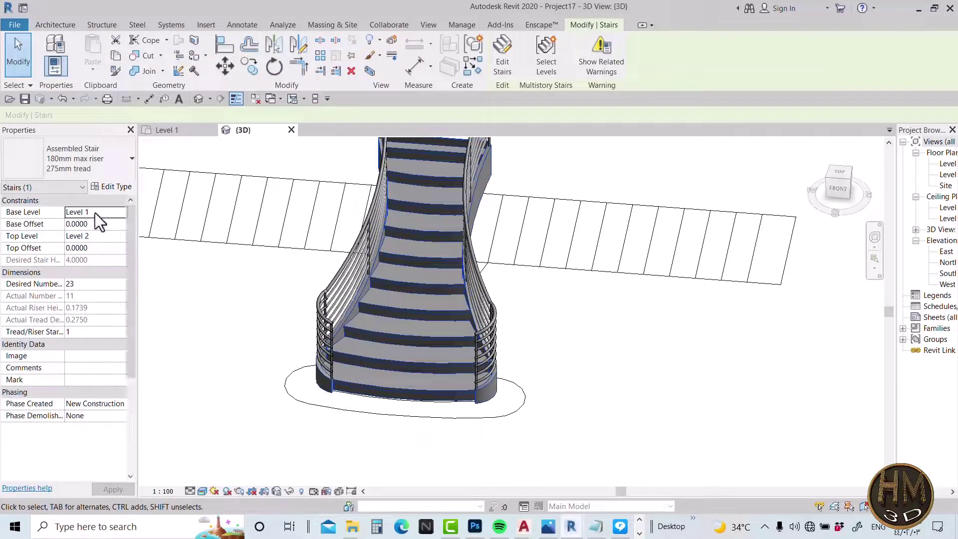
pyautogui.click(94, 224)
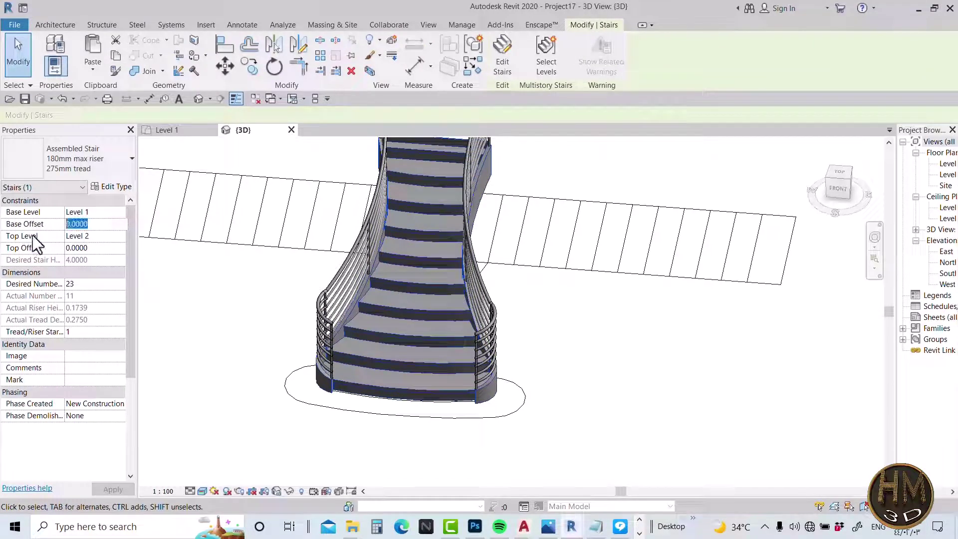
pyautogui.write('0.')
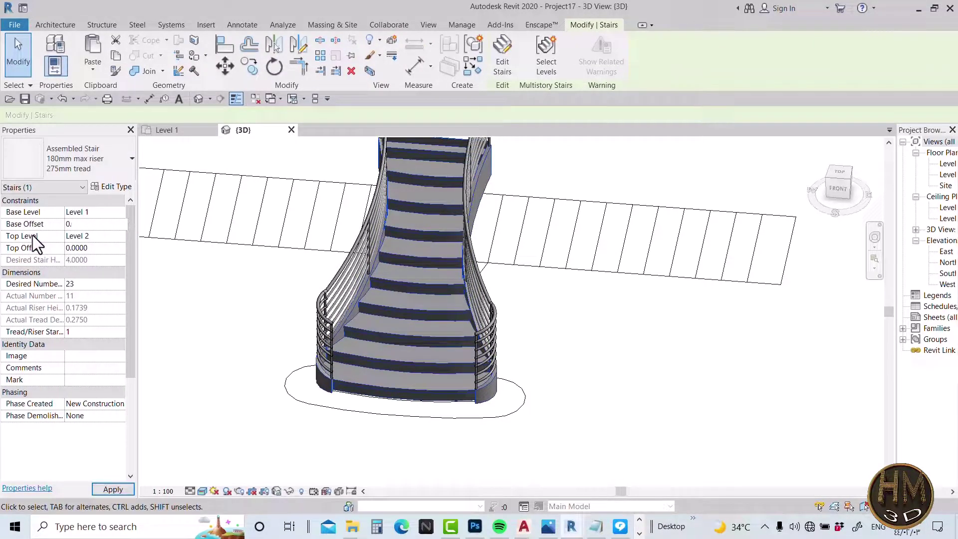
pyautogui.write('15')
pyautogui.press('Return')
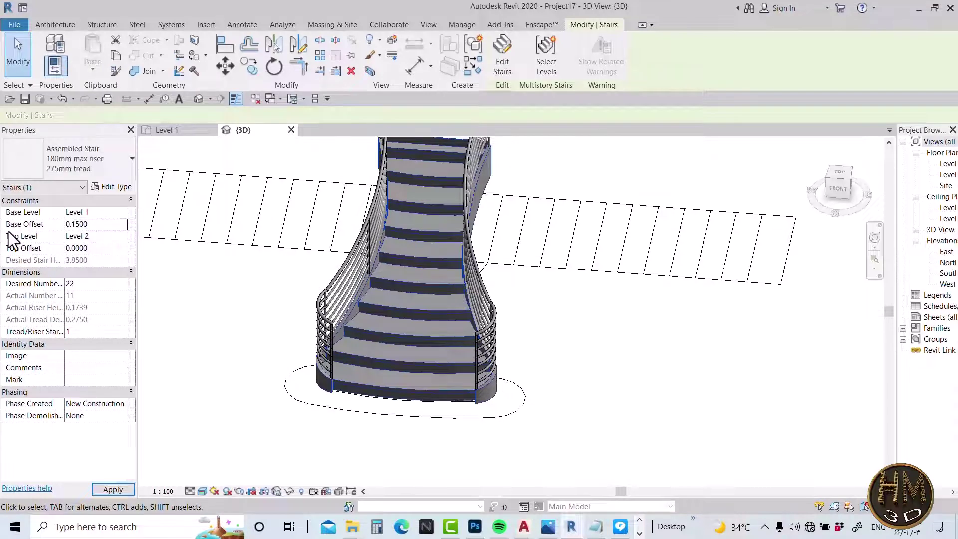
pyautogui.click(211, 329)
pyautogui.scroll(2, 391, 422)
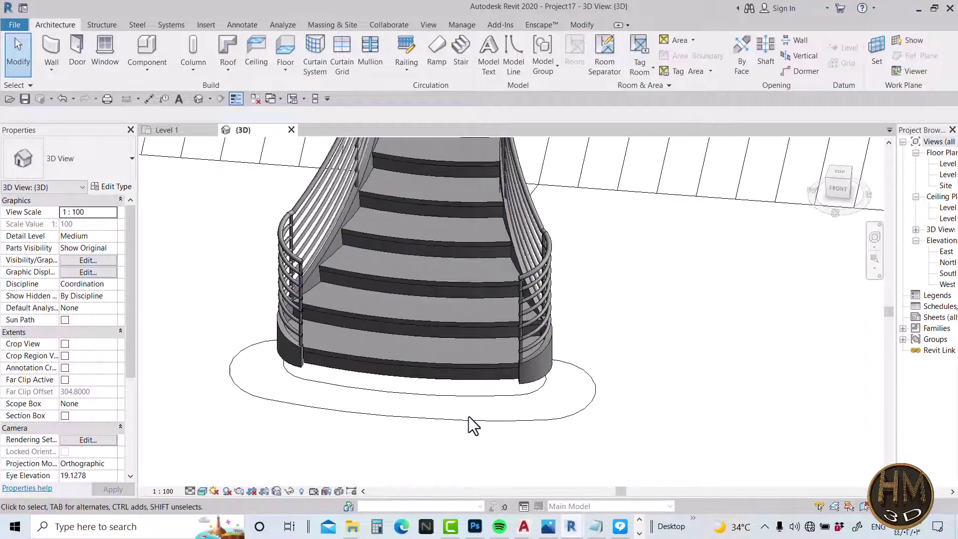
# Step: Return to the Level 1 floor plan and select the curved flared stair
pyautogui.click(240, 363)
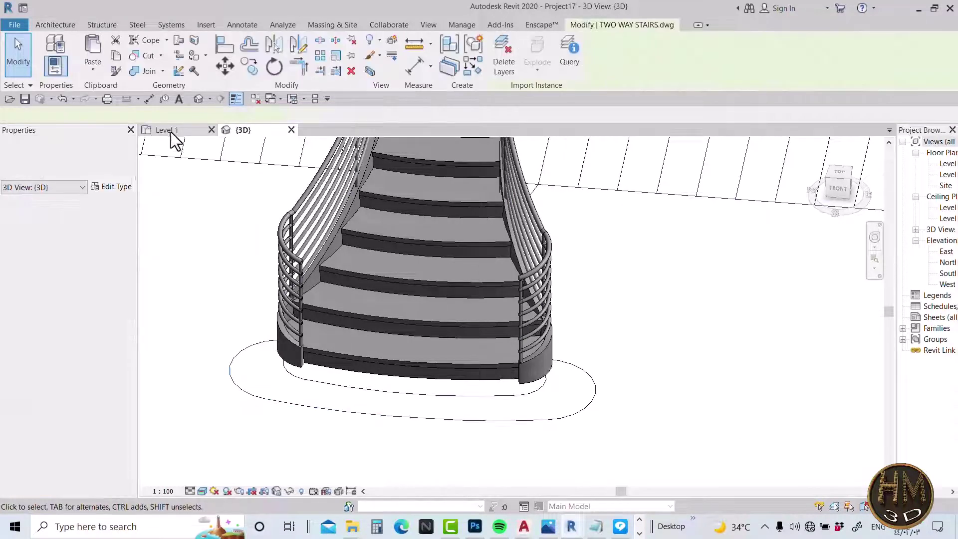
pyautogui.click(170, 131)
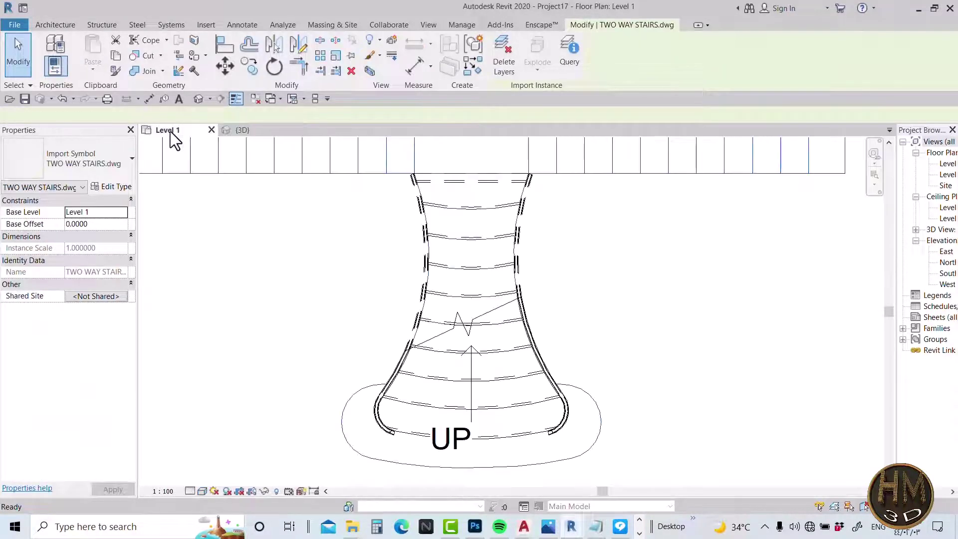
pyautogui.click(353, 410)
pyautogui.moveTo(464, 236); pyautogui.dragTo(472, 304, button='middle')
pyautogui.scroll(-2, 468, 302)
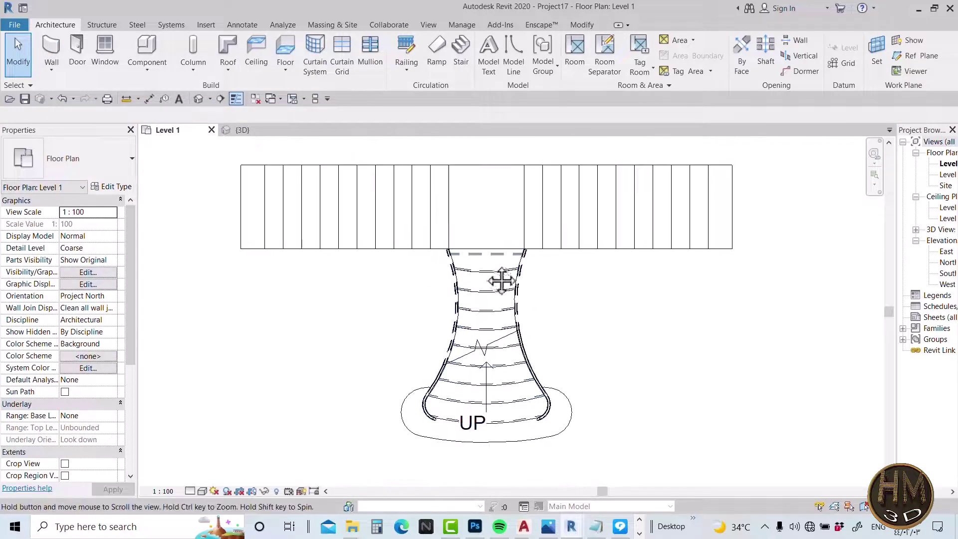
pyautogui.scroll(1, 463, 292)
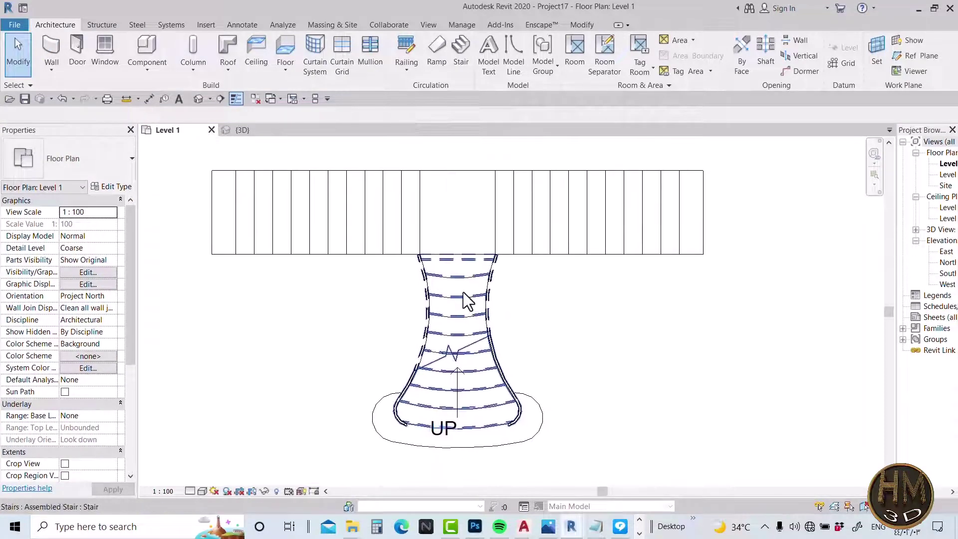
pyautogui.scroll(1, 463, 292)
pyautogui.scroll(1, 462, 286)
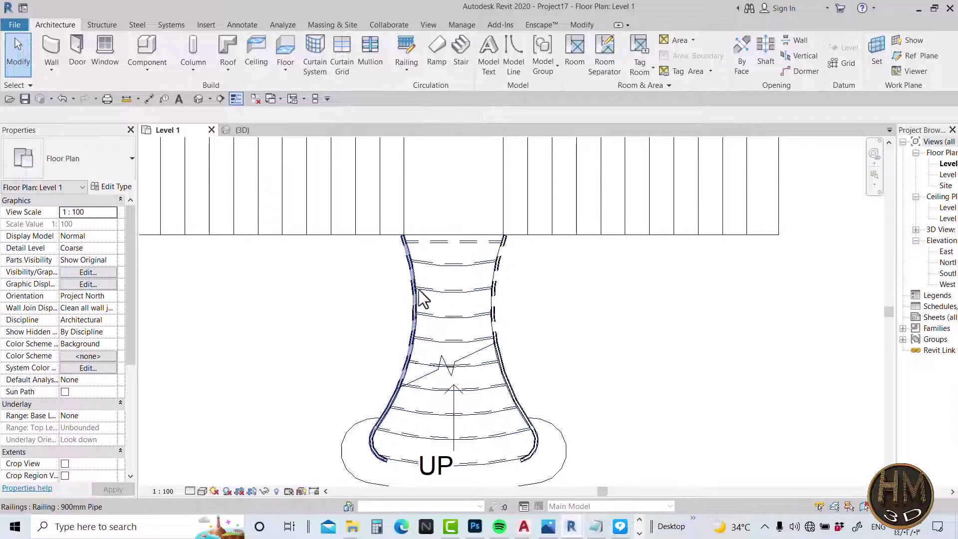
pyautogui.click(442, 265)
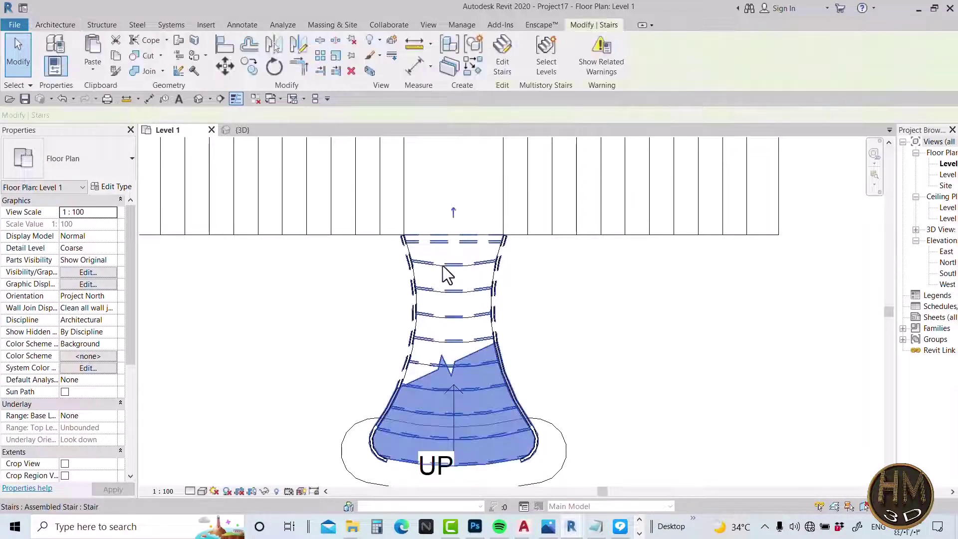
# Step: Draw a straight run (risers 12–22) leftward from the curved run's top, joined by a landing
pyautogui.click(503, 65)
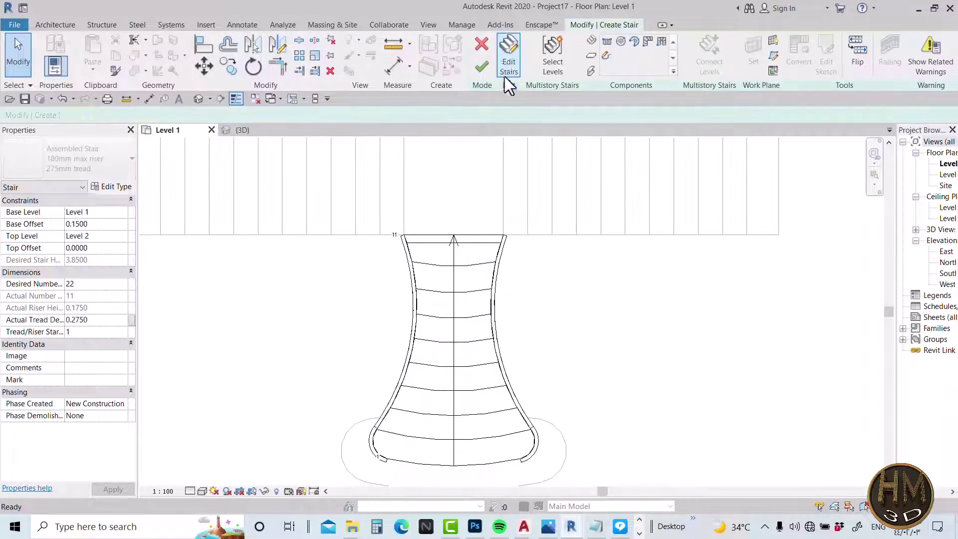
pyautogui.moveTo(453, 240); pyautogui.dragTo(483, 324, button='middle')
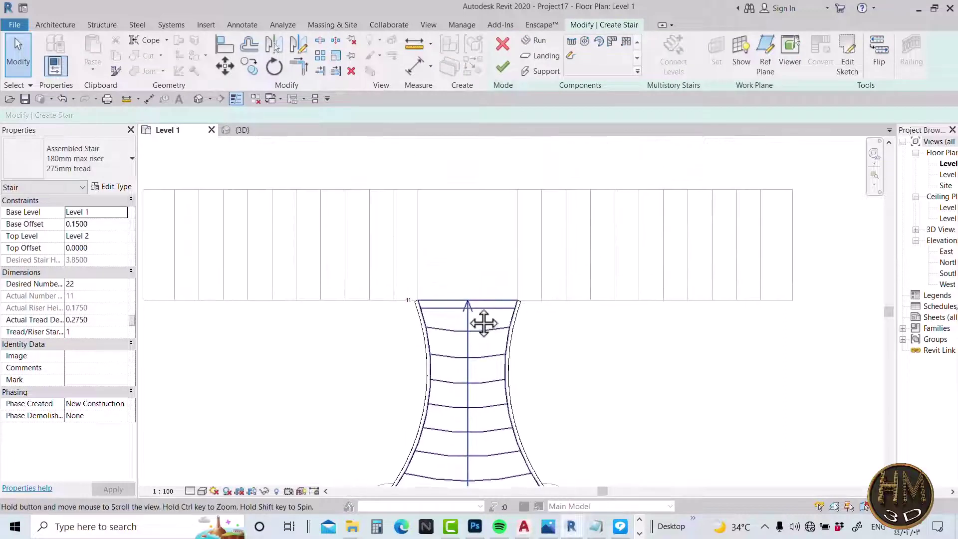
pyautogui.click(571, 42)
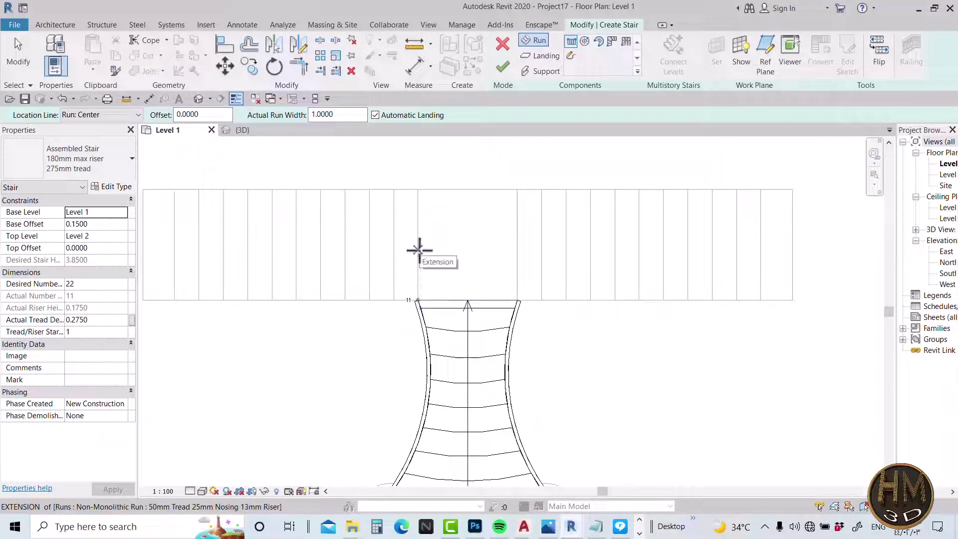
pyautogui.click(420, 248)
pyautogui.scroll(-1, 483, 246)
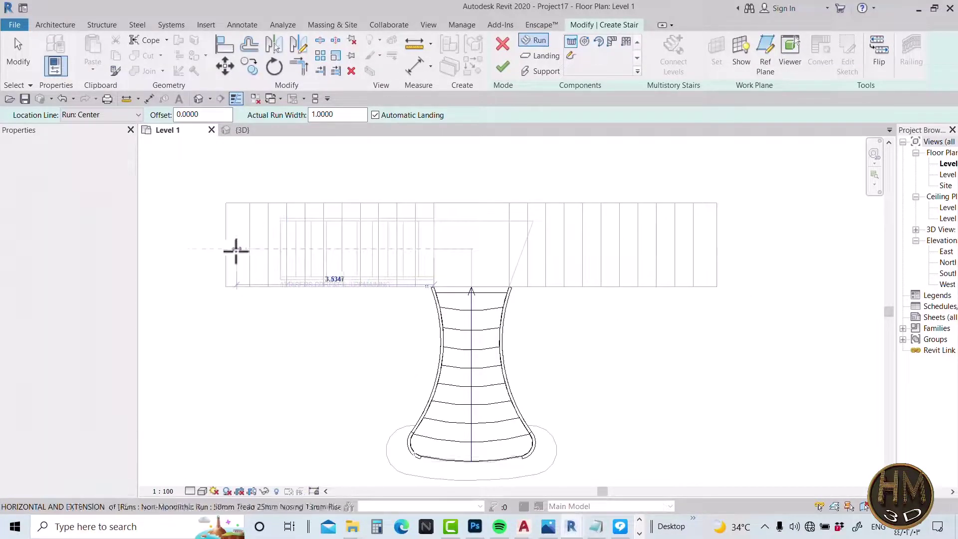
pyautogui.click(224, 251)
pyautogui.press('Escape')
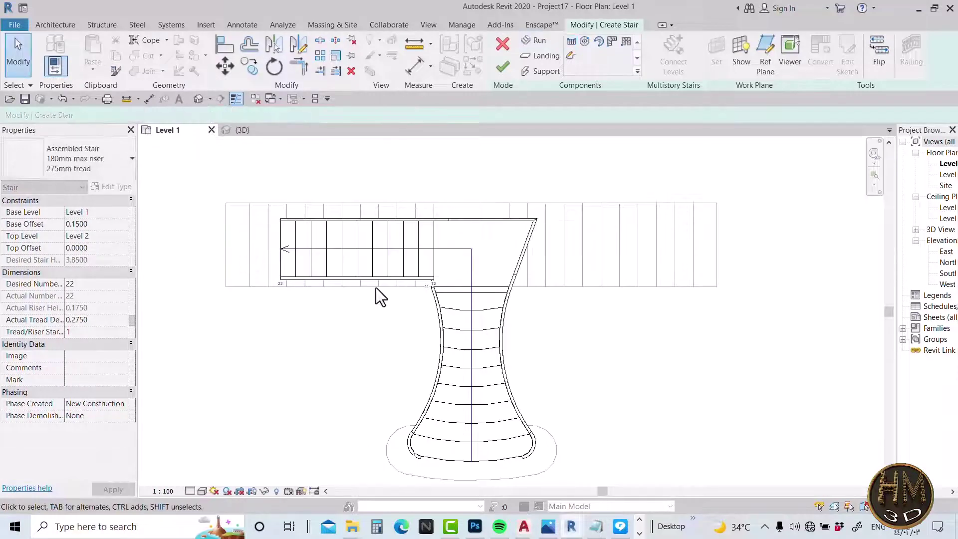
pyautogui.scroll(1, 411, 284)
pyautogui.scroll(1, 408, 281)
pyautogui.scroll(1, 403, 281)
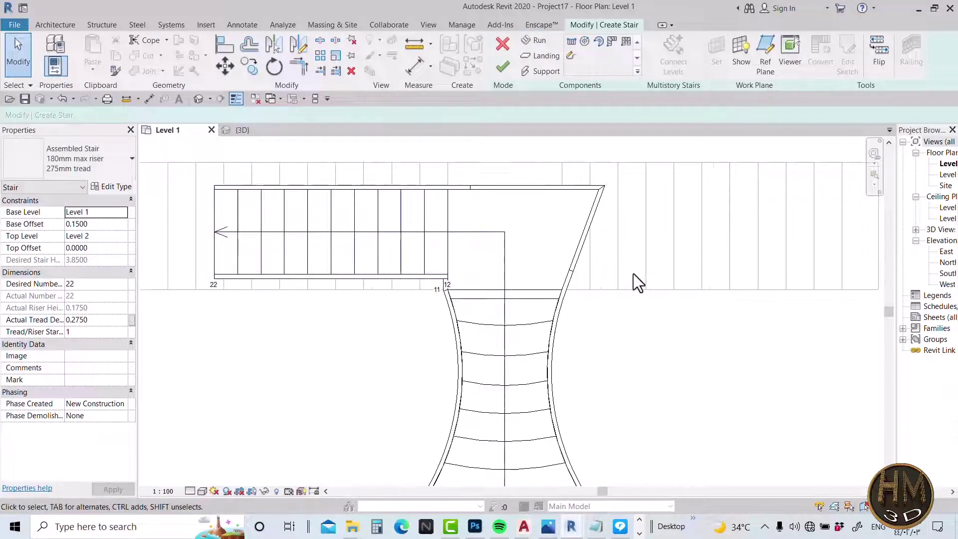
pyautogui.moveTo(632, 274)
pyautogui.mouseDown(button='middle')
pyautogui.moveTo(531, 284)
pyautogui.moveTo(489, 272)
pyautogui.moveTo(498, 293)
pyautogui.mouseUp(button='middle')
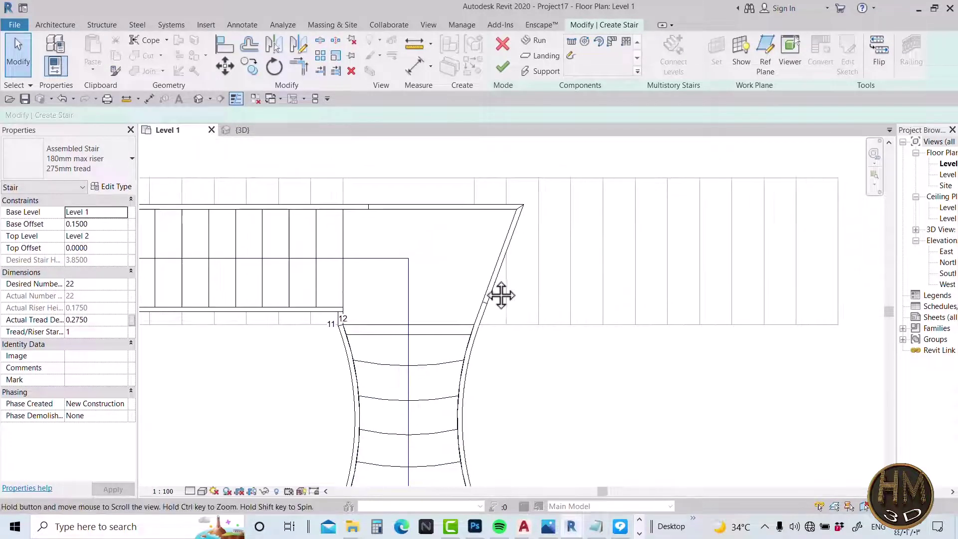
pyautogui.scroll(1, 487, 279)
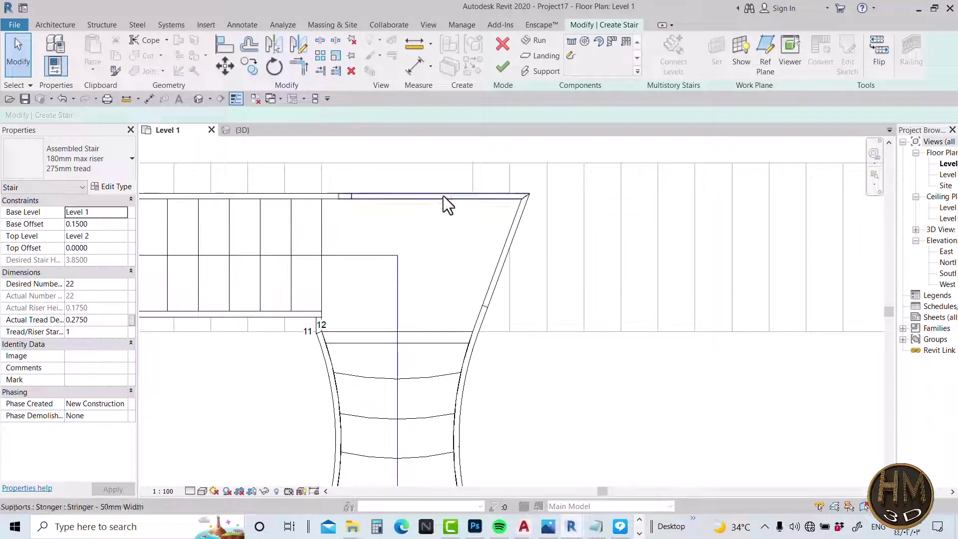
pyautogui.moveTo(463, 250); pyautogui.dragTo(444, 216, button='middle')
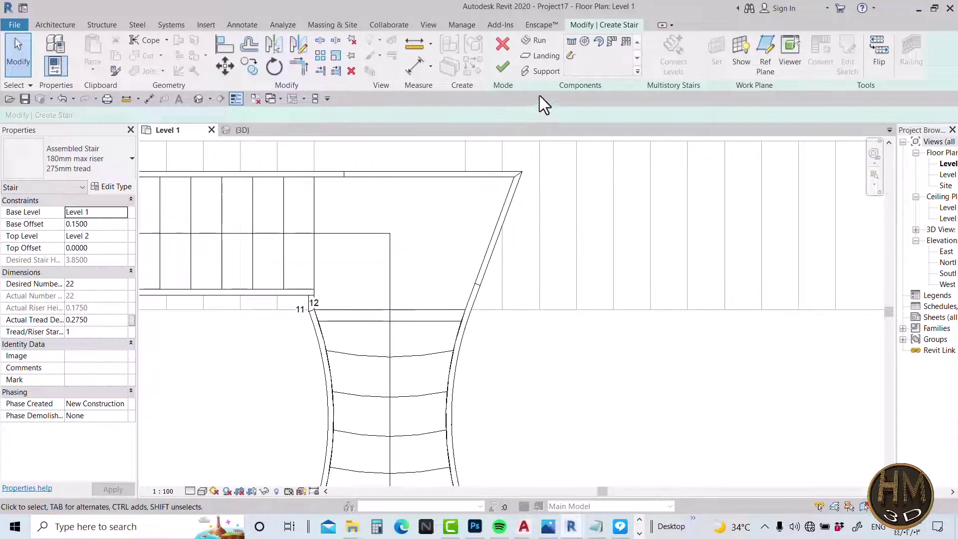
# Step: Commit the two-flight stair with its landing, then reselect it and reopen Edit Stairs
pyautogui.click(498, 70)
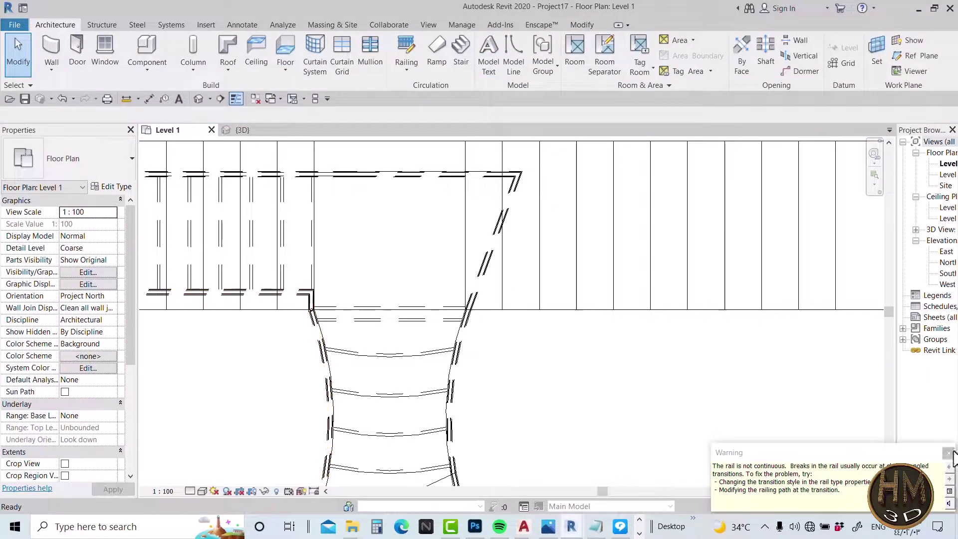
pyautogui.moveTo(481, 320); pyautogui.dragTo(541, 362, button='middle')
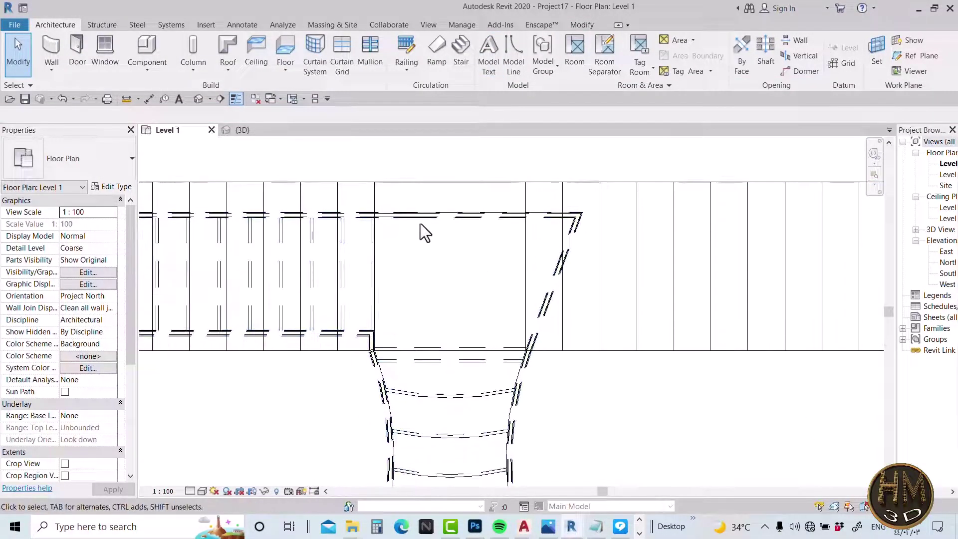
pyautogui.click(342, 262)
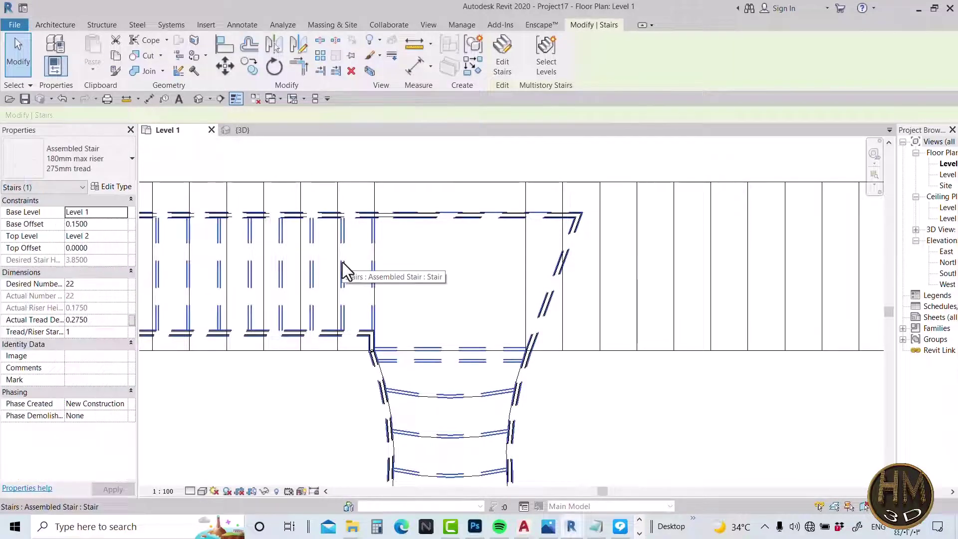
pyautogui.scroll(-2, 499, 241)
pyautogui.press('Escape')
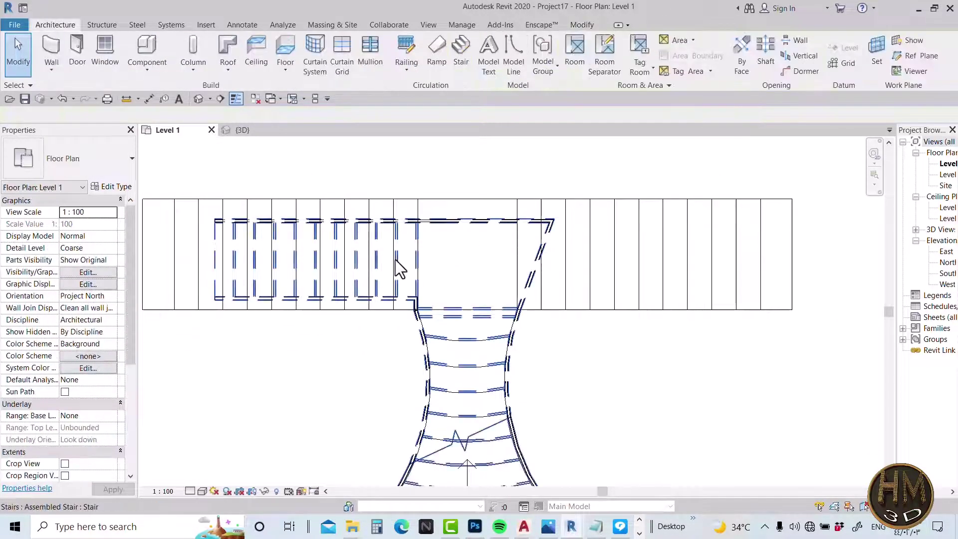
pyautogui.click(396, 259)
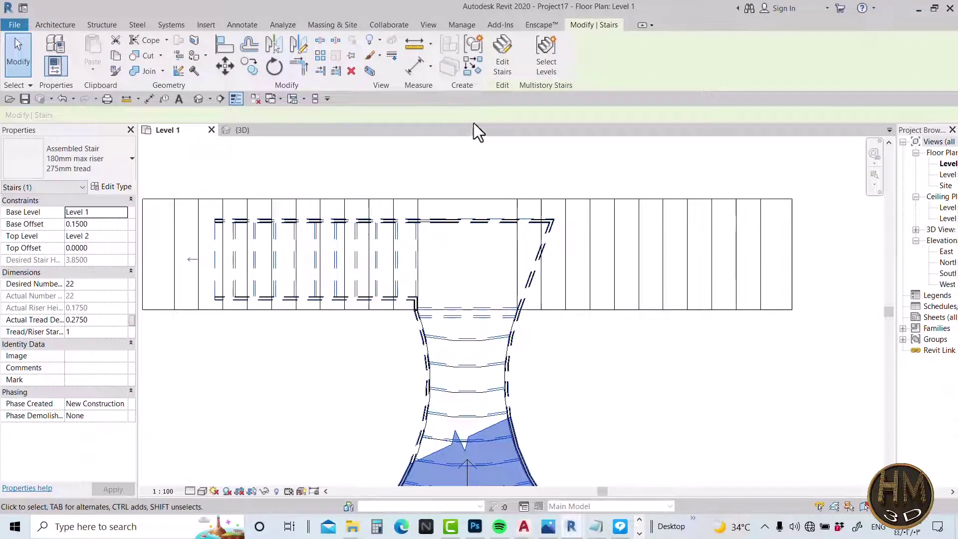
pyautogui.click(501, 59)
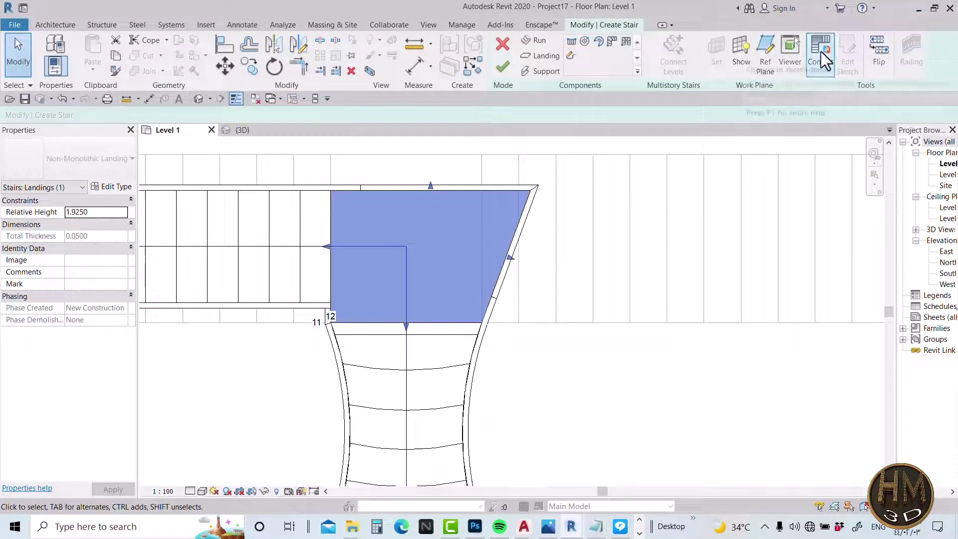
# Step: Convert the landing to a custom sketch and drag its slanted right edge vertical
pyautogui.click(822, 55)
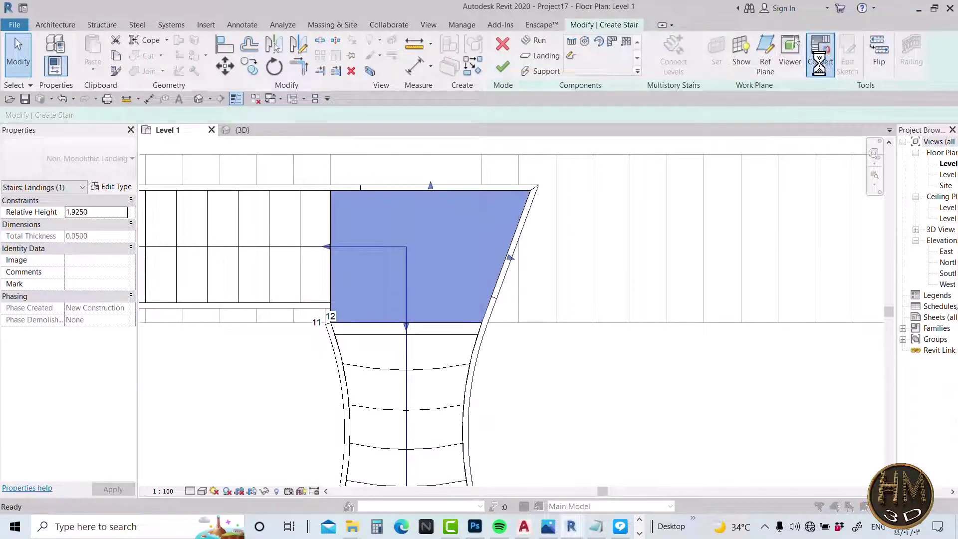
pyautogui.click(547, 287)
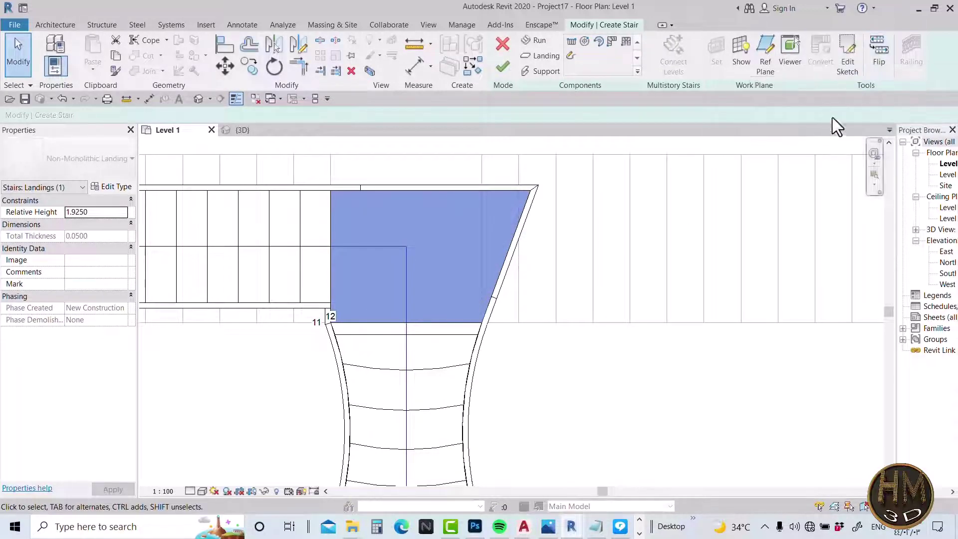
pyautogui.click(847, 70)
pyautogui.scroll(1, 491, 275)
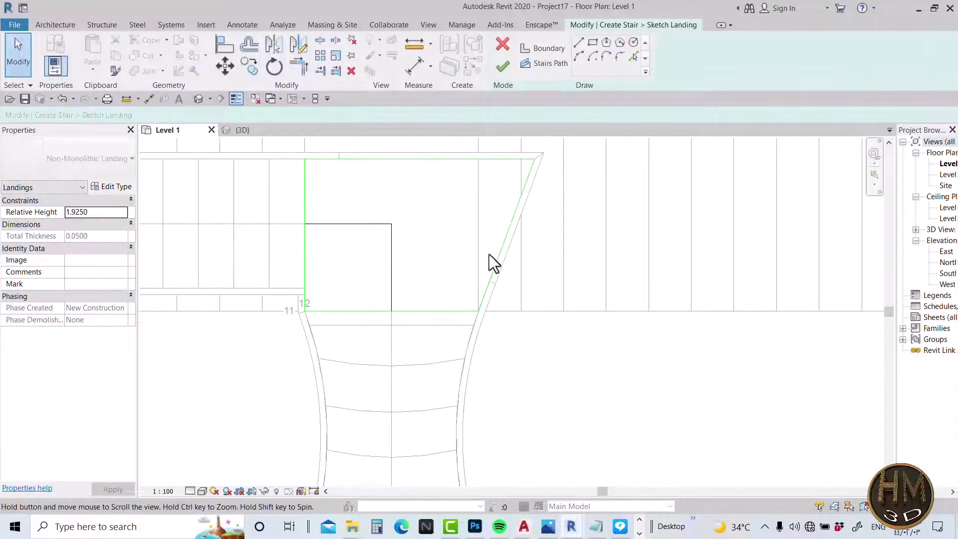
pyautogui.click(526, 190)
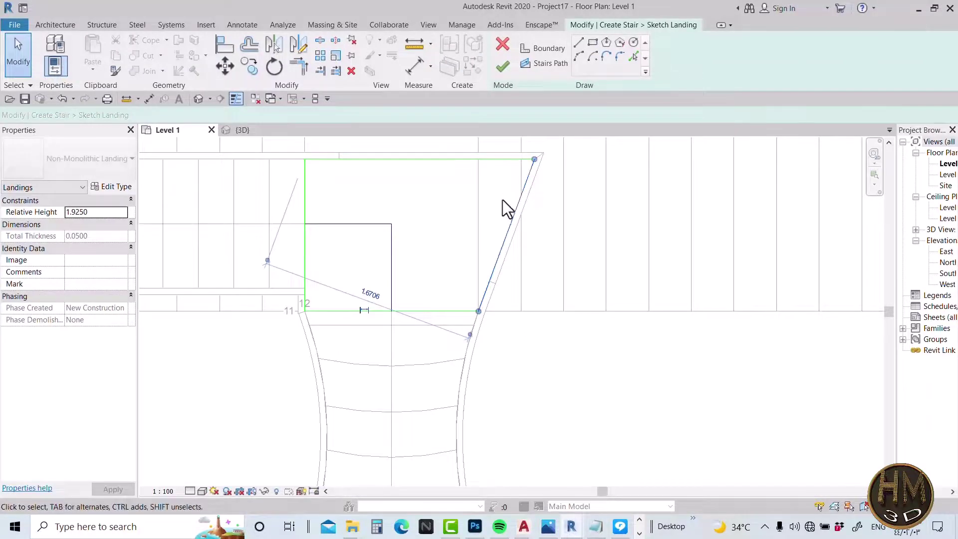
pyautogui.moveTo(504, 207); pyautogui.dragTo(517, 253, button='middle')
pyautogui.moveTo(537, 206); pyautogui.dragTo(482, 216)
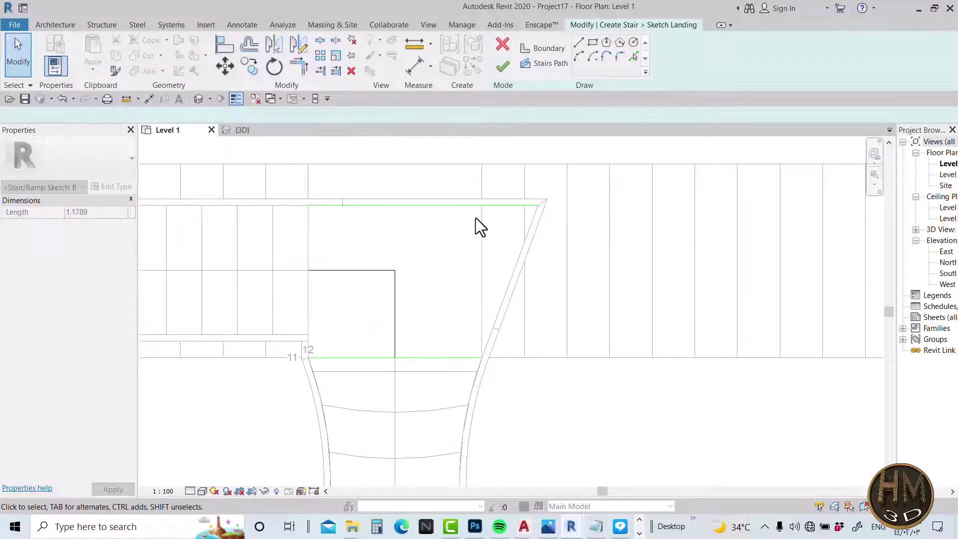
pyautogui.scroll(2, 477, 223)
pyautogui.moveTo(480, 221); pyautogui.dragTo(540, 259, button='middle')
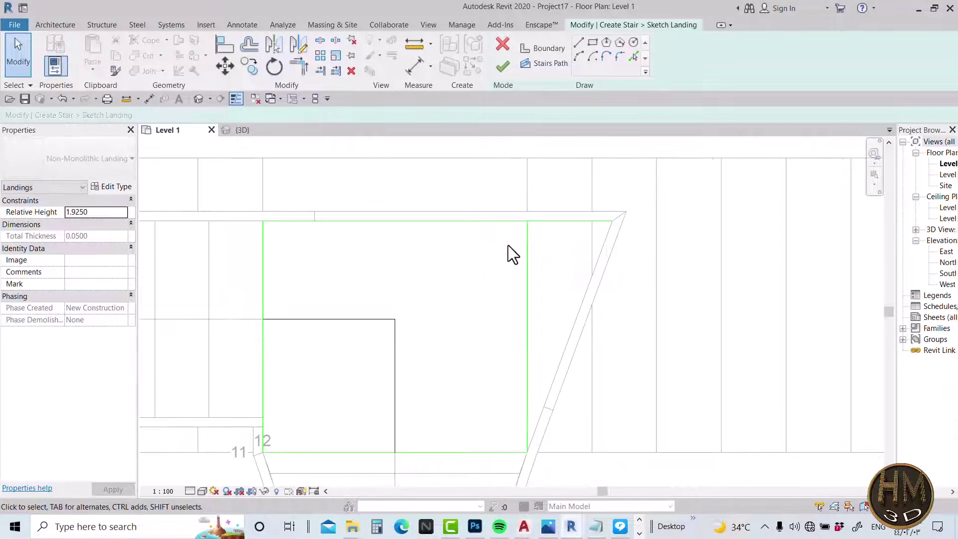
# Step: Align the landing boundary lines with AL and finish the rectangular landing sketch
pyautogui.press('a')
pyautogui.press('l')
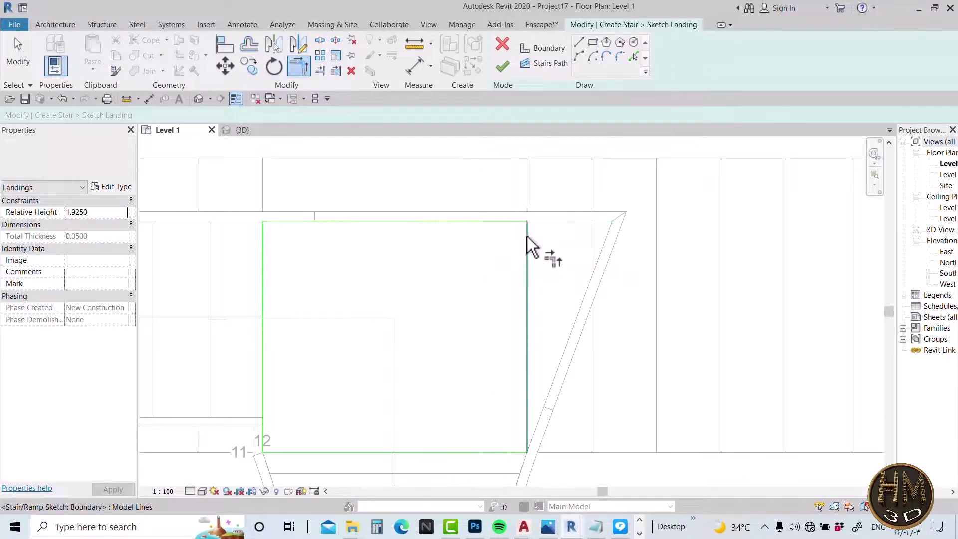
pyautogui.scroll(-1, 555, 207)
pyautogui.scroll(-1, 547, 241)
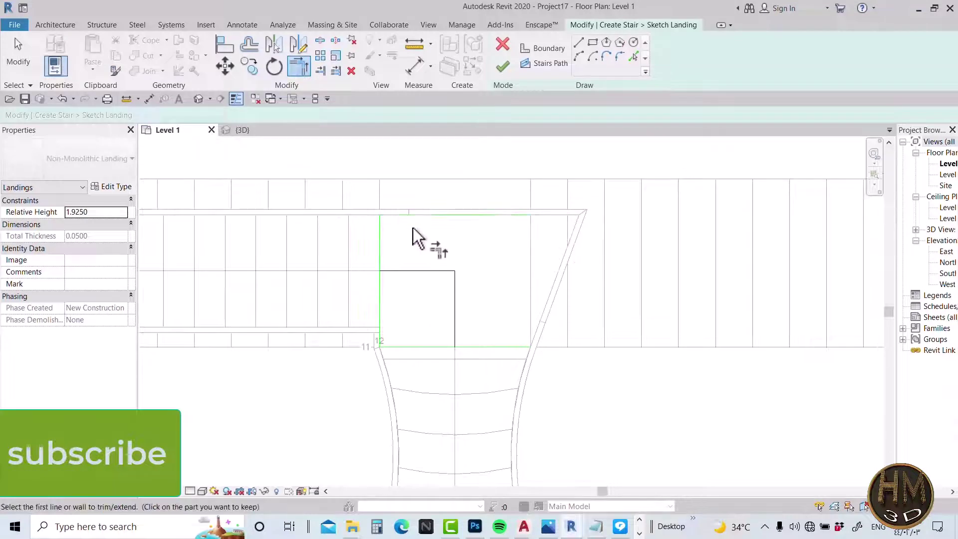
pyautogui.moveTo(429, 313); pyautogui.dragTo(451, 276, button='middle')
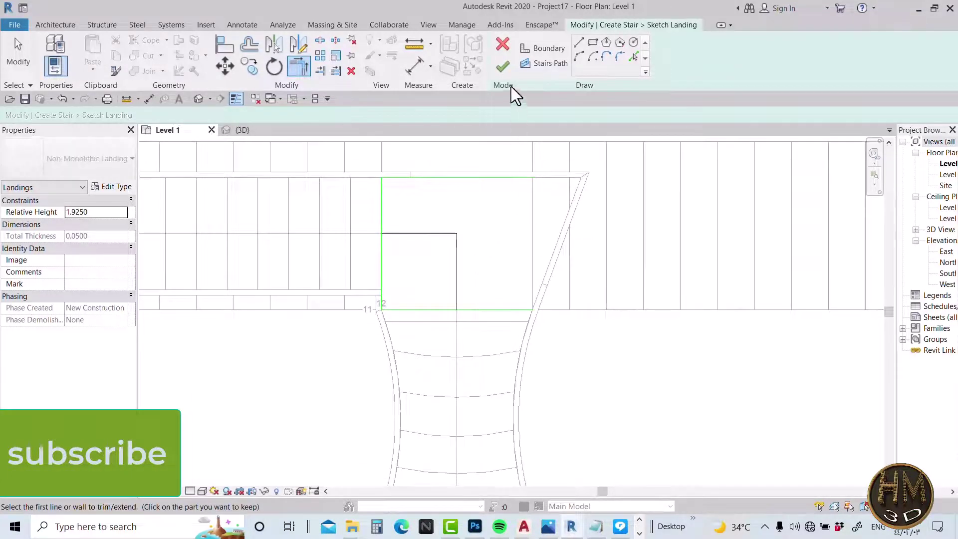
pyautogui.click(503, 68)
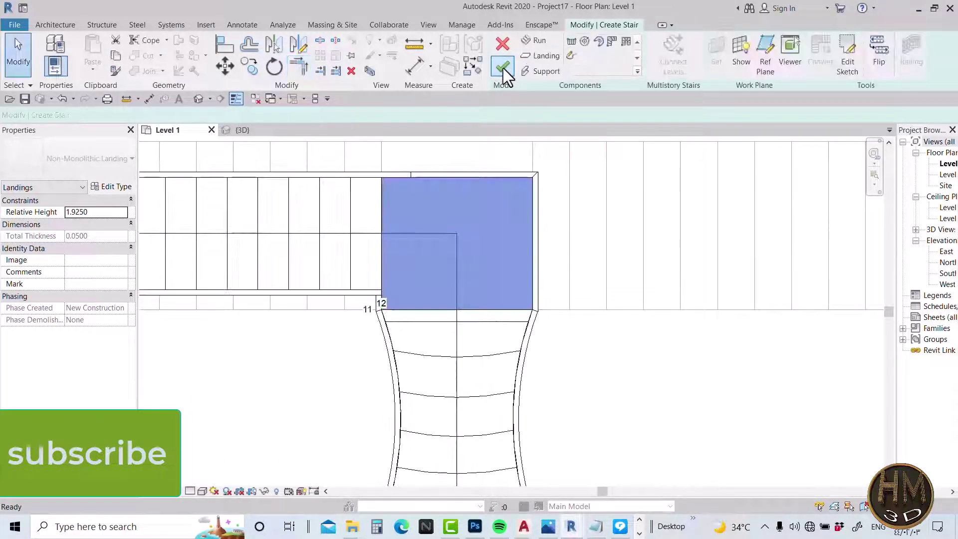
pyautogui.moveTo(524, 246)
pyautogui.mouseDown(button='middle')
pyautogui.moveTo(534, 295)
pyautogui.moveTo(540, 245)
pyautogui.mouseUp(button='middle')
# Step: Mirror a copy of the upper straight run to the right about a vertical axis through the landing
pyautogui.scroll(-2, 540, 245)
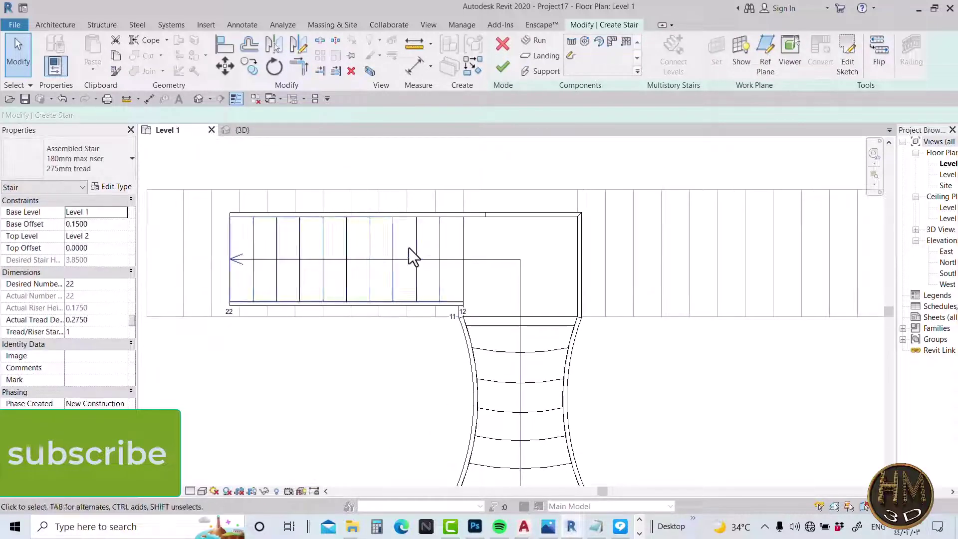
pyautogui.click(390, 244)
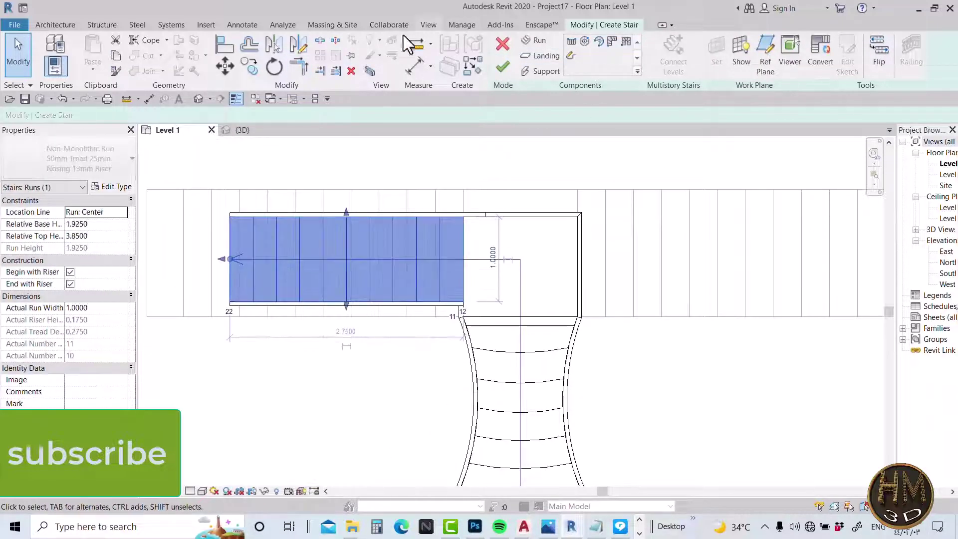
pyautogui.click(297, 51)
pyautogui.click(520, 317)
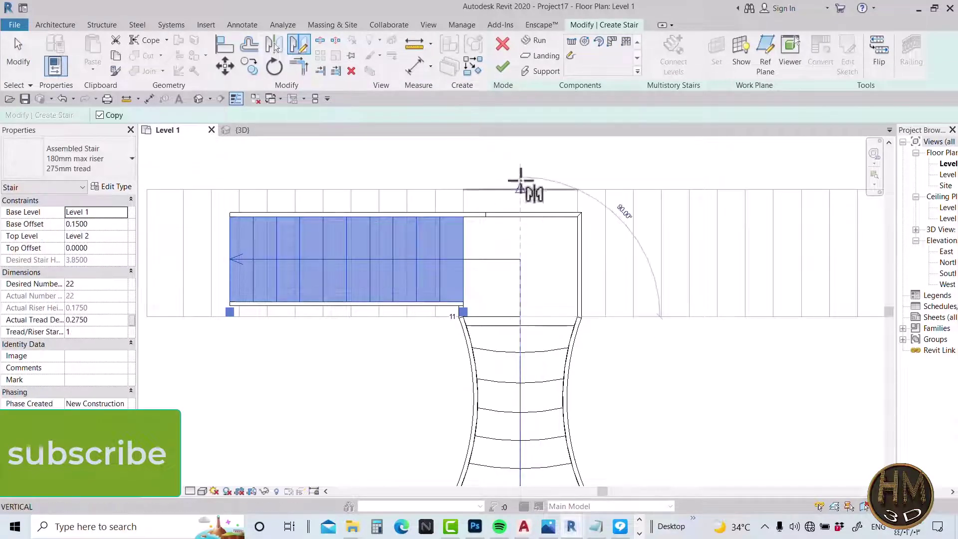
pyautogui.click(520, 156)
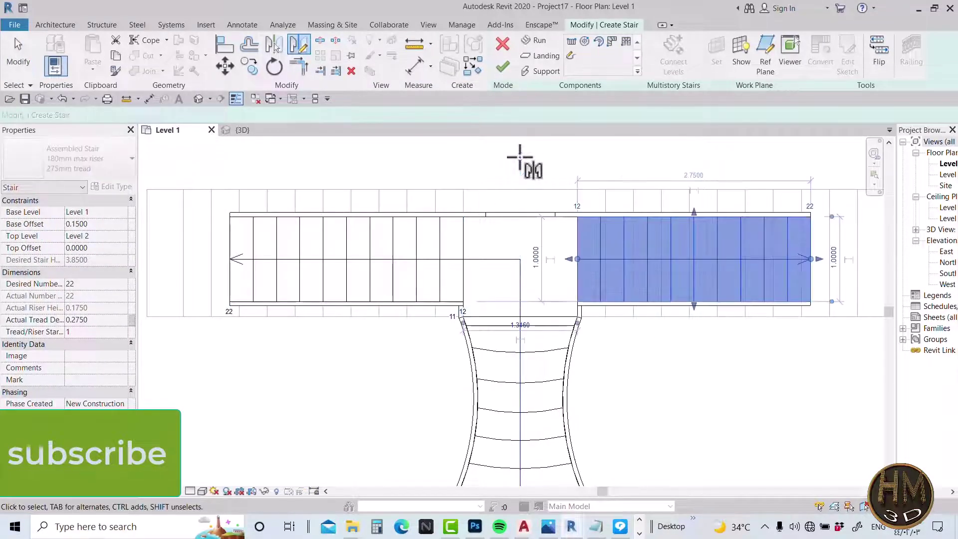
pyautogui.click(618, 163)
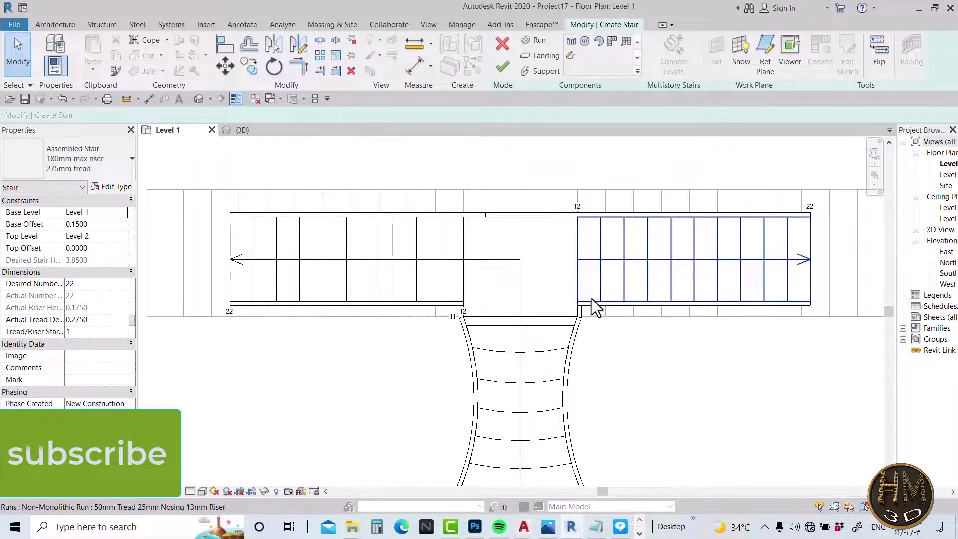
# Step: Finish editing the stair, dismissing the rail continuity warning
pyautogui.click(499, 69)
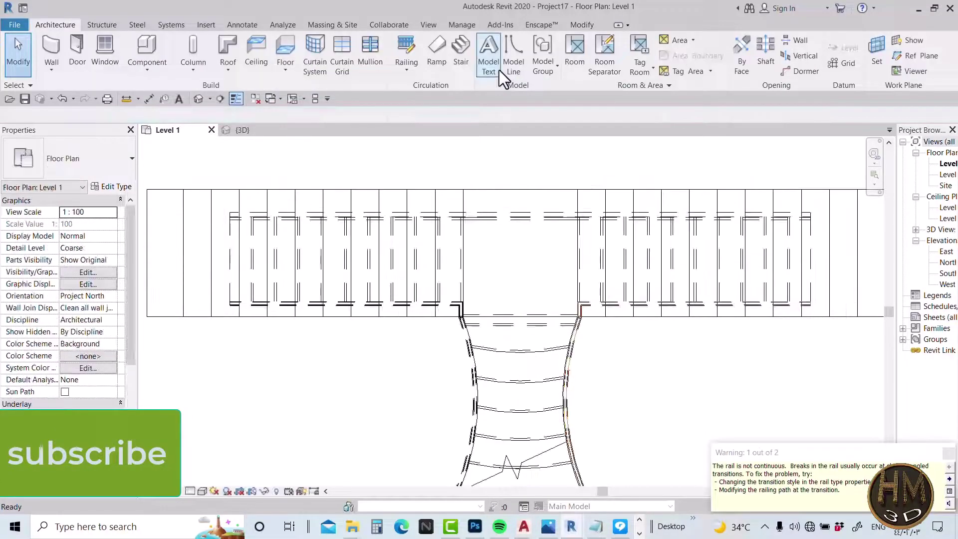
pyautogui.click(946, 452)
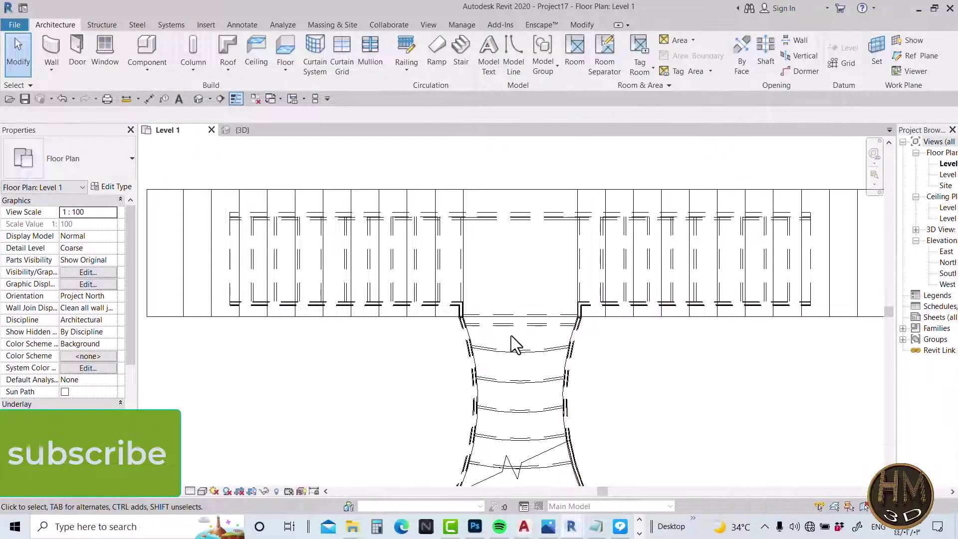
pyautogui.scroll(-2, 511, 350)
pyautogui.moveTo(511, 391); pyautogui.dragTo(549, 368, button='middle')
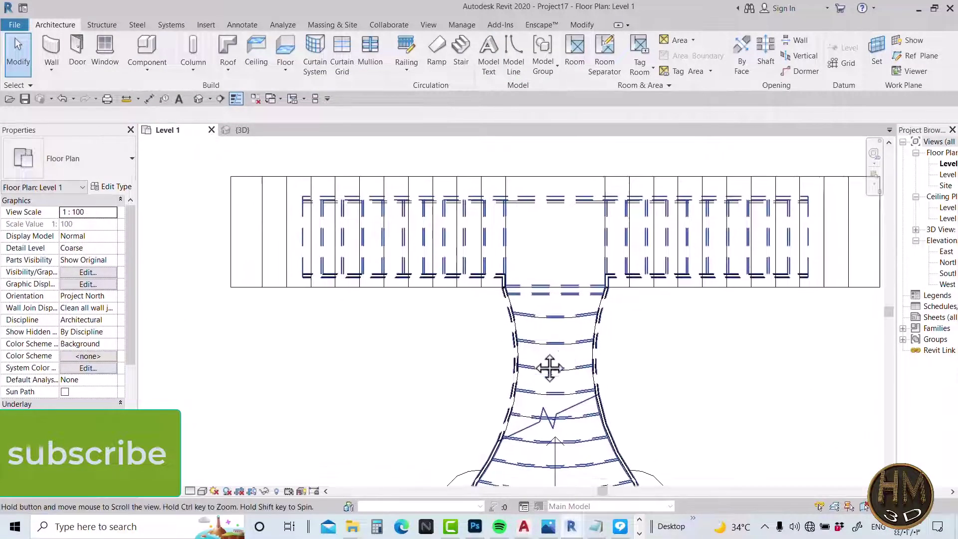
# Step: Switch to the 3D view and orbit to look down on the Y-shaped stair and railings
pyautogui.click(242, 131)
pyautogui.moveTo(479, 361); pyautogui.dragTo(556, 399, button='middle')
pyautogui.scroll(-2, 573, 364)
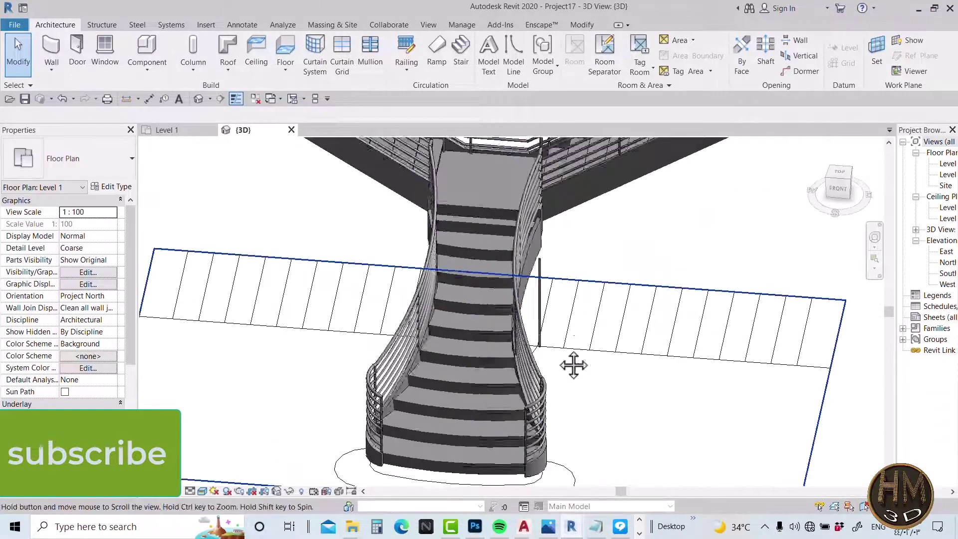
pyautogui.moveTo(573, 363); pyautogui.dragTo(552, 444, button='middle')
pyautogui.scroll(-2, 623, 288)
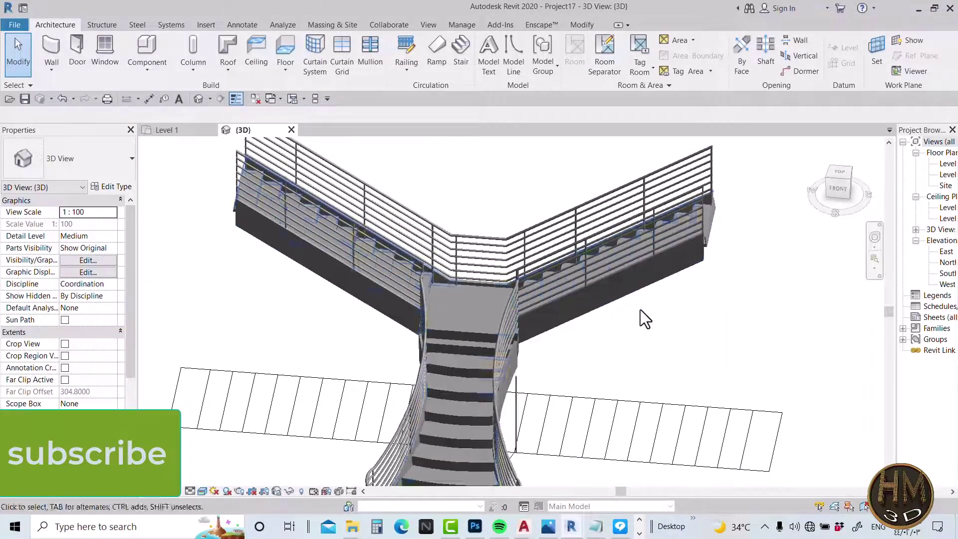
pyautogui.moveTo(641, 316)
pyautogui.keyDown('shift'); pyautogui.mouseDown(button='middle')
pyautogui.moveTo(627, 344)
pyautogui.moveTo(544, 394)
pyautogui.moveTo(449, 396)
pyautogui.moveTo(665, 378)
pyautogui.moveTo(719, 365)
pyautogui.moveTo(746, 342)
pyautogui.moveTo(561, 293)
pyautogui.moveTo(594, 332)
pyautogui.moveTo(458, 288)
pyautogui.mouseUp(button='middle'); pyautogui.keyUp('shift')
# Step: Zoom and pan in on the stair's bottom steps to inspect them
pyautogui.scroll(3, 616, 305)
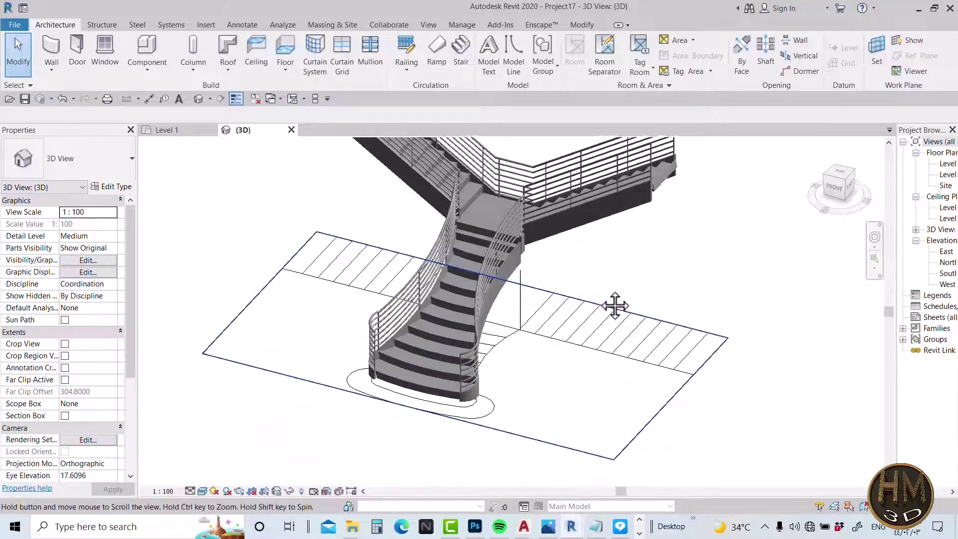
pyautogui.scroll(2, 505, 363)
pyautogui.scroll(2, 442, 363)
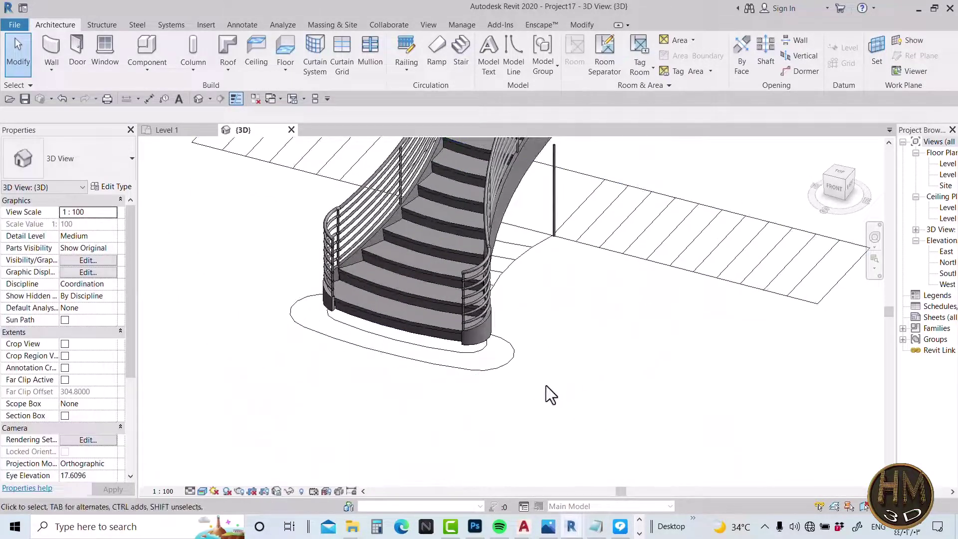
pyautogui.moveTo(584, 349); pyautogui.dragTo(617, 380, button='middle')
pyautogui.scroll(2, 456, 328)
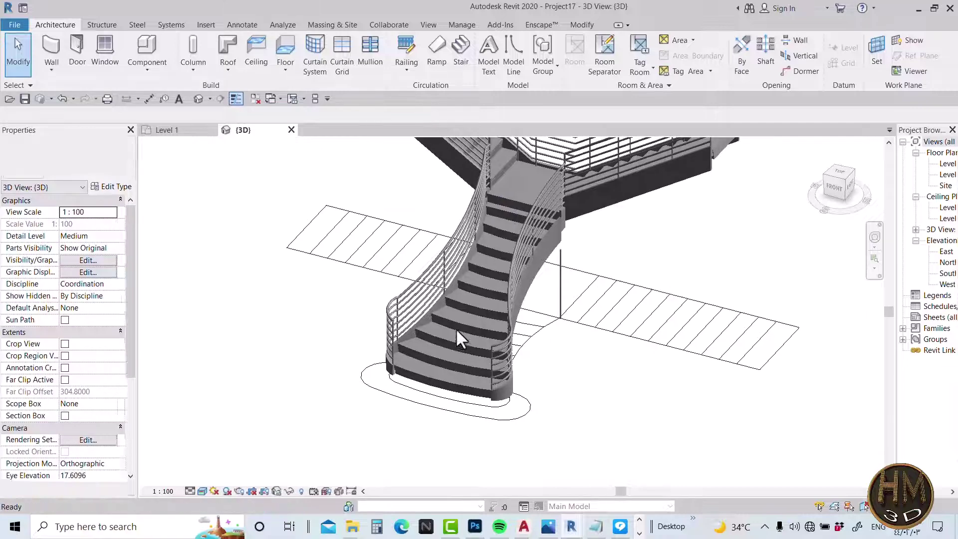
pyautogui.scroll(2, 457, 322)
pyautogui.click(457, 322)
pyautogui.scroll(1, 462, 298)
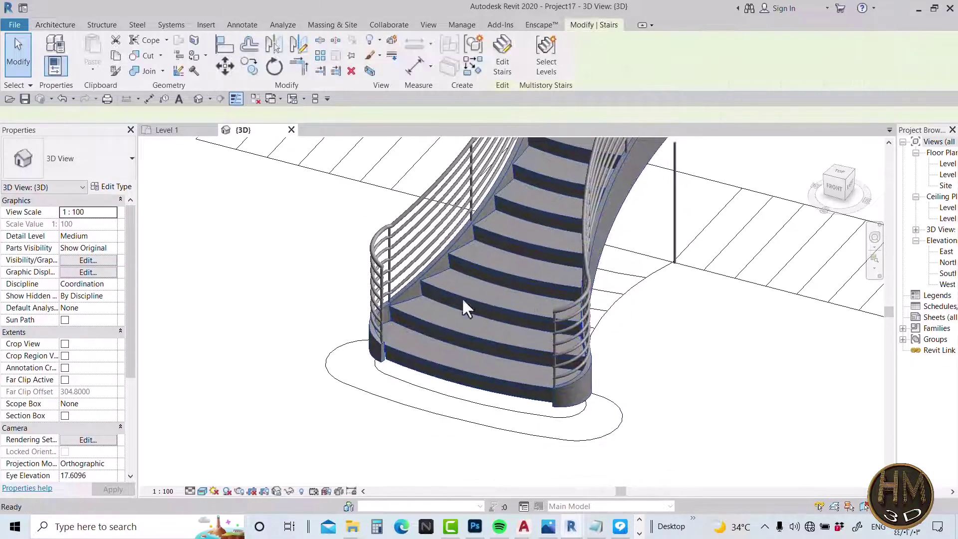
pyautogui.press('Escape')
pyautogui.scroll(3, 484, 283)
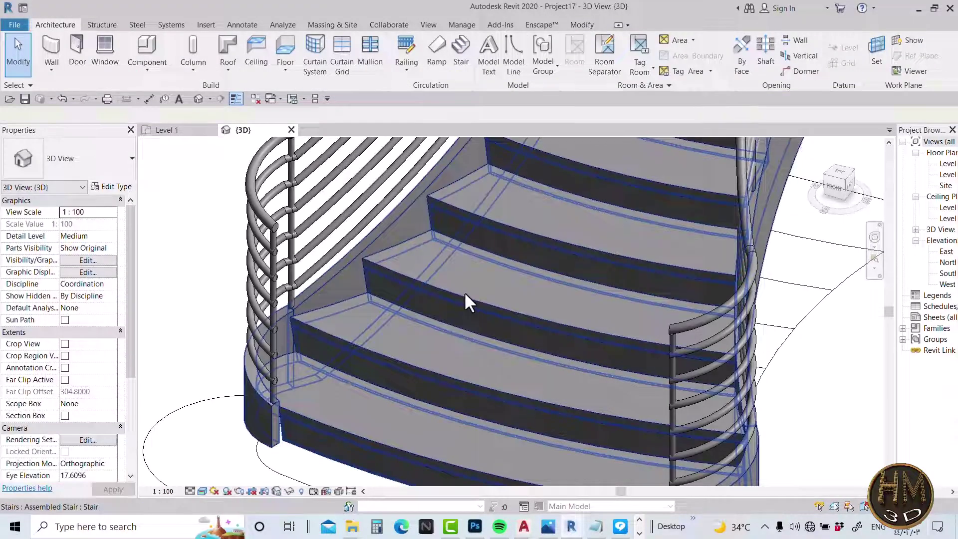
# Step: Duplicate the stair's 180mm max riser 275mm tread type as a new type named stair1
pyautogui.click(465, 302)
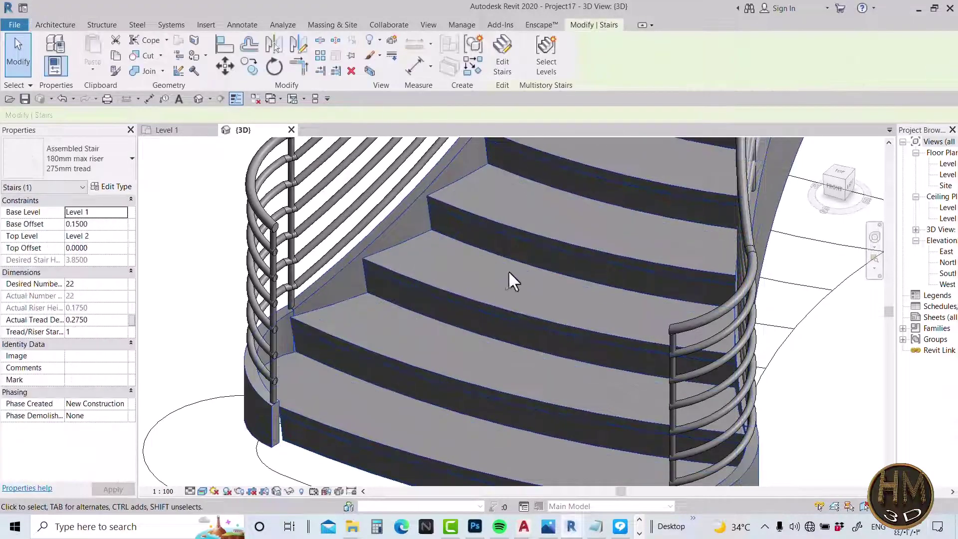
pyautogui.click(120, 187)
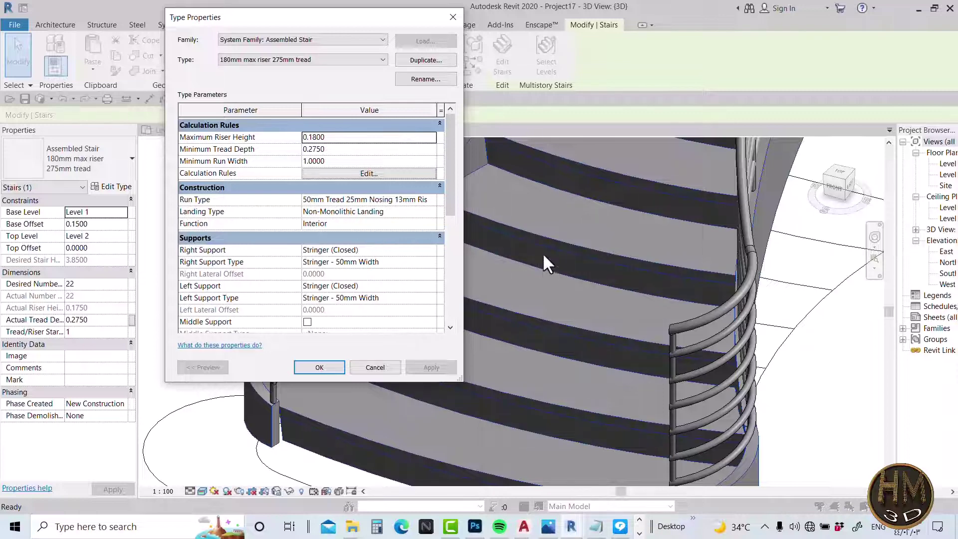
pyautogui.click(435, 61)
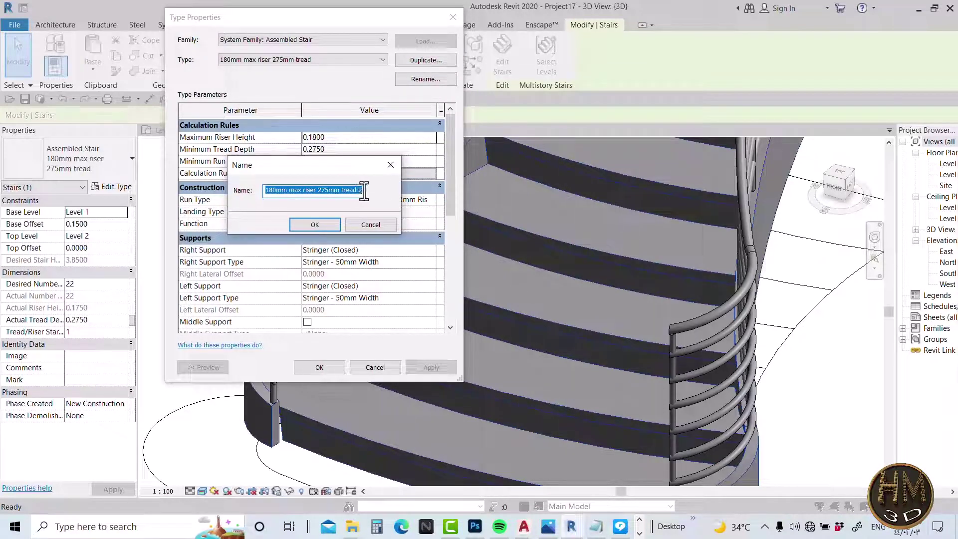
pyautogui.moveTo(363, 191); pyautogui.dragTo(270, 192)
pyautogui.write('s')
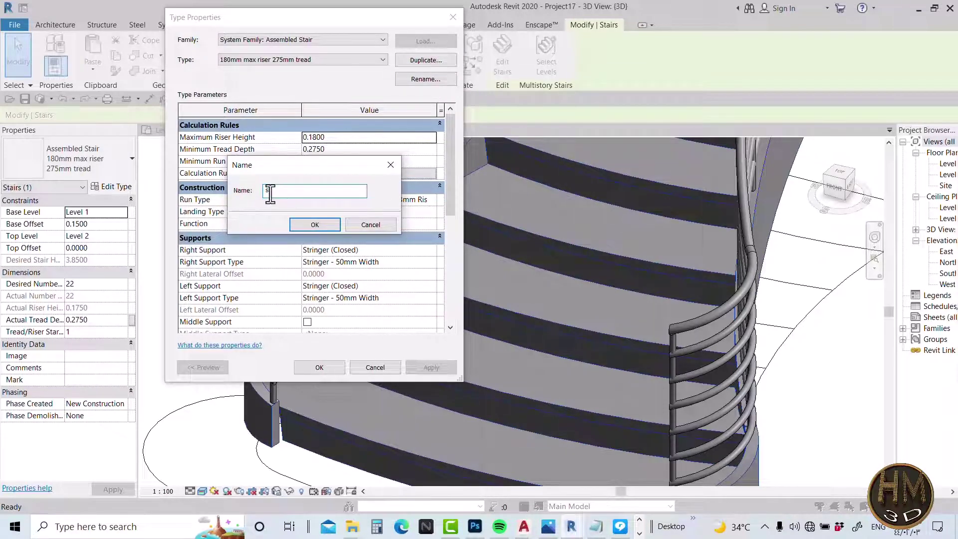
pyautogui.write('tair')
pyautogui.write('1')
pyautogui.click(314, 225)
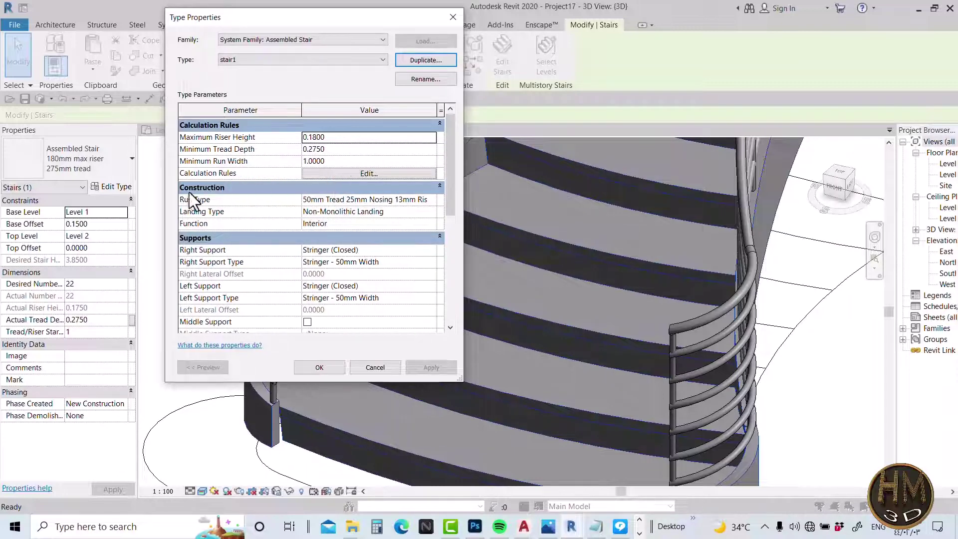
# Step: Duplicate the 50mm Tread 25mm Nosing 13mm Riser run type as a new type named 'strair step'
pyautogui.doubleClick(432, 199)
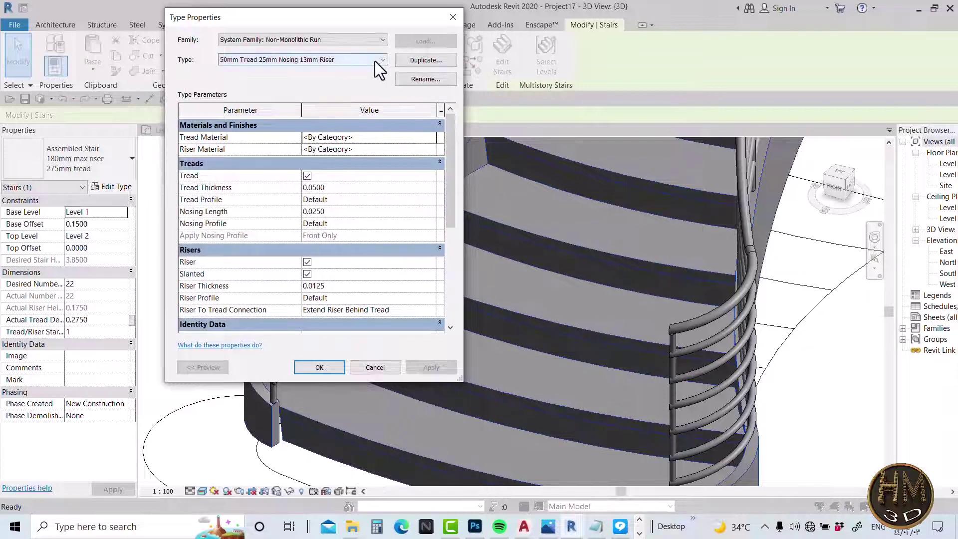
pyautogui.click(424, 60)
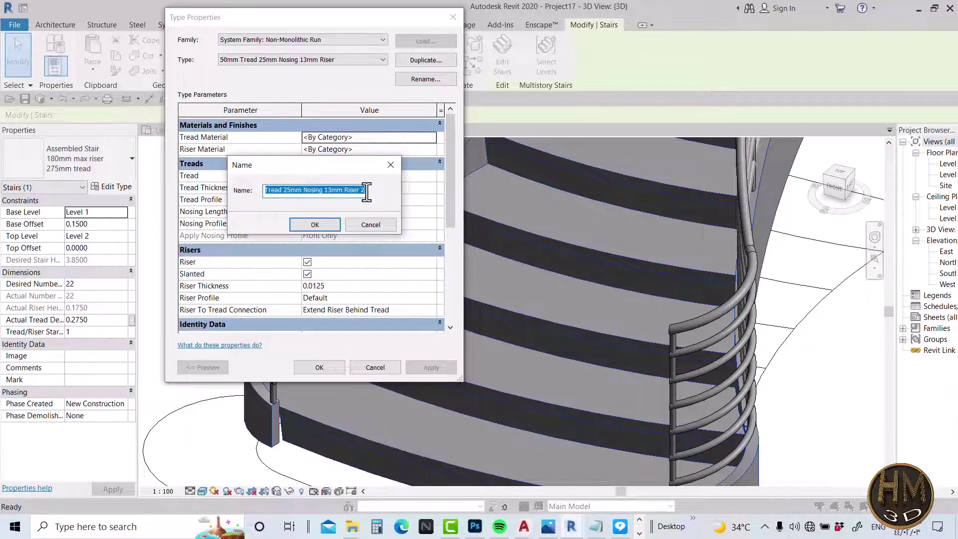
pyautogui.write('strair')
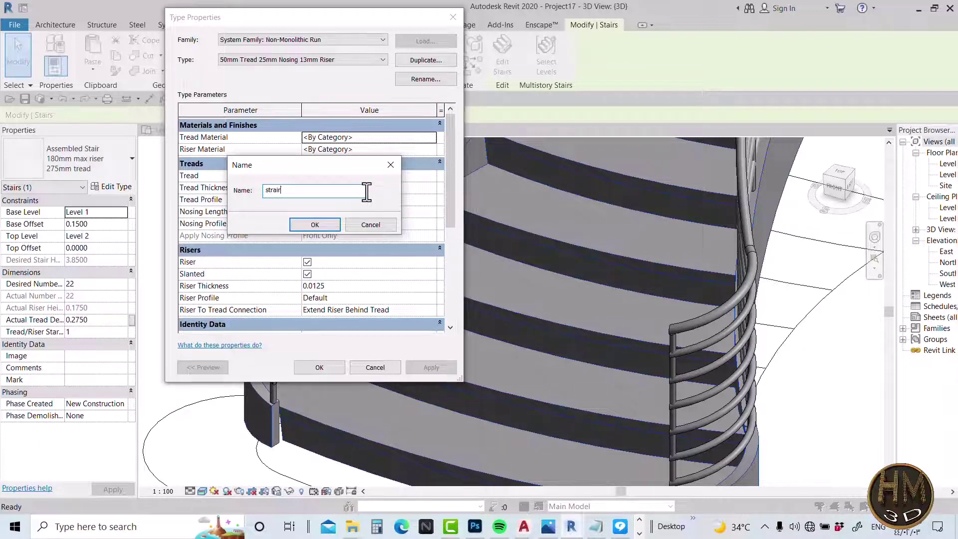
pyautogui.write(' p')
pyautogui.click(305, 228)
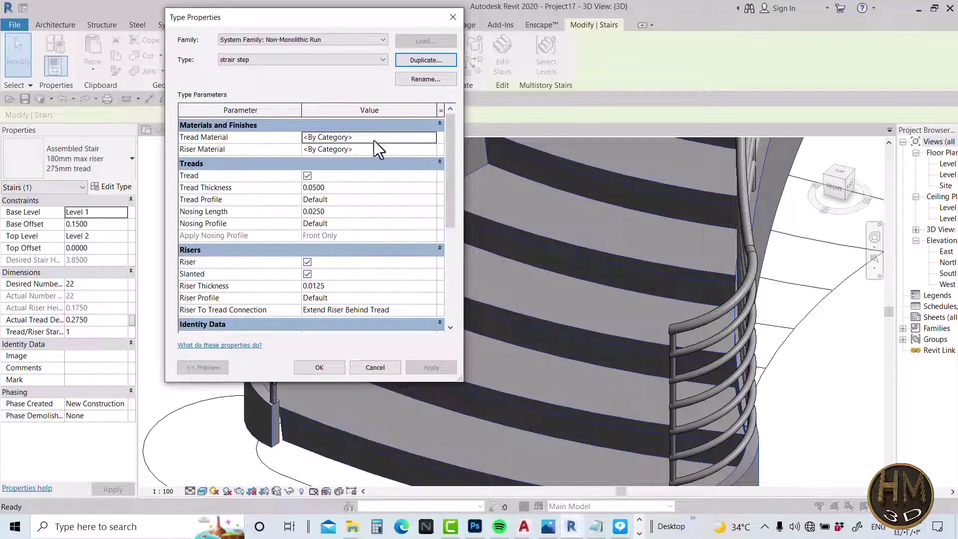
# Step: Create a new blank tread material in the Material Browser named 001stair
pyautogui.click(430, 139)
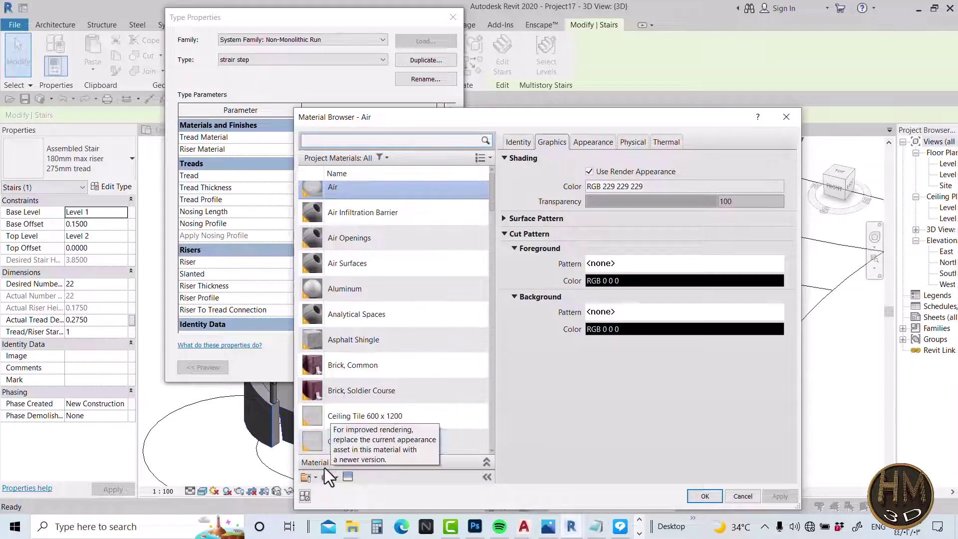
pyautogui.click(348, 477)
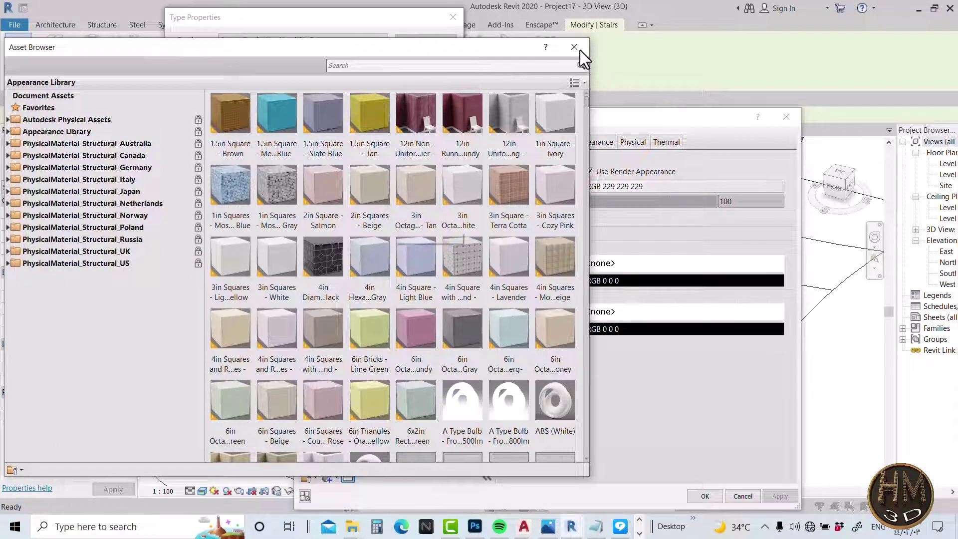
pyautogui.click(573, 47)
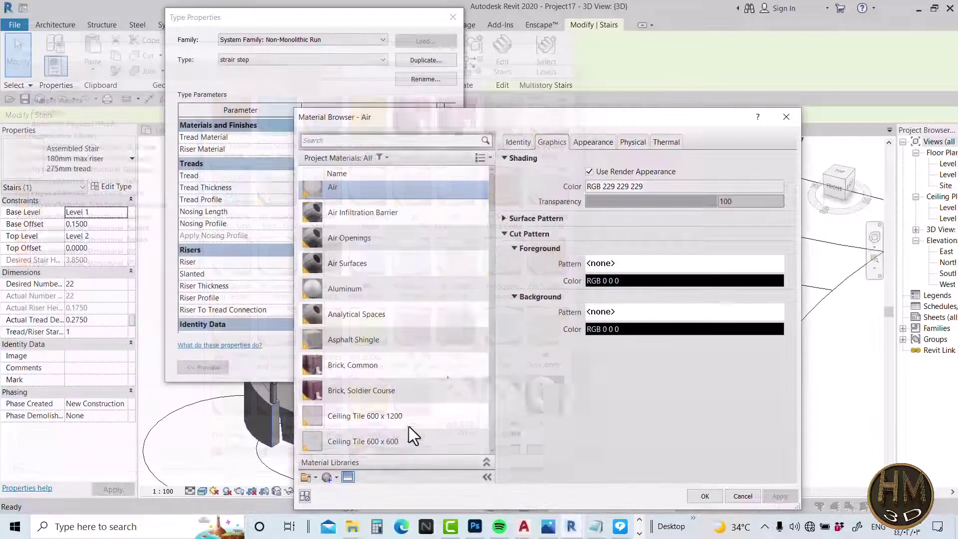
pyautogui.click(334, 477)
pyautogui.click(348, 495)
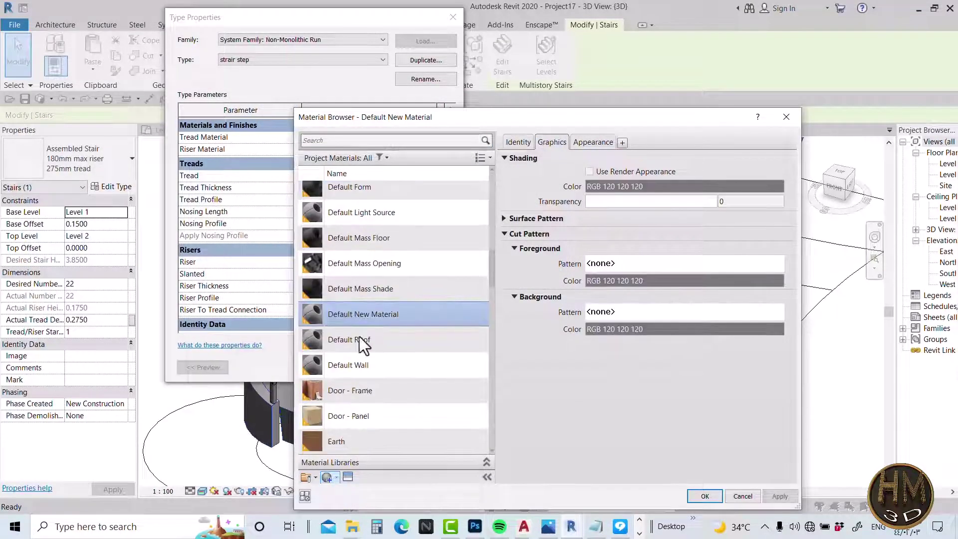
pyautogui.rightClick(360, 317)
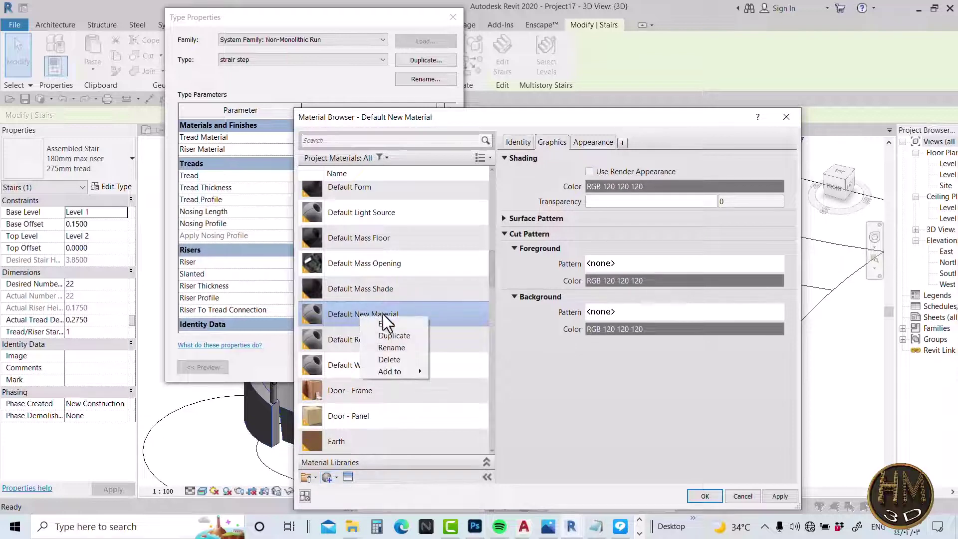
pyautogui.click(391, 348)
pyautogui.write('001')
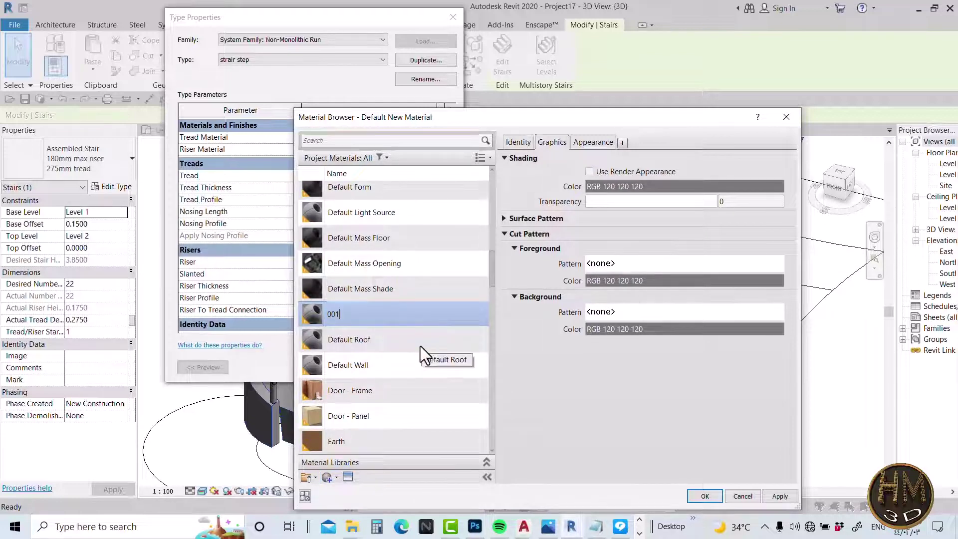
pyautogui.write('st')
pyautogui.write('air')
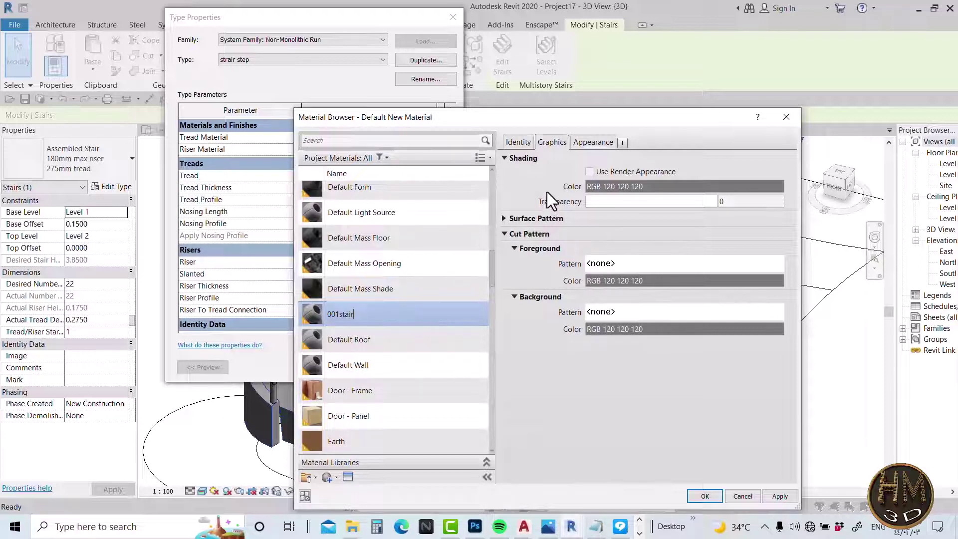
pyautogui.click(589, 172)
# Step: Assign the Appearance Library Wood > Walnut asset to 001stair and apply it
pyautogui.click(597, 140)
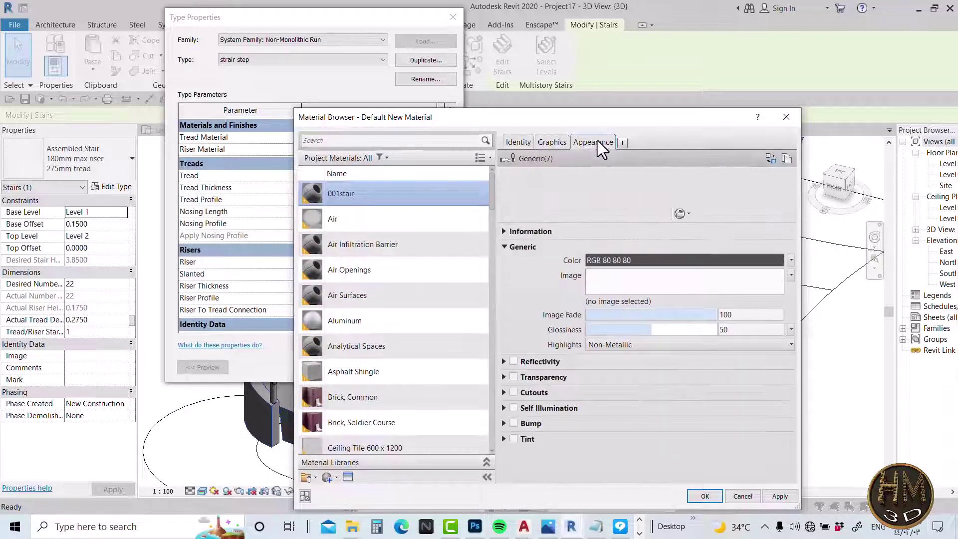
pyautogui.click(347, 478)
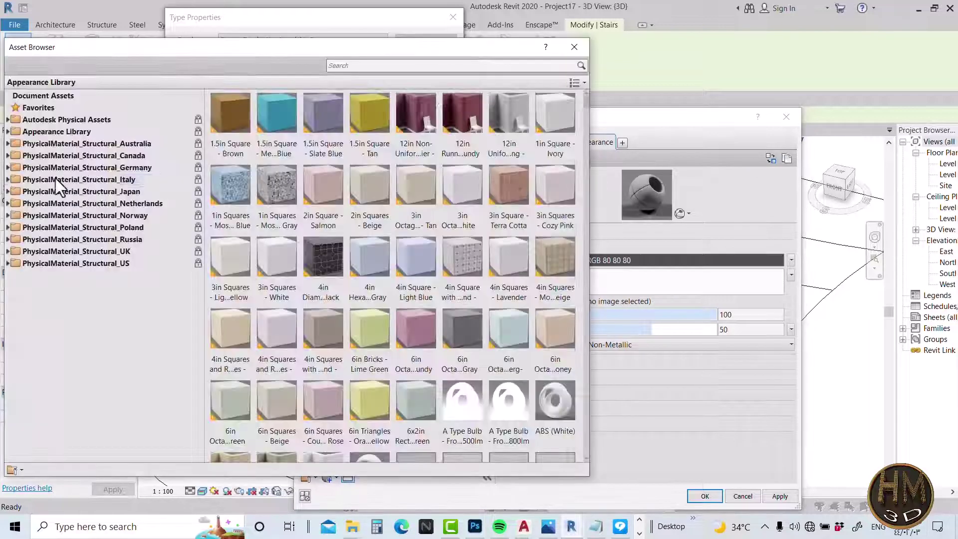
pyautogui.click(10, 131)
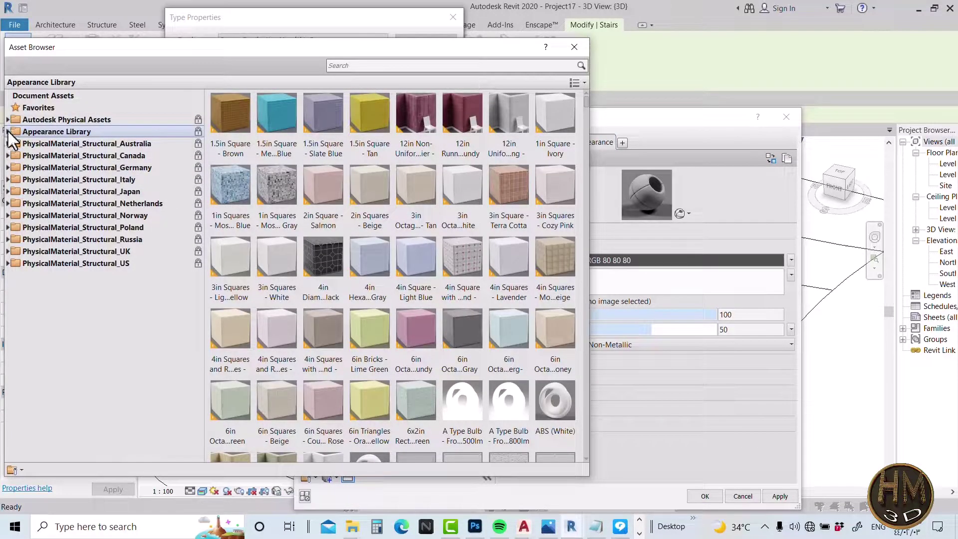
pyautogui.click(8, 131)
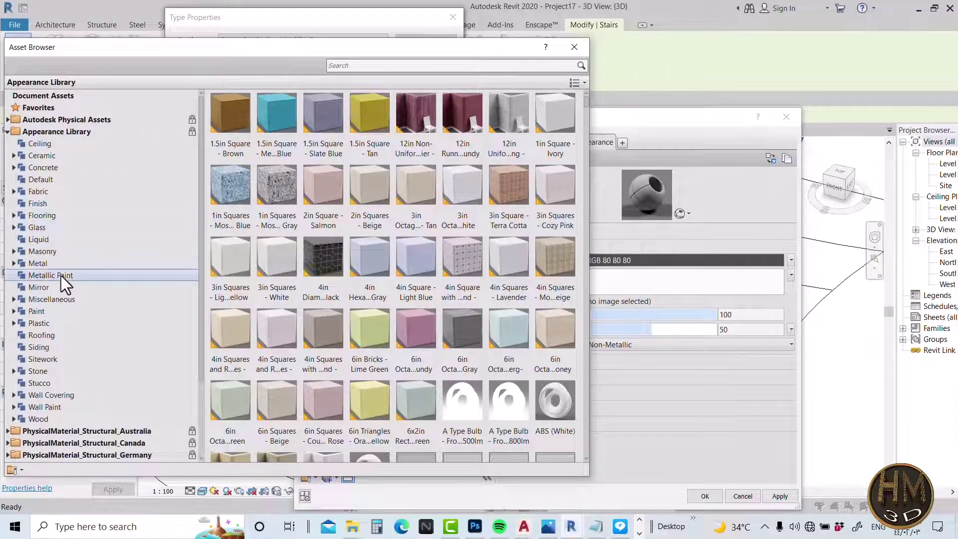
pyautogui.click(20, 382)
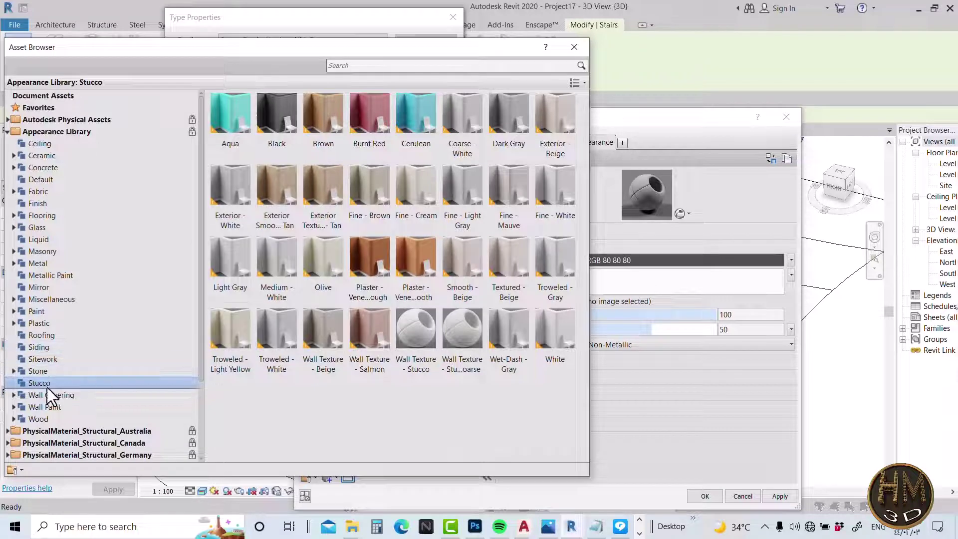
pyautogui.click(17, 419)
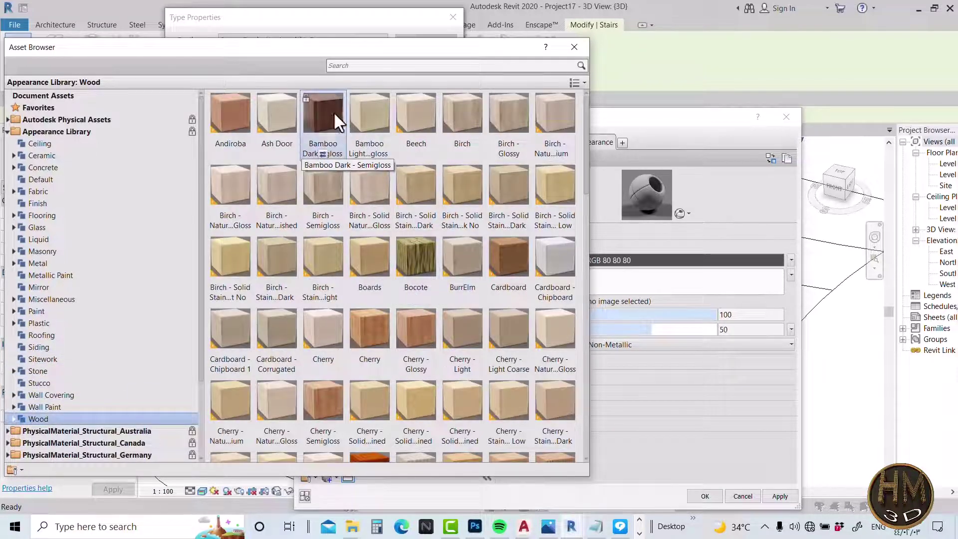
pyautogui.scroll(-3, 548, 349)
pyautogui.scroll(-8, 540, 300)
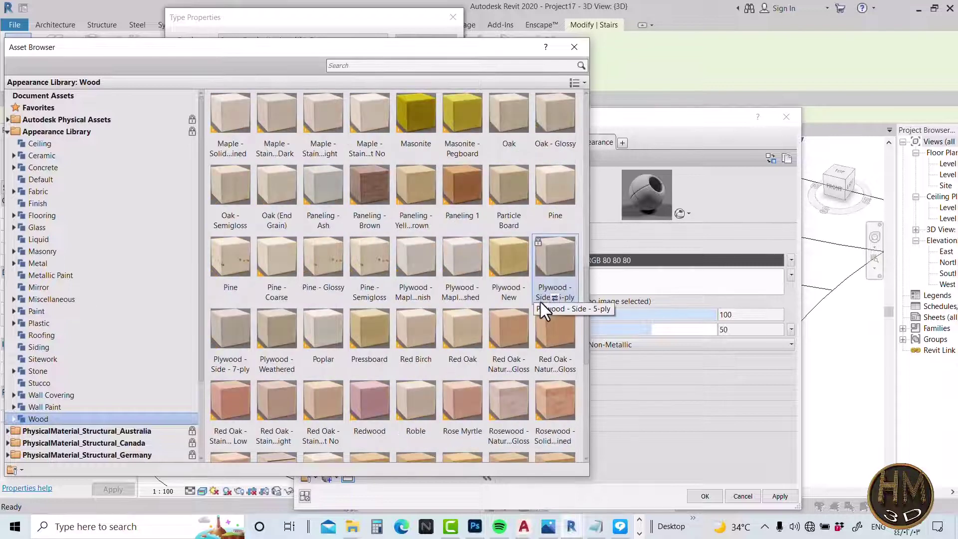
pyautogui.scroll(-3, 535, 304)
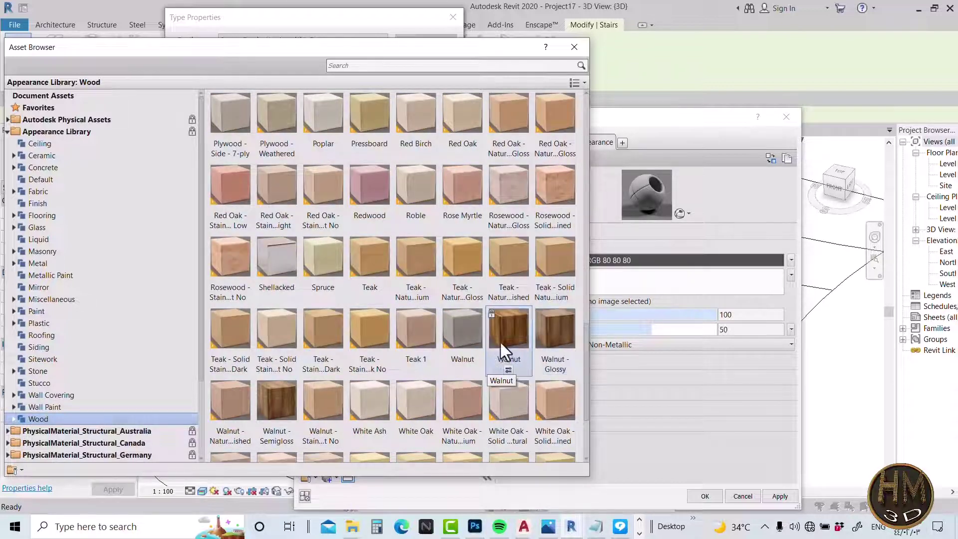
pyautogui.moveTo(555, 329)
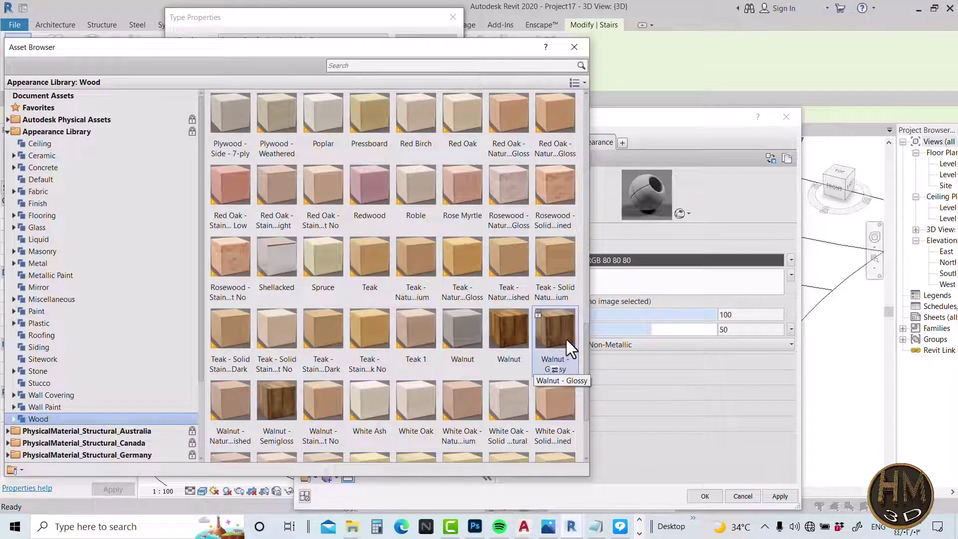
pyautogui.doubleClick(509, 323)
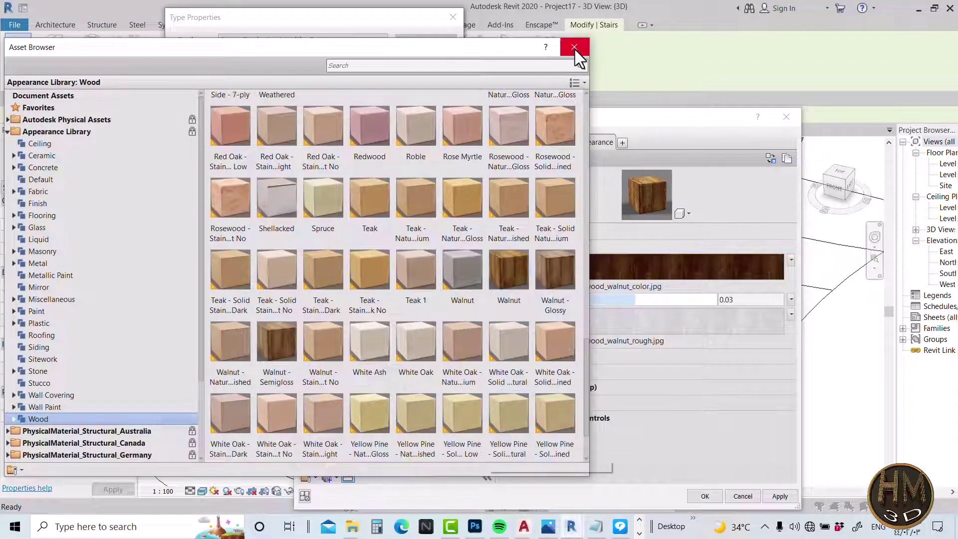
pyautogui.click(574, 47)
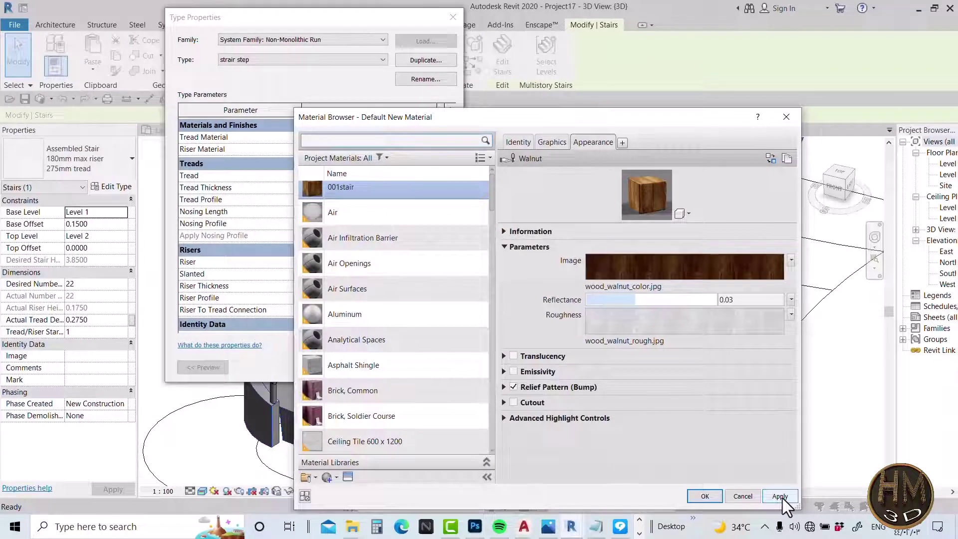
pyautogui.click(780, 496)
# Step: Set the run type's Riser Material to 001stair, matching the tread material
pyautogui.click(704, 496)
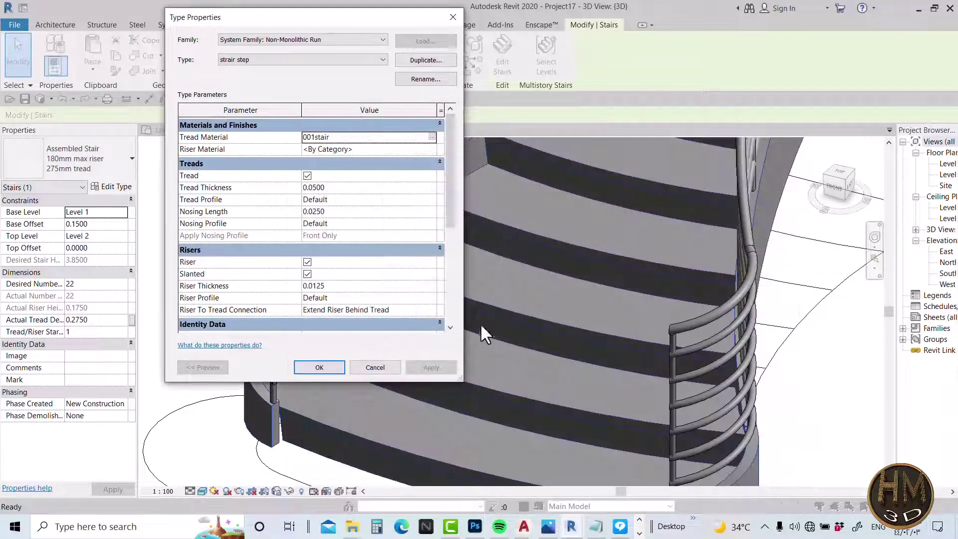
pyautogui.click(384, 137)
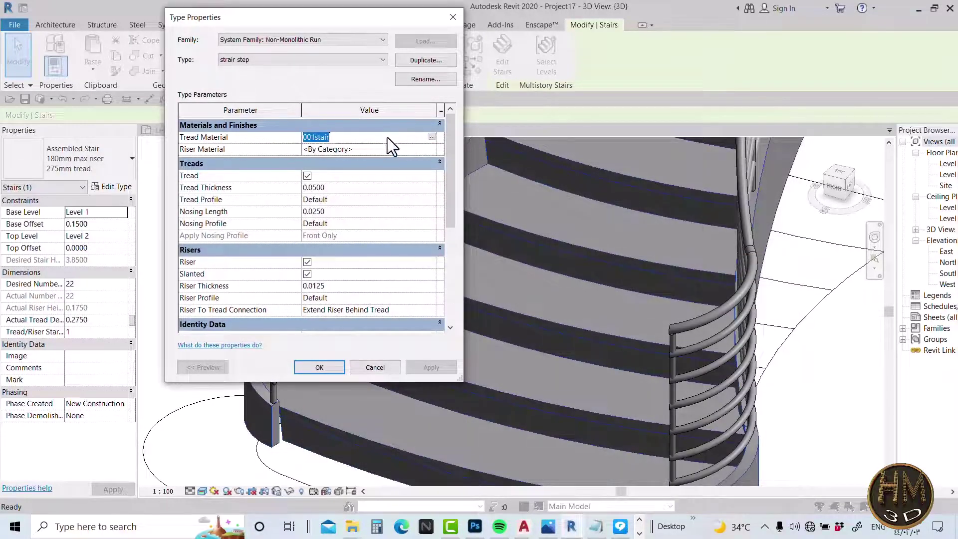
pyautogui.click(364, 149)
pyautogui.write('001stair')
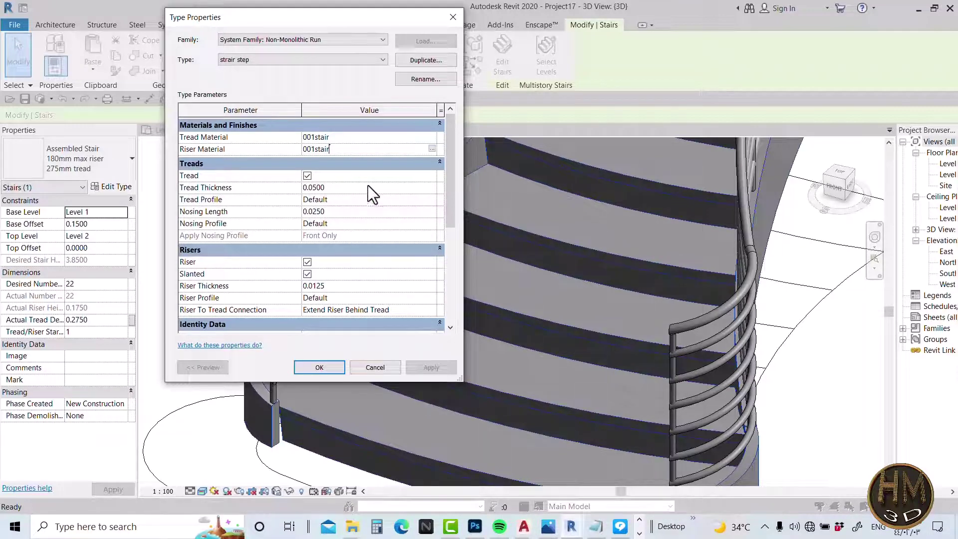
# Step: Set Tread Thickness and Nosing Length both to 0.03
pyautogui.click(333, 187)
pyautogui.write('0.')
pyautogui.click(363, 211)
pyautogui.write('0.')
pyautogui.press('Tab')
# Step: Use the 30mm radius nosing profile on front, left and right, and confirm both type dialogs
pyautogui.click(429, 223)
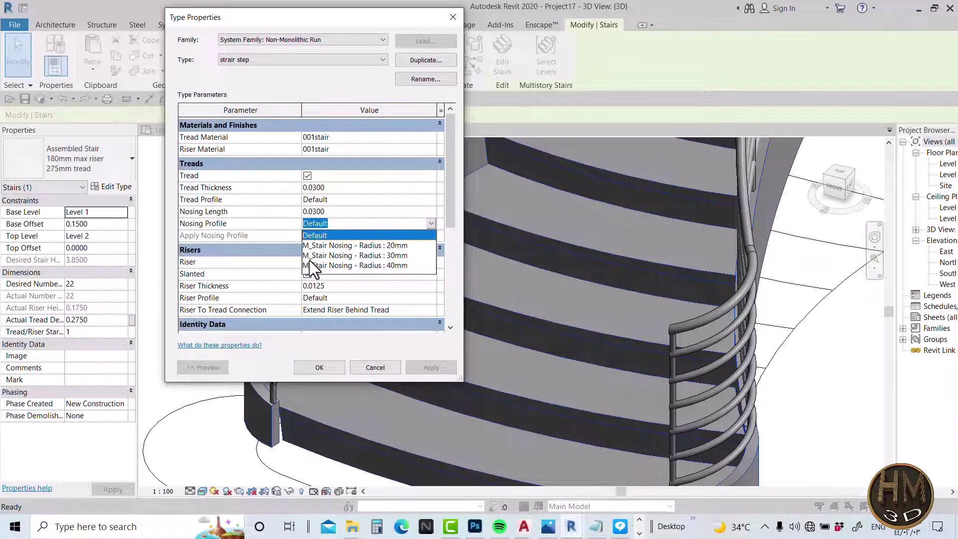
pyautogui.click(403, 255)
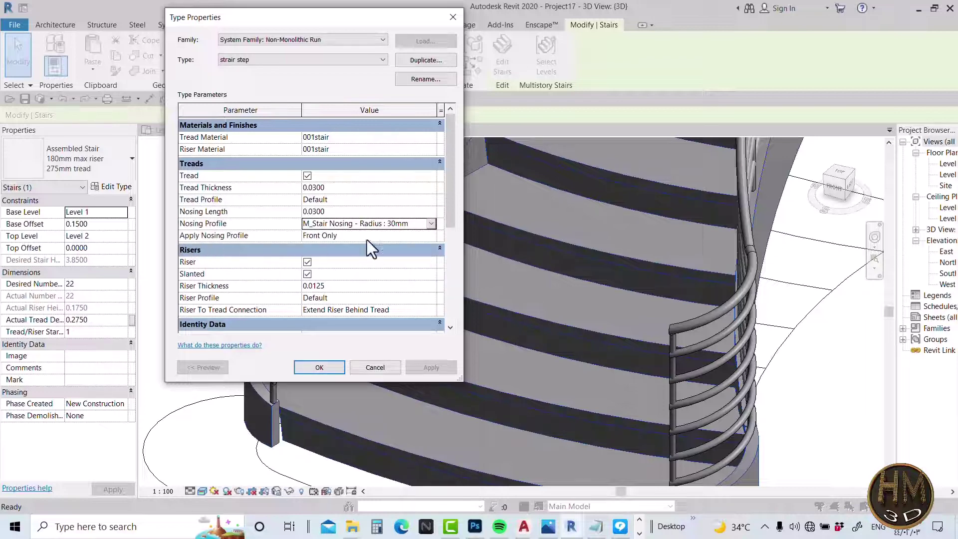
pyautogui.click(430, 239)
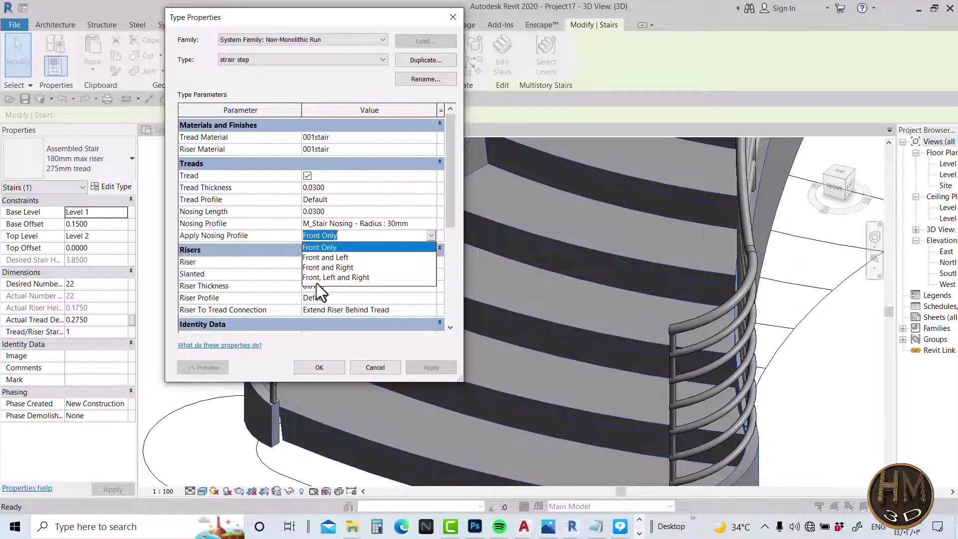
pyautogui.click(392, 277)
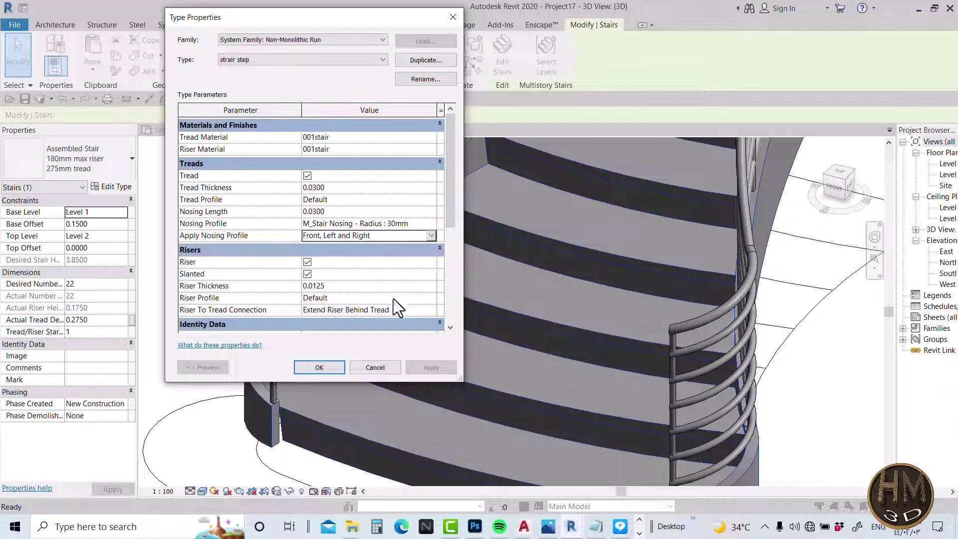
pyautogui.click(359, 265)
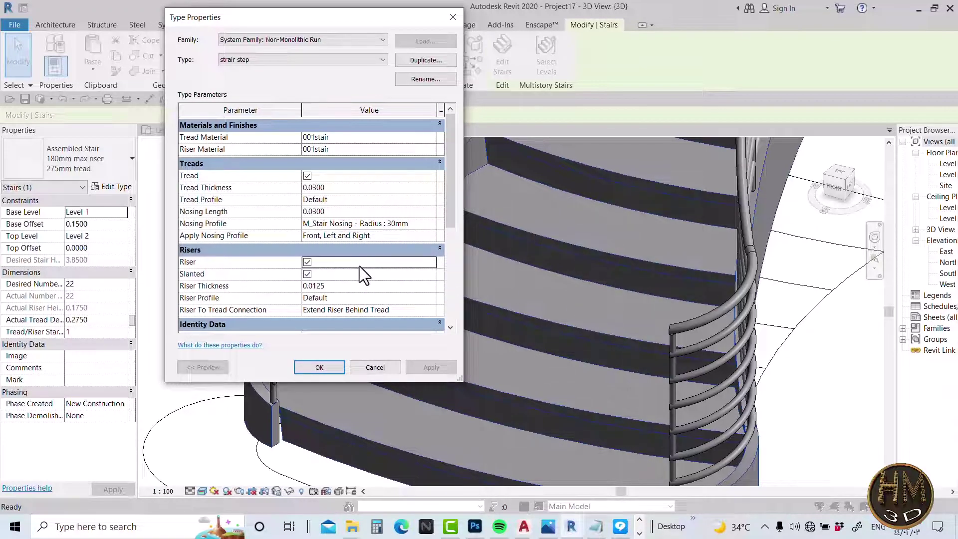
pyautogui.scroll(-2, 359, 266)
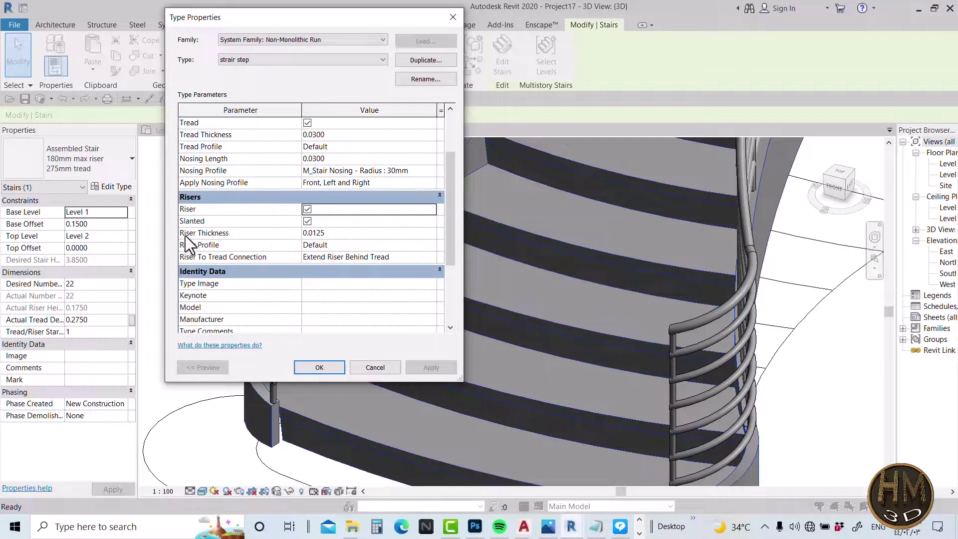
pyautogui.click(317, 365)
pyautogui.click(319, 367)
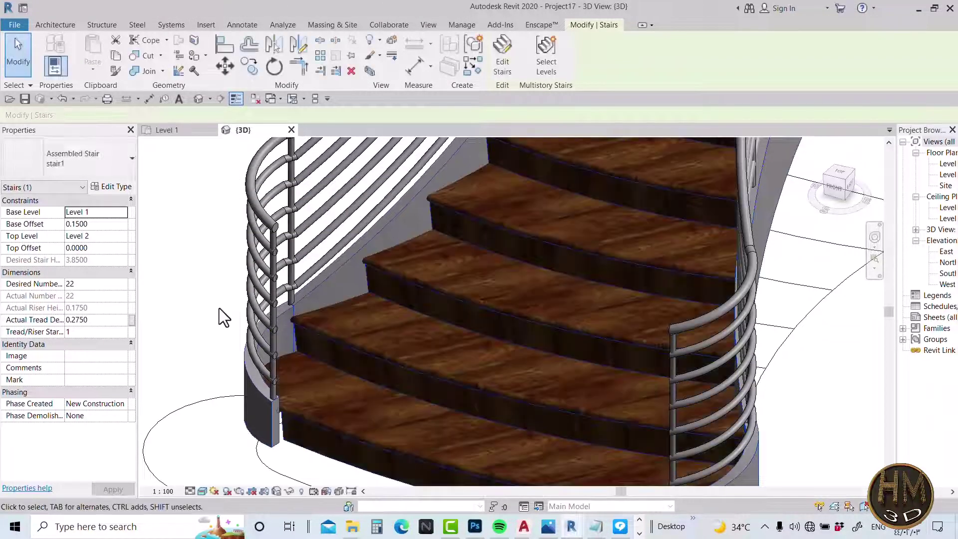
pyautogui.scroll(-5, 300, 324)
pyautogui.moveTo(394, 330)
pyautogui.keyDown('shift'); pyautogui.mouseDown(button='middle')
pyautogui.moveTo(454, 400)
pyautogui.moveTo(653, 422)
pyautogui.moveTo(520, 438)
pyautogui.moveTo(406, 374)
pyautogui.mouseUp(button='middle'); pyautogui.keyUp('shift')
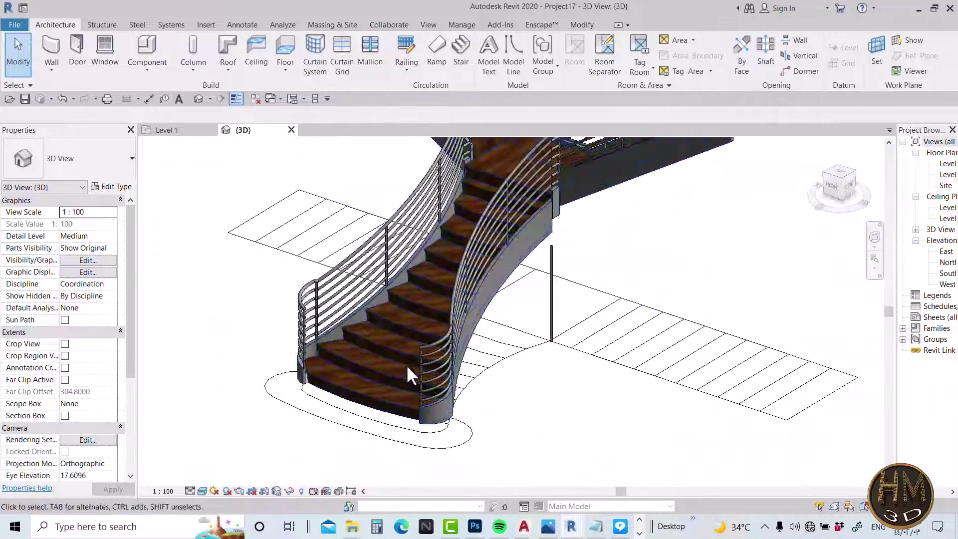
pyautogui.scroll(3, 406, 374)
pyautogui.scroll(2, 454, 400)
pyautogui.scroll(2, 459, 347)
pyautogui.scroll(2, 460, 345)
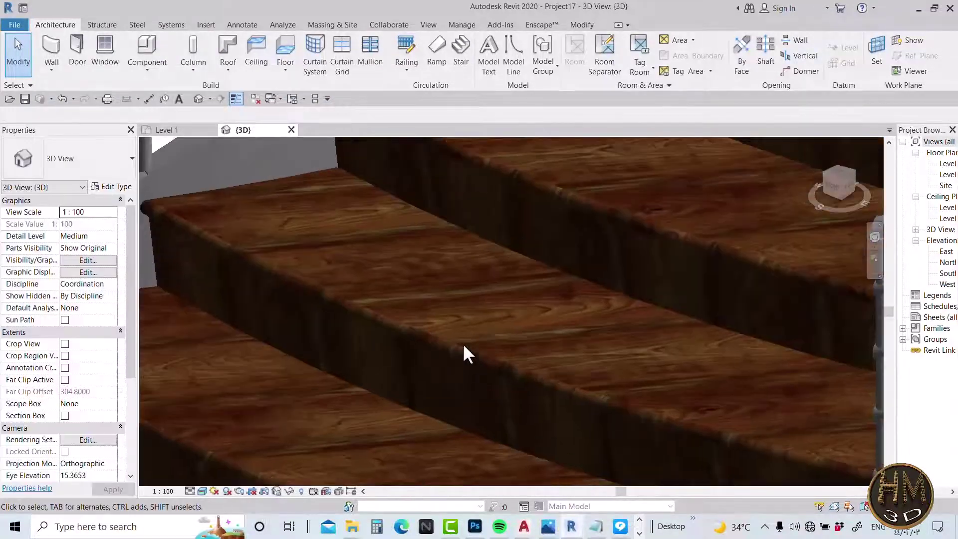
pyautogui.scroll(-1, 496, 320)
pyautogui.scroll(-2, 497, 324)
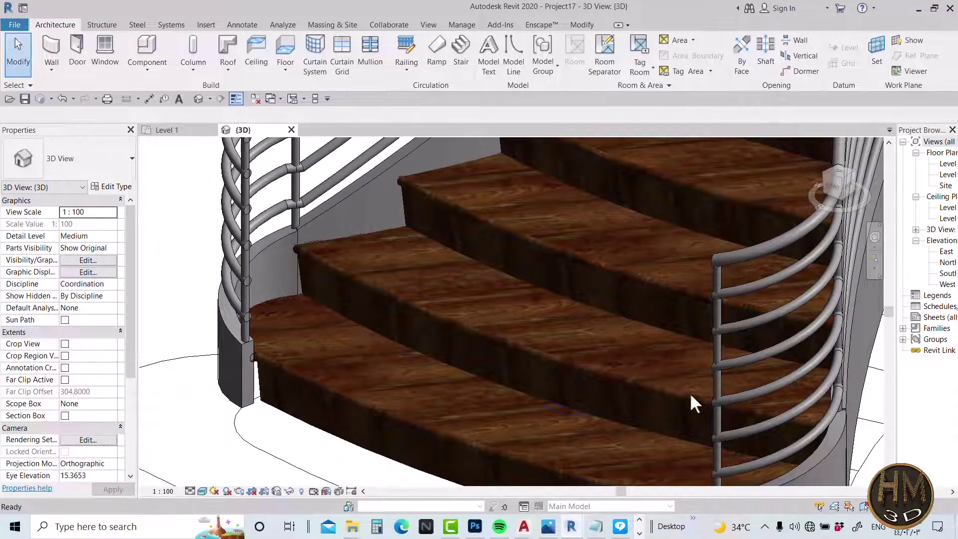
pyautogui.keyDown('shift'); pyautogui.moveTo(691, 403); pyautogui.dragTo(484, 371, button='middle'); pyautogui.keyUp('shift')
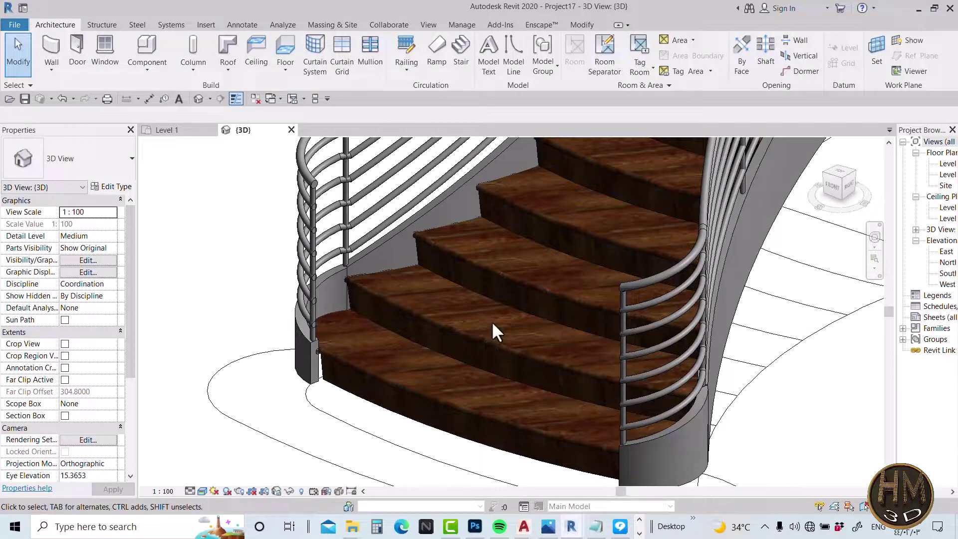
pyautogui.click(481, 337)
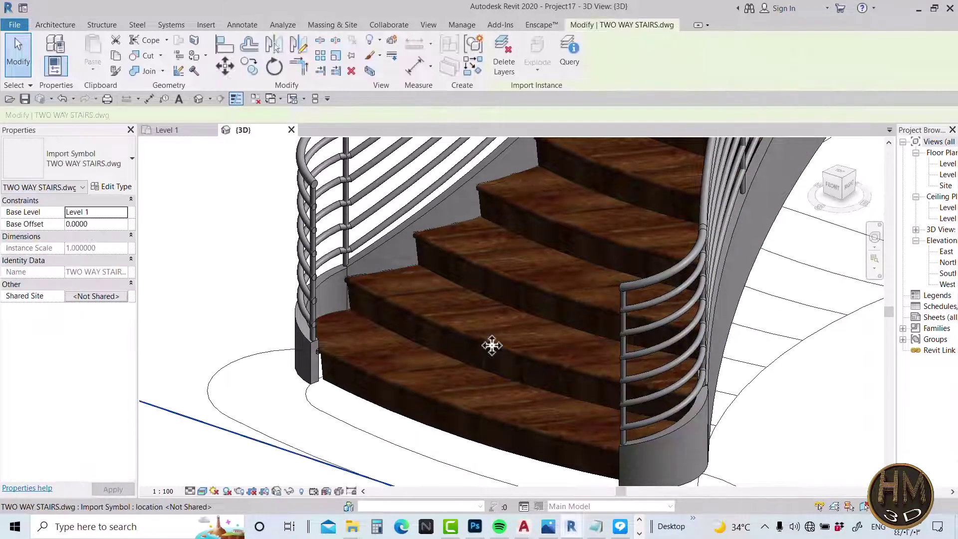
pyautogui.click(491, 340)
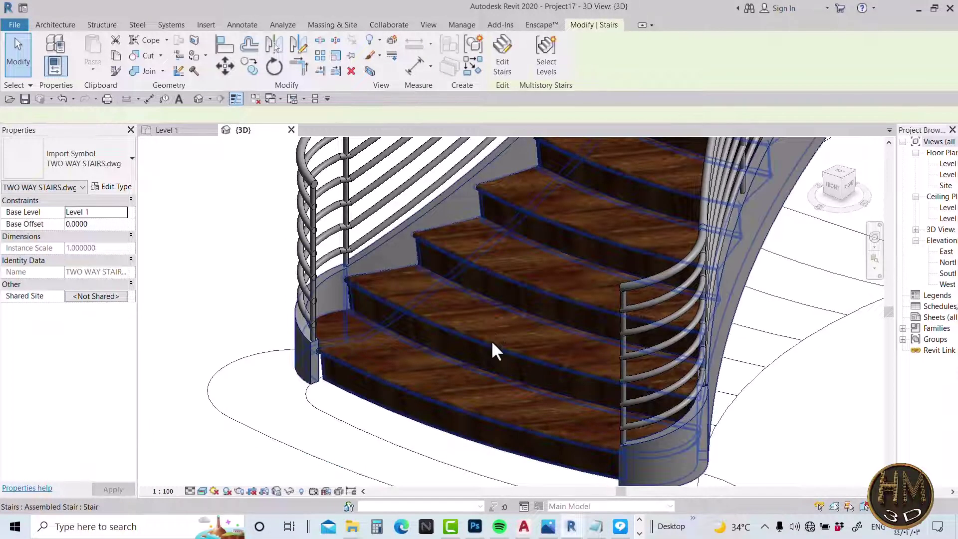
# Step: Set both the right and left stair supports to Carriage (Open)
pyautogui.click(118, 188)
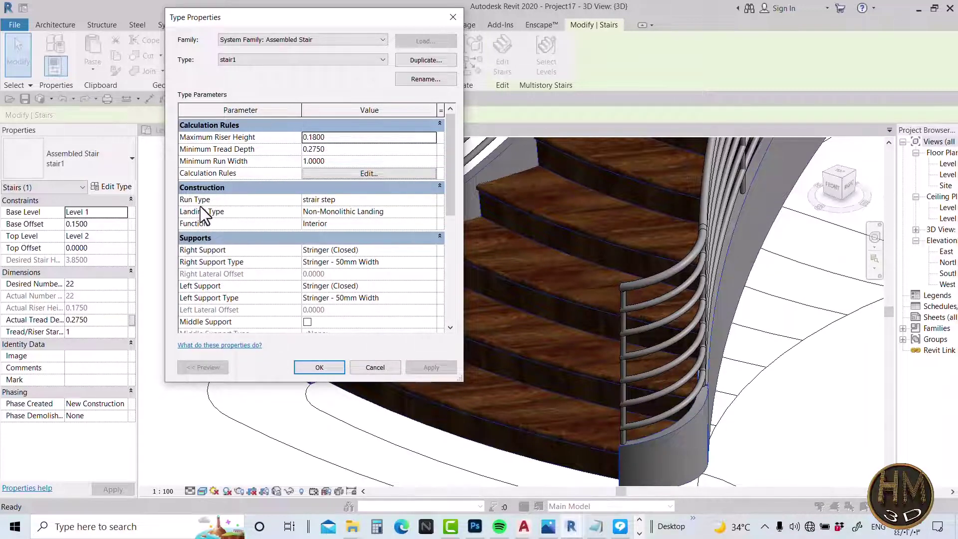
pyautogui.click(430, 201)
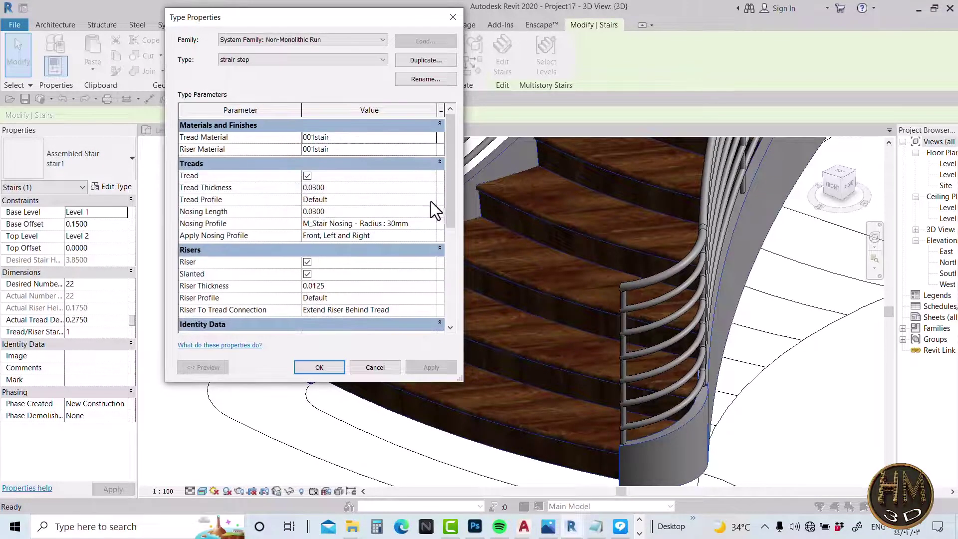
pyautogui.click(324, 366)
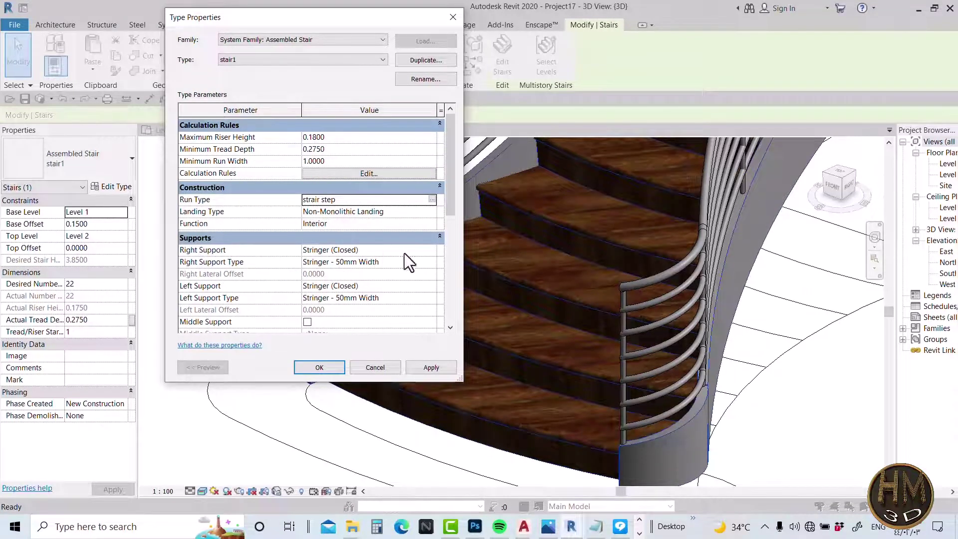
pyautogui.click(429, 251)
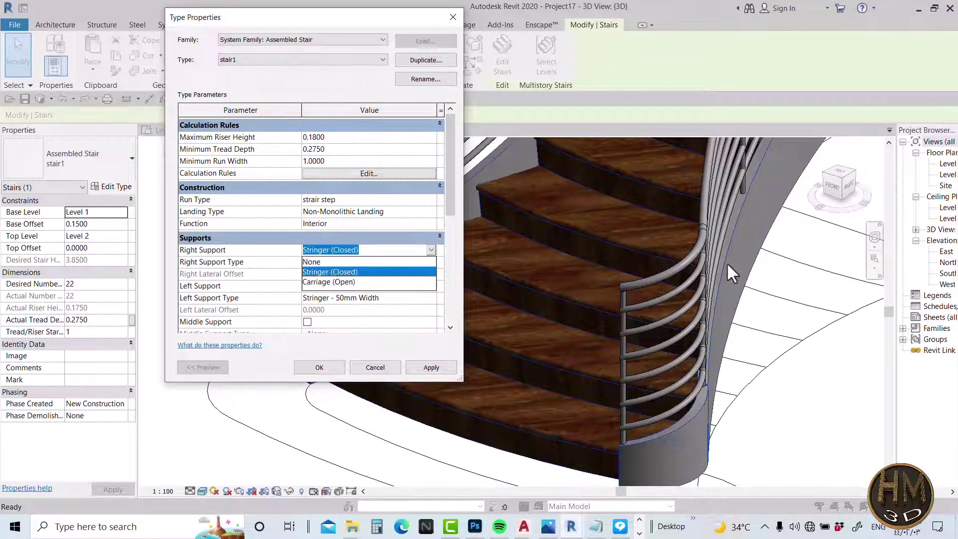
pyautogui.click(345, 282)
pyautogui.click(429, 369)
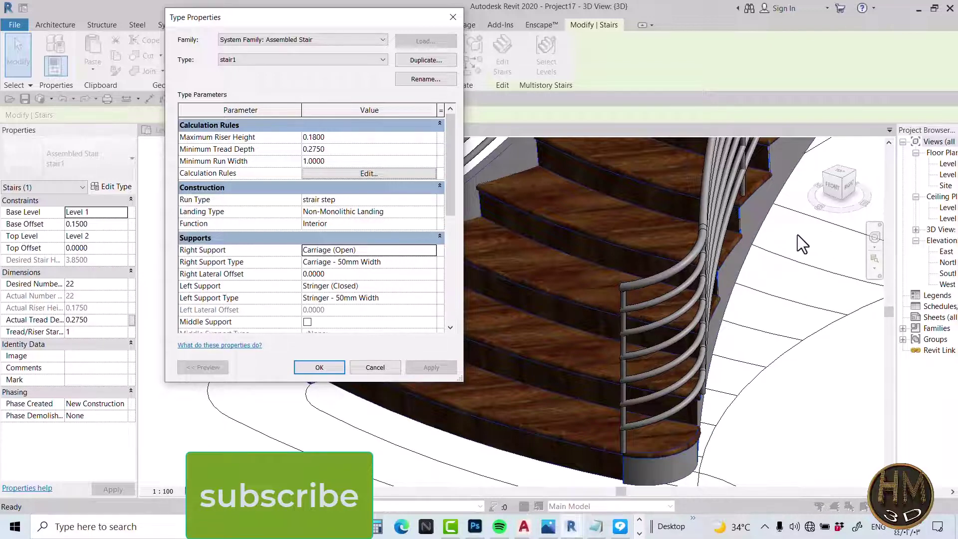
pyautogui.scroll(-2, 426, 297)
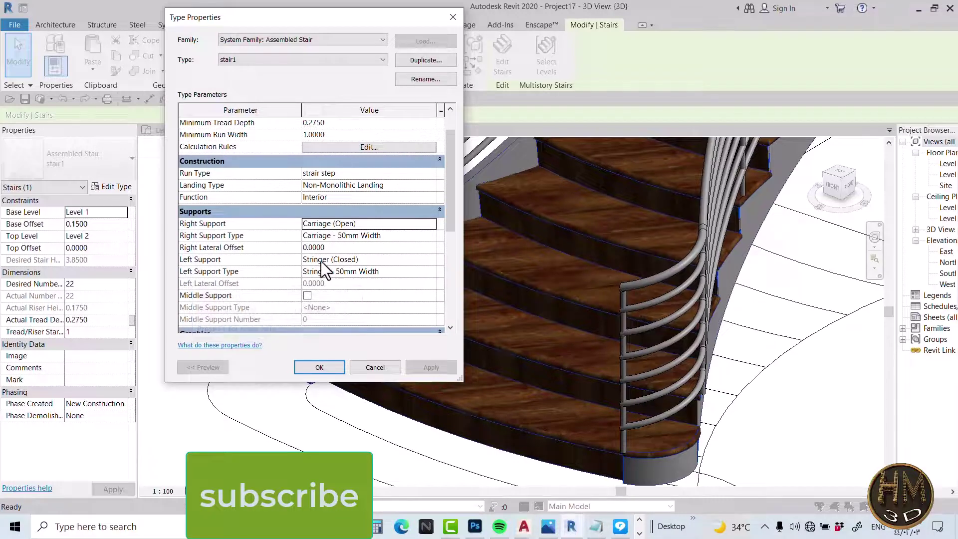
pyautogui.click(431, 259)
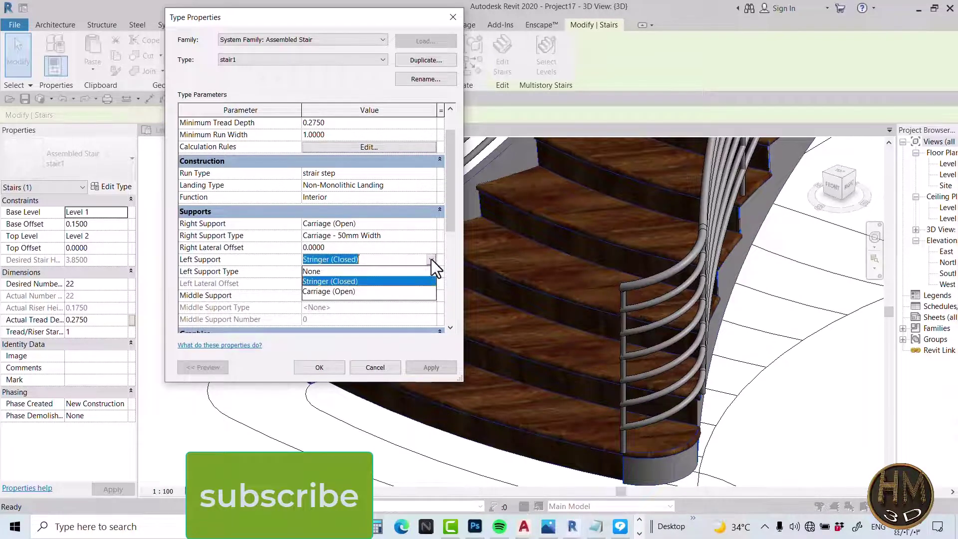
pyautogui.click(344, 292)
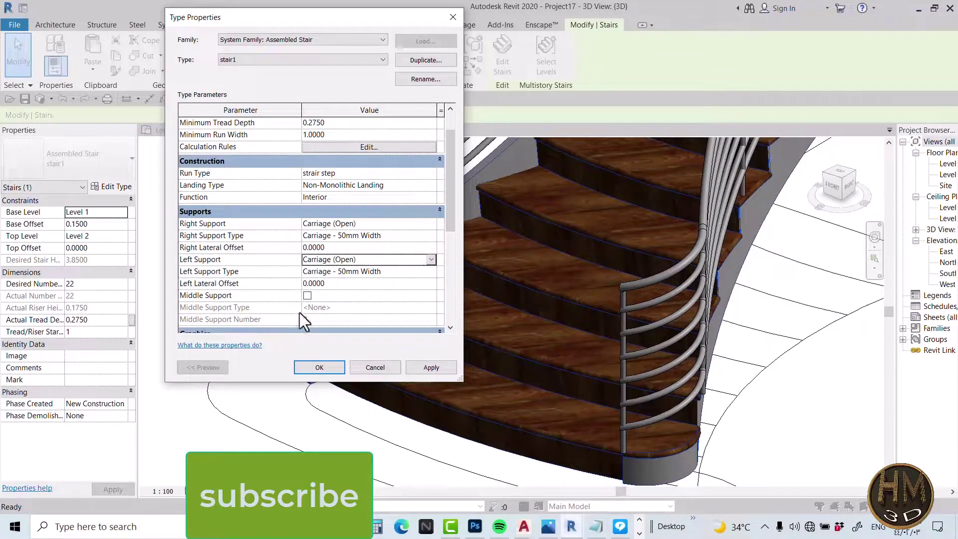
# Step: Give the Carriage - 50mm Width support type the 001stair material and apply
pyautogui.click(432, 271)
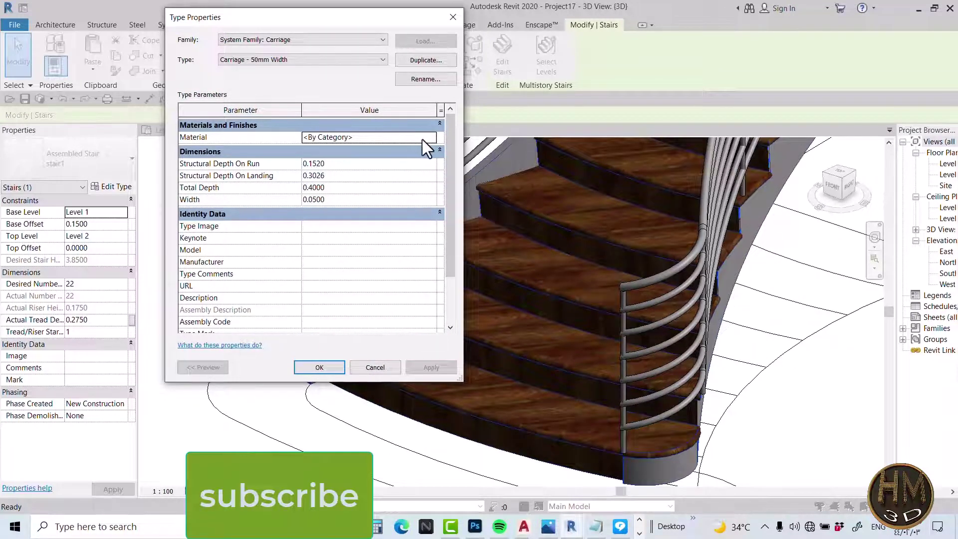
pyautogui.click(398, 138)
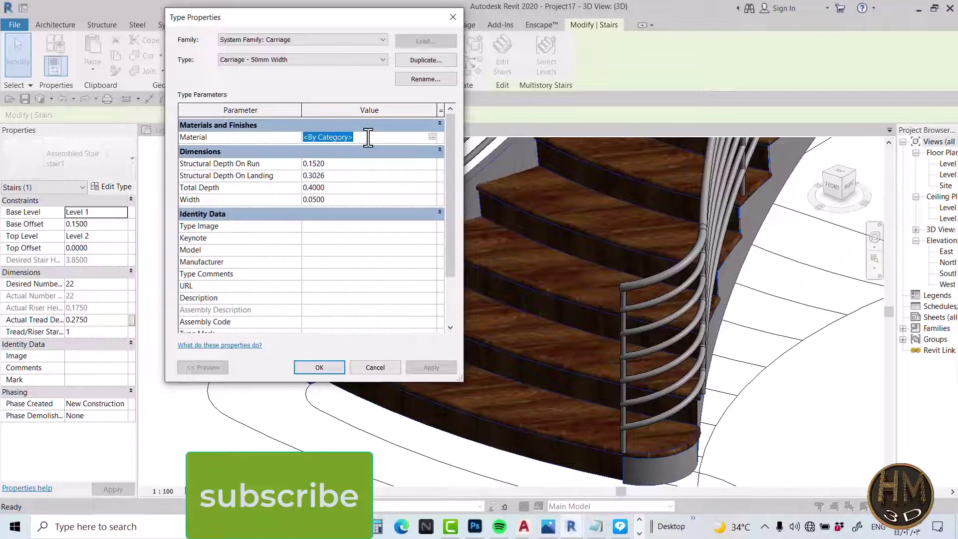
pyautogui.write('001stair')
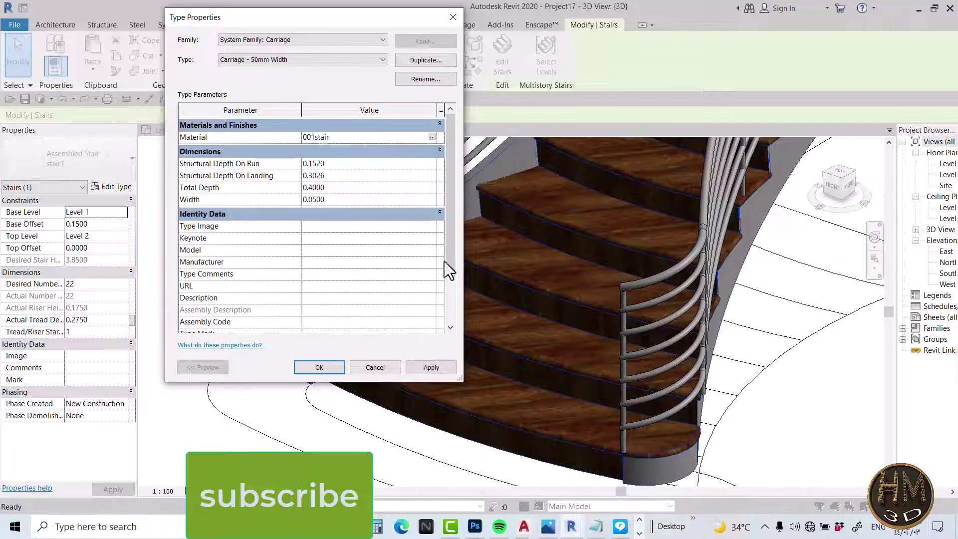
pyautogui.click(431, 368)
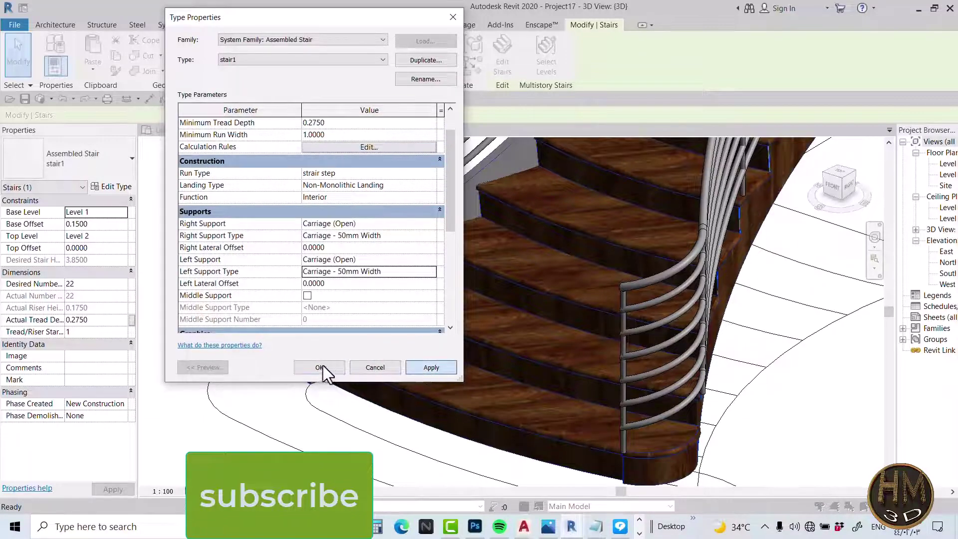
pyautogui.scroll(-3, 382, 331)
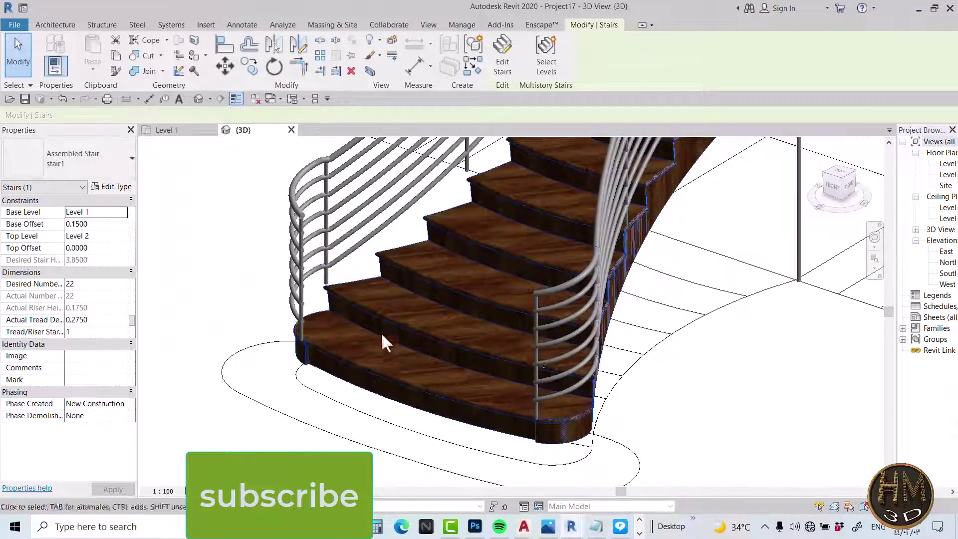
pyautogui.press('Escape')
pyautogui.moveTo(535, 359)
pyautogui.mouseDown(button='middle')
pyautogui.moveTo(596, 368)
pyautogui.moveTo(502, 352)
pyautogui.moveTo(424, 309)
pyautogui.moveTo(505, 440)
pyautogui.moveTo(590, 270)
pyautogui.mouseUp(button='middle')
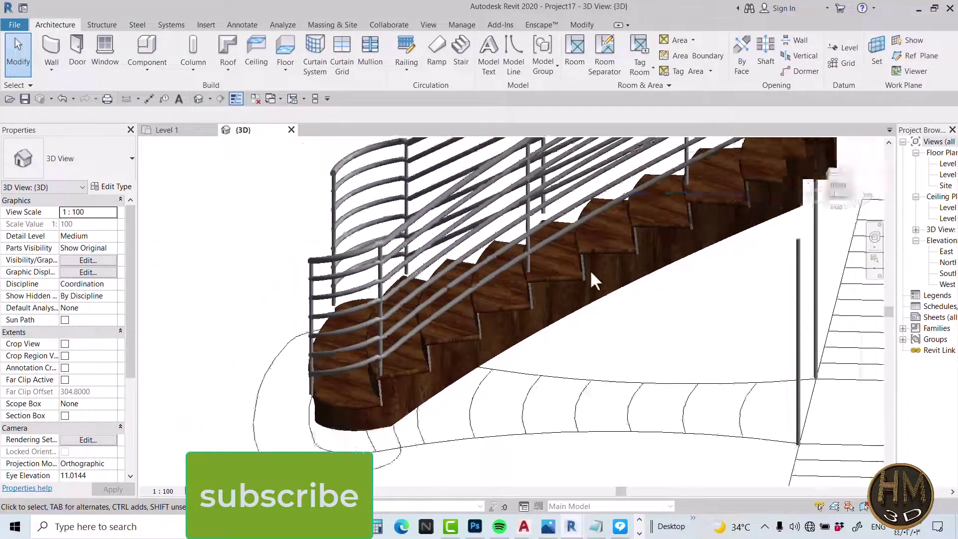
pyautogui.scroll(3, 591, 270)
pyautogui.scroll(2, 591, 269)
pyautogui.scroll(-3, 592, 269)
pyautogui.moveTo(483, 367)
pyautogui.keyDown('shift'); pyautogui.mouseDown(button='middle')
pyautogui.moveTo(658, 368)
pyautogui.moveTo(567, 271)
pyautogui.moveTo(558, 383)
pyautogui.moveTo(716, 352)
pyautogui.moveTo(740, 320)
pyautogui.moveTo(561, 385)
pyautogui.moveTo(499, 354)
pyautogui.mouseUp(button='middle'); pyautogui.keyUp('shift')
pyautogui.scroll(2, 496, 352)
pyautogui.scroll(3, 444, 303)
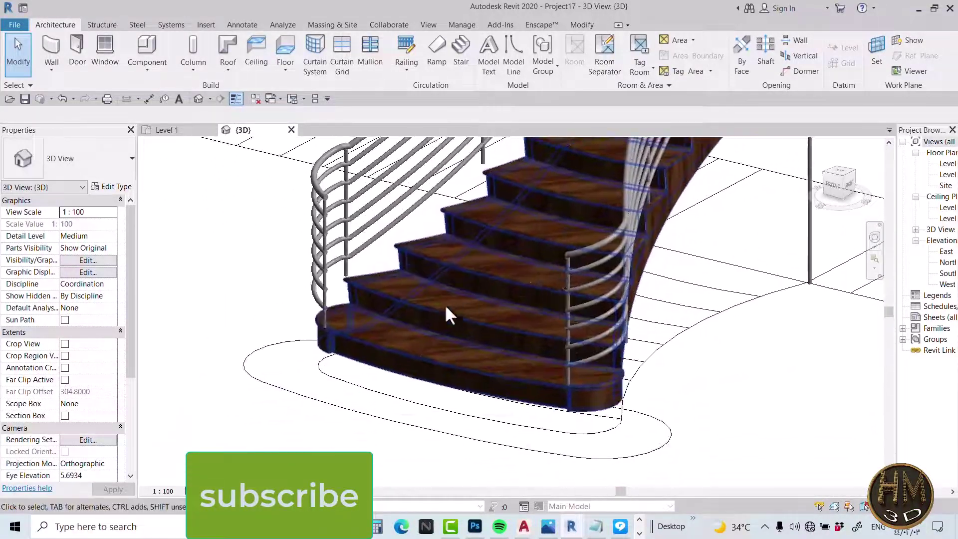
pyautogui.scroll(2, 445, 304)
pyautogui.scroll(-1, 453, 305)
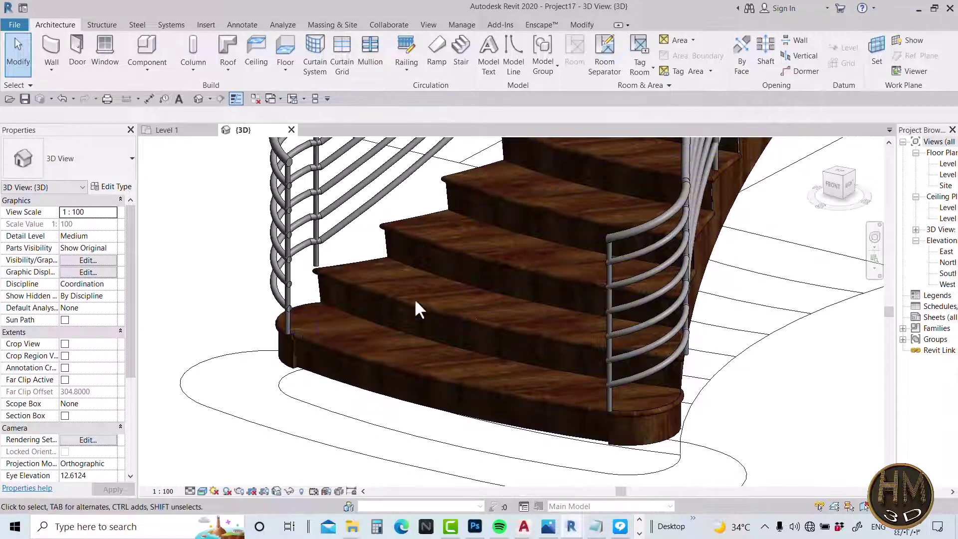
pyautogui.scroll(-1, 362, 312)
pyautogui.scroll(-1, 362, 312)
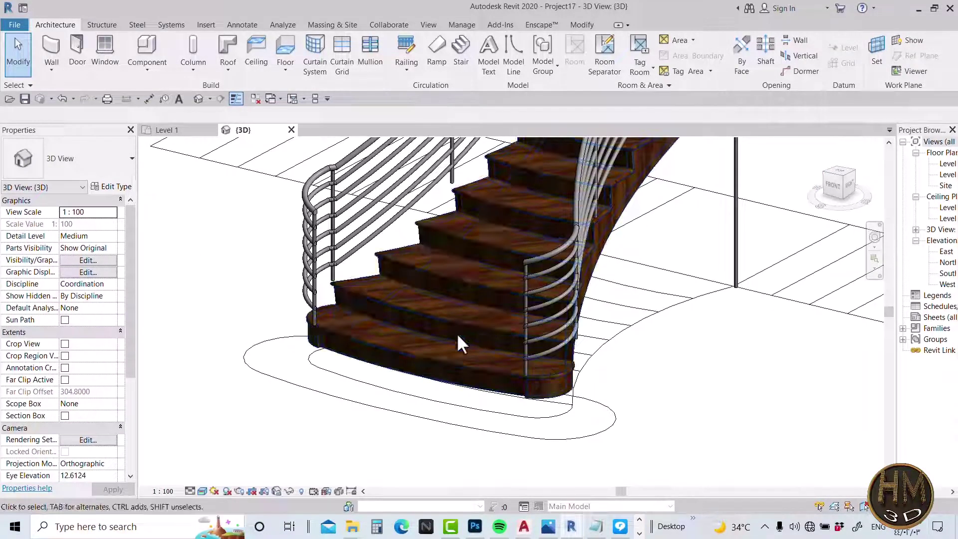
pyautogui.scroll(1, 315, 251)
# Step: Switch the left stair railing to Glass Panel - Bottom Fill, then return to the Level 1 plan
pyautogui.click(315, 252)
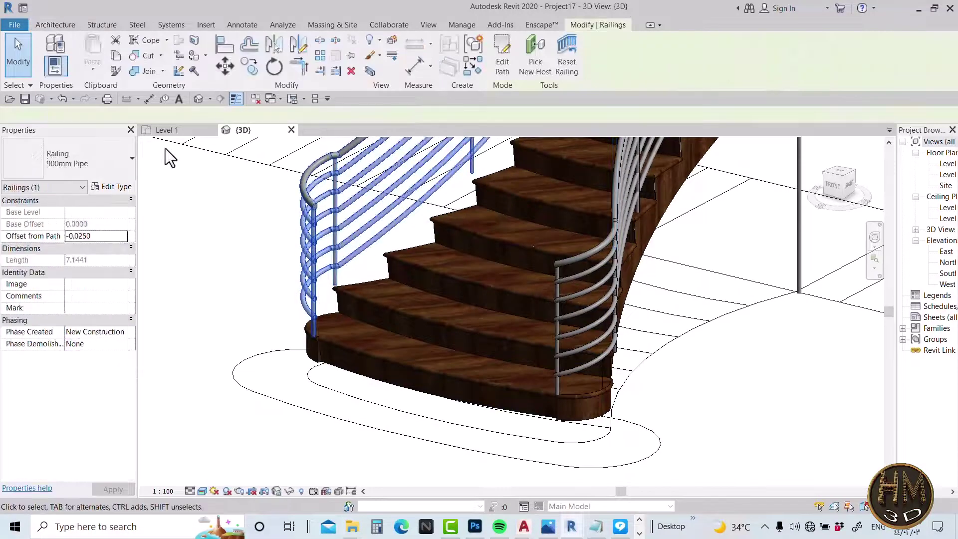
pyautogui.click(205, 278)
pyautogui.scroll(1, 286, 367)
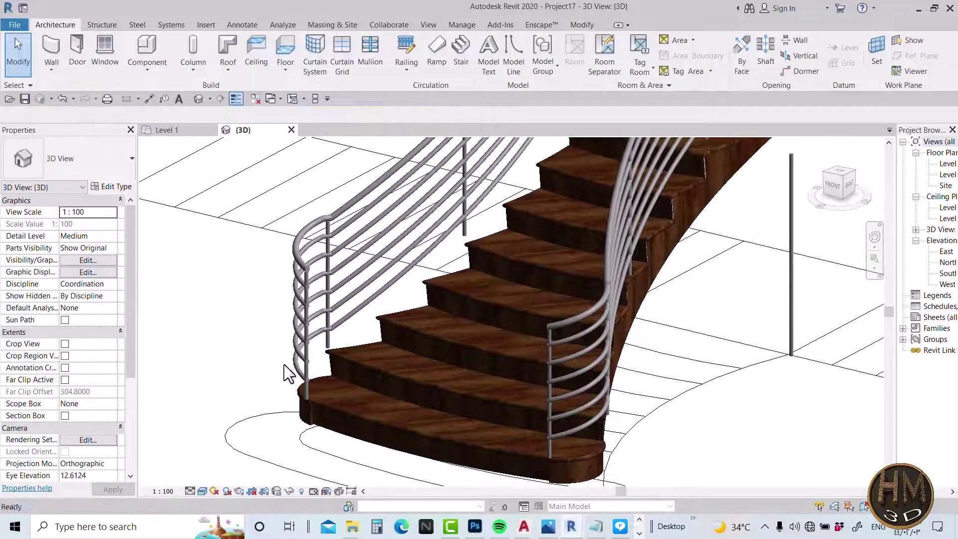
pyautogui.scroll(1, 321, 306)
pyautogui.click(307, 292)
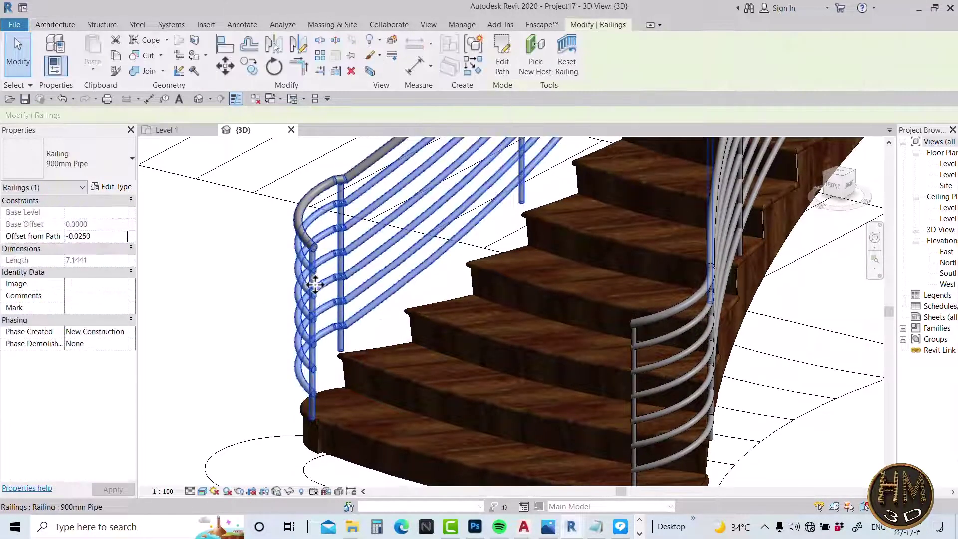
pyautogui.scroll(1, 302, 231)
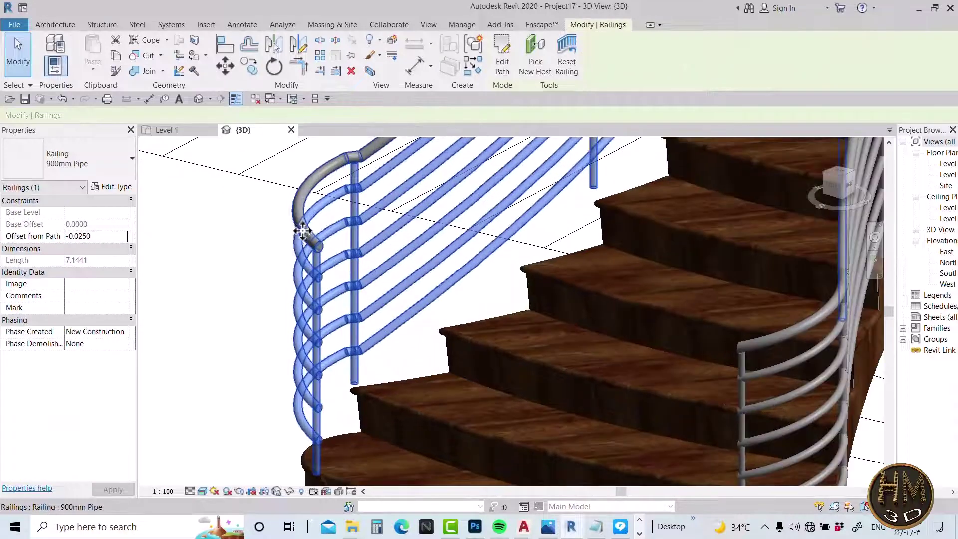
pyautogui.click(113, 164)
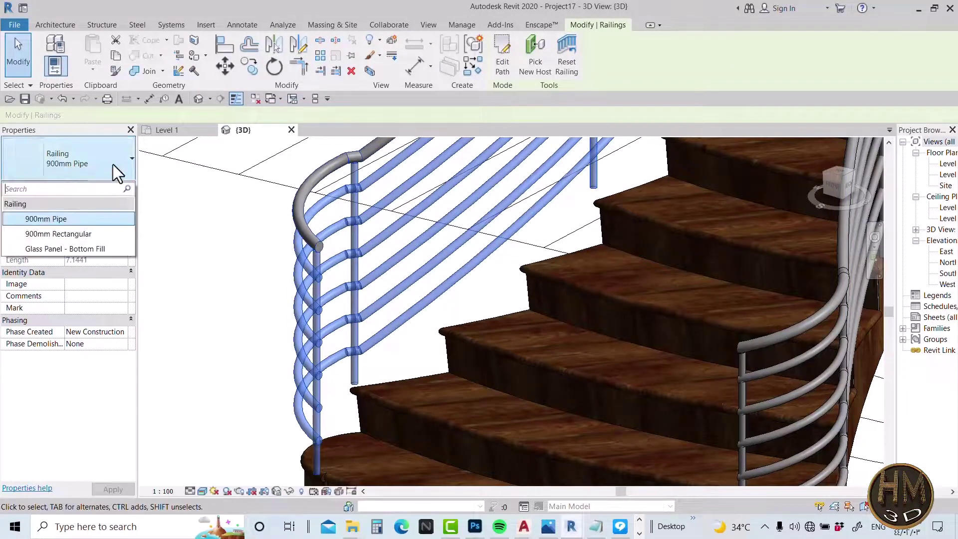
pyautogui.click(62, 247)
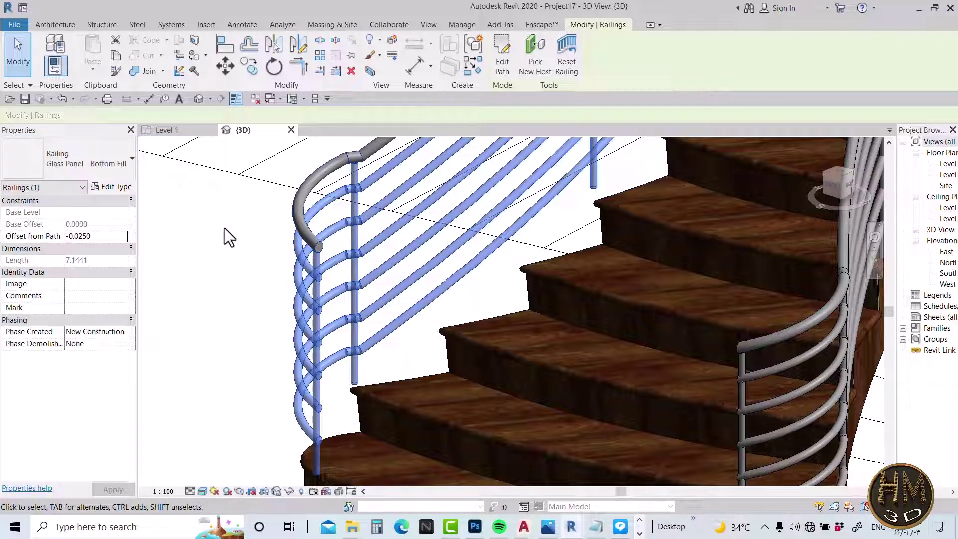
pyautogui.scroll(-3, 356, 285)
pyautogui.press('Escape')
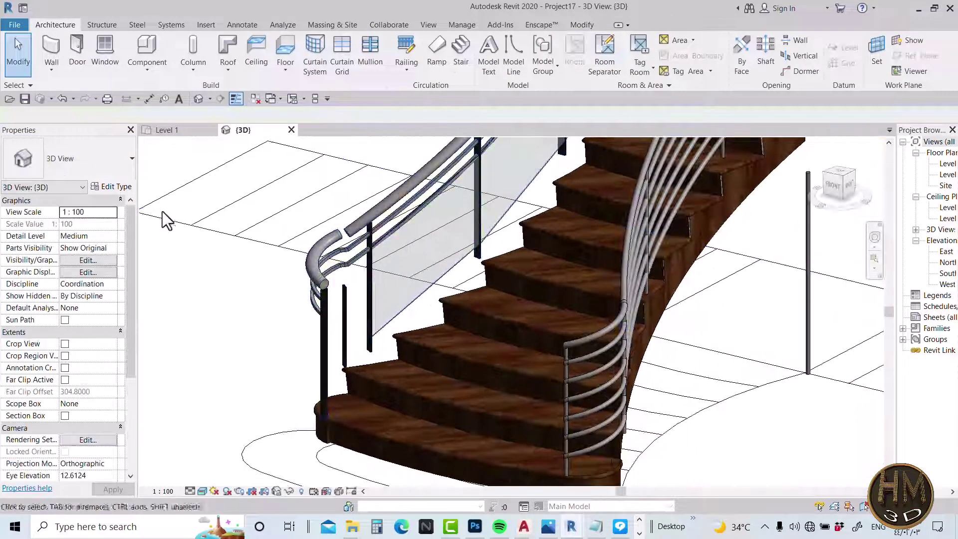
pyautogui.click(168, 133)
# Step: Edit the glass railing's path in plan and delete its curved bottom end segment
pyautogui.scroll(3, 400, 318)
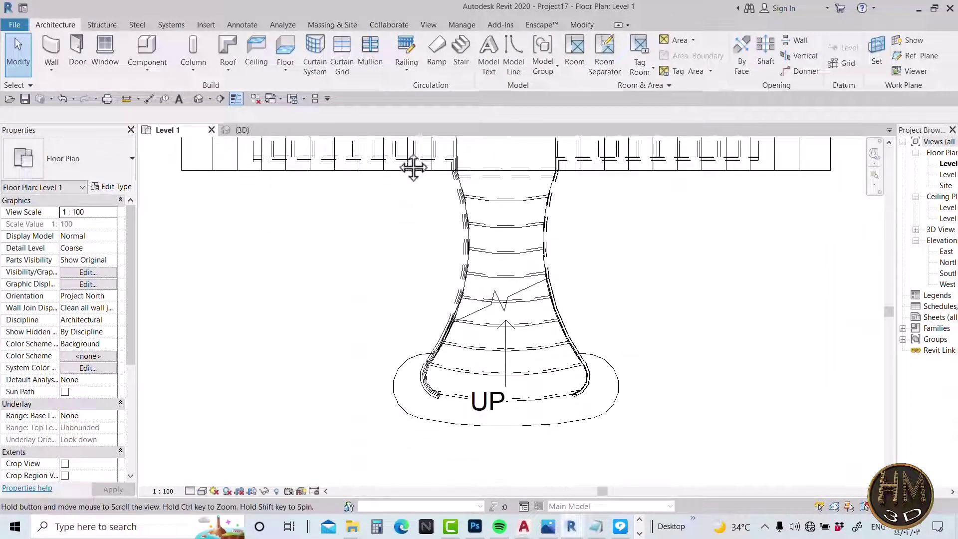
pyautogui.scroll(2, 397, 376)
pyautogui.click(459, 325)
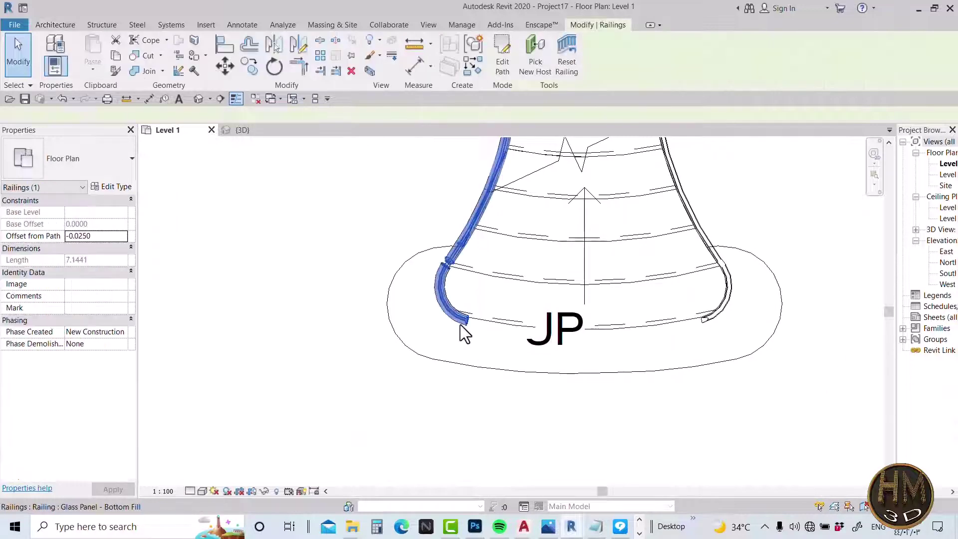
pyautogui.scroll(2, 459, 324)
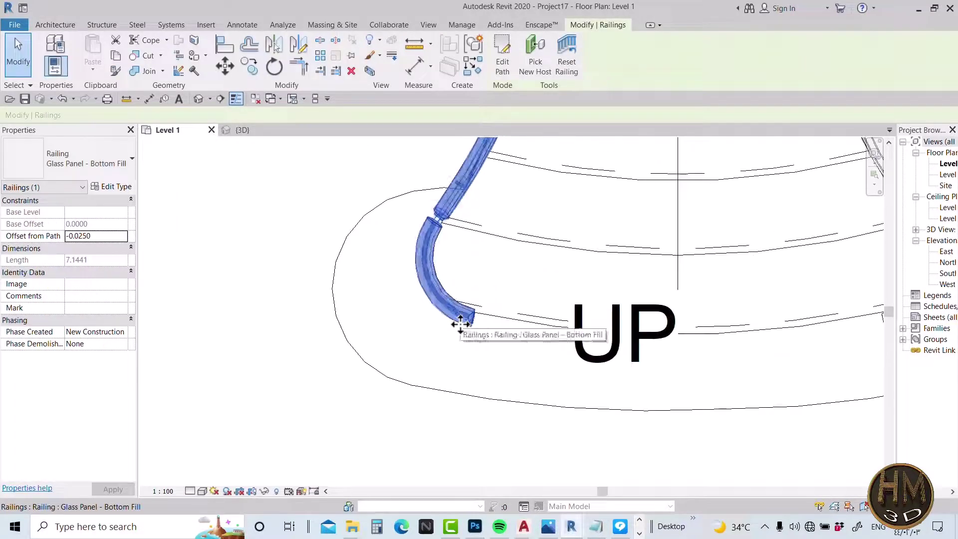
pyautogui.click(507, 55)
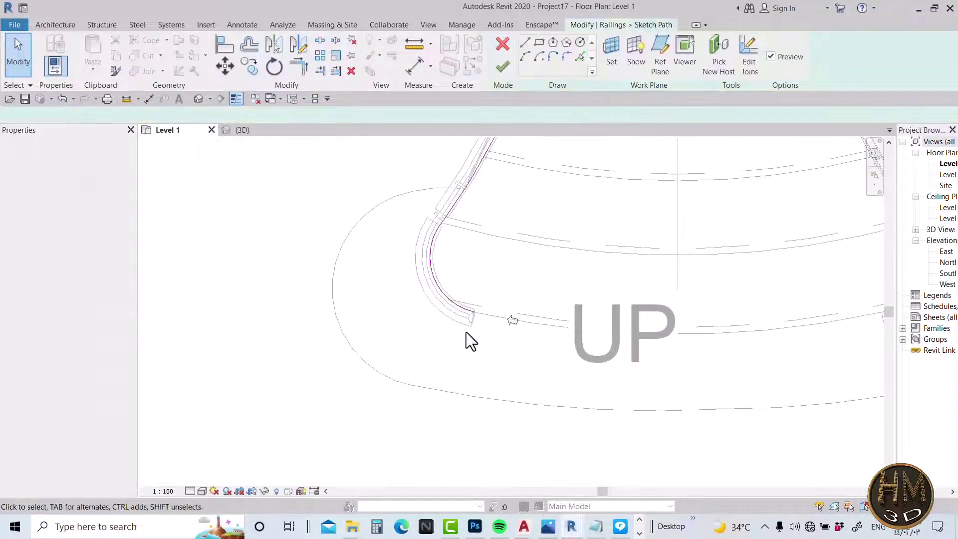
pyautogui.click(466, 310)
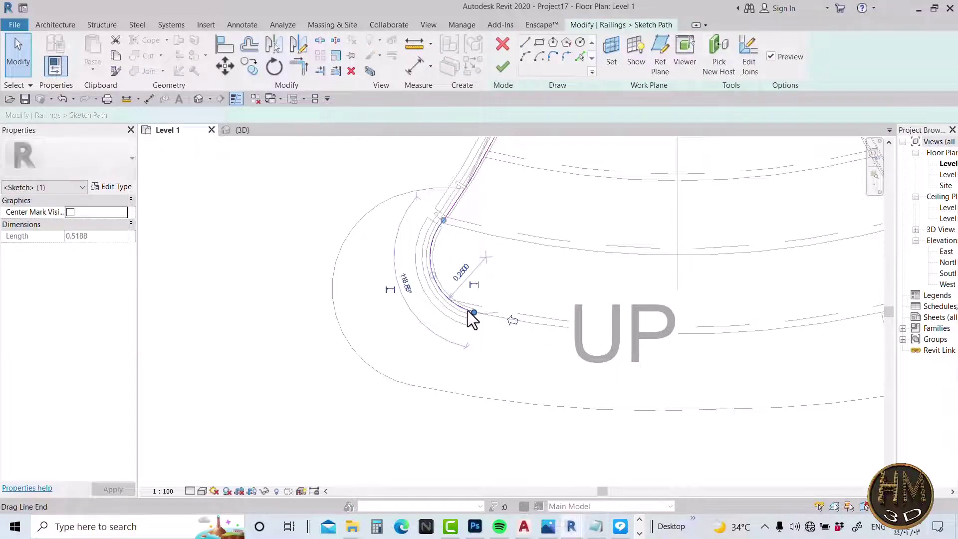
pyautogui.press('Delete')
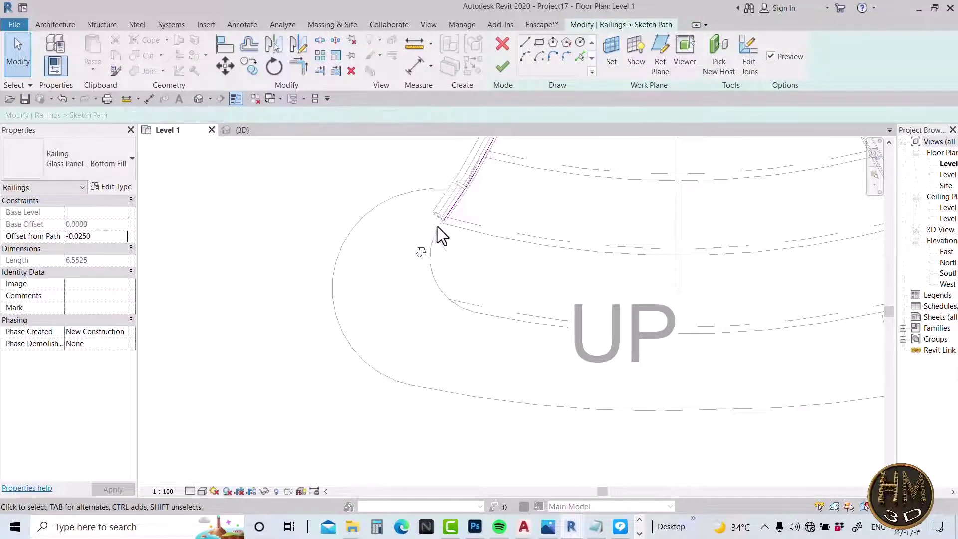
pyautogui.click(526, 56)
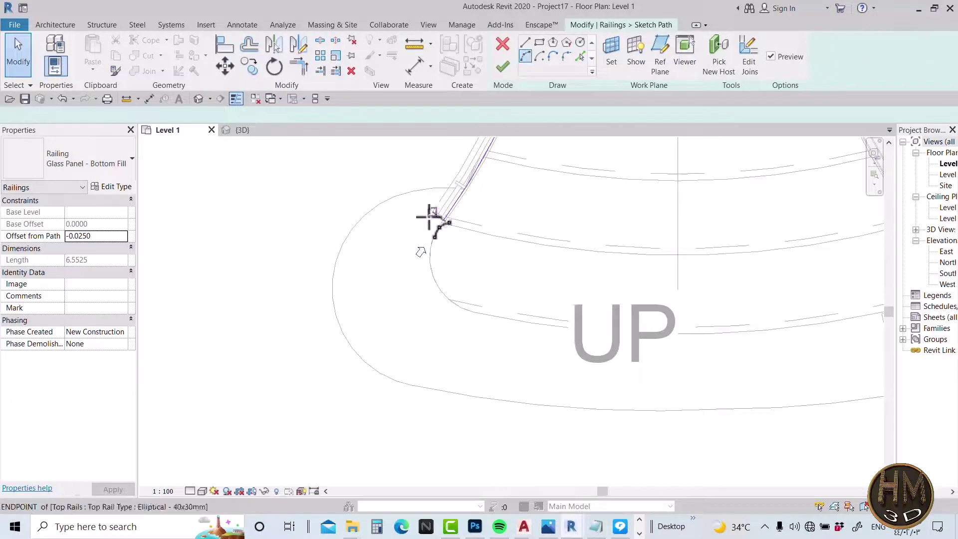
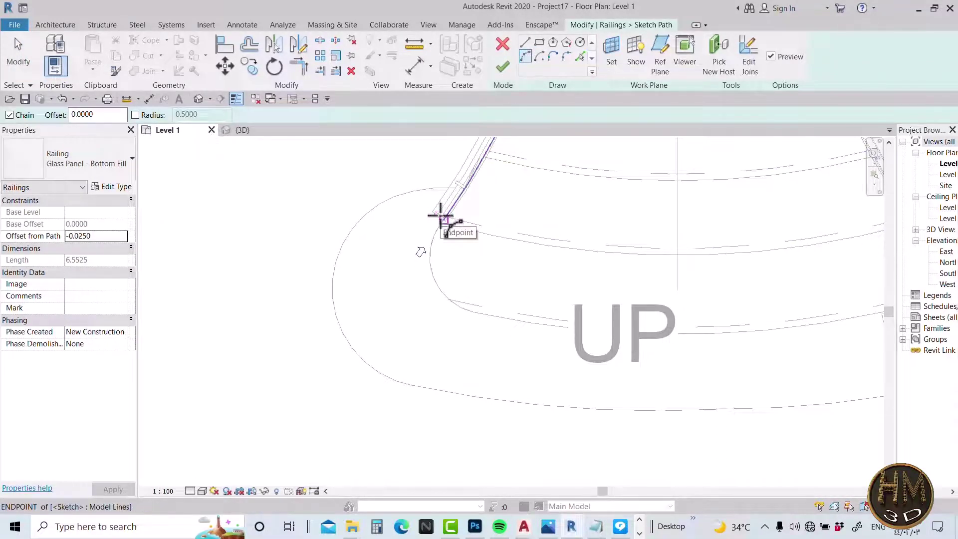
# Step: Extend the straight railing path segment at the stair bottom to a new endpoint
pyautogui.scroll(2, 439, 215)
pyautogui.press('Escape')
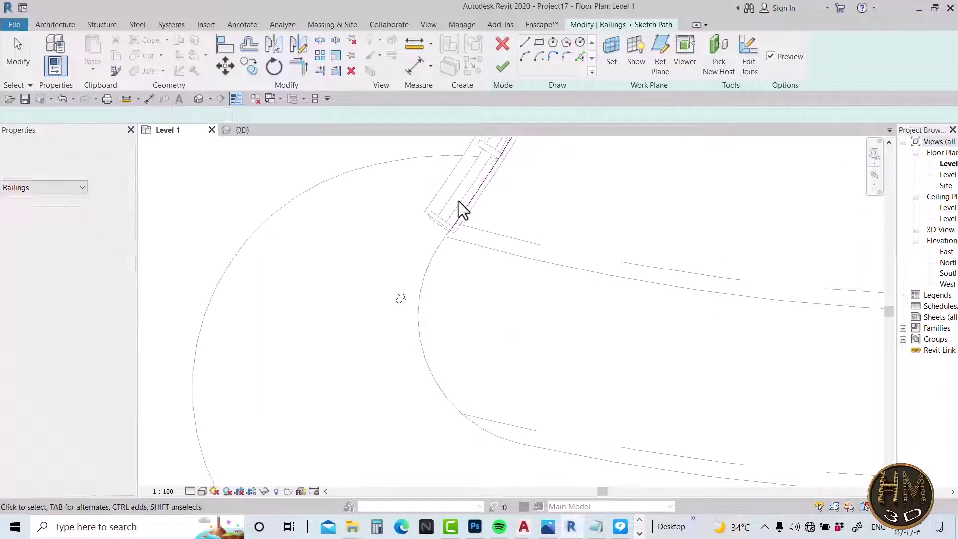
pyautogui.press('Escape')
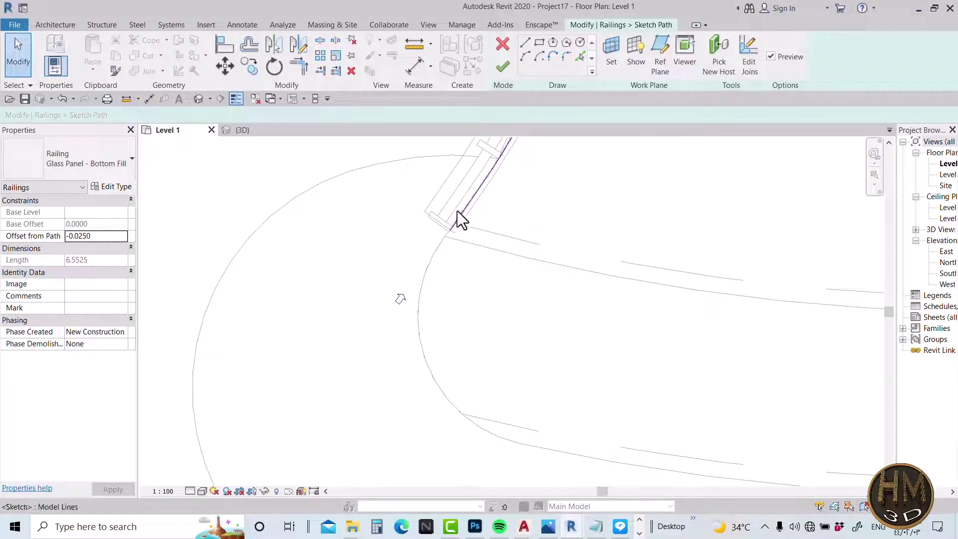
pyautogui.click(456, 222)
pyautogui.click(405, 292)
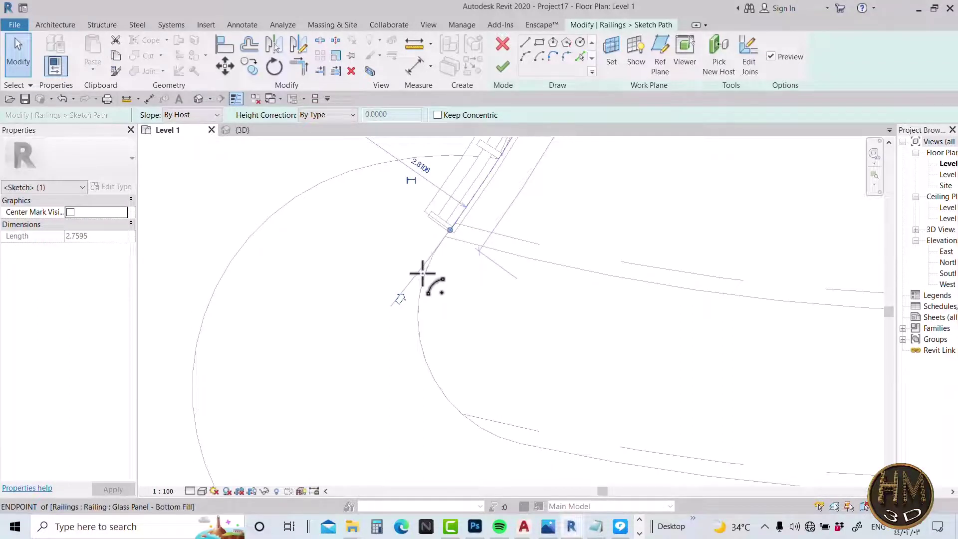
pyautogui.click(400, 293)
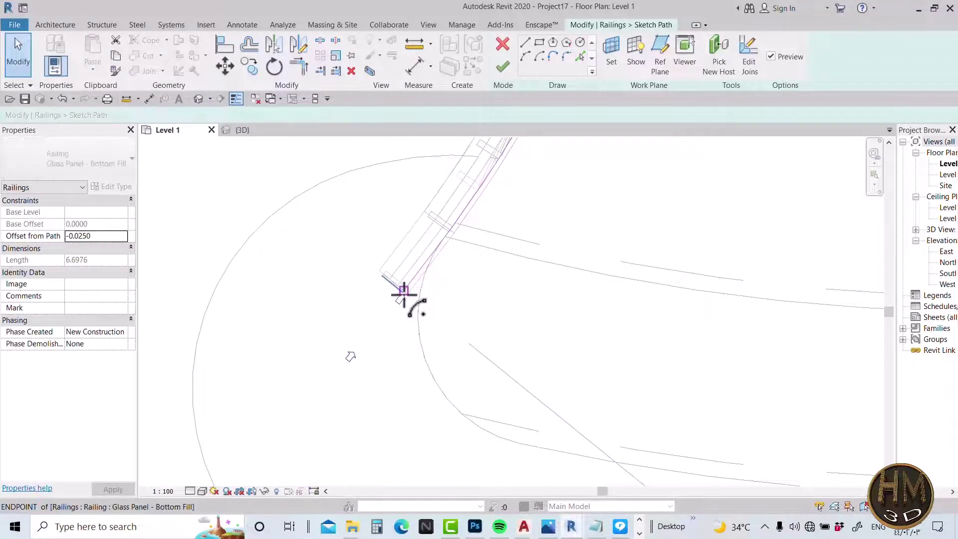
# Step: Draw a tangent end arc from the path's lower end as a curved return
pyautogui.click(525, 55)
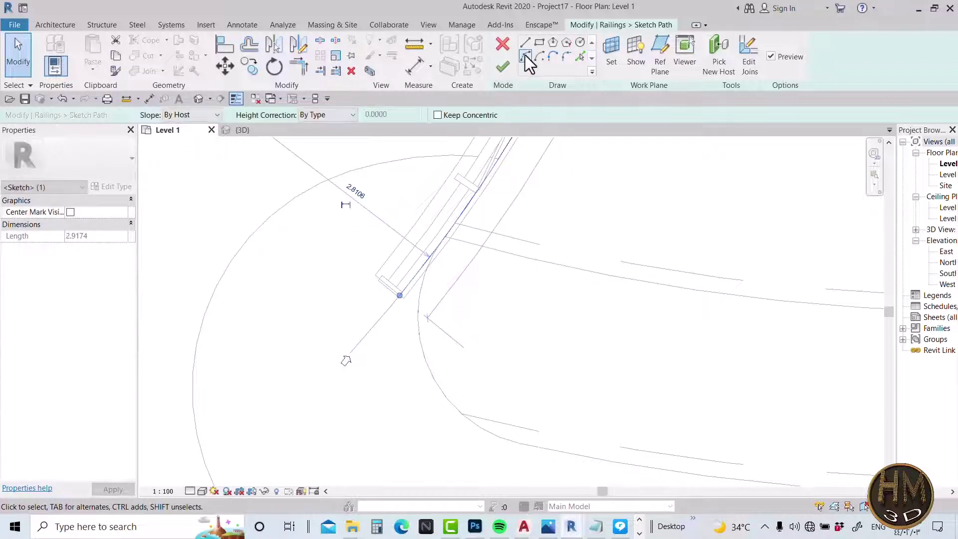
pyautogui.click(399, 294)
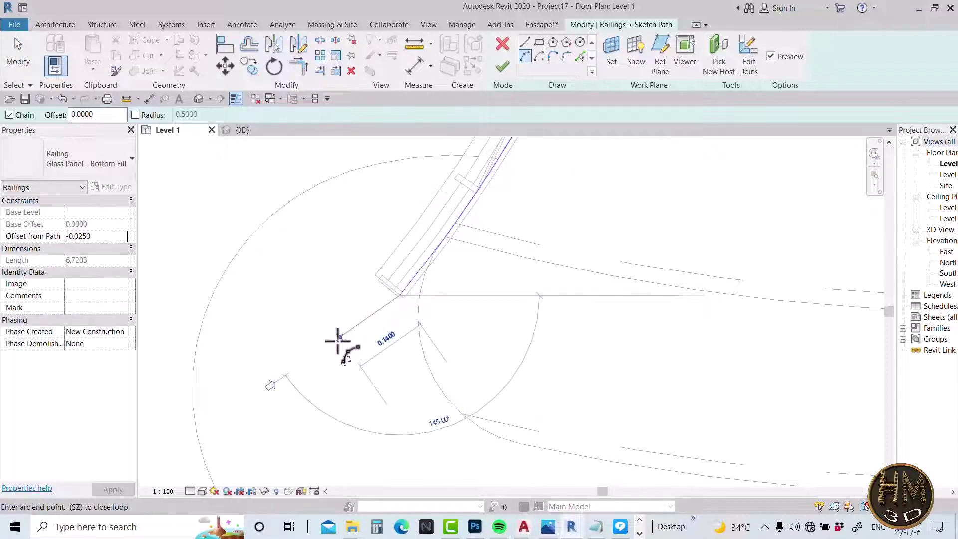
pyautogui.click(273, 392)
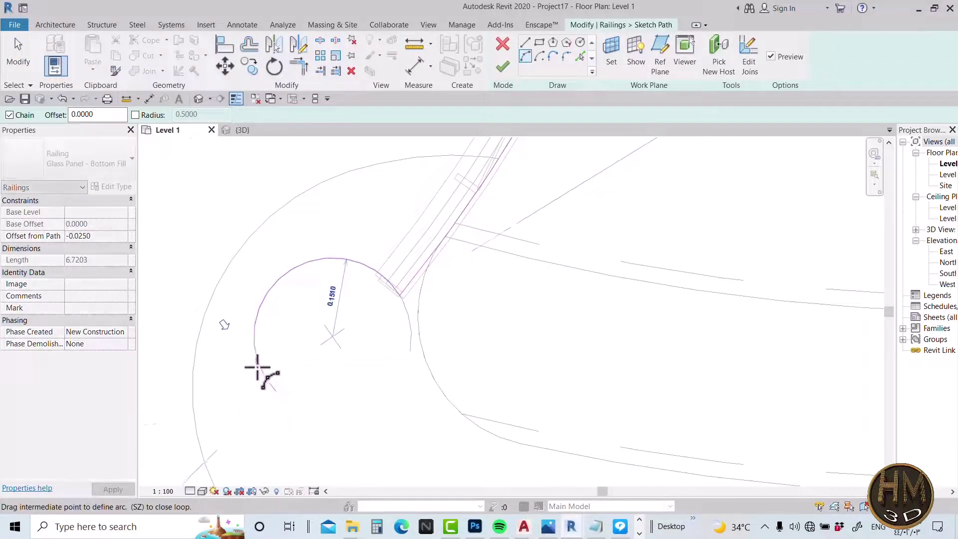
pyautogui.press('Escape')
pyautogui.press('Escape')
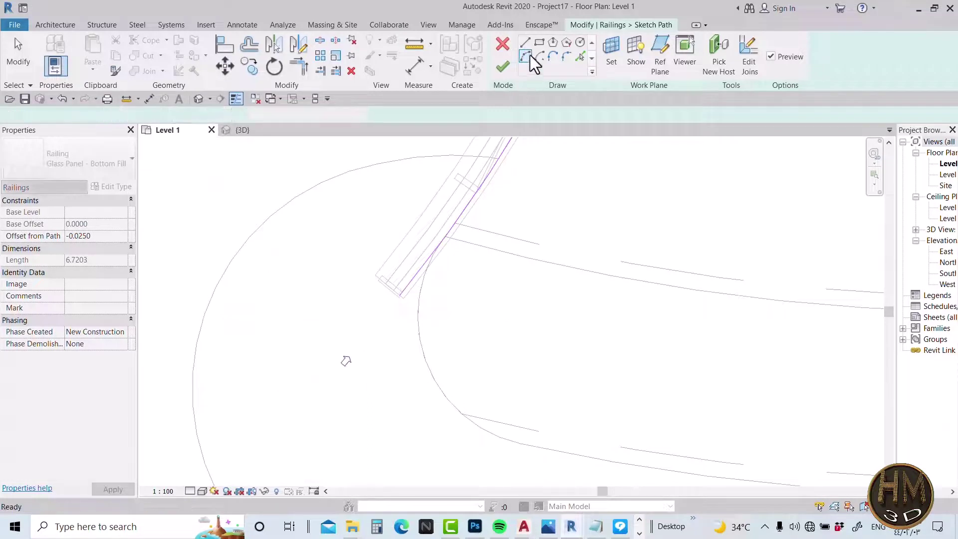
pyautogui.click(526, 60)
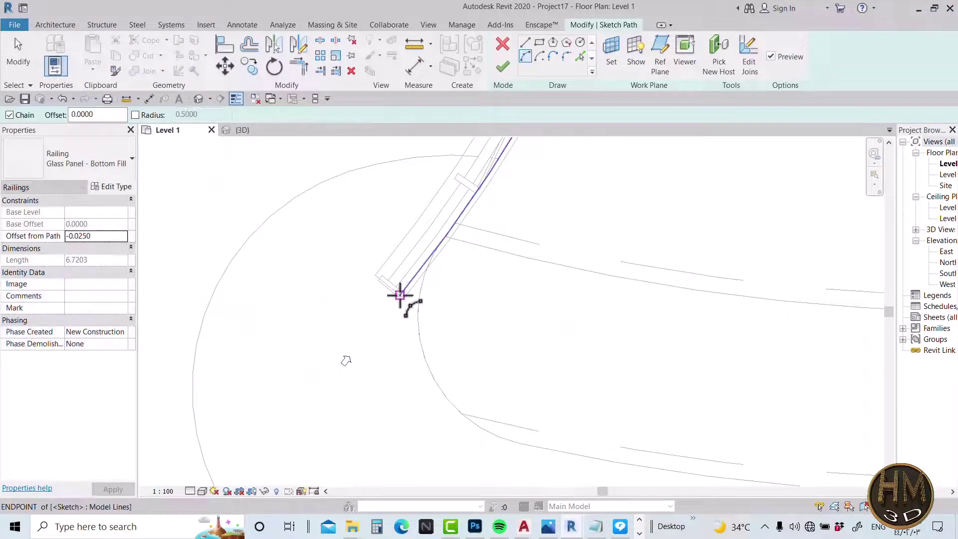
pyautogui.click(399, 295)
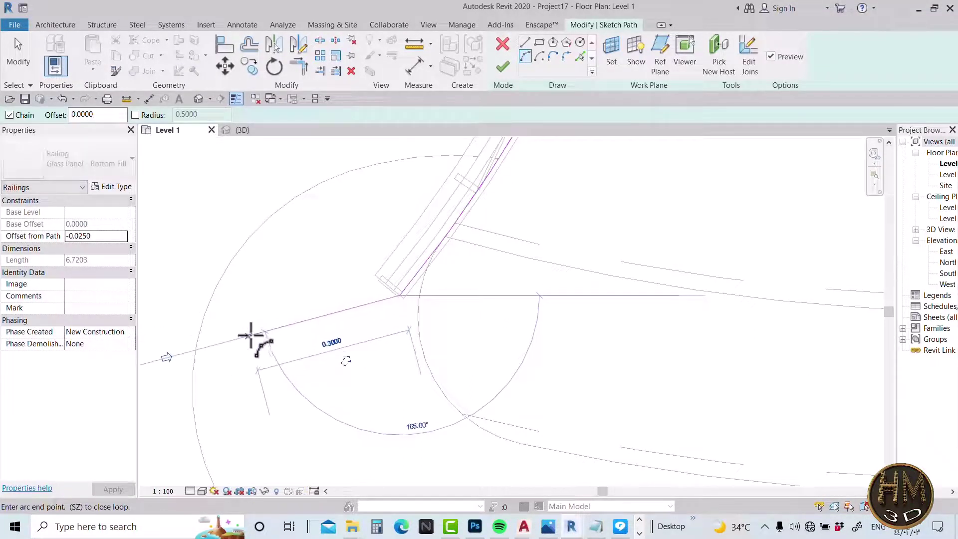
pyautogui.click(291, 337)
pyautogui.click(299, 341)
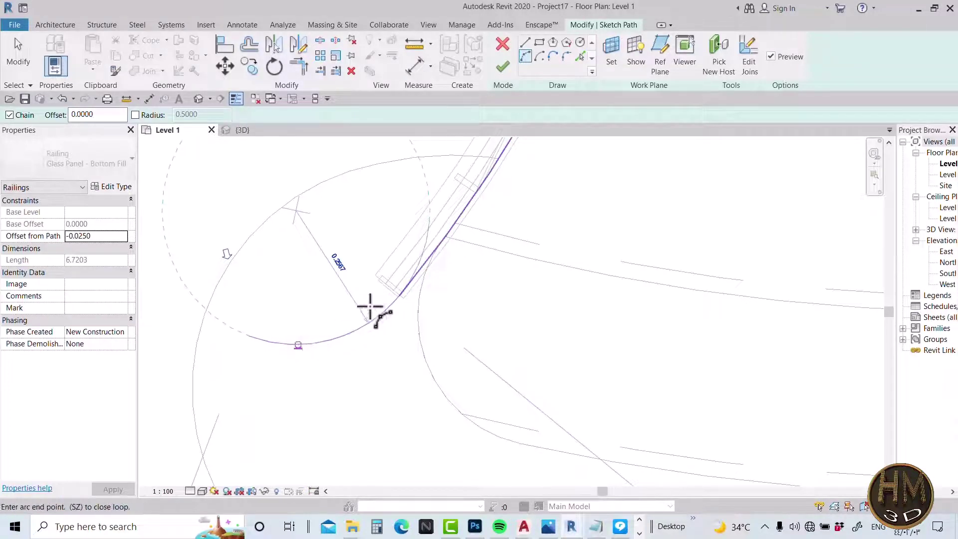
pyautogui.scroll(-2, 346, 283)
pyautogui.scroll(-3, 349, 321)
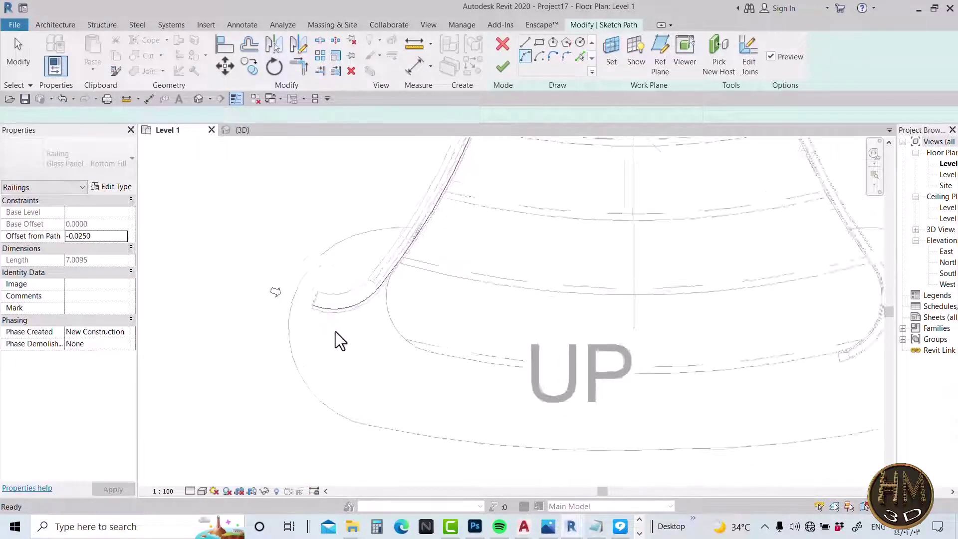
pyautogui.scroll(2, 345, 319)
pyautogui.press('Escape')
pyautogui.press('Escape')
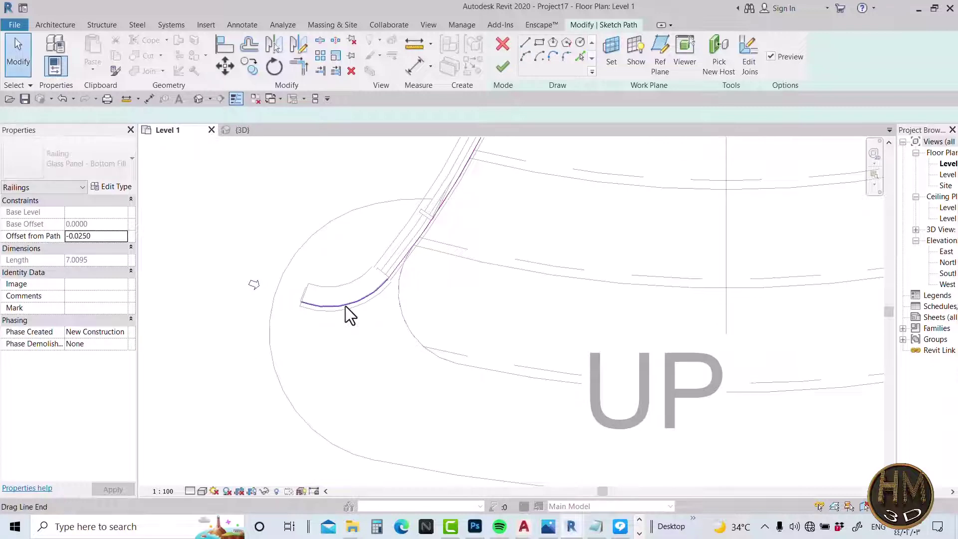
# Step: Set the curved return's radius to 0.3 and finish the railing path edit
pyautogui.click(345, 306)
pyautogui.click(354, 260)
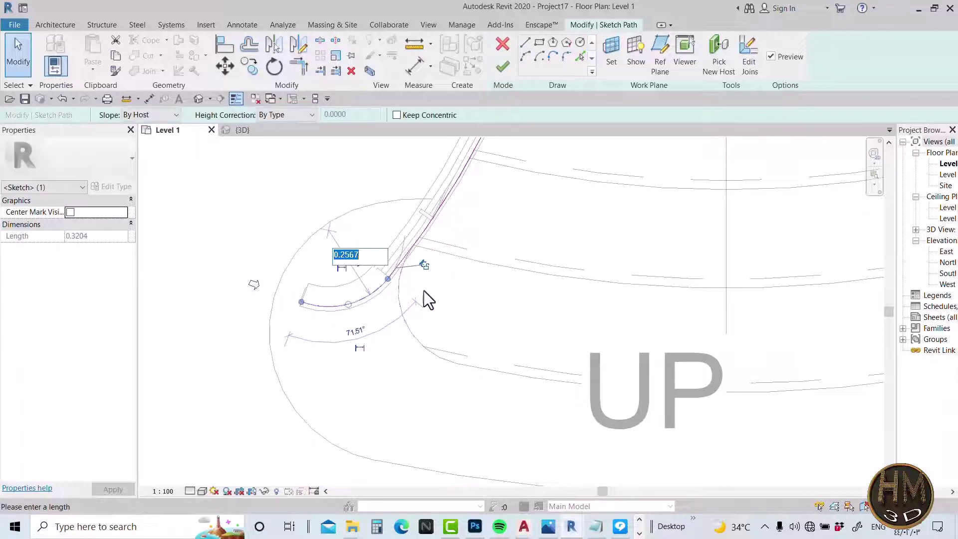
pyautogui.write('0.3')
pyautogui.press('Return')
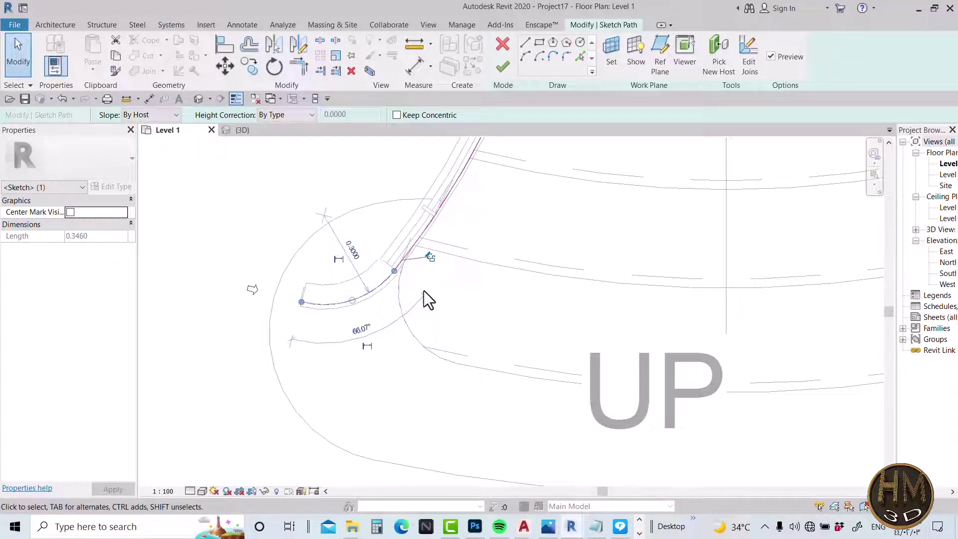
pyautogui.click(278, 236)
pyautogui.scroll(-3, 640, 300)
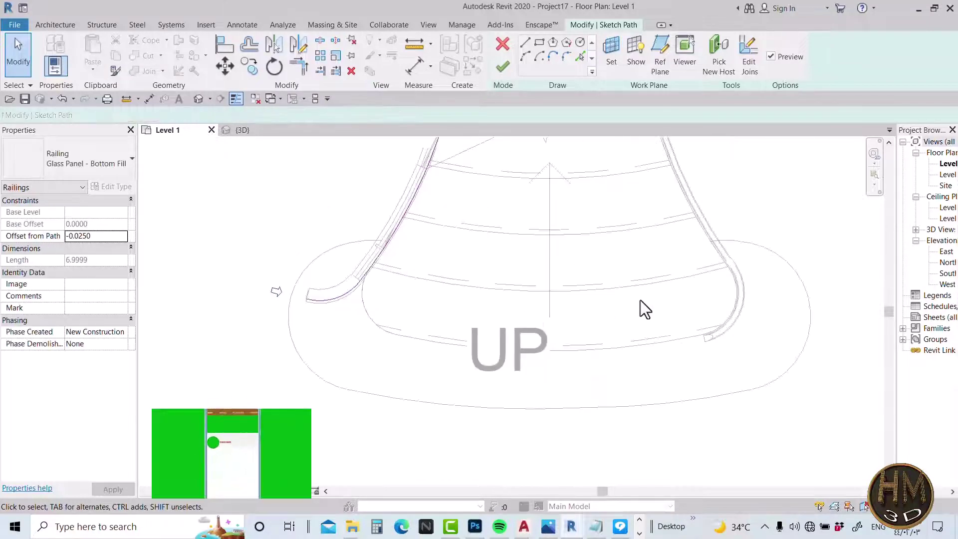
pyautogui.moveTo(640, 300); pyautogui.dragTo(624, 344, button='middle')
pyautogui.click(502, 67)
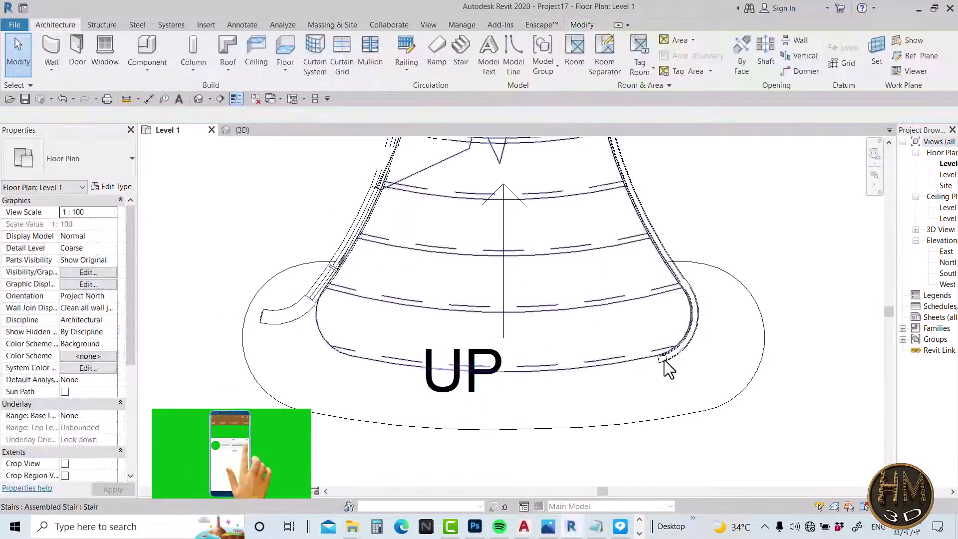
# Step: Select the right-side railing and enter its path sketch
pyautogui.click(663, 361)
pyautogui.press('Escape')
pyautogui.scroll(3, 669, 363)
pyautogui.click(669, 359)
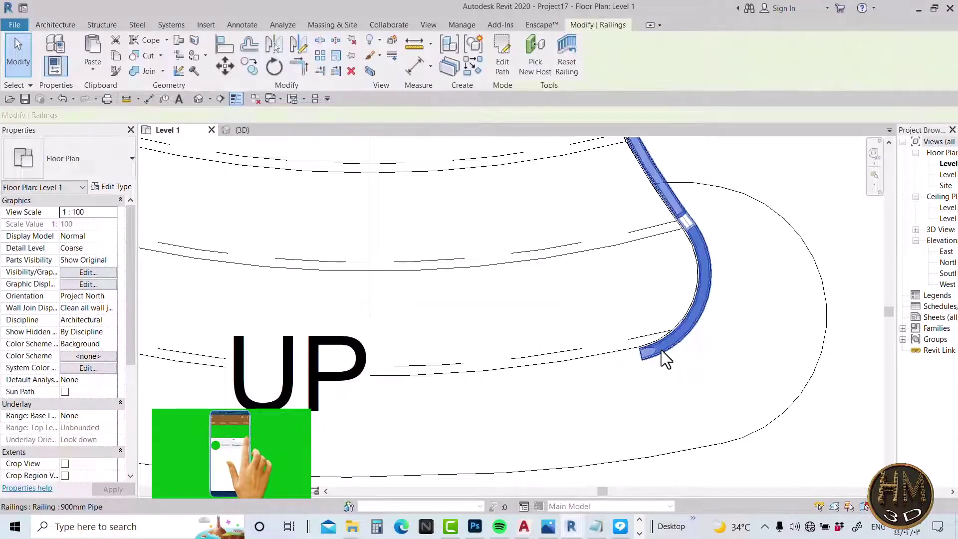
pyautogui.click(504, 72)
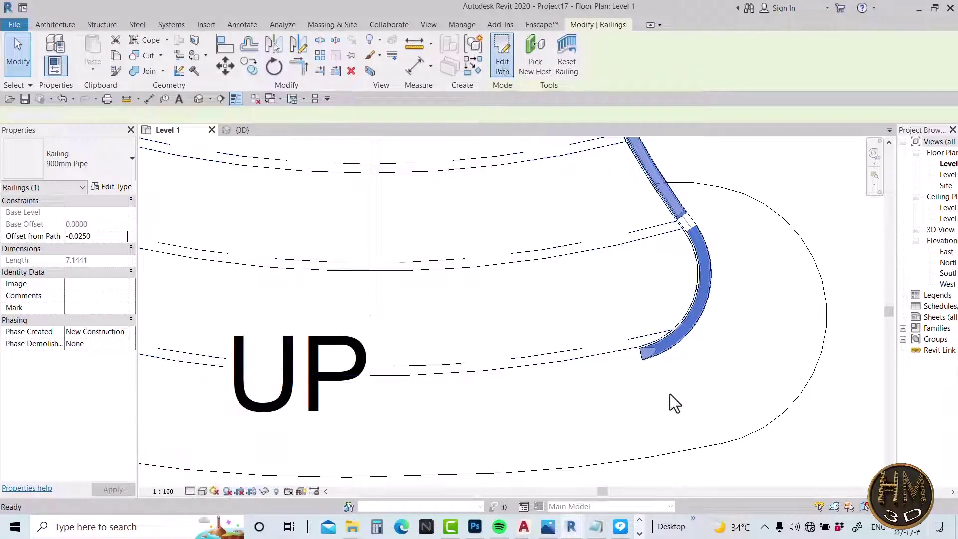
# Step: Replace the path's curved end with a new straight segment
pyautogui.click(657, 345)
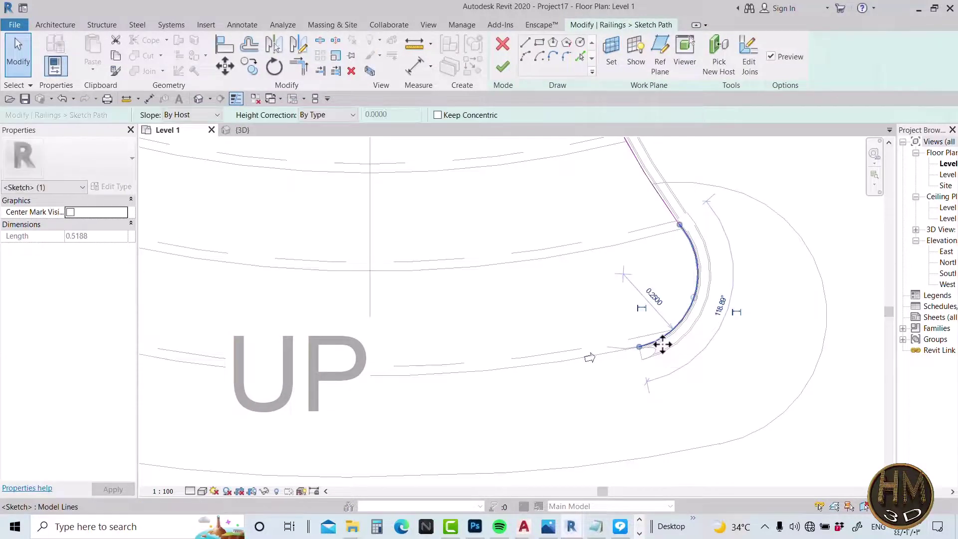
pyautogui.press('Delete')
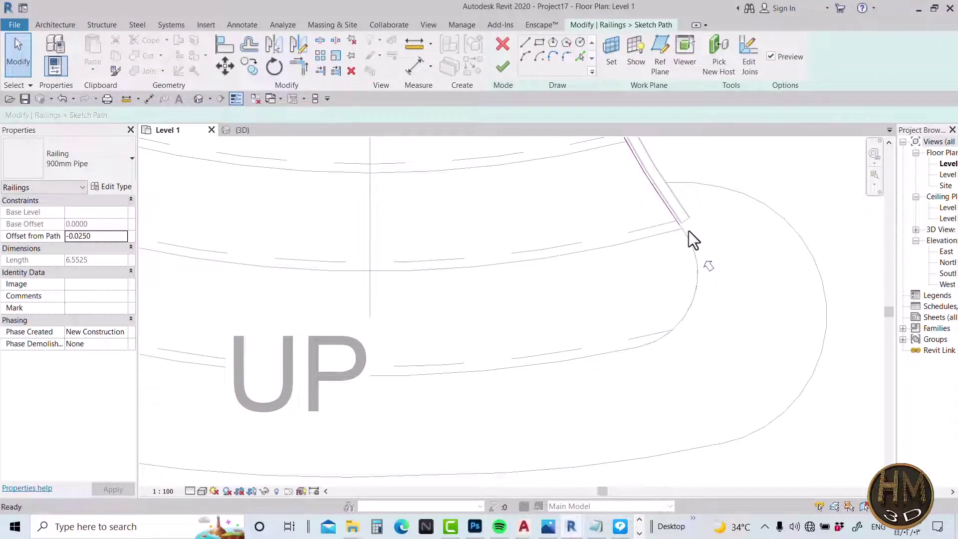
pyautogui.press('Return')
pyautogui.click(680, 224)
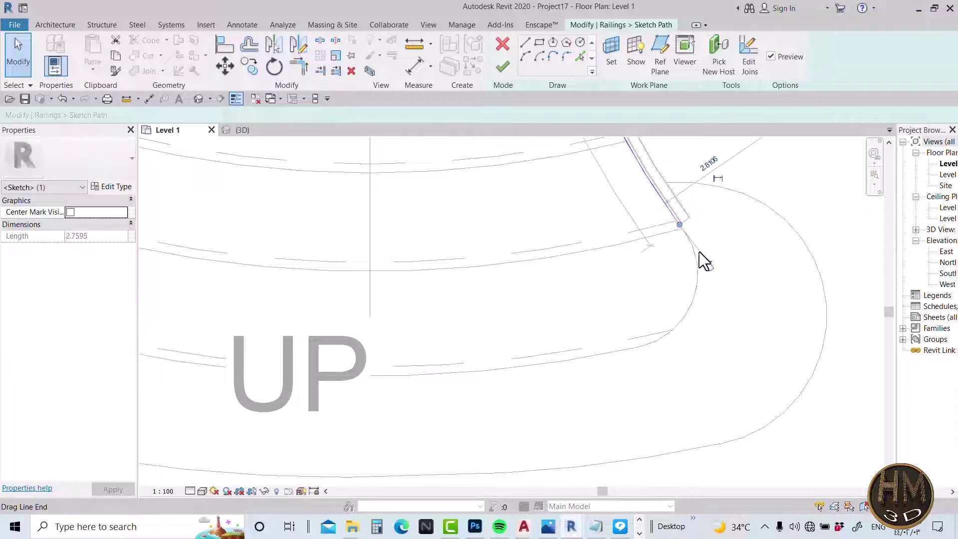
pyautogui.click(711, 267)
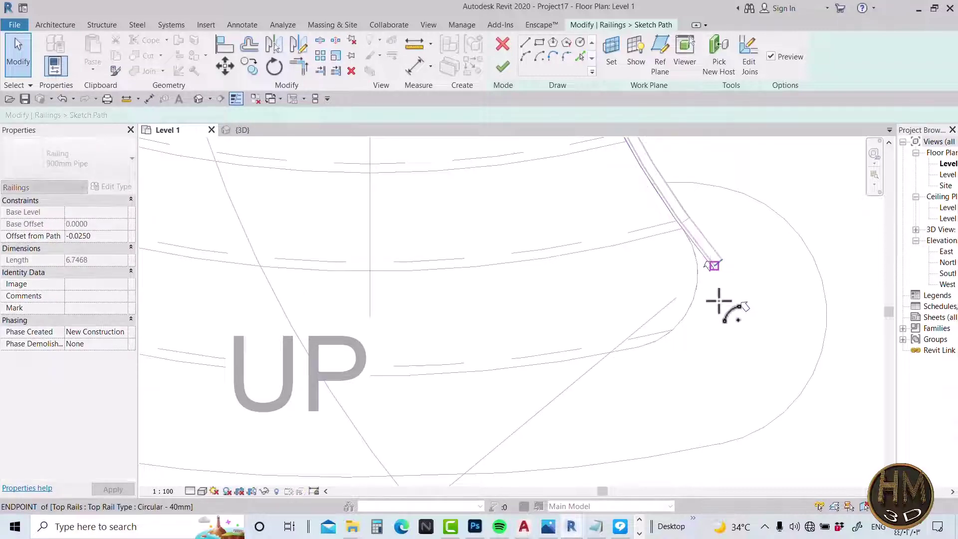
pyautogui.scroll(-2, 694, 324)
pyautogui.press('Escape')
pyautogui.press('Escape')
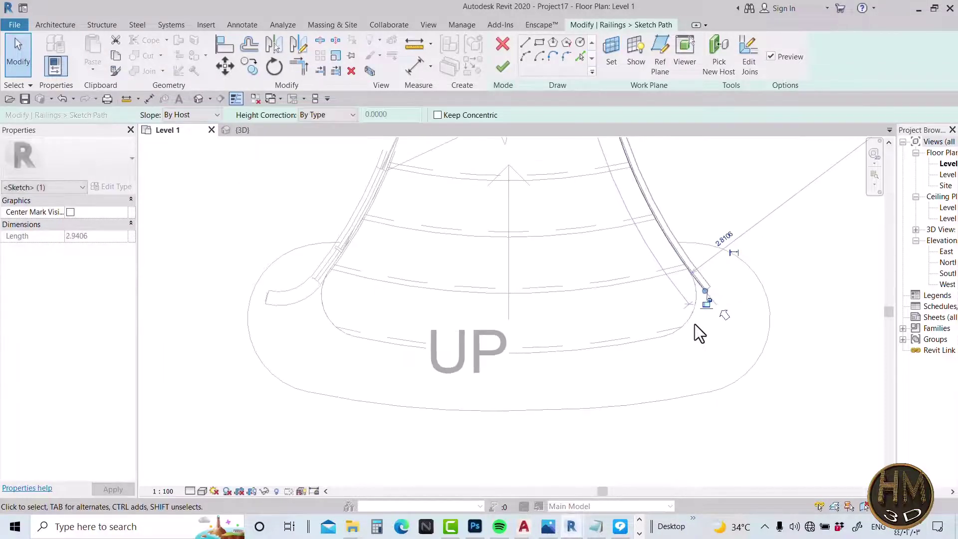
# Step: Draw a start-end arc at the path's end and check its radius dimension
pyautogui.click(535, 57)
pyautogui.scroll(2, 706, 285)
pyautogui.click(706, 285)
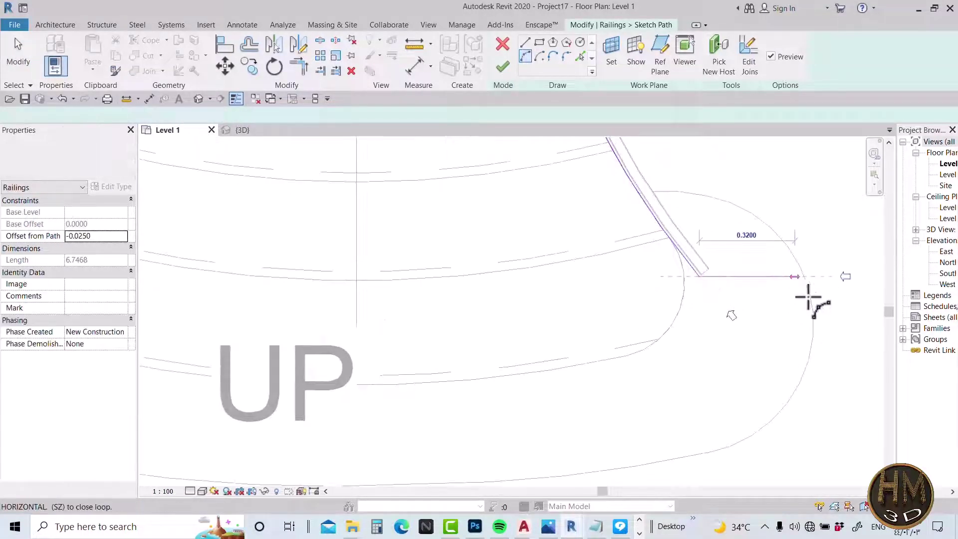
pyautogui.click(808, 297)
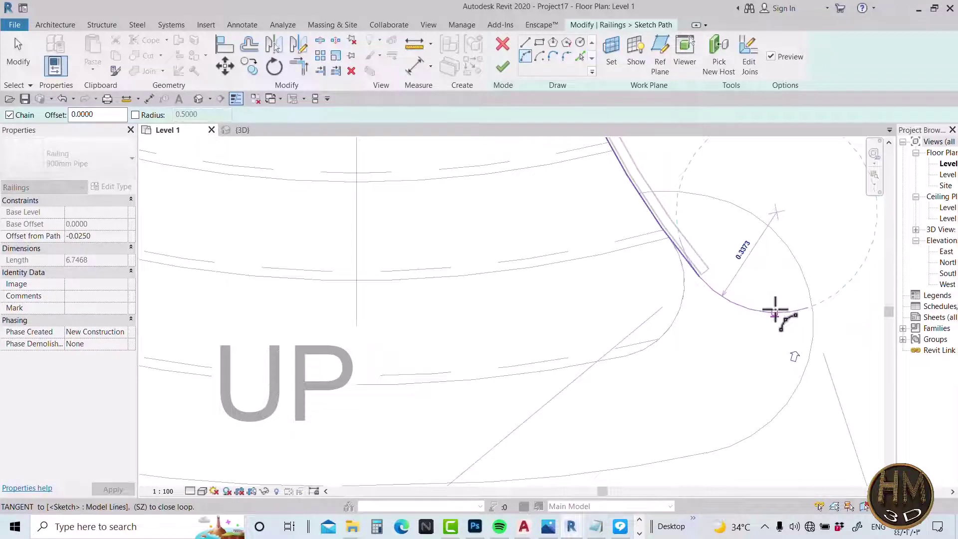
pyautogui.click(774, 311)
pyautogui.press('Escape')
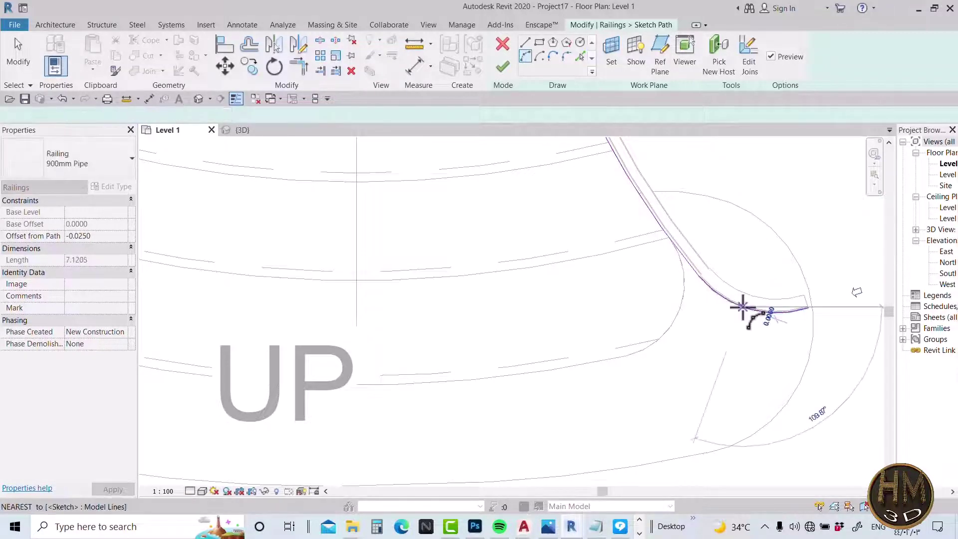
pyautogui.press('Escape')
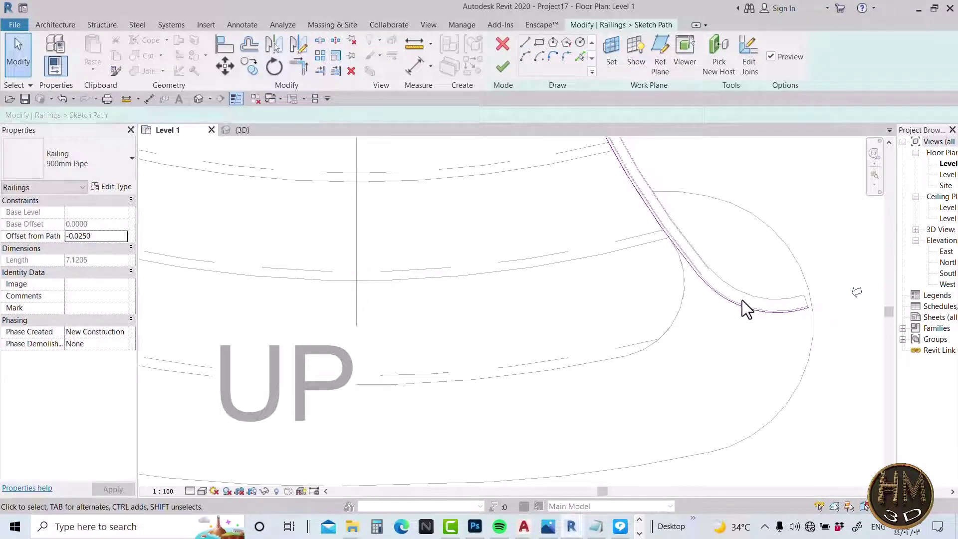
pyautogui.click(741, 308)
pyautogui.click(744, 260)
pyautogui.write('0.3')
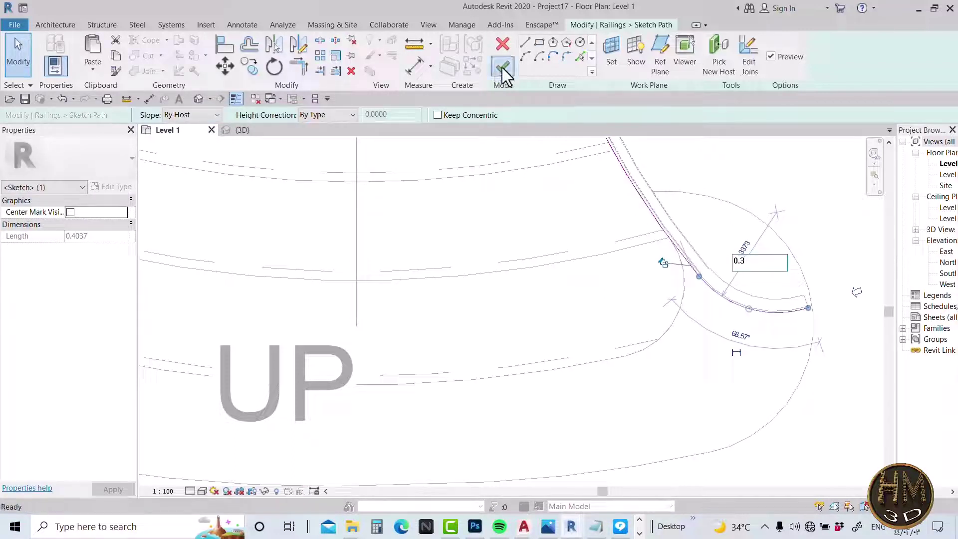
# Step: Finish the railing path edit and review both railings in the Level 1 plan
pyautogui.click(503, 75)
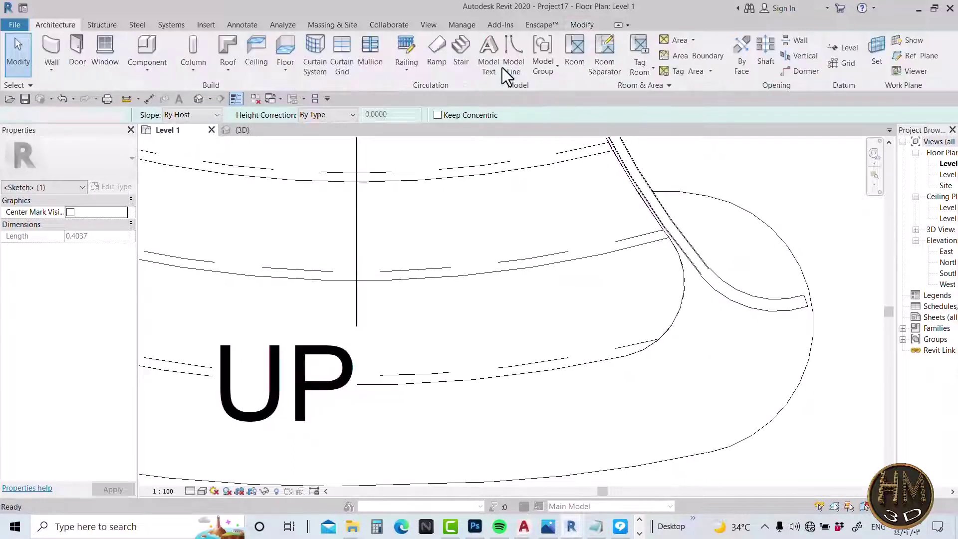
pyautogui.scroll(-2, 580, 316)
pyautogui.scroll(-2, 574, 352)
pyautogui.press('Escape')
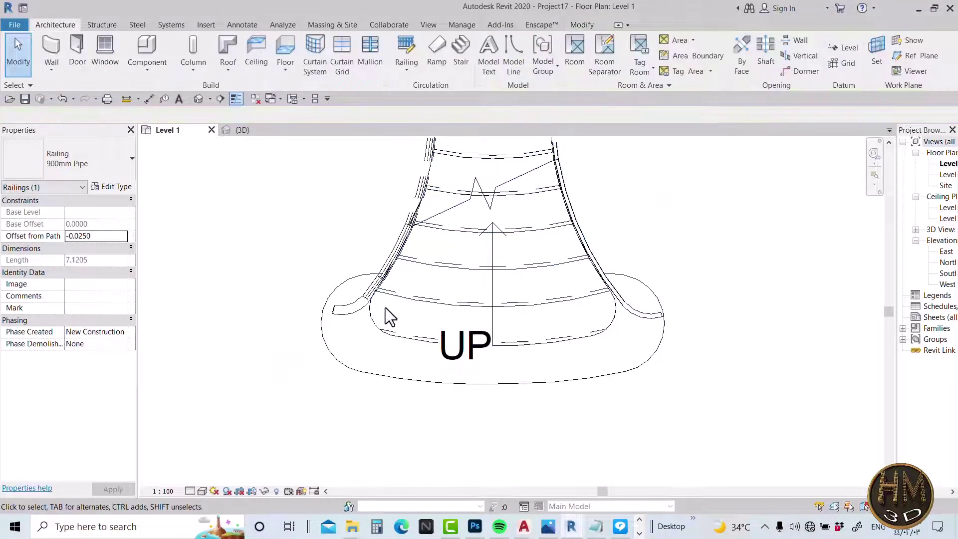
pyautogui.moveTo(295, 220); pyautogui.dragTo(319, 235, button='middle')
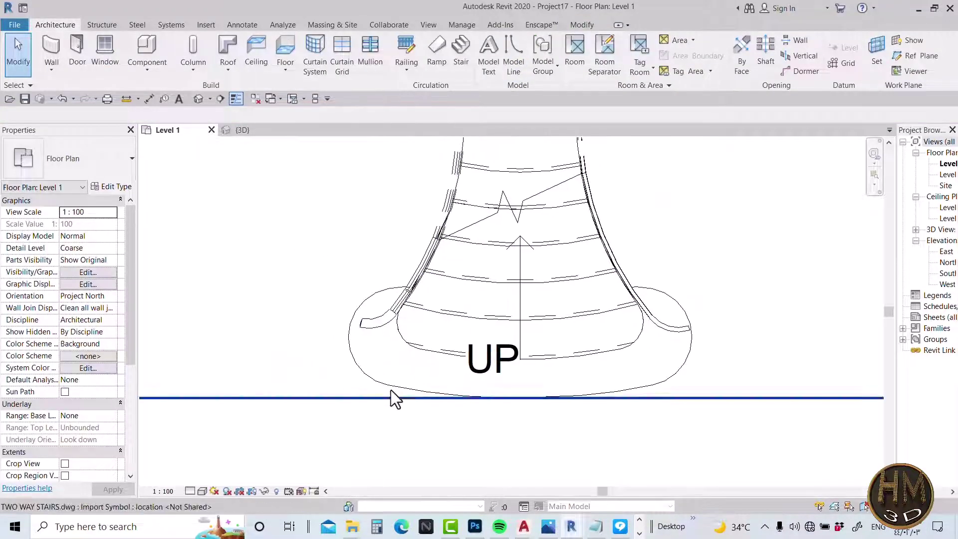
pyautogui.click(364, 324)
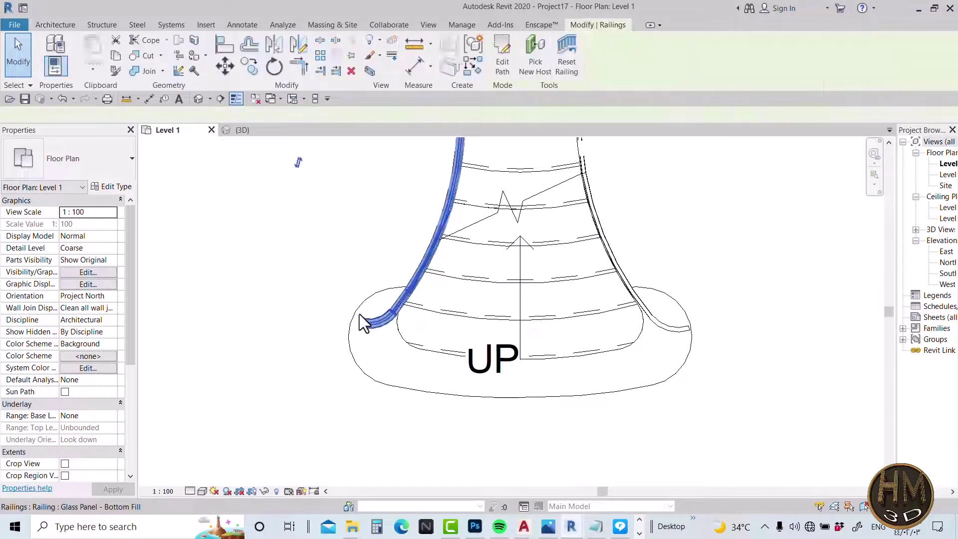
pyautogui.press('Escape')
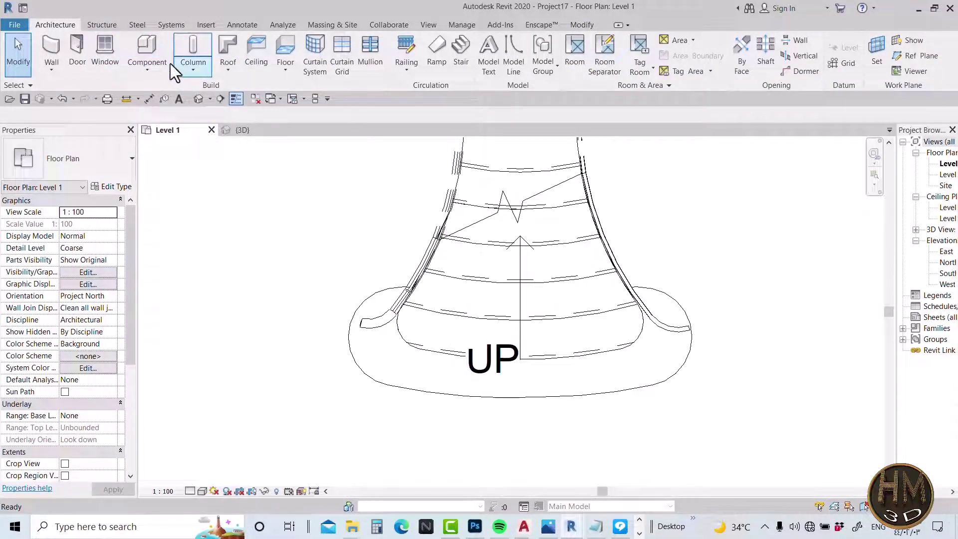
# Step: Use Component > Model In-Place with the Generic Models category, keeping the name 'Generic Models 1'
pyautogui.click(148, 69)
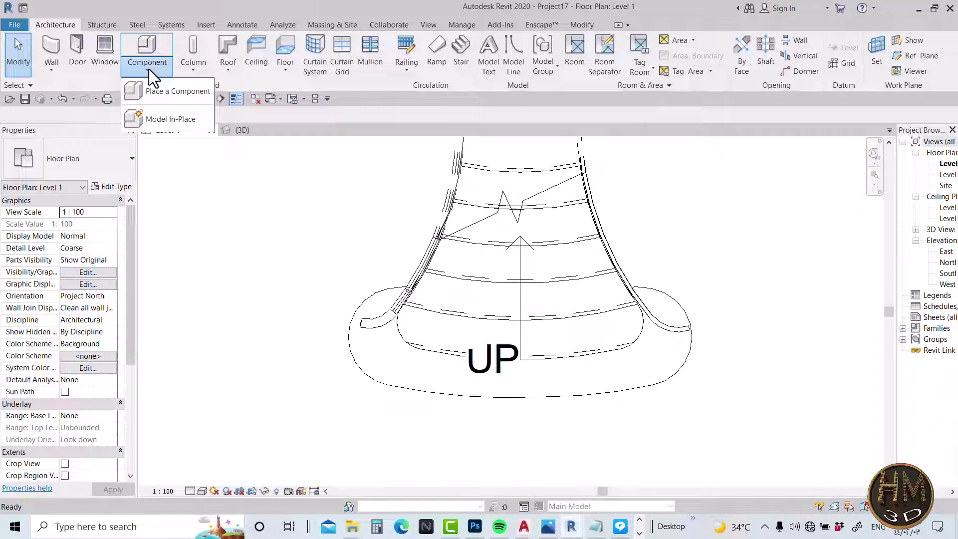
pyautogui.click(148, 69)
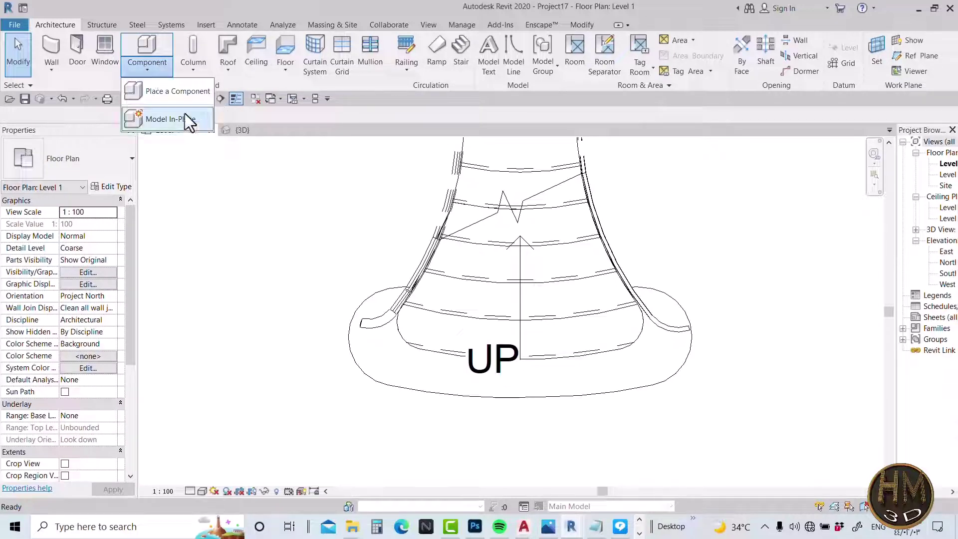
pyautogui.click(159, 116)
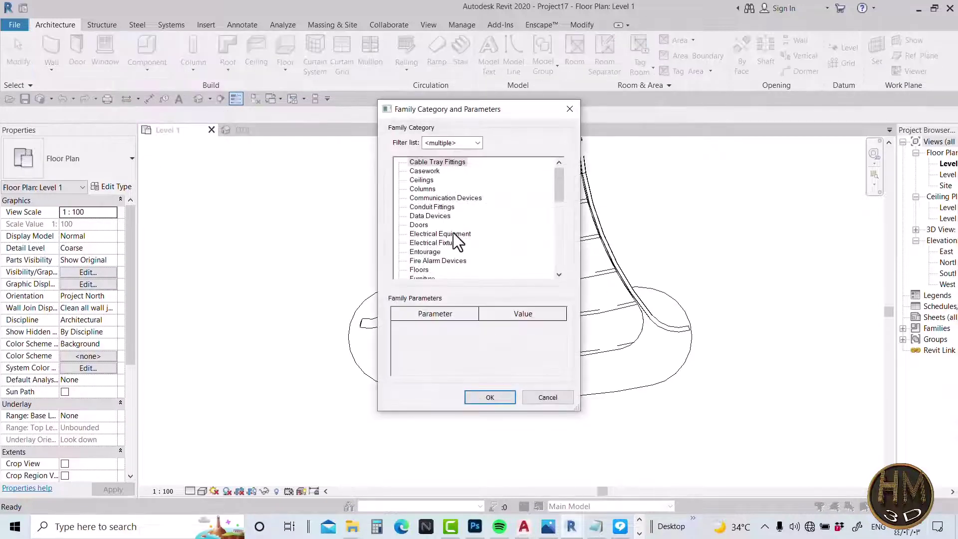
pyautogui.scroll(-1, 439, 237)
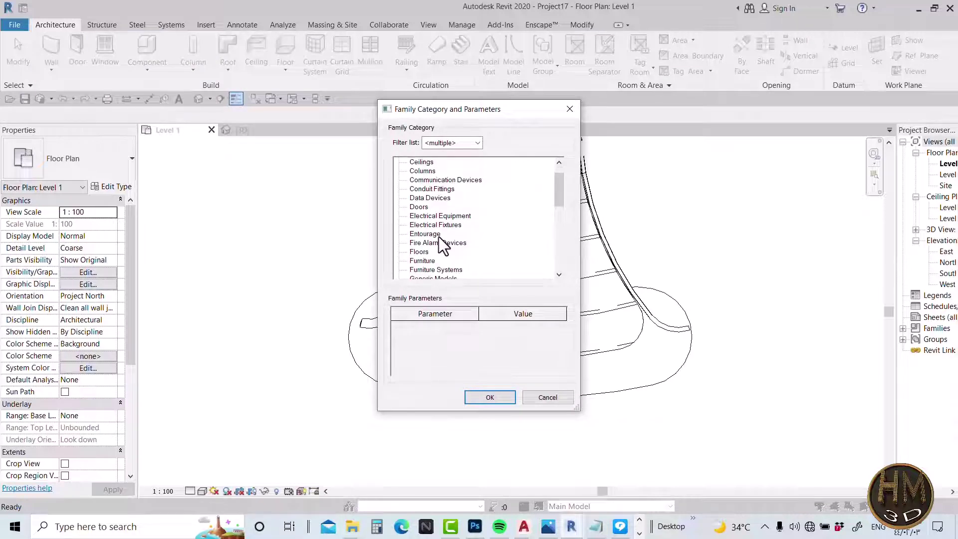
pyautogui.scroll(-1, 438, 237)
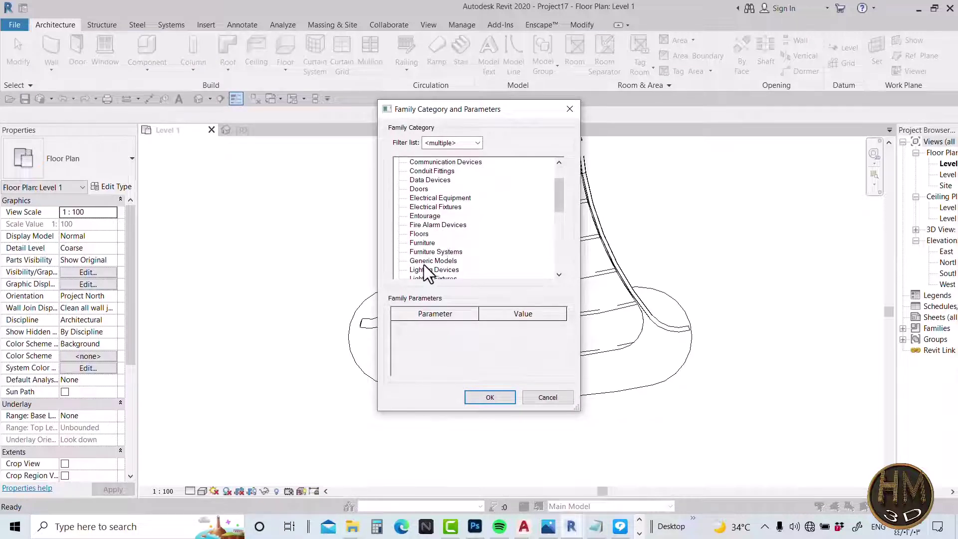
pyautogui.doubleClick(423, 261)
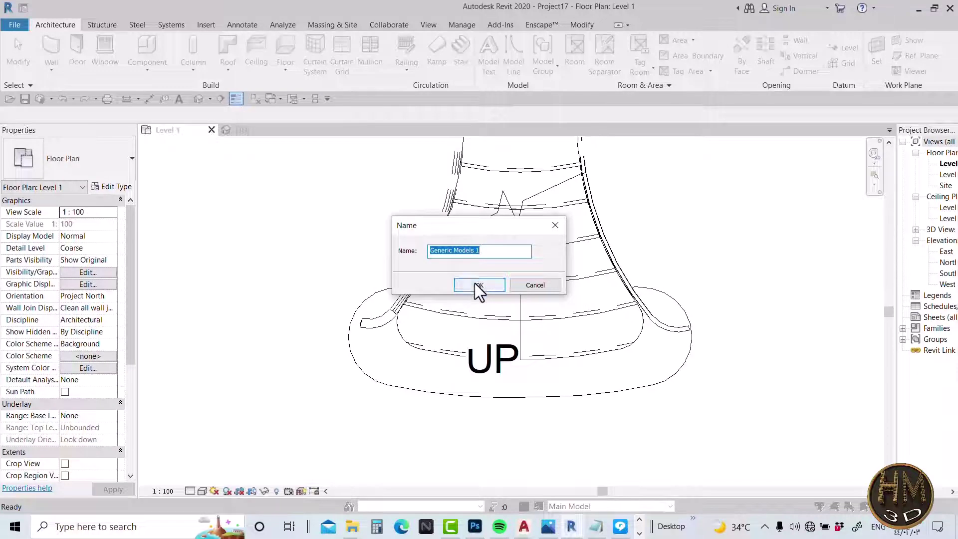
pyautogui.click(474, 283)
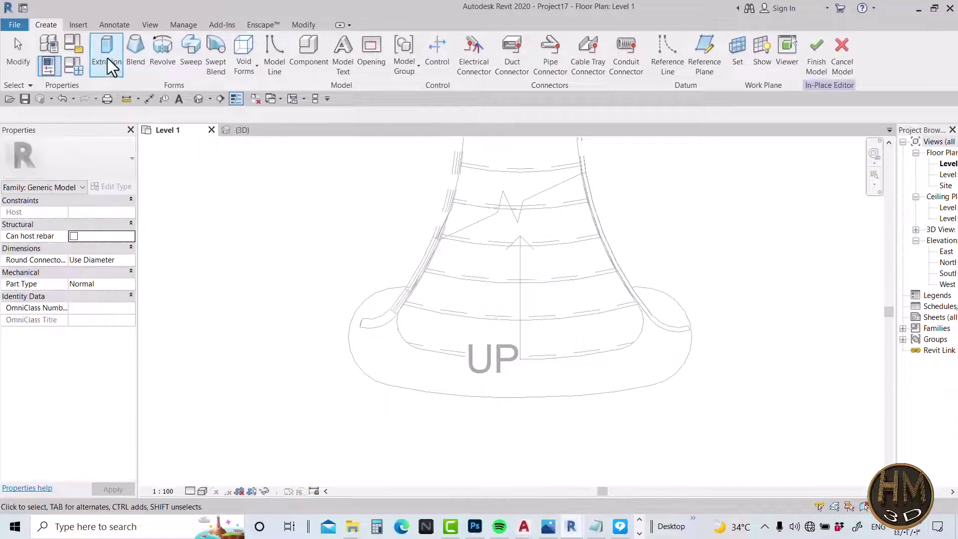
# Step: Start an extrusion and pick the landing's bottom, right, top-right and left arcs plus the short left segment
pyautogui.click(102, 52)
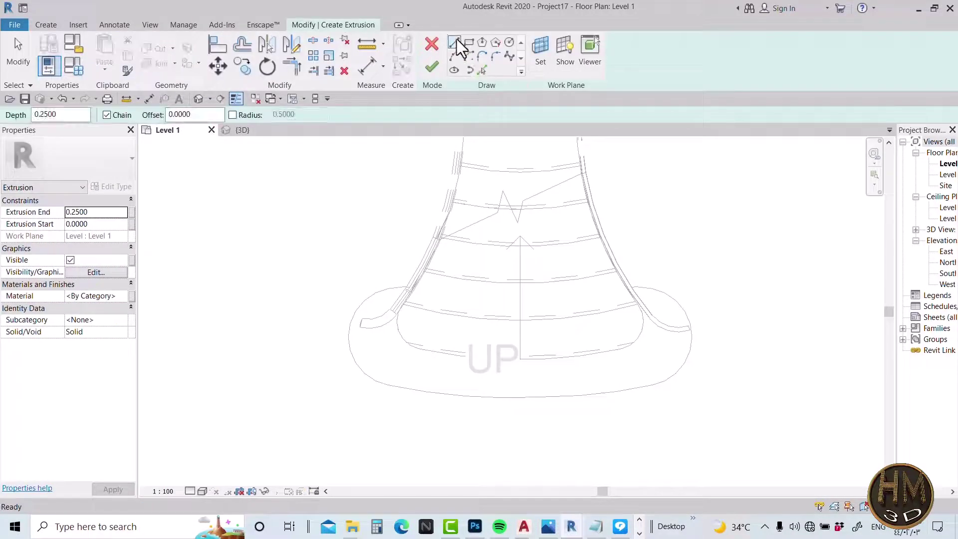
pyautogui.click(481, 70)
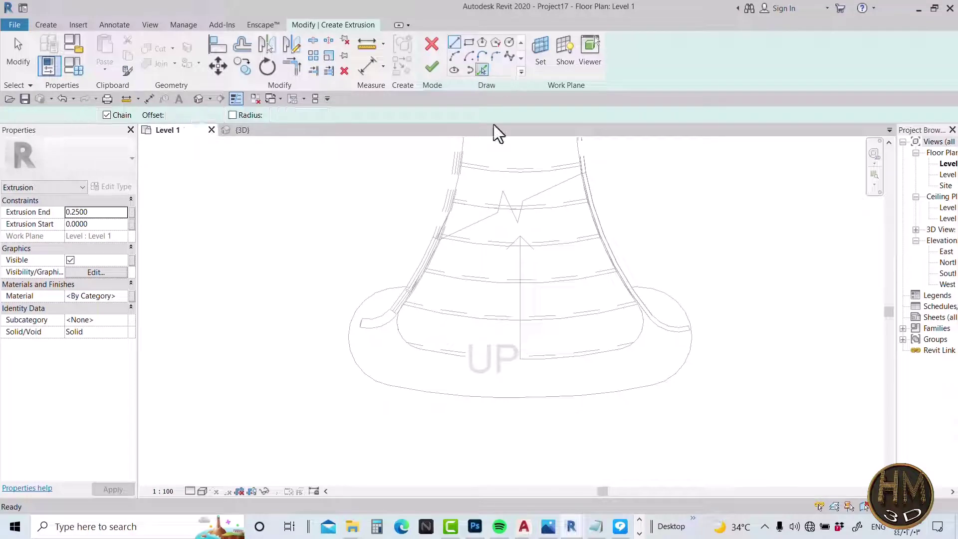
pyautogui.click(454, 394)
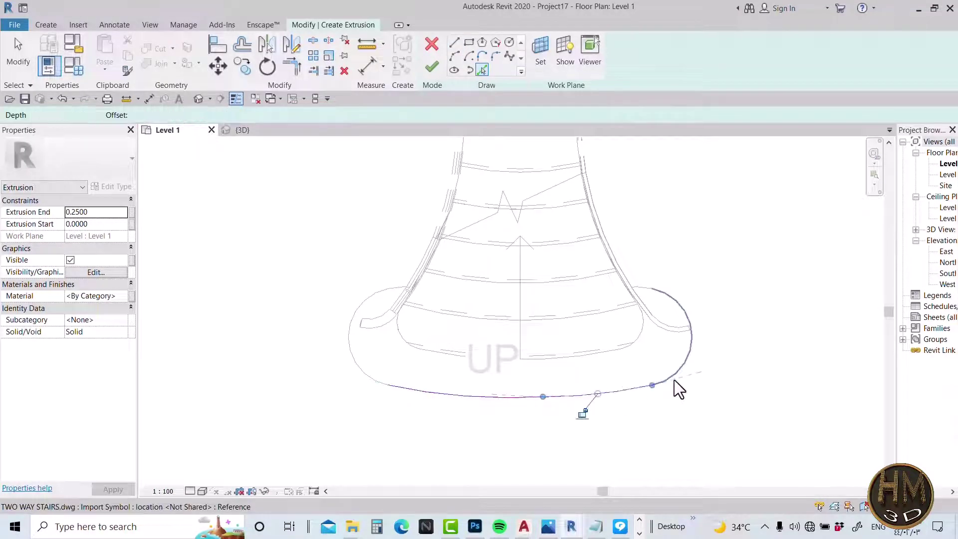
pyautogui.click(693, 328)
pyautogui.click(641, 290)
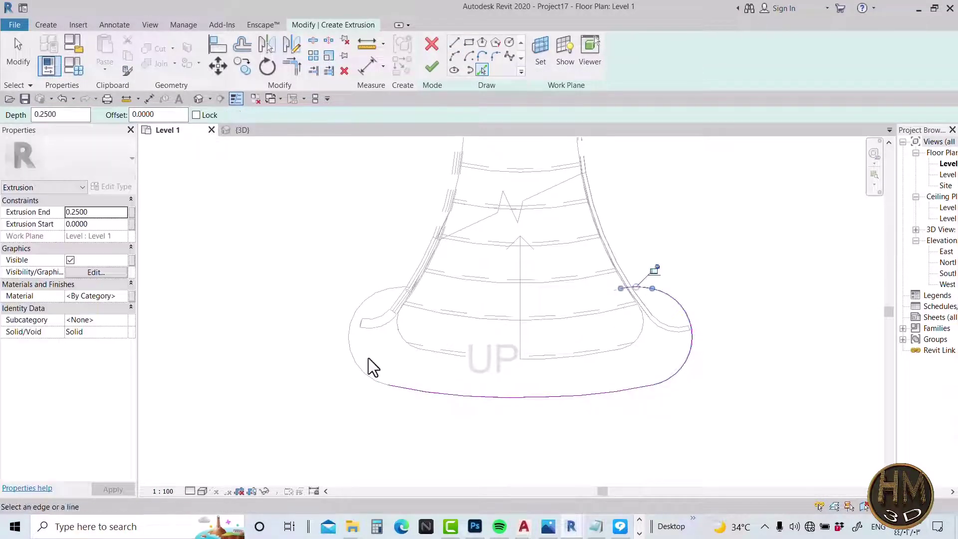
pyautogui.click(354, 367)
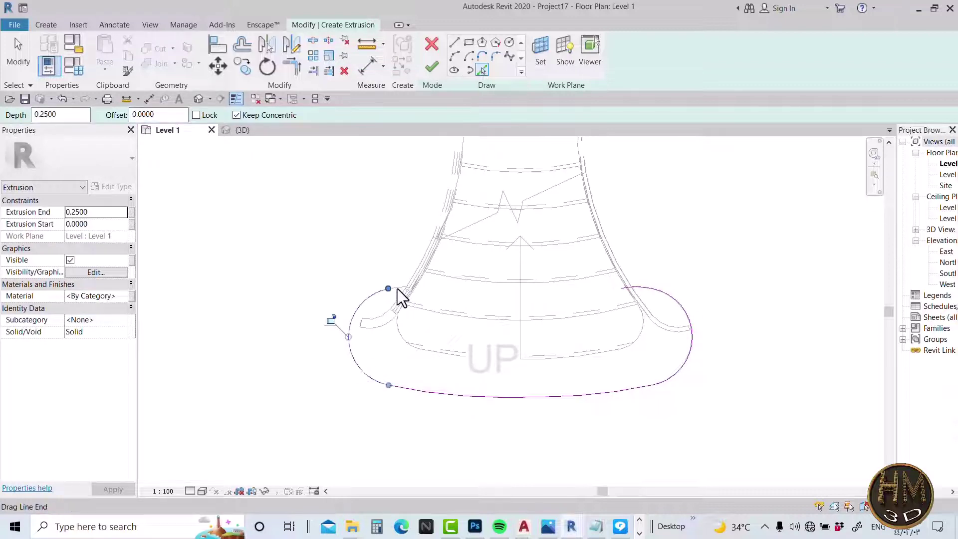
pyautogui.click(398, 288)
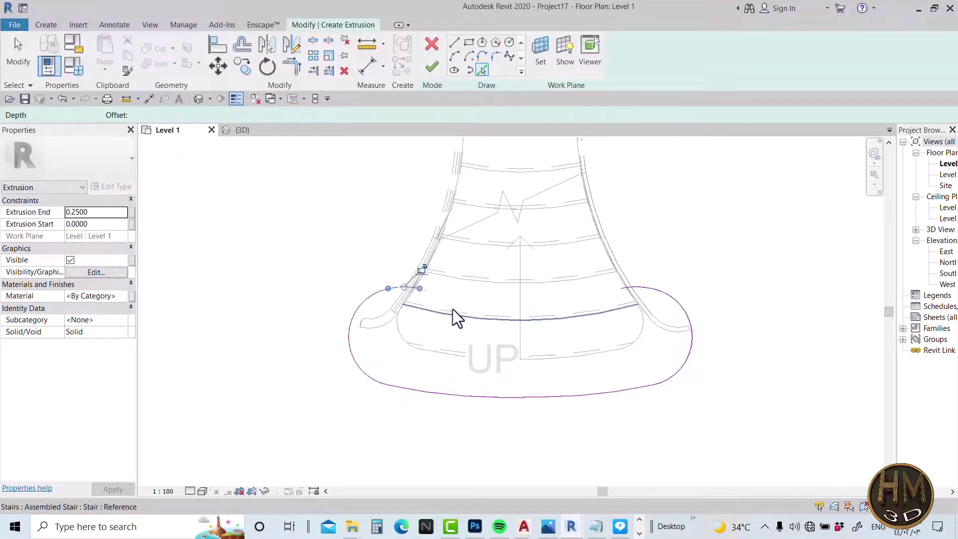
pyautogui.scroll(1, 450, 301)
pyautogui.scroll(1, 451, 300)
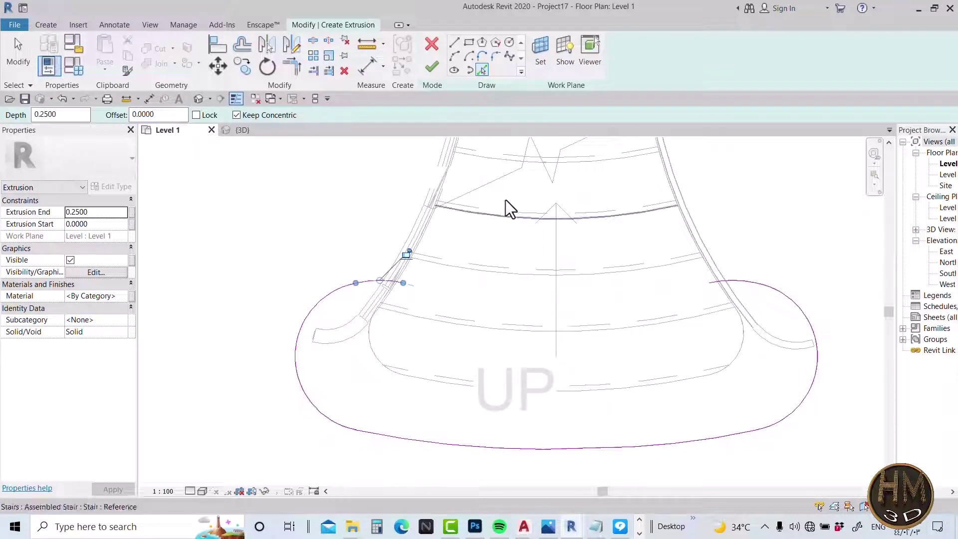
# Step: Draw a start-end arc across the stair between the open ends and try to finish the sketch
pyautogui.click(455, 56)
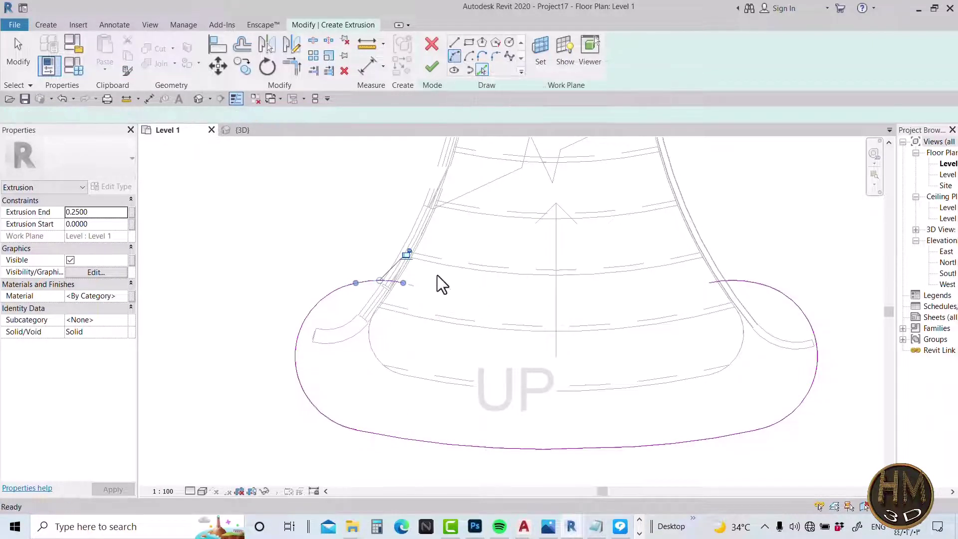
pyautogui.click(405, 282)
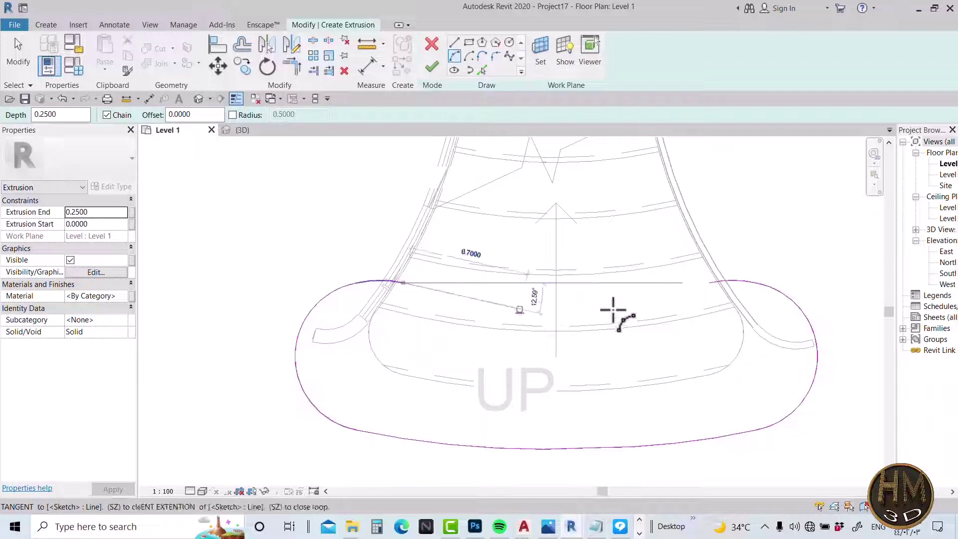
pyautogui.click(710, 283)
pyautogui.click(589, 298)
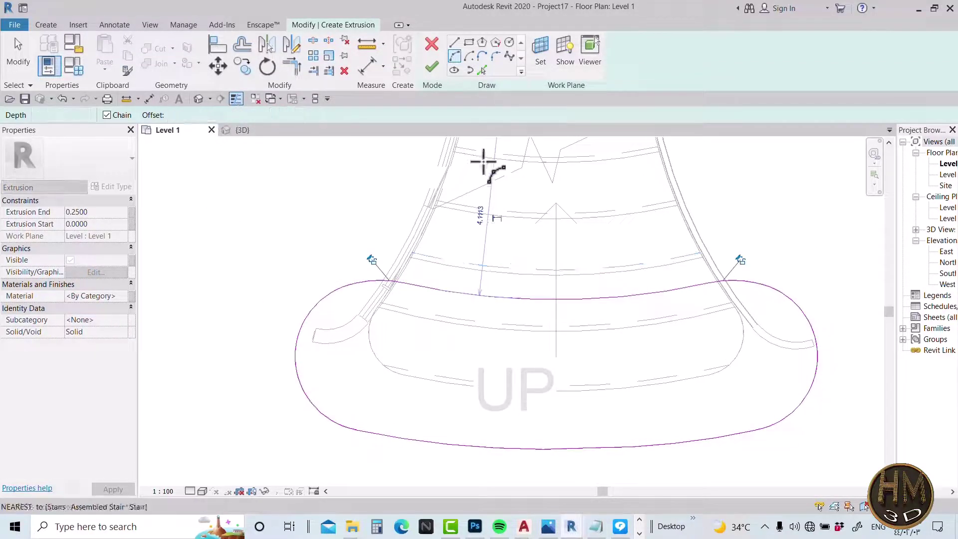
pyautogui.click(432, 70)
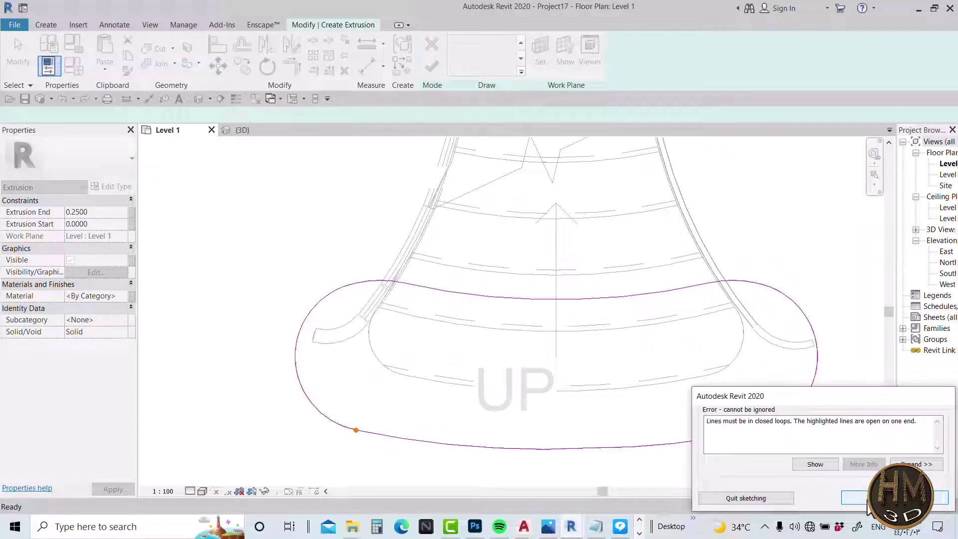
# Step: Dismiss the closed-loop error and trim the straight line and lower-left arc to a corner with TR
pyautogui.click(869, 504)
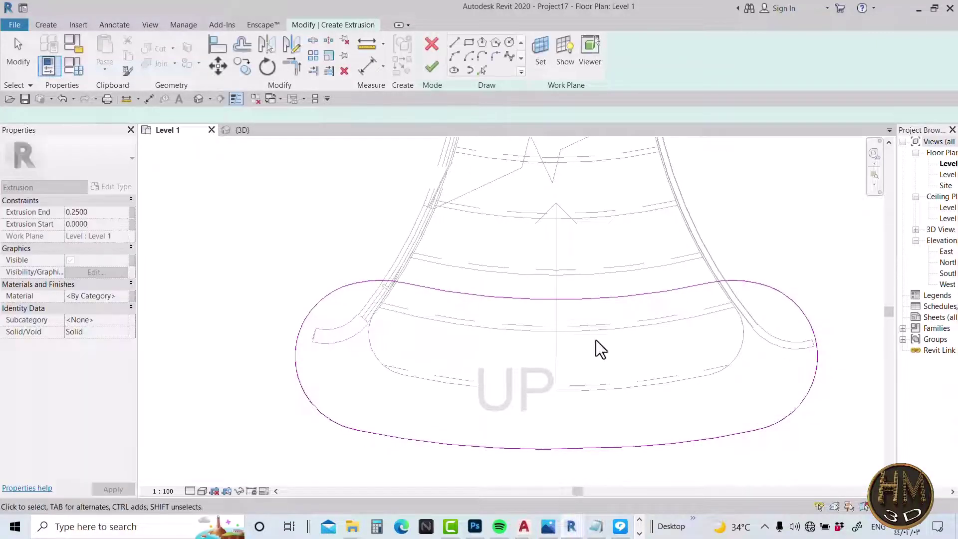
pyautogui.scroll(3, 326, 441)
pyautogui.scroll(3, 370, 443)
pyautogui.scroll(2, 394, 417)
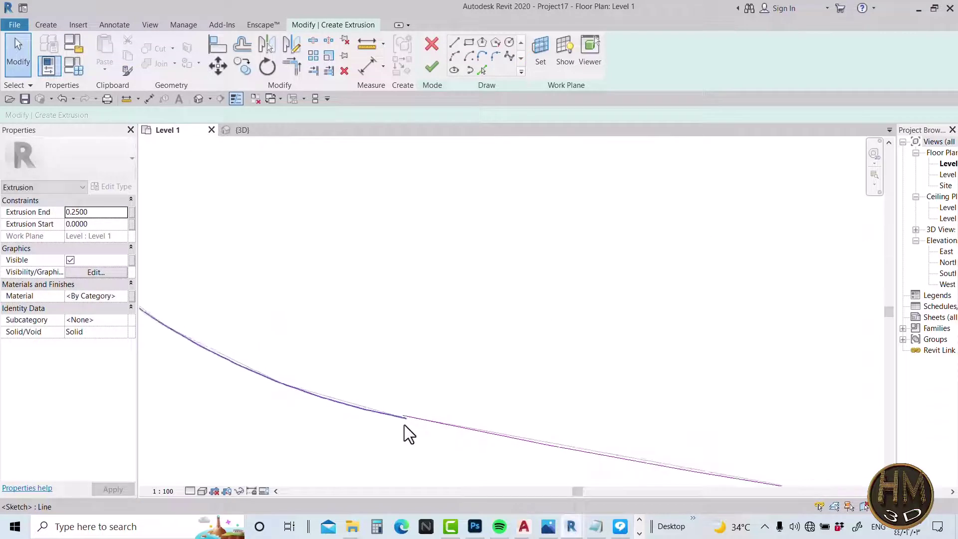
pyautogui.scroll(-1, 406, 429)
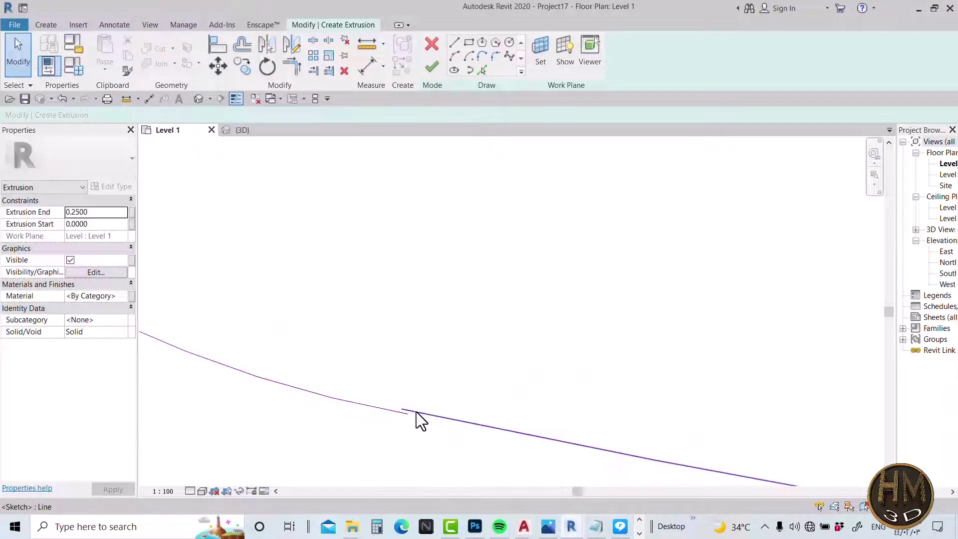
pyautogui.press('t')
pyautogui.press('r')
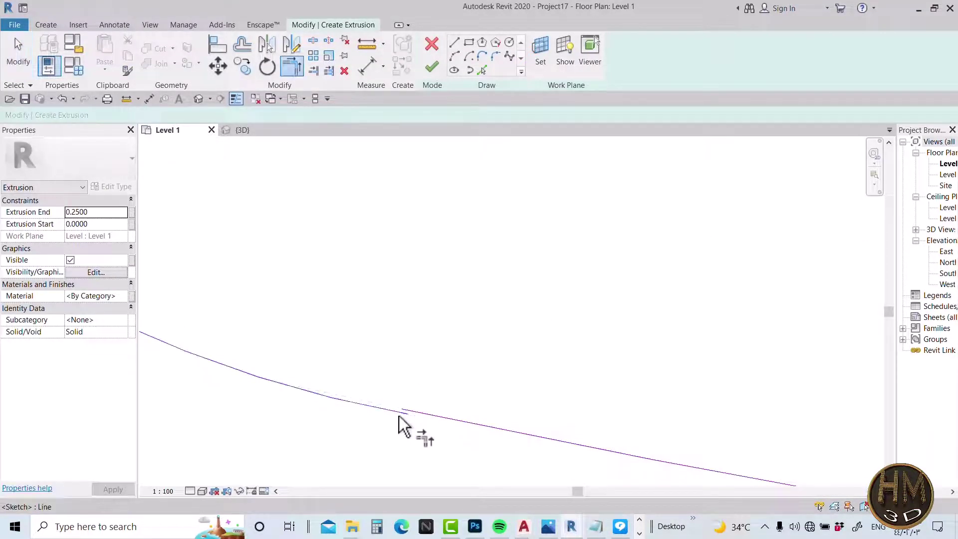
pyautogui.click(424, 414)
pyautogui.click(386, 408)
pyautogui.press('Escape')
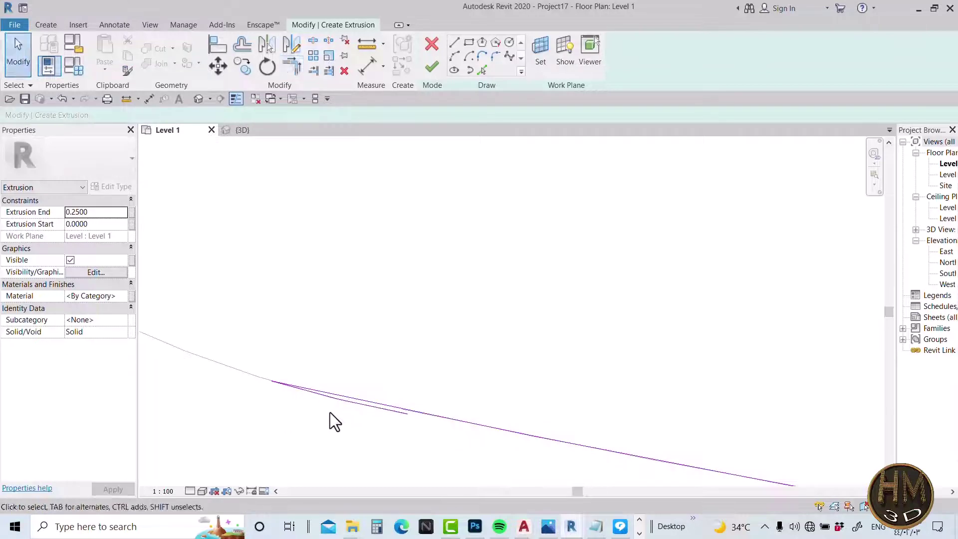
# Step: Cancel the accidentally opened Project Units dialog and undo the trim
pyautogui.press('u')
pyautogui.press('n')
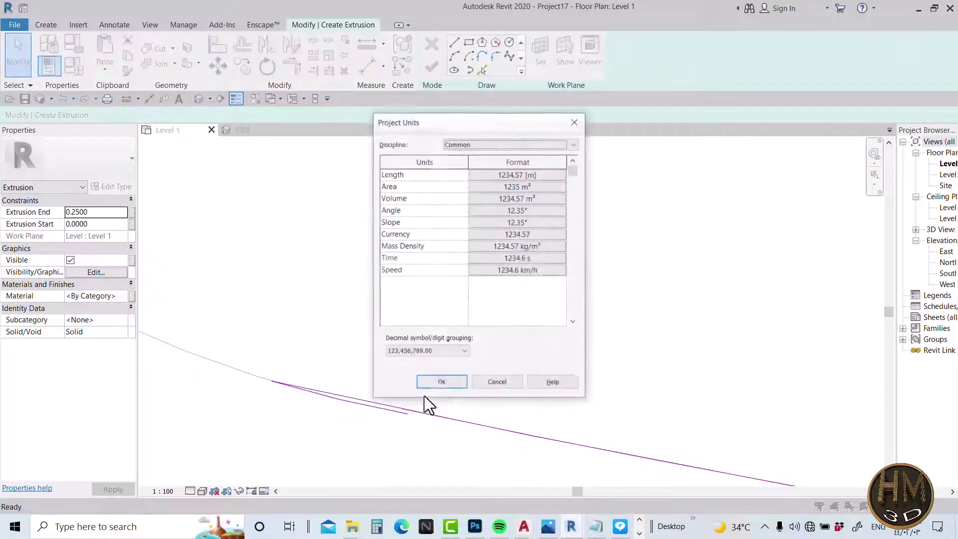
pyautogui.click(486, 380)
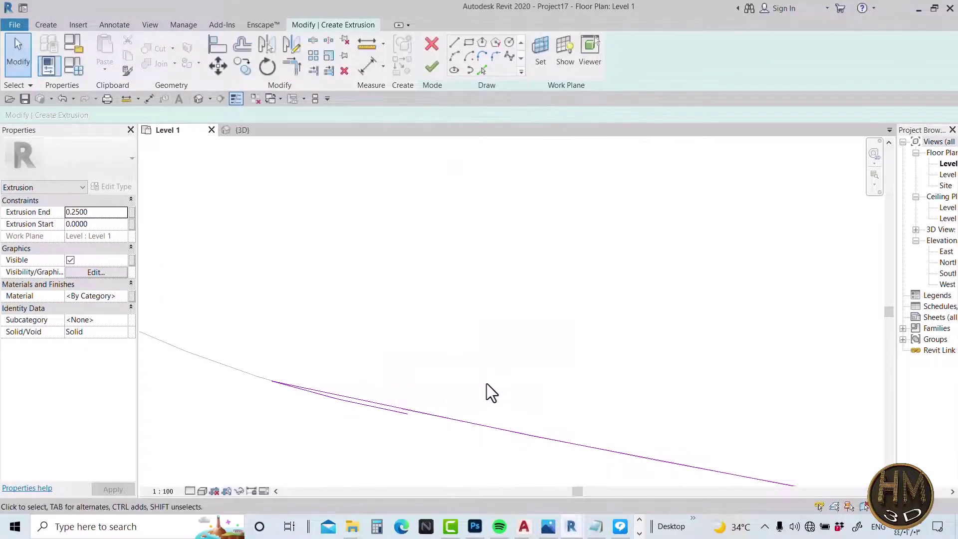
pyautogui.hotkey('ctrl', 'z')
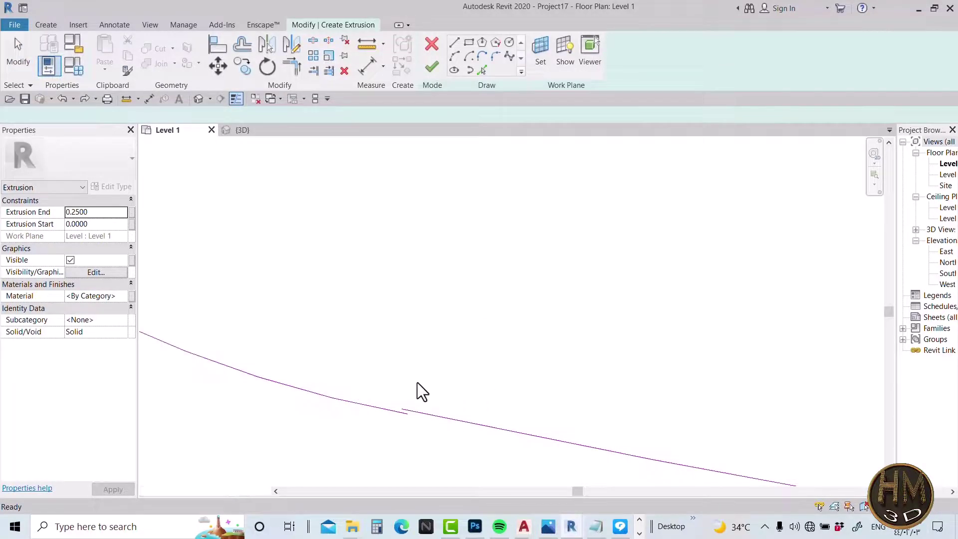
# Step: Zoom in and redo the trim joining the arc and straight line at a corner
pyautogui.scroll(-5, 434, 379)
pyautogui.scroll(3, 370, 435)
pyautogui.scroll(2, 310, 417)
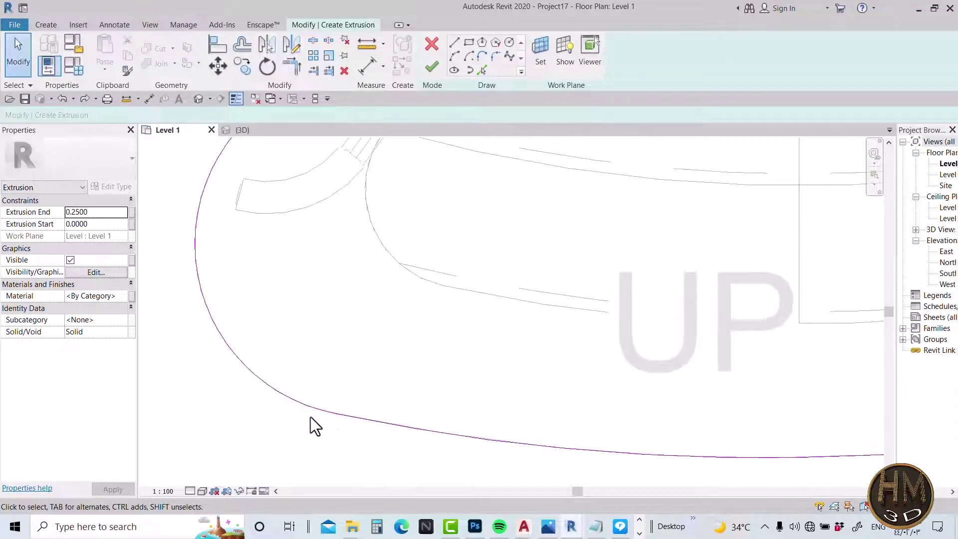
pyautogui.scroll(2, 310, 417)
pyautogui.scroll(1, 370, 424)
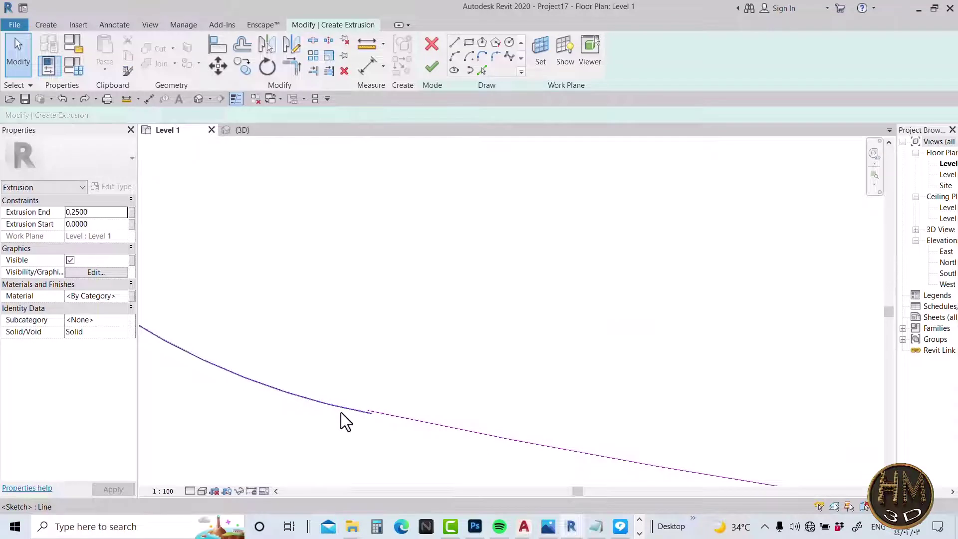
pyautogui.press('t')
pyautogui.press('r')
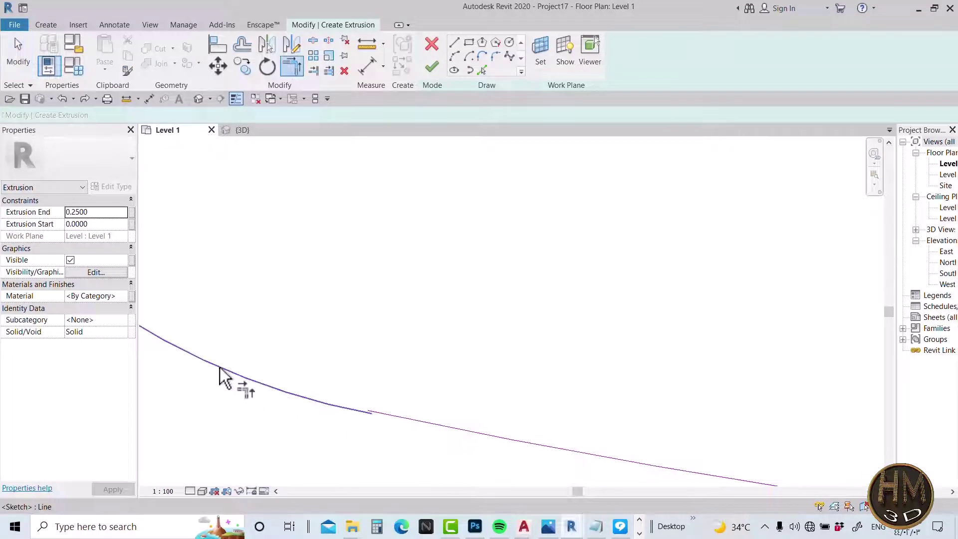
pyautogui.click(370, 418)
pyautogui.press('Escape')
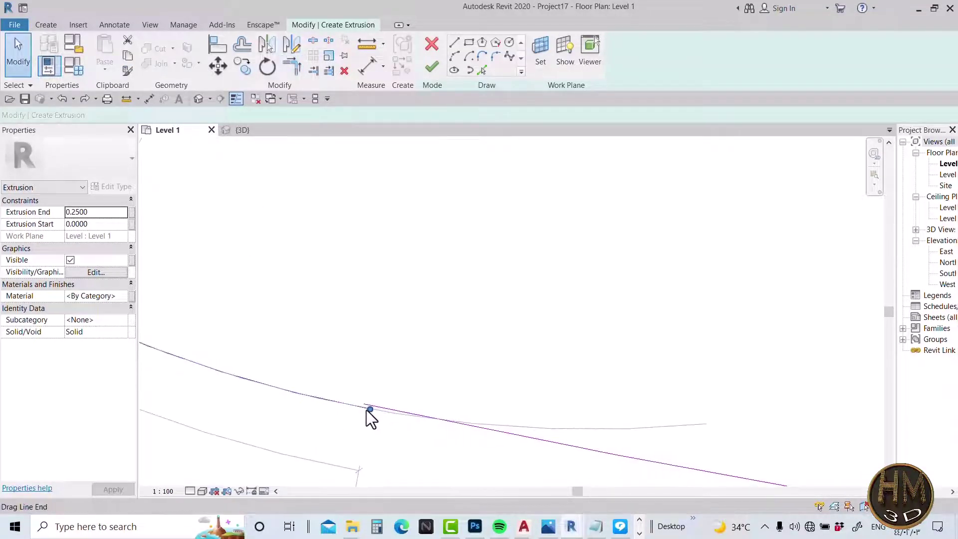
# Step: Drag the straight sketch line's end leftward and trim it to the lower-left arc corner
pyautogui.click(367, 409)
pyautogui.moveTo(367, 409); pyautogui.dragTo(360, 402)
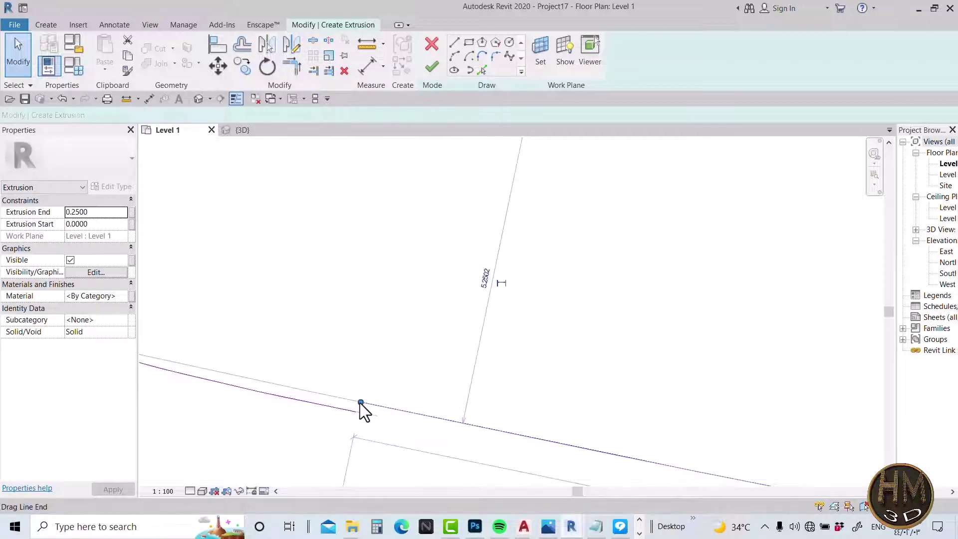
pyautogui.moveTo(368, 405); pyautogui.dragTo(379, 406, button='middle')
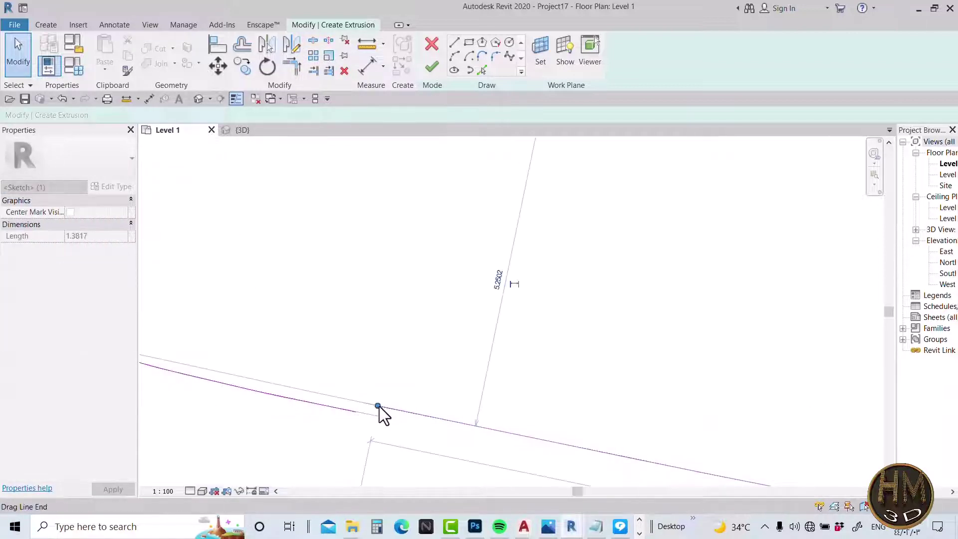
pyautogui.moveTo(377, 405); pyautogui.dragTo(379, 394)
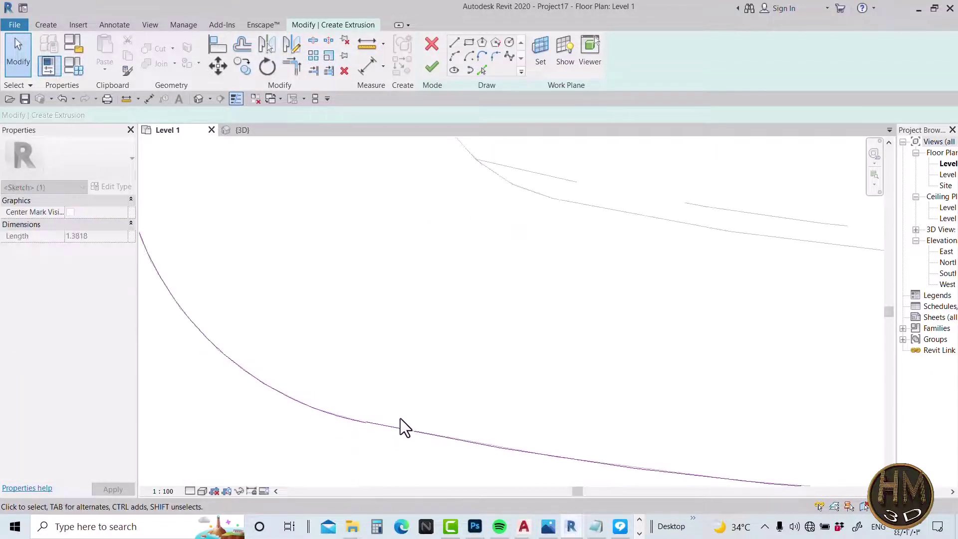
pyautogui.moveTo(385, 432); pyautogui.dragTo(176, 386)
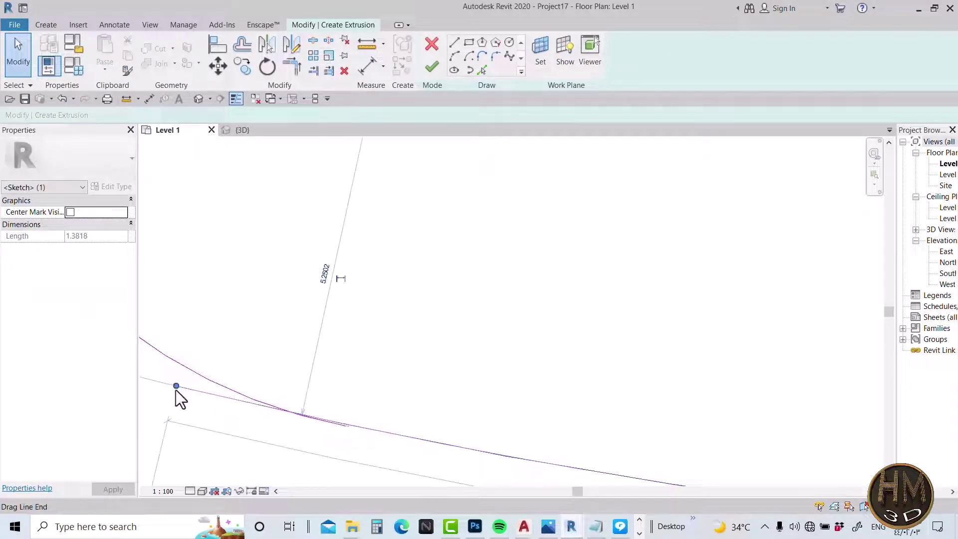
pyautogui.click(433, 387)
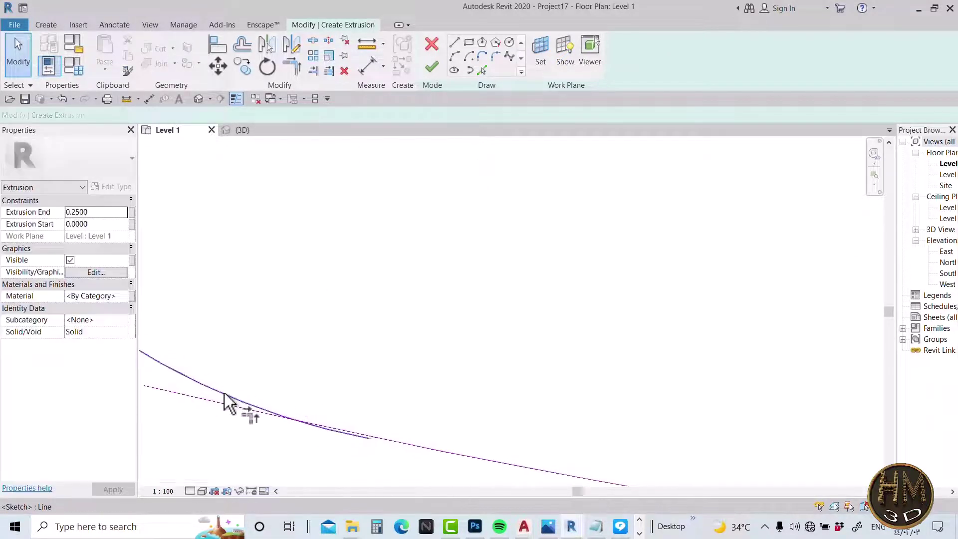
pyautogui.click(427, 446)
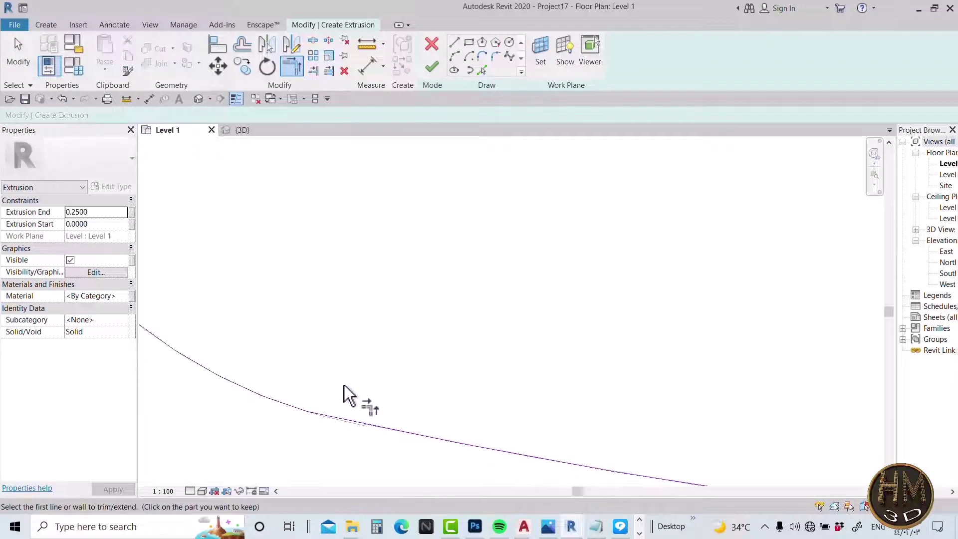
pyautogui.click(244, 397)
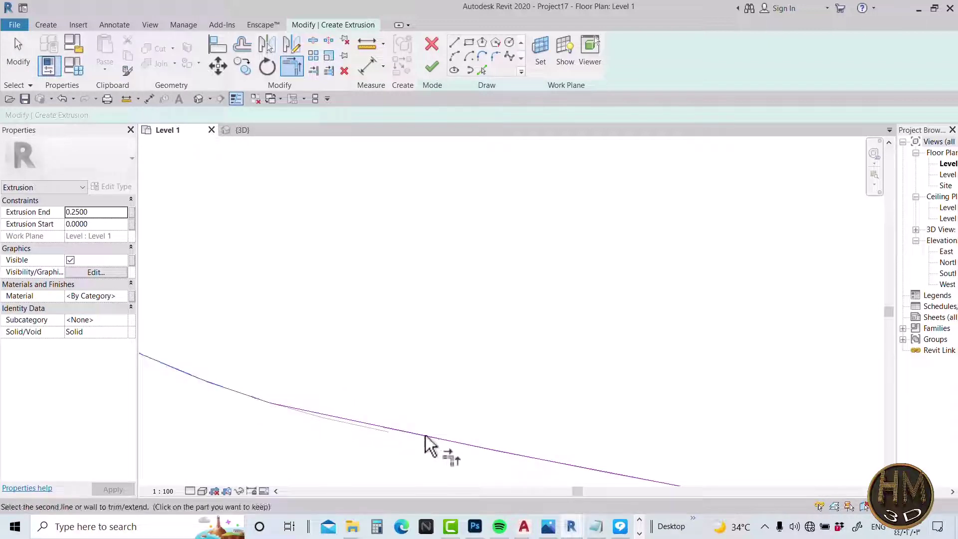
pyautogui.press('Escape')
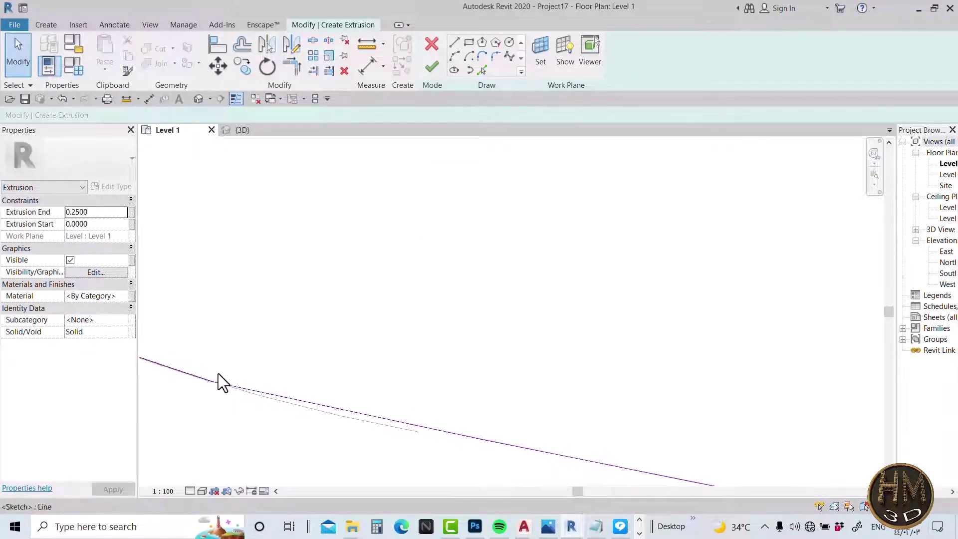
# Step: Inspect the short sketch arc at the right-hand curved corner of the outline
pyautogui.scroll(-2, 310, 419)
pyautogui.scroll(-2, 314, 402)
pyautogui.scroll(-3, 307, 399)
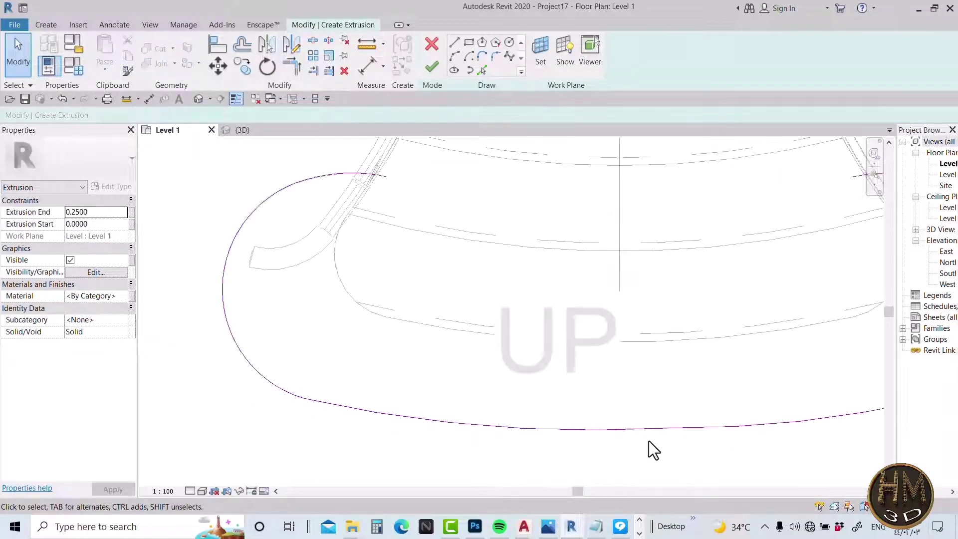
pyautogui.moveTo(650, 449); pyautogui.dragTo(483, 442, button='middle')
pyautogui.scroll(2, 674, 386)
pyautogui.scroll(2, 591, 384)
pyautogui.scroll(2, 543, 396)
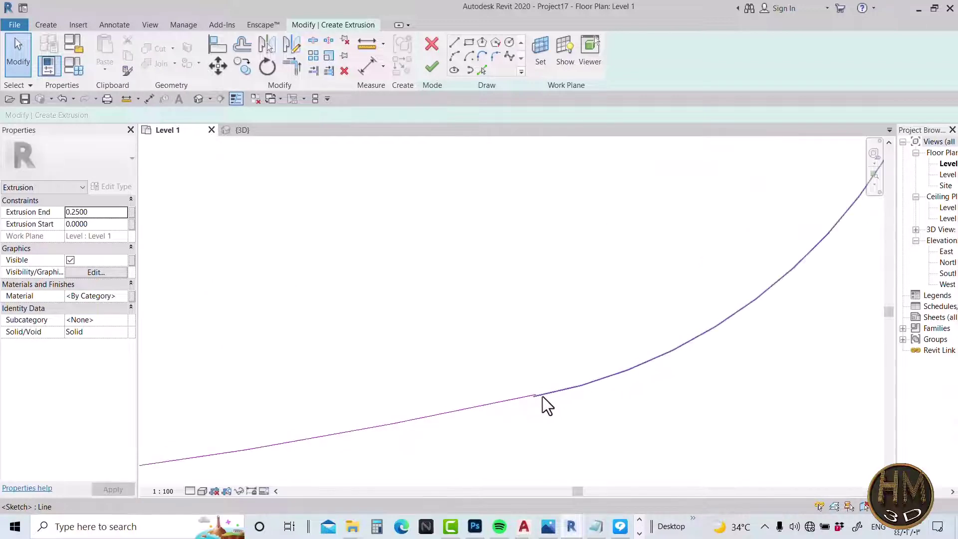
pyautogui.scroll(2, 539, 397)
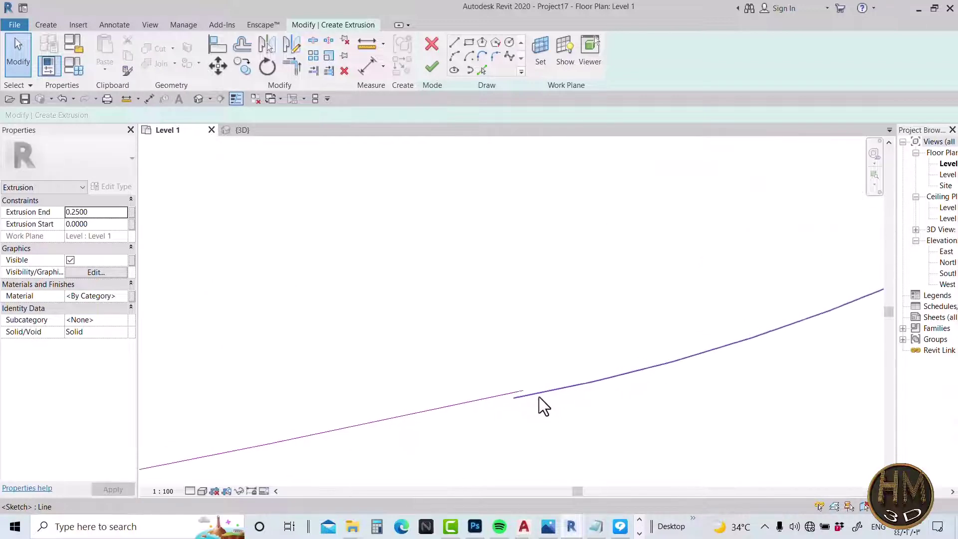
pyautogui.click(511, 397)
pyautogui.press('Escape')
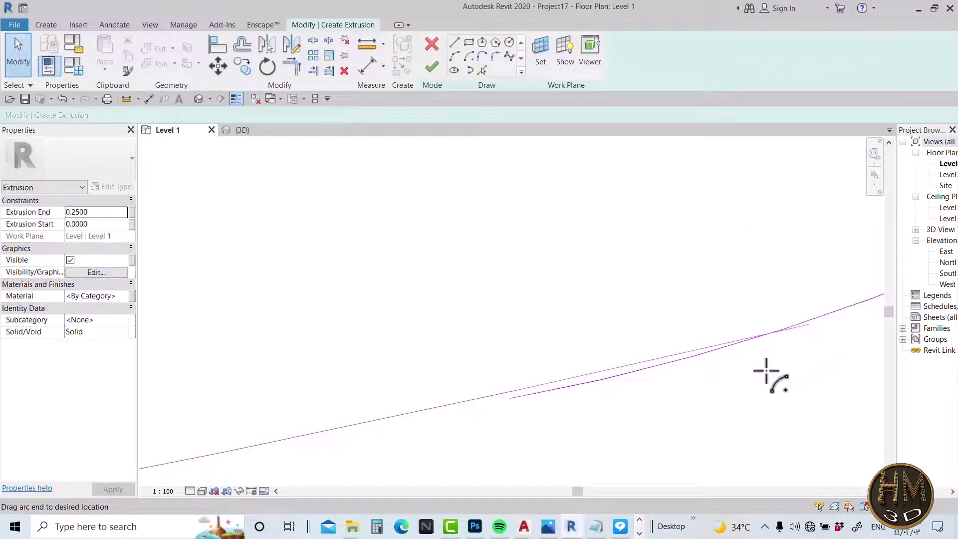
pyautogui.press('Escape')
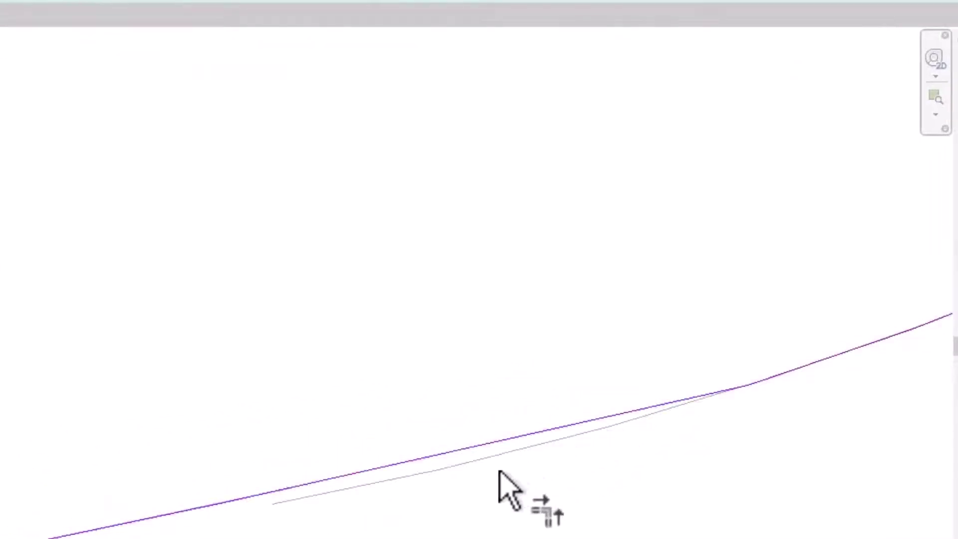
# Step: Complete the final arc across the stair and finish the sketch into a solid extrusion
pyautogui.scroll(-2, 428, 480)
pyautogui.scroll(-2, 406, 487)
pyautogui.scroll(-2, 419, 528)
pyautogui.scroll(-3, 419, 531)
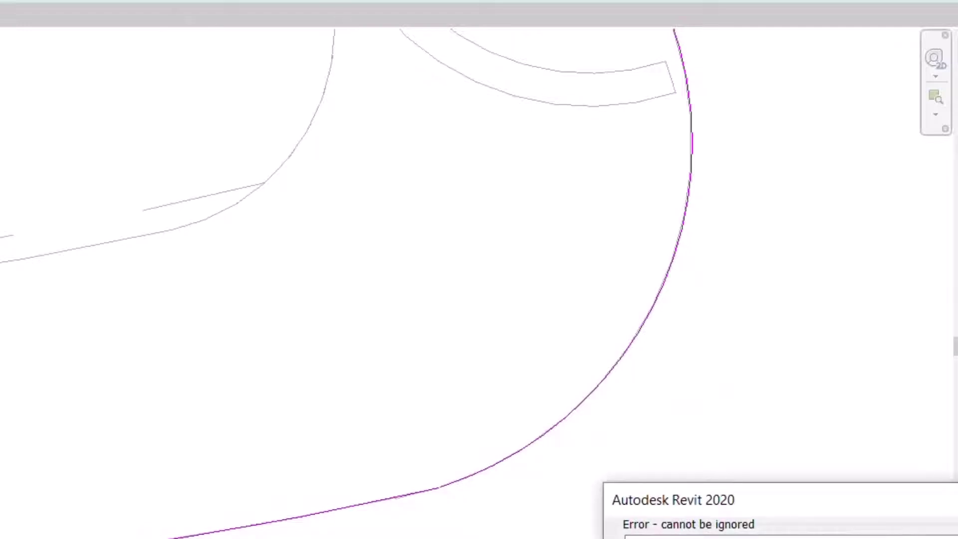
pyautogui.scroll(-1, 539, 530)
pyautogui.scroll(-2, 534, 535)
pyautogui.scroll(-2, 434, 259)
pyautogui.scroll(3, 384, 244)
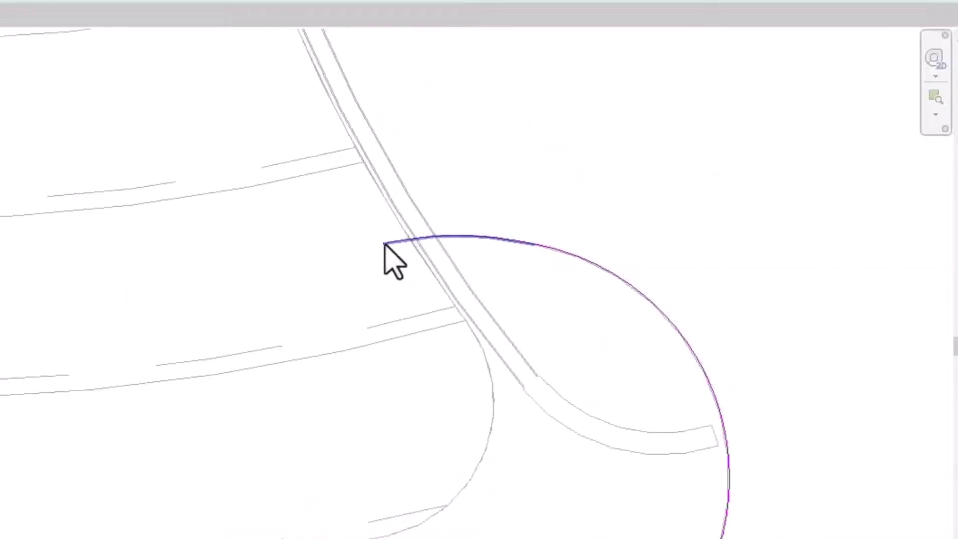
pyautogui.scroll(2, 496, 250)
pyautogui.scroll(2, 586, 273)
pyautogui.scroll(2, 556, 261)
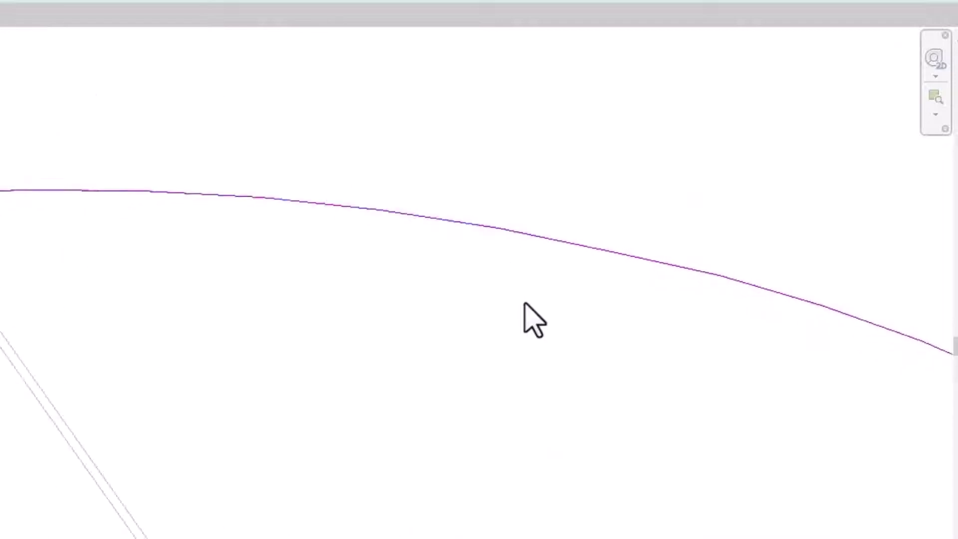
pyautogui.scroll(1, 609, 256)
pyautogui.scroll(-2, 652, 349)
pyautogui.scroll(-1, 353, 96)
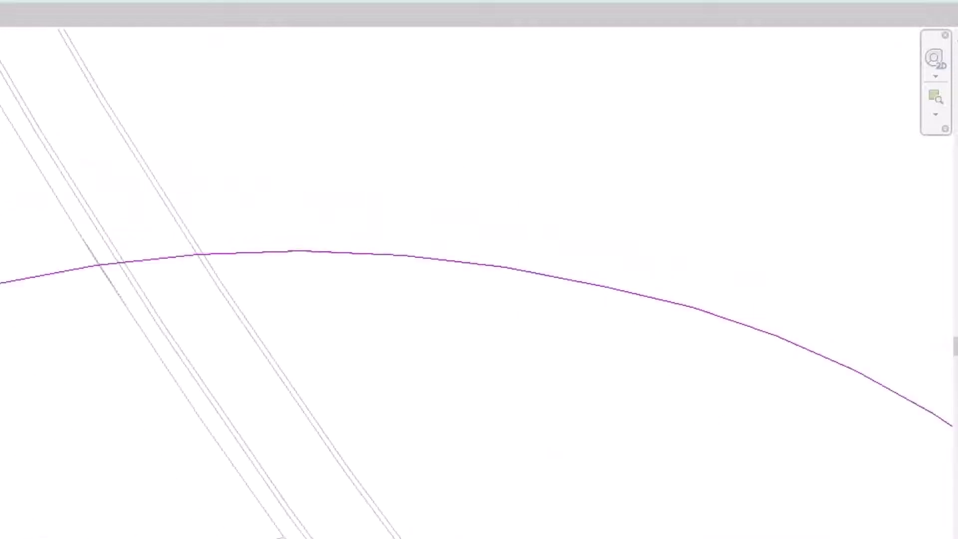
pyautogui.scroll(-4, 519, 342)
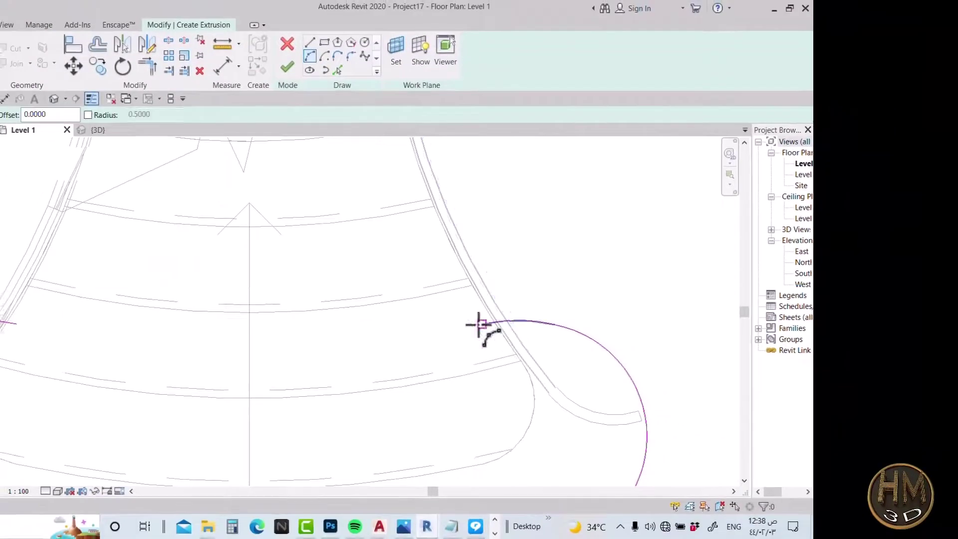
pyautogui.scroll(-1, 468, 331)
pyautogui.scroll(2, 165, 339)
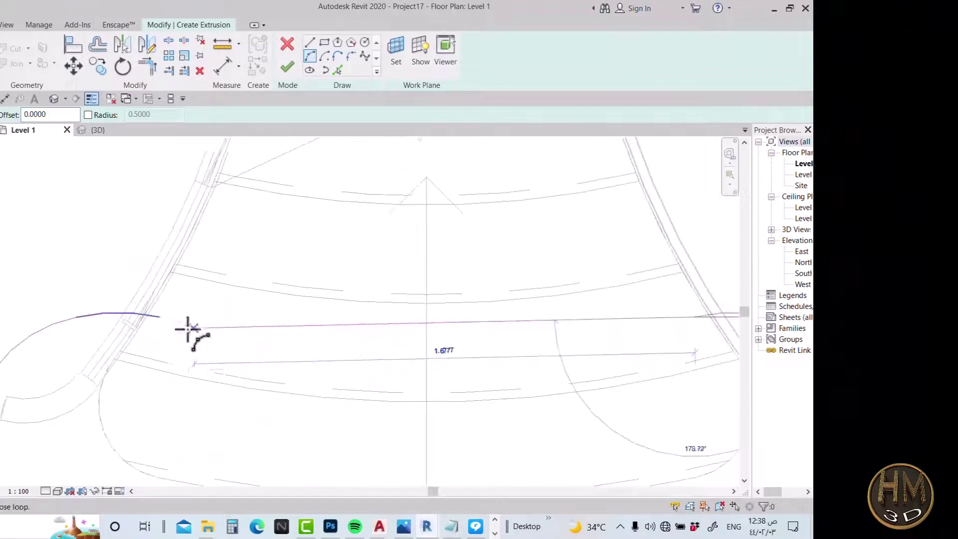
pyautogui.click(159, 317)
pyautogui.click(372, 342)
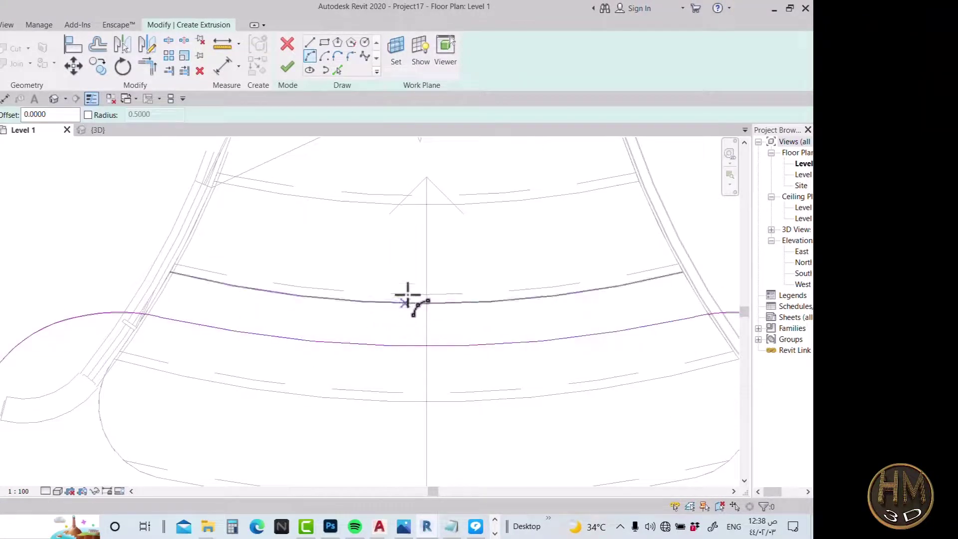
pyautogui.click(287, 67)
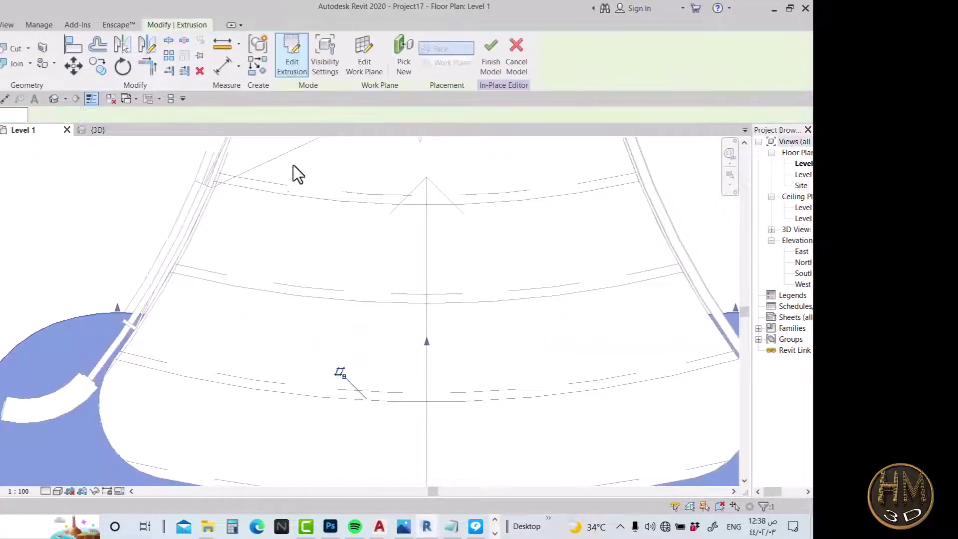
# Step: Deselect the base extrusion and finish the Generic Models 1 in-place landing slab
pyautogui.scroll(-2, 292, 166)
pyautogui.scroll(-1, 261, 284)
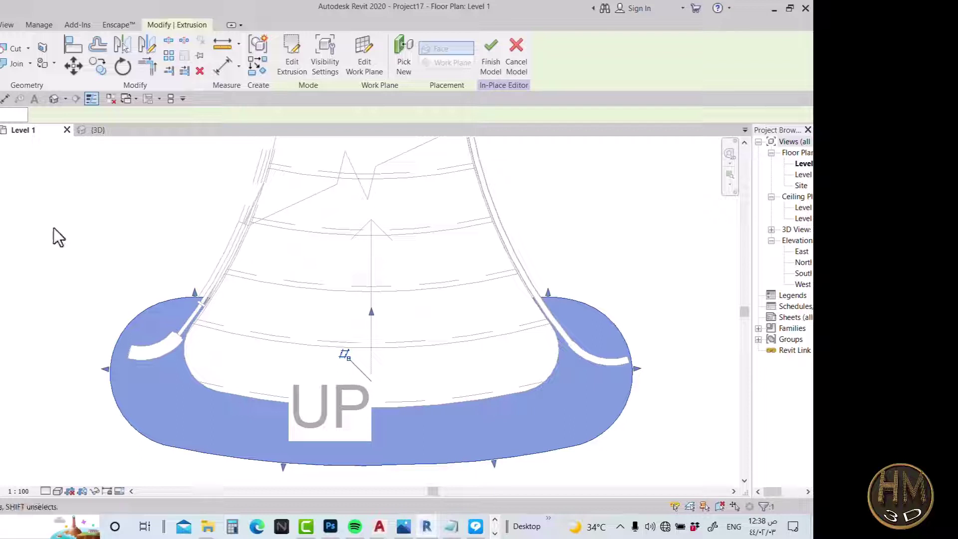
pyautogui.press('Escape')
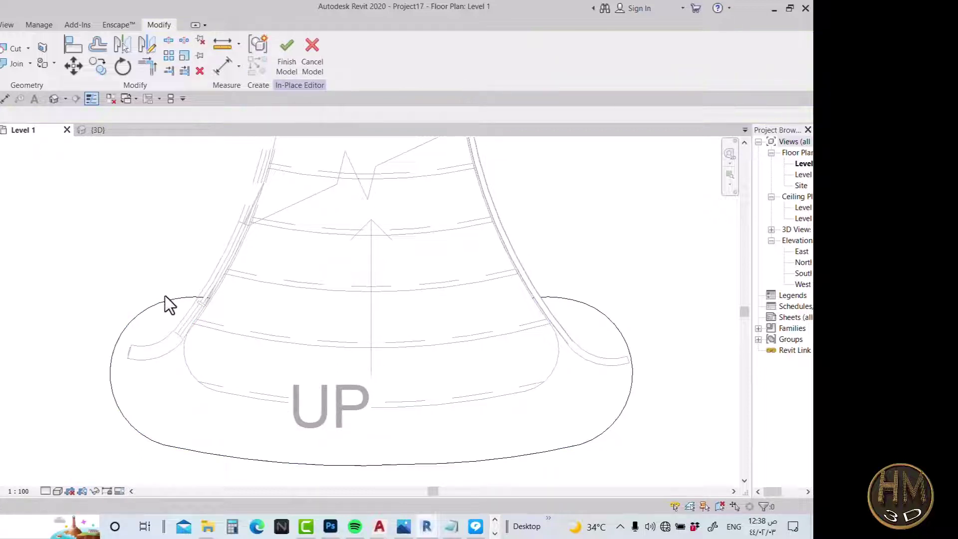
pyautogui.click(160, 304)
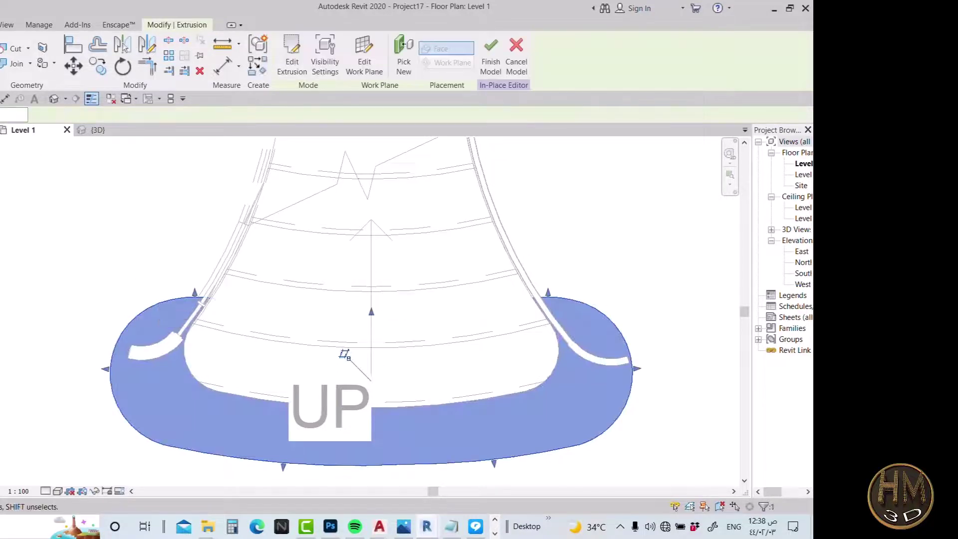
pyautogui.press('Escape')
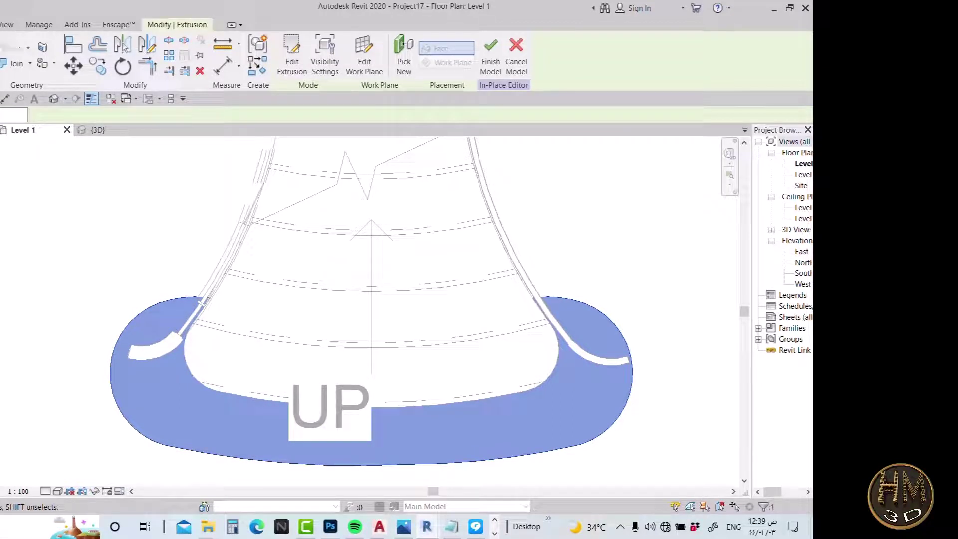
pyautogui.press('Escape')
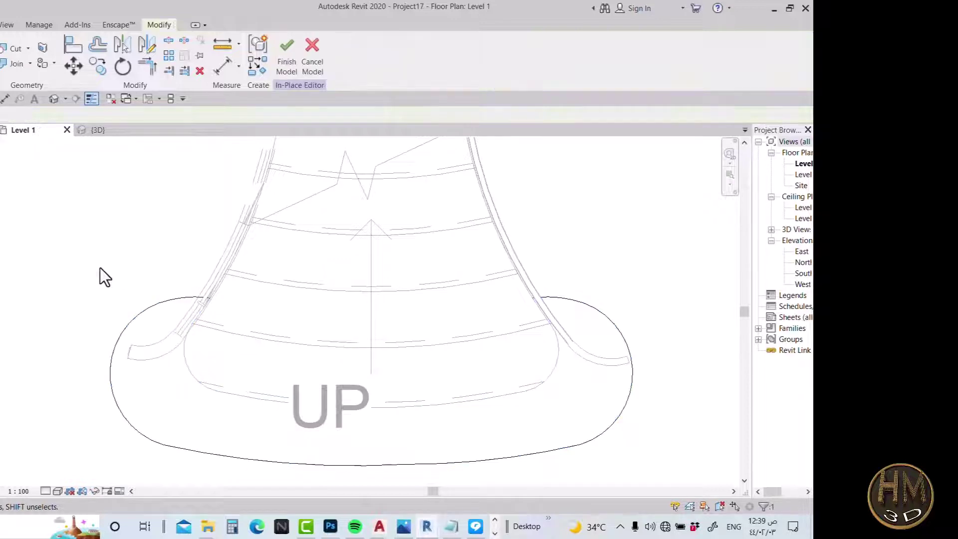
pyautogui.click(292, 63)
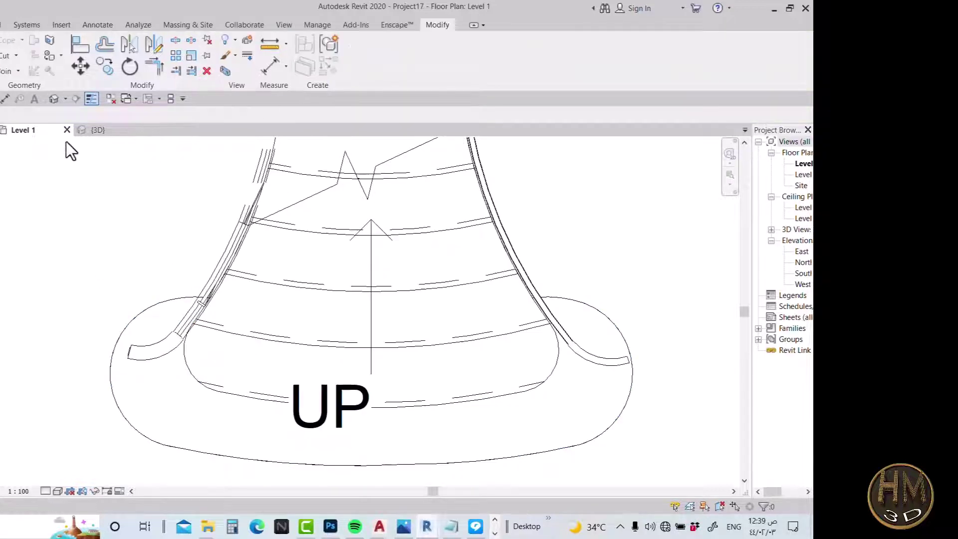
# Step: In the 3D view, open the stair's base slab for in-place editing
pyautogui.click(104, 132)
pyautogui.scroll(-2, 290, 274)
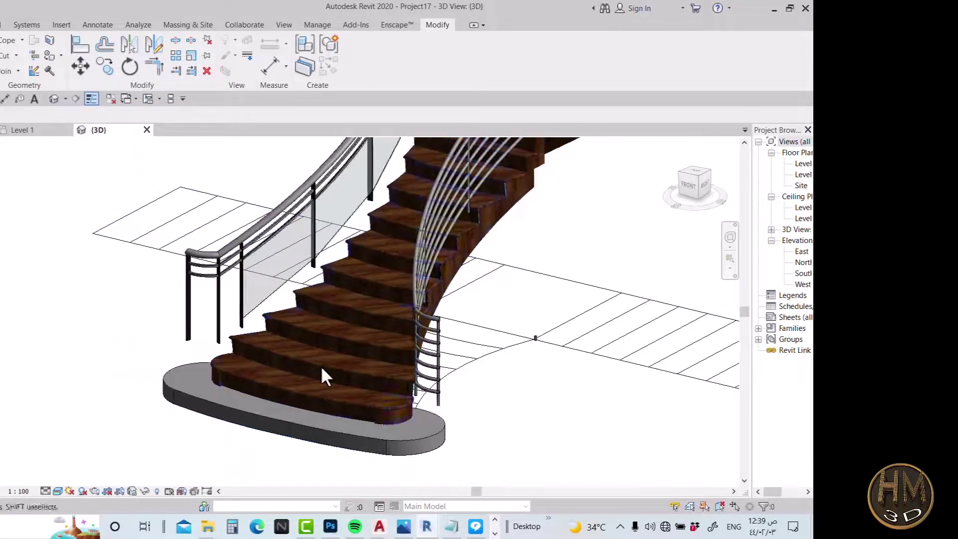
pyautogui.scroll(3, 406, 429)
pyautogui.scroll(3, 422, 421)
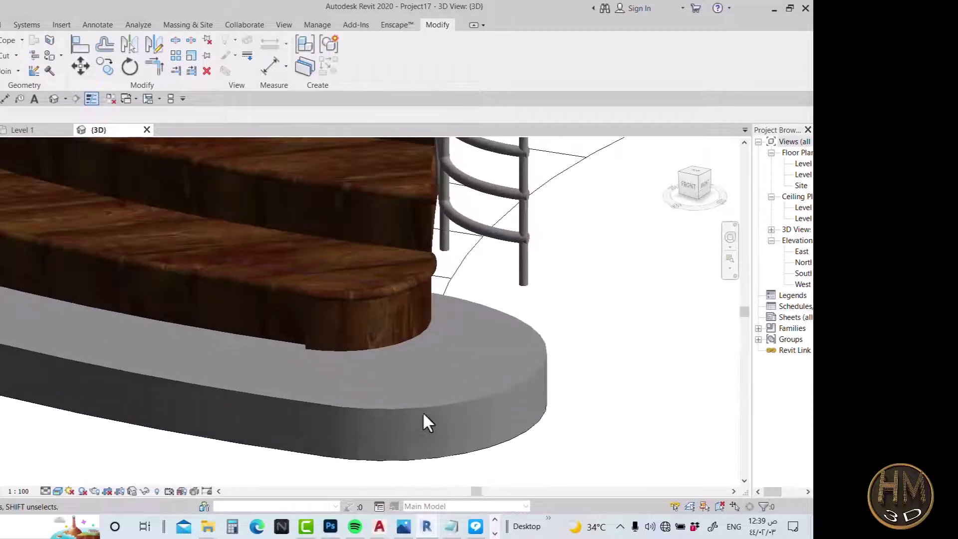
pyautogui.click(385, 428)
pyautogui.press('Escape')
pyautogui.scroll(-3, 385, 427)
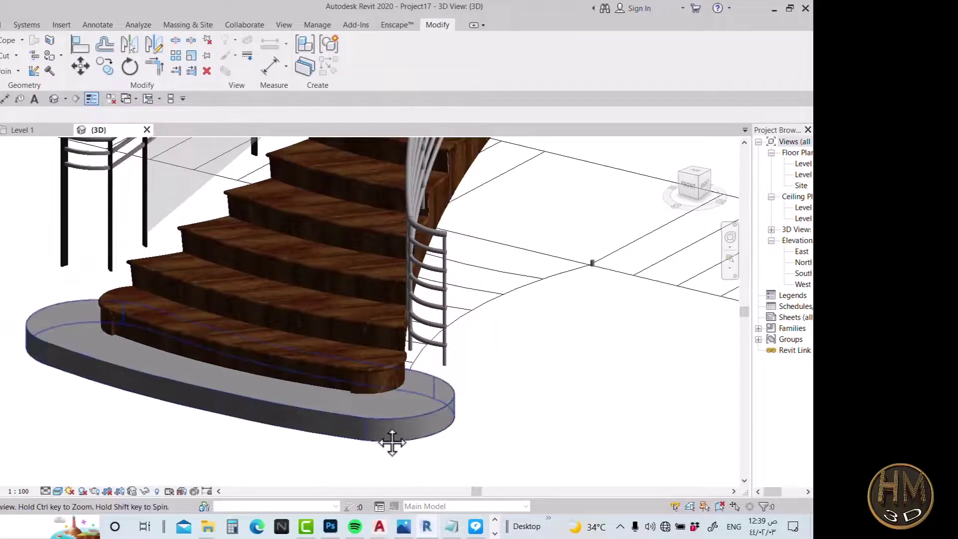
pyautogui.click(356, 421)
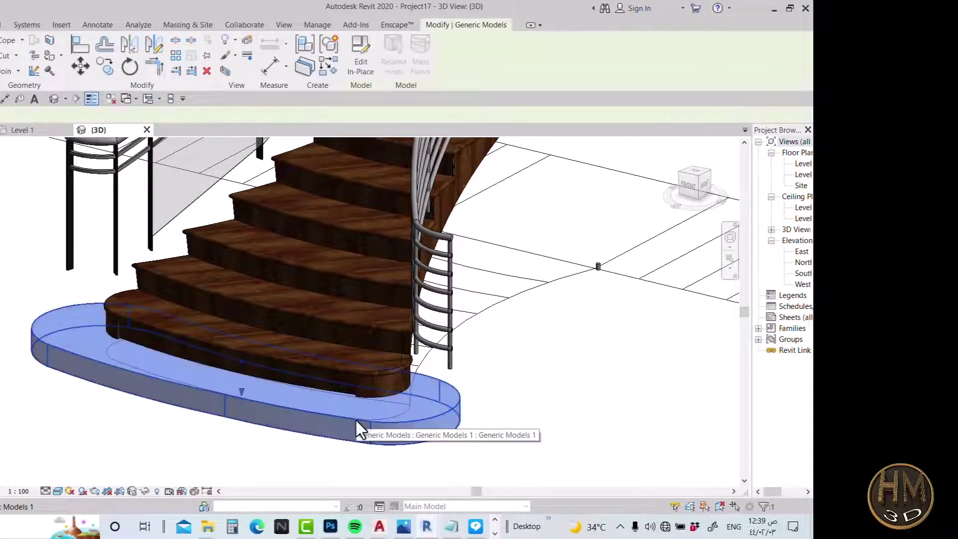
pyautogui.doubleClick(355, 420)
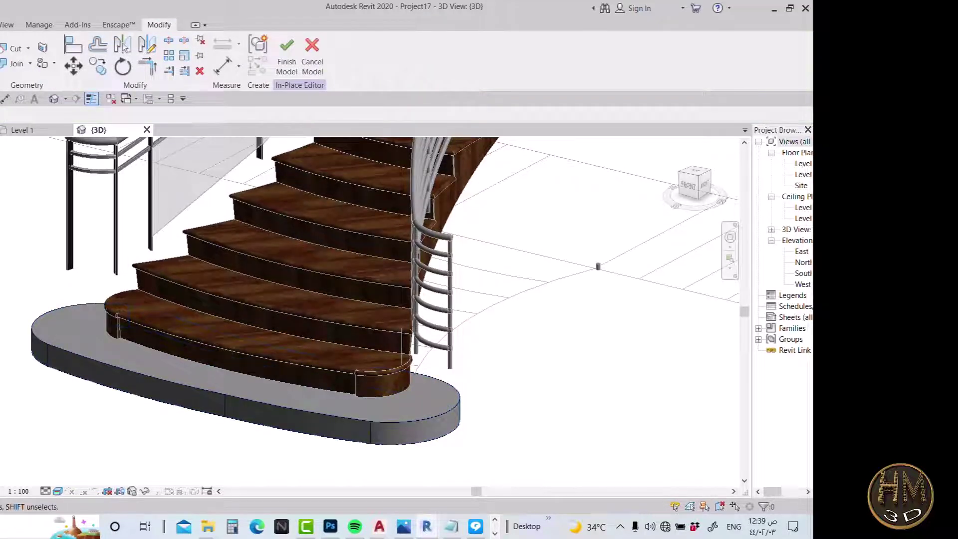
# Step: Assign the 001stair wood material to the base extrusion
pyautogui.click(199, 386)
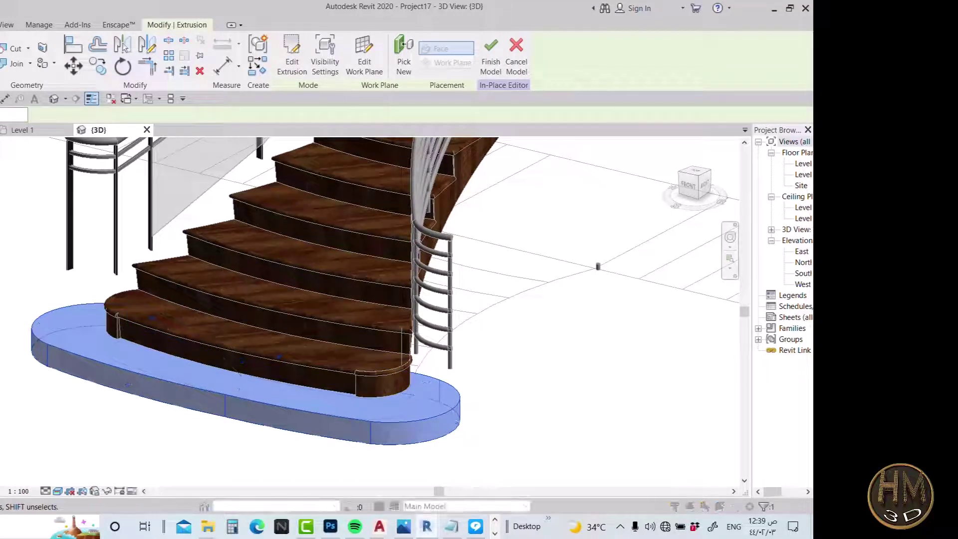
pyautogui.press('m')
pyautogui.press('a')
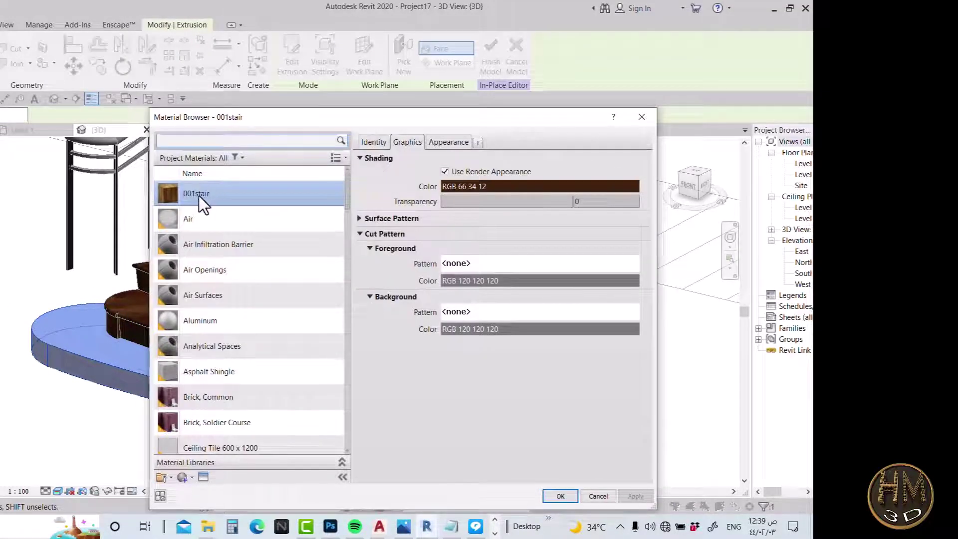
pyautogui.press('Escape')
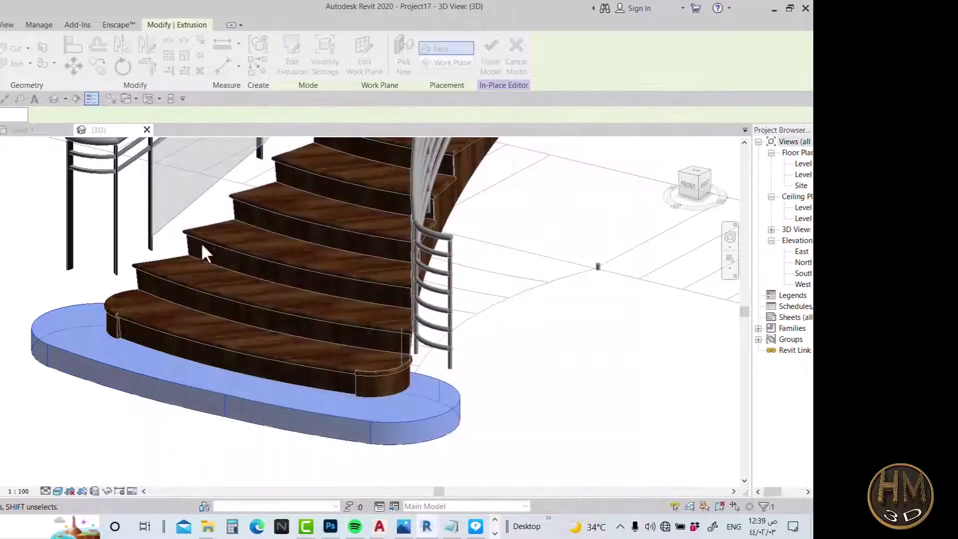
pyautogui.press('Escape')
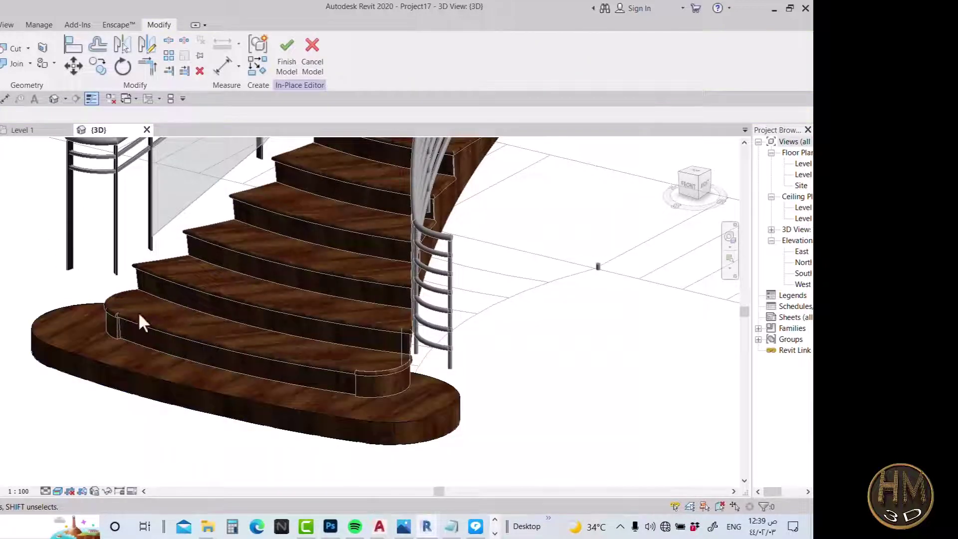
pyautogui.scroll(-3, 256, 342)
pyautogui.moveTo(342, 363); pyautogui.dragTo(335, 445, button='middle')
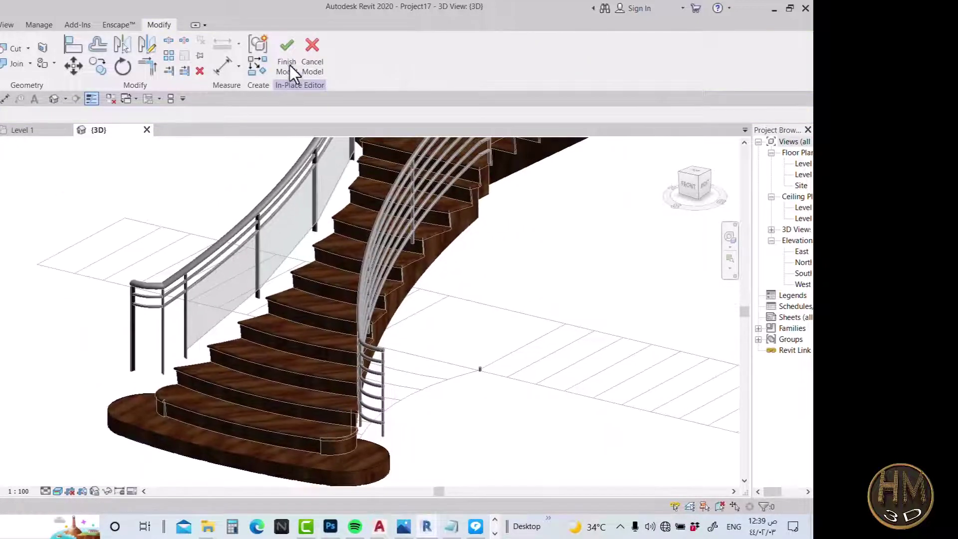
# Step: Finish the wooden base slab model and orbit to show the upper flight
pyautogui.click(289, 53)
pyautogui.moveTo(429, 345)
pyautogui.keyDown('shift'); pyautogui.mouseDown(button='middle')
pyautogui.moveTo(399, 432)
pyautogui.moveTo(391, 359)
pyautogui.mouseUp(button='middle'); pyautogui.keyUp('shift')
pyautogui.scroll(-2, 392, 359)
pyautogui.moveTo(418, 391)
pyautogui.keyDown('shift'); pyautogui.mouseDown(button='middle')
pyautogui.moveTo(432, 444)
pyautogui.moveTo(377, 450)
pyautogui.mouseUp(button='middle'); pyautogui.keyUp('shift')
pyautogui.scroll(2, 160, 365)
# Step: Duplicate the glass railing type as 'Glass Panel - Bottom Fill 2' and review its baluster placement
pyautogui.click(263, 345)
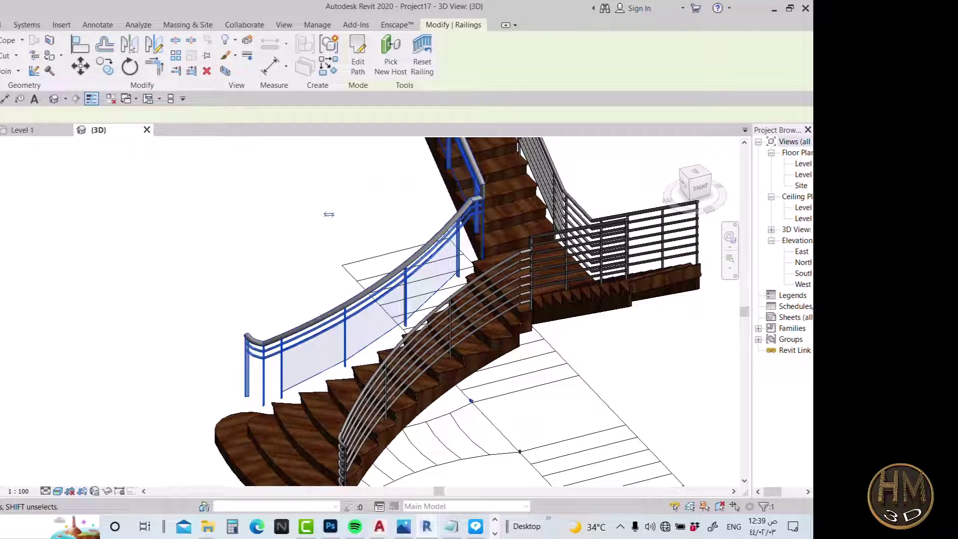
pyautogui.hotkey('ctrl', '1')
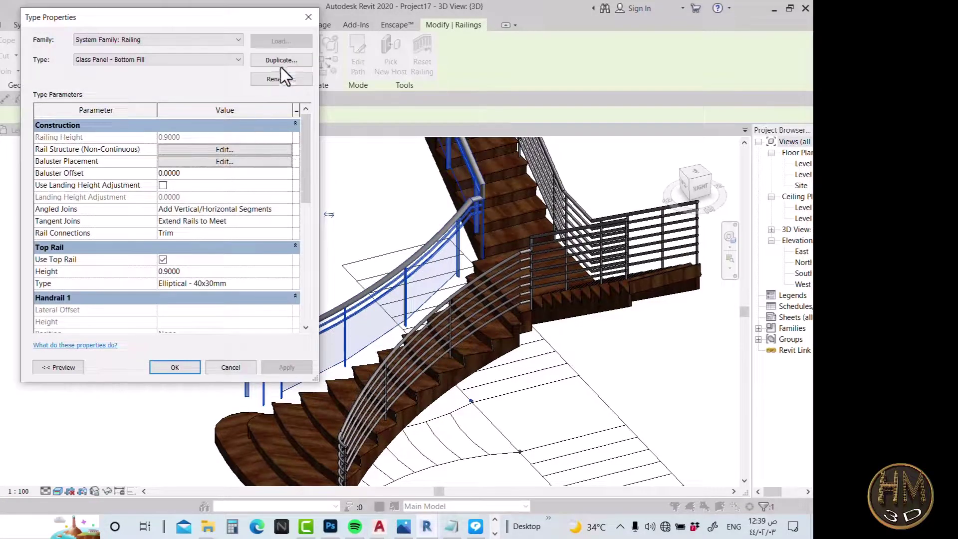
pyautogui.click(281, 60)
pyautogui.click(159, 225)
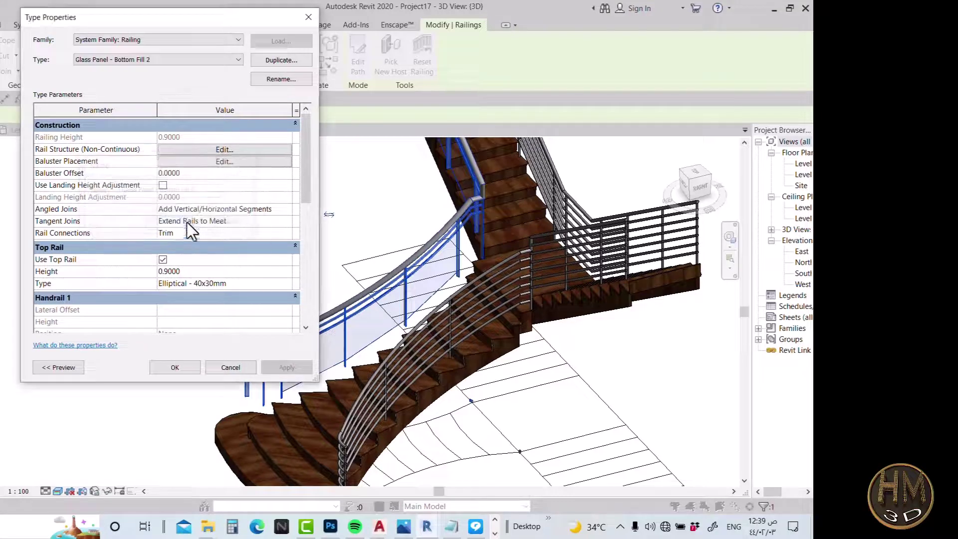
pyautogui.click(212, 161)
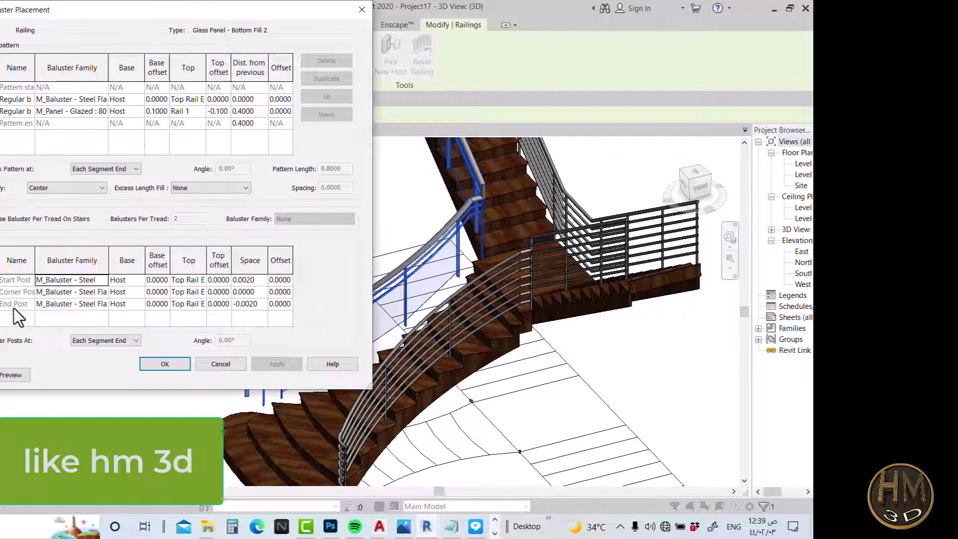
pyautogui.click(217, 366)
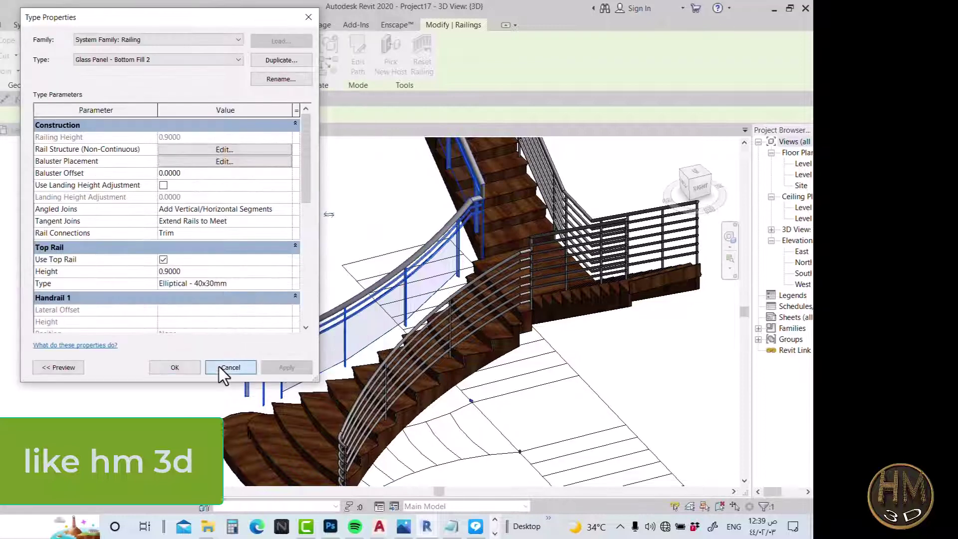
pyautogui.click(218, 366)
pyautogui.scroll(-2, 226, 269)
# Step: Load the M_Post - Square w Ball.rfa family from the Balusters library folder
pyautogui.moveTo(274, 296); pyautogui.dragTo(271, 304, button='middle')
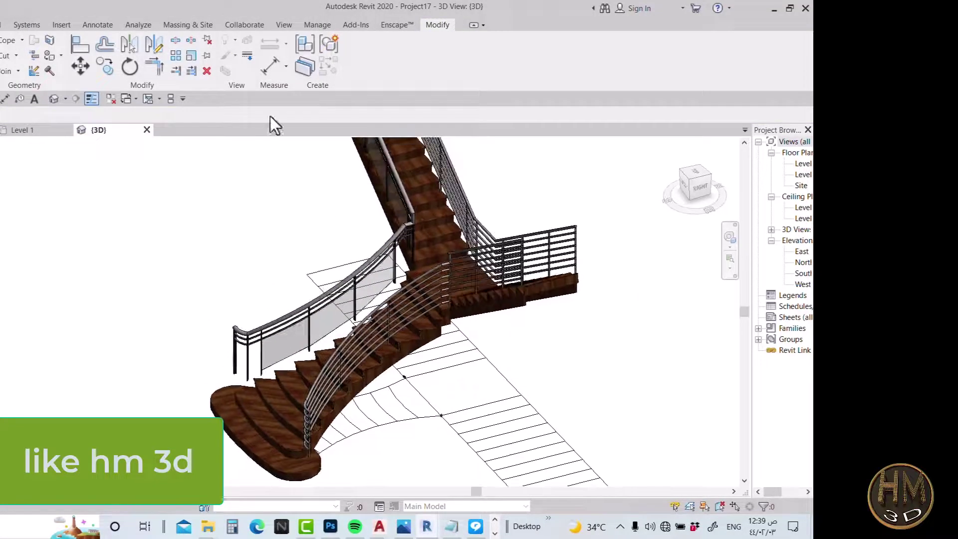
pyautogui.click(274, 70)
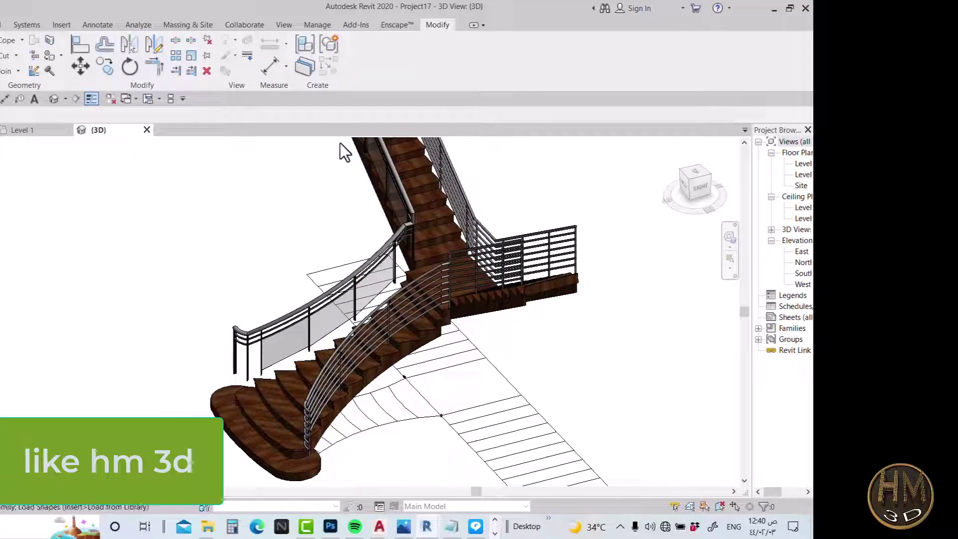
pyautogui.scroll(-1, 330, 175)
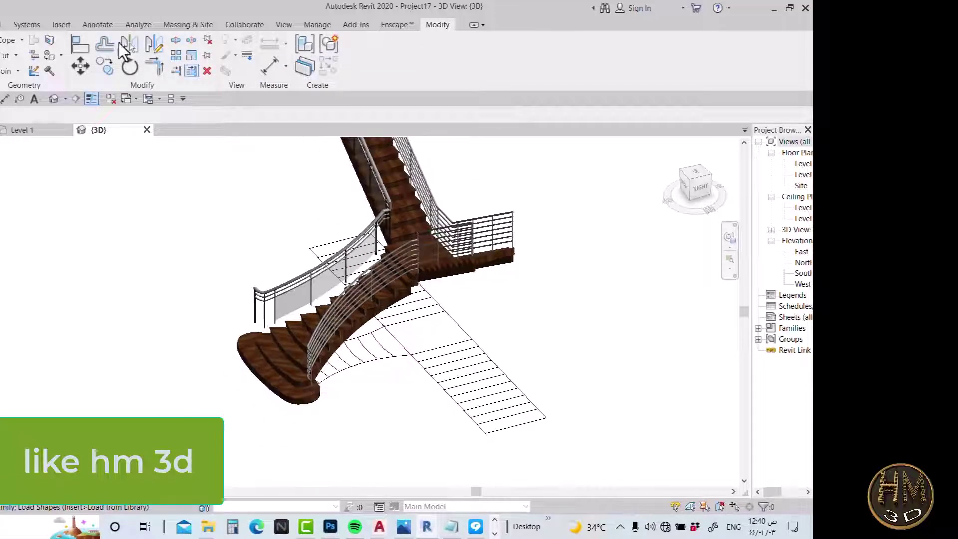
pyautogui.click(60, 25)
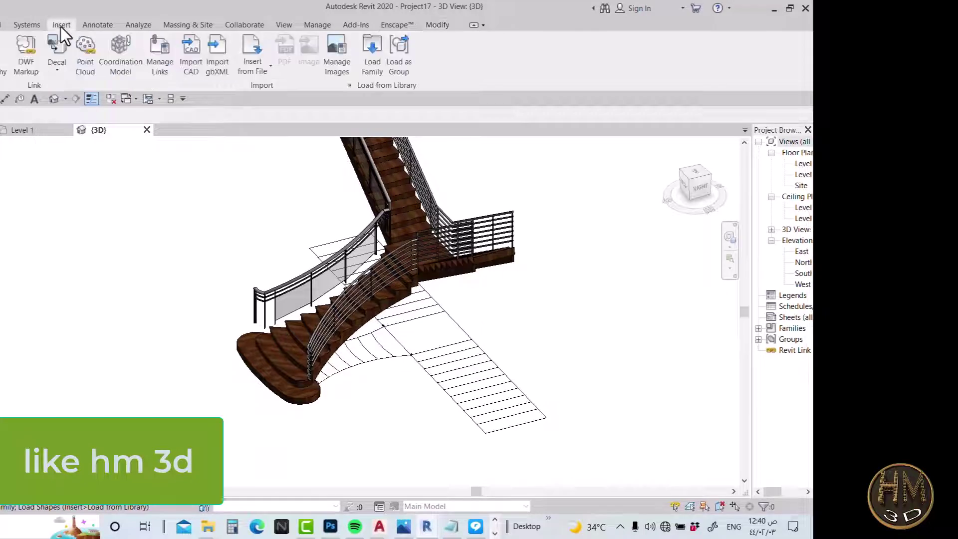
pyautogui.click(378, 55)
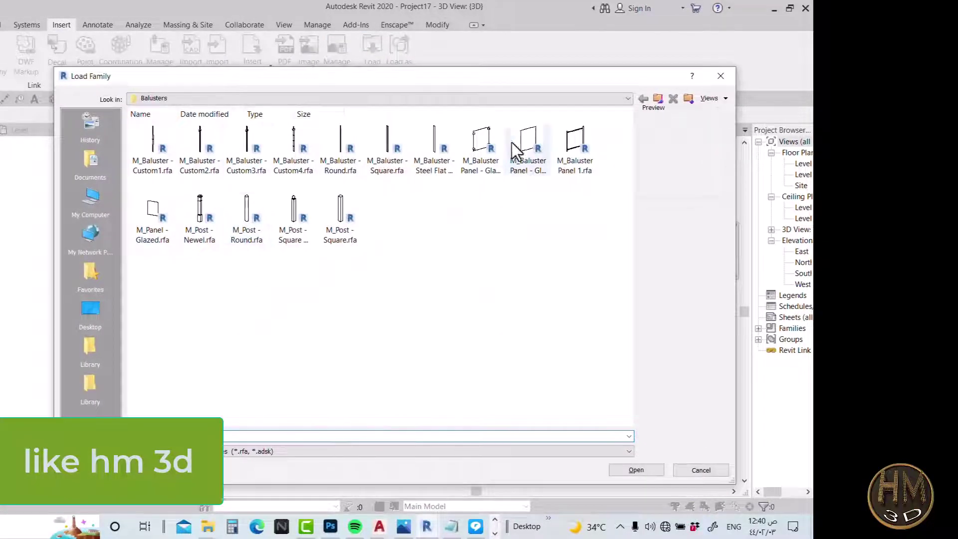
pyautogui.click(200, 212)
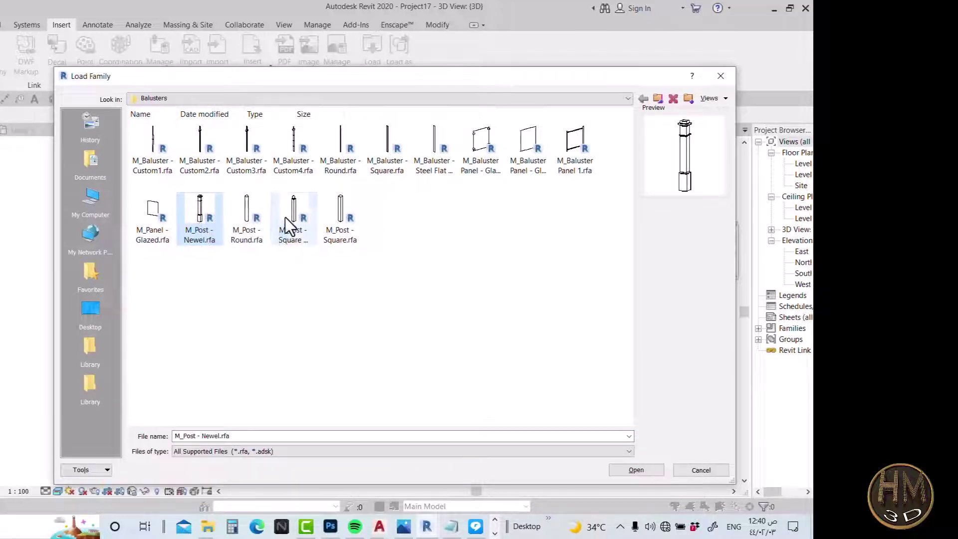
pyautogui.click(286, 217)
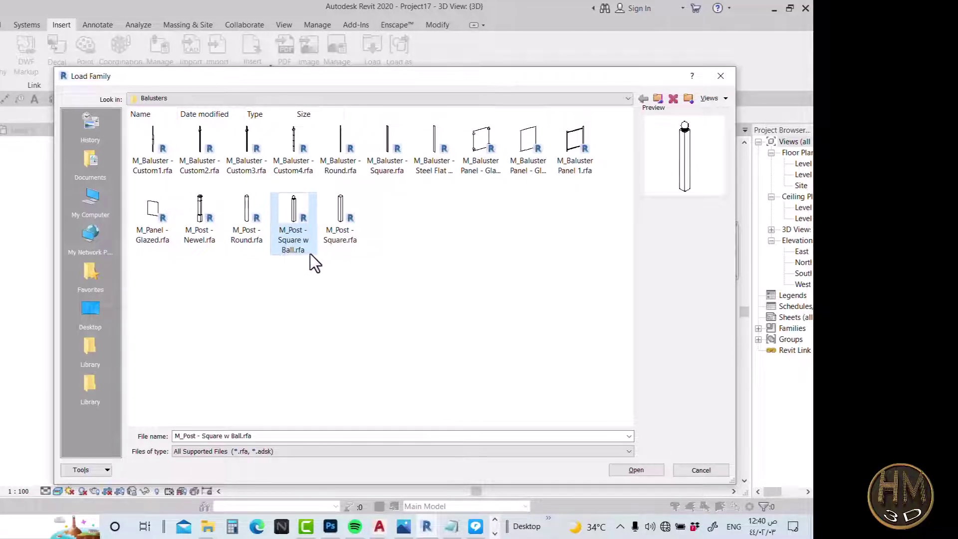
pyautogui.doubleClick(289, 208)
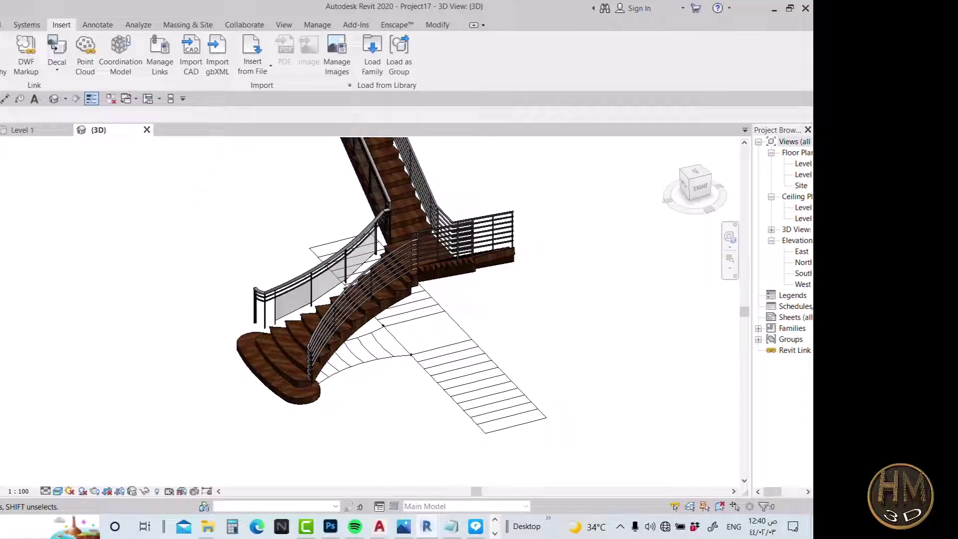
# Step: Set the glass railing type's start post to M_Post - Square w Ball : 150mm
pyautogui.click(268, 305)
pyautogui.click(7, 214)
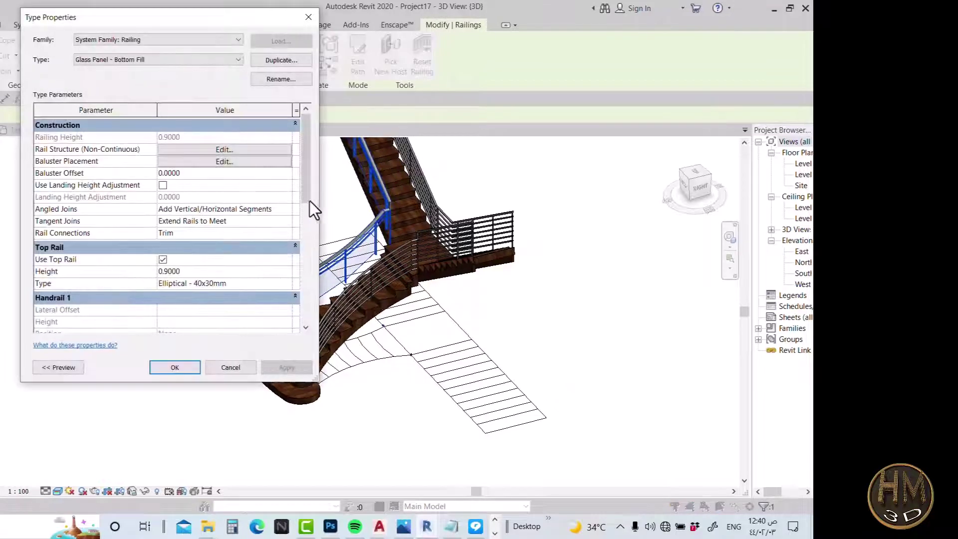
pyautogui.click(234, 162)
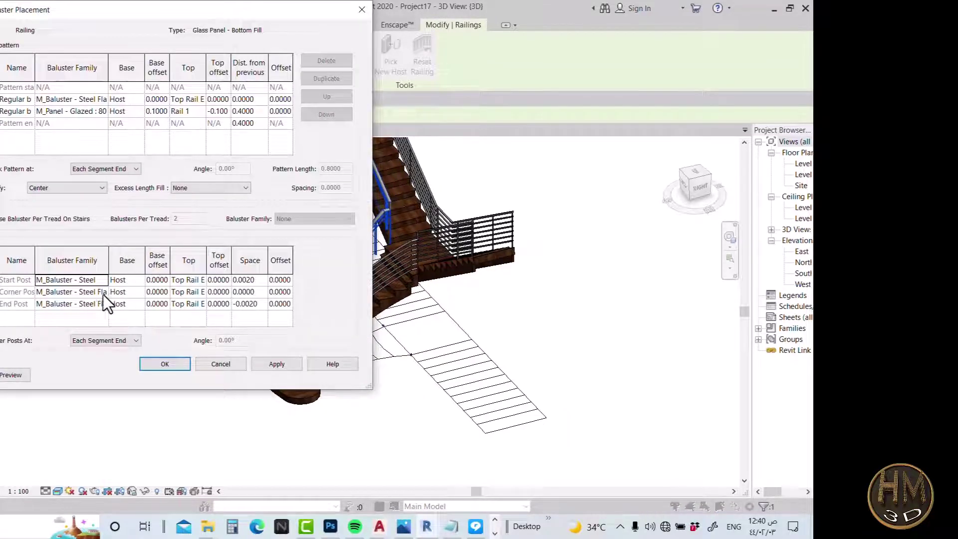
pyautogui.click(99, 280)
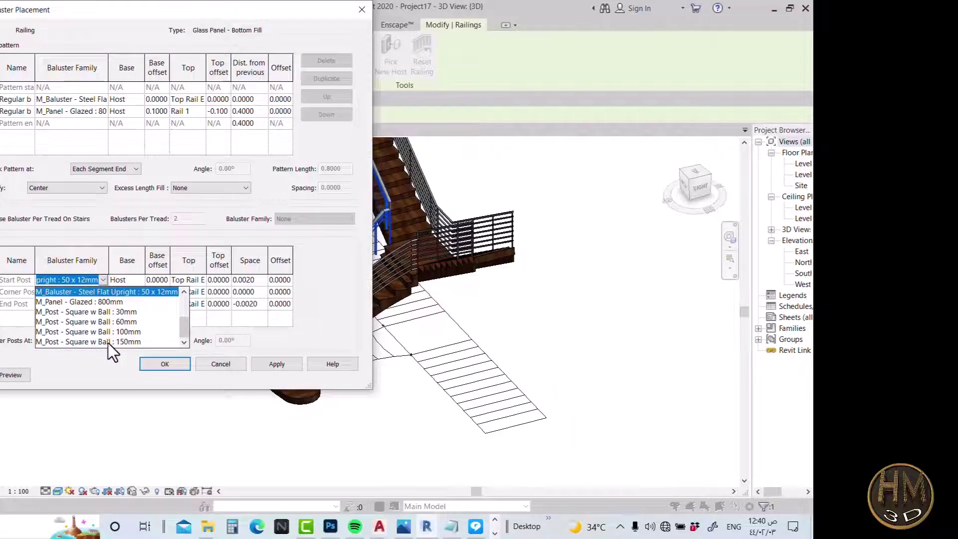
pyautogui.click(107, 342)
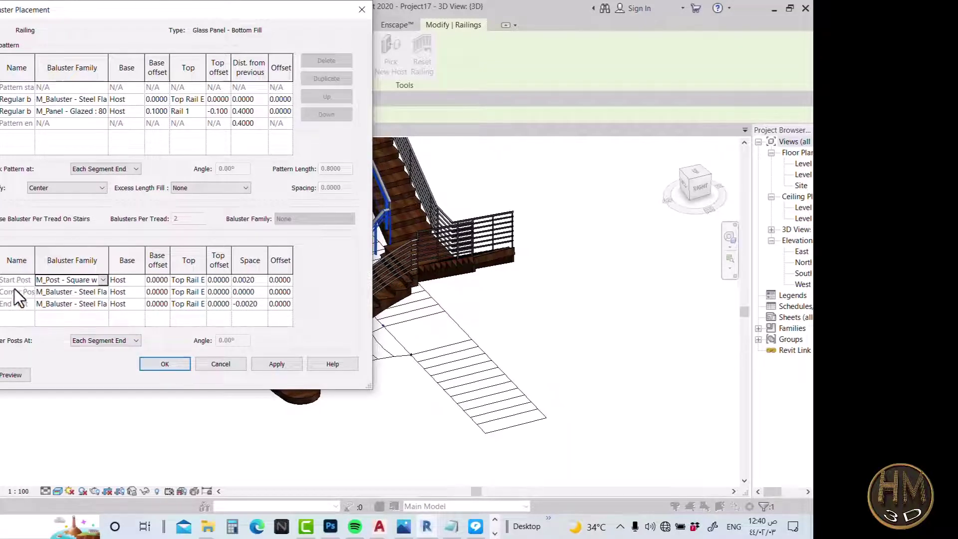
pyautogui.click(273, 366)
pyautogui.click(159, 364)
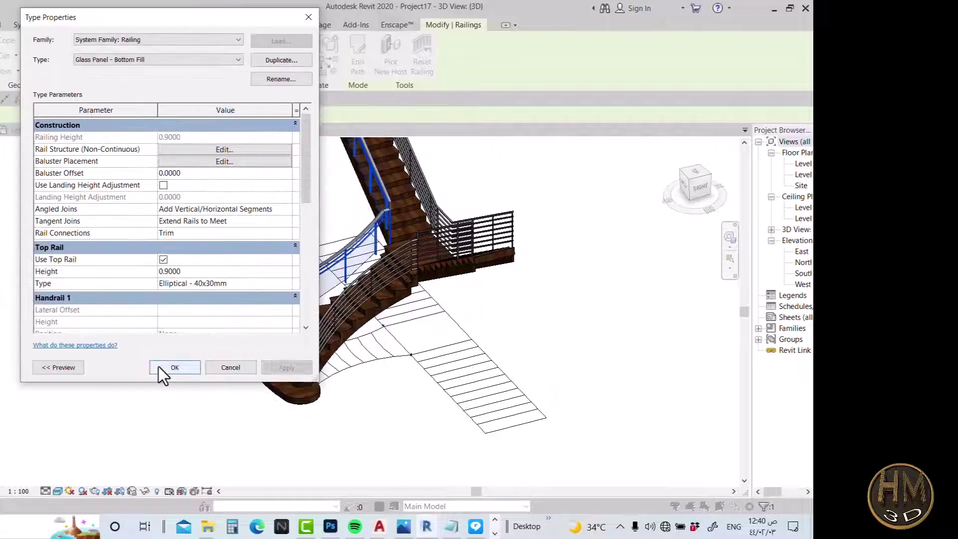
pyautogui.click(174, 367)
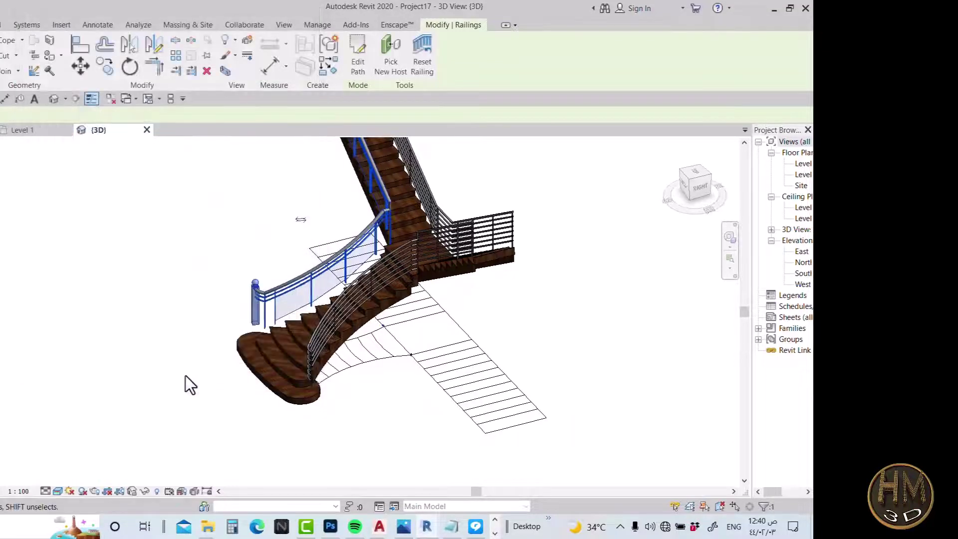
# Step: Orbit to see the whole curved stair and select the 900mm Pipe railing
pyautogui.scroll(3, 251, 328)
pyautogui.scroll(2, 270, 290)
pyautogui.scroll(-1, 265, 271)
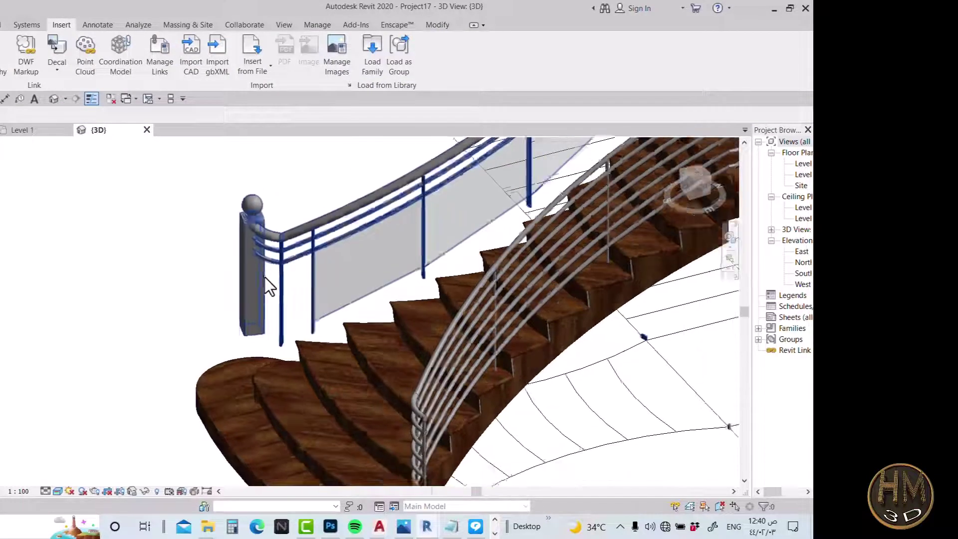
pyautogui.scroll(-3, 258, 319)
pyautogui.moveTo(334, 354)
pyautogui.keyDown('shift'); pyautogui.mouseDown(button='middle')
pyautogui.moveTo(381, 380)
pyautogui.moveTo(418, 351)
pyautogui.mouseUp(button='middle'); pyautogui.keyUp('shift')
pyautogui.scroll(2, 422, 356)
pyautogui.click(450, 385)
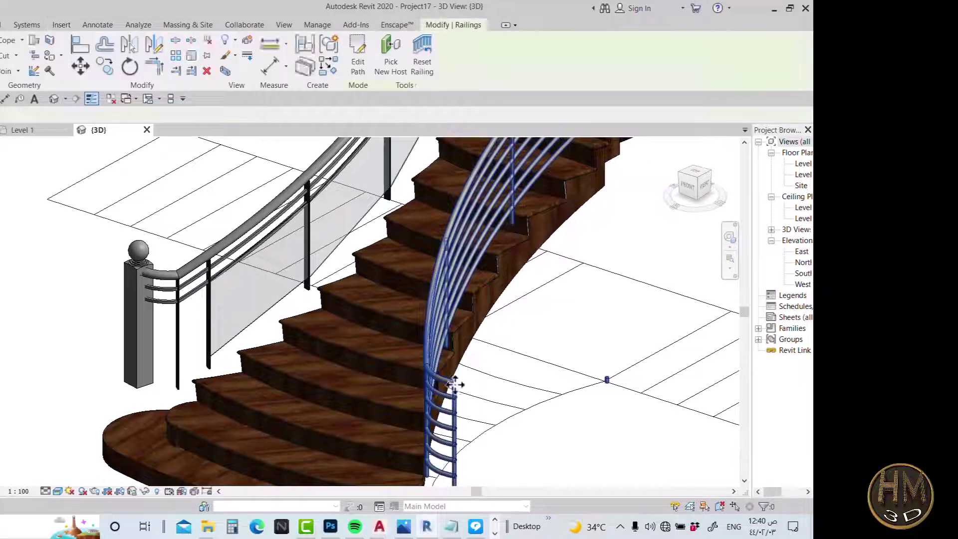
# Step: Set the pipe railing's start post to M_Post - Square w Ball
pyautogui.press('t')
pyautogui.press('p')
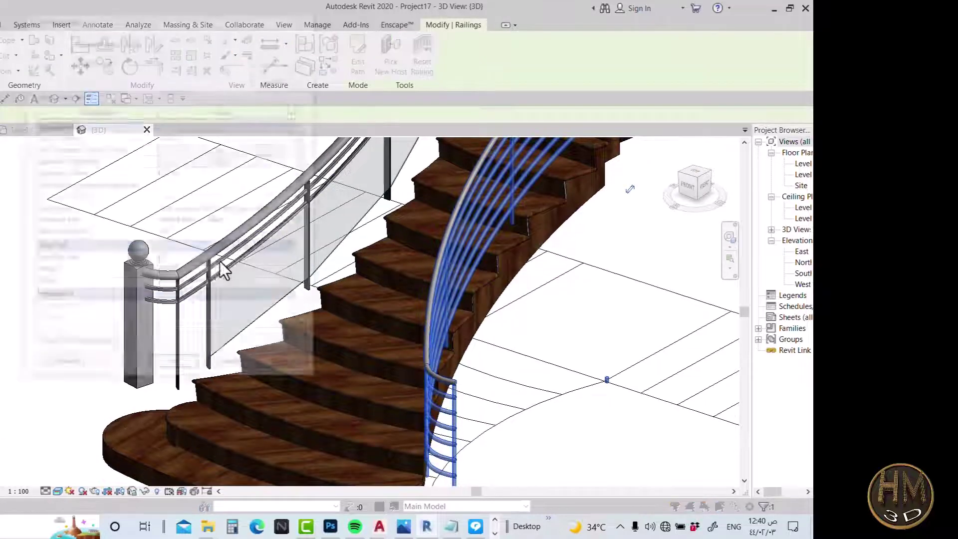
pyautogui.click(226, 163)
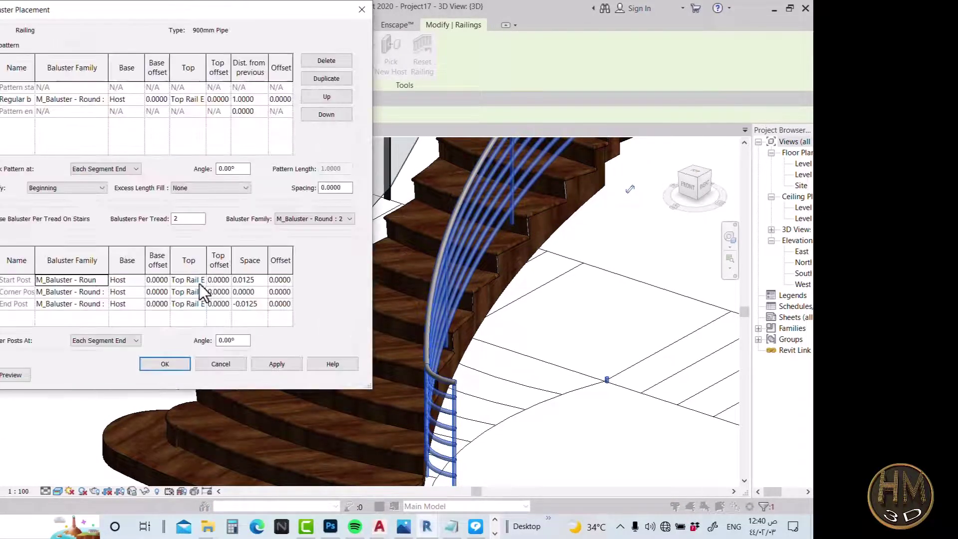
pyautogui.click(97, 279)
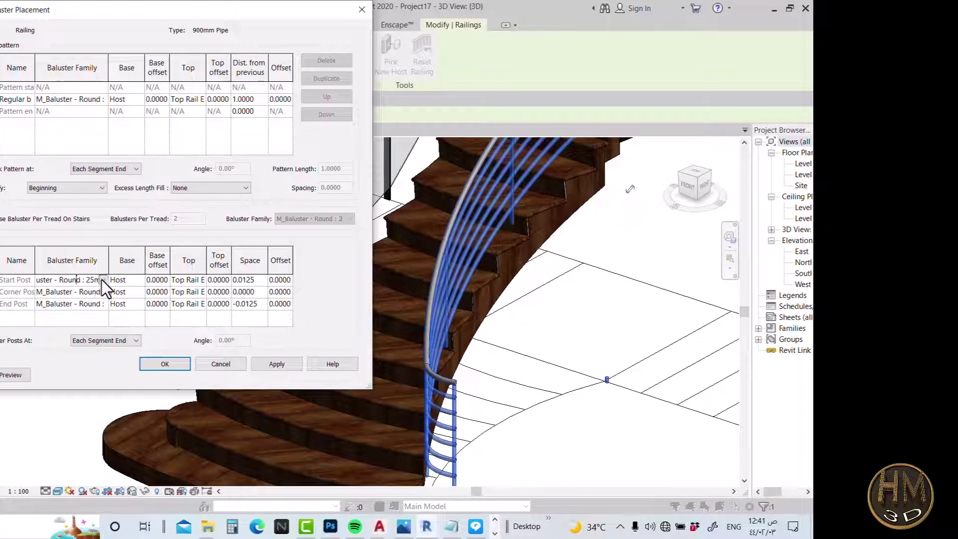
pyautogui.click(100, 280)
pyautogui.scroll(-2, 114, 332)
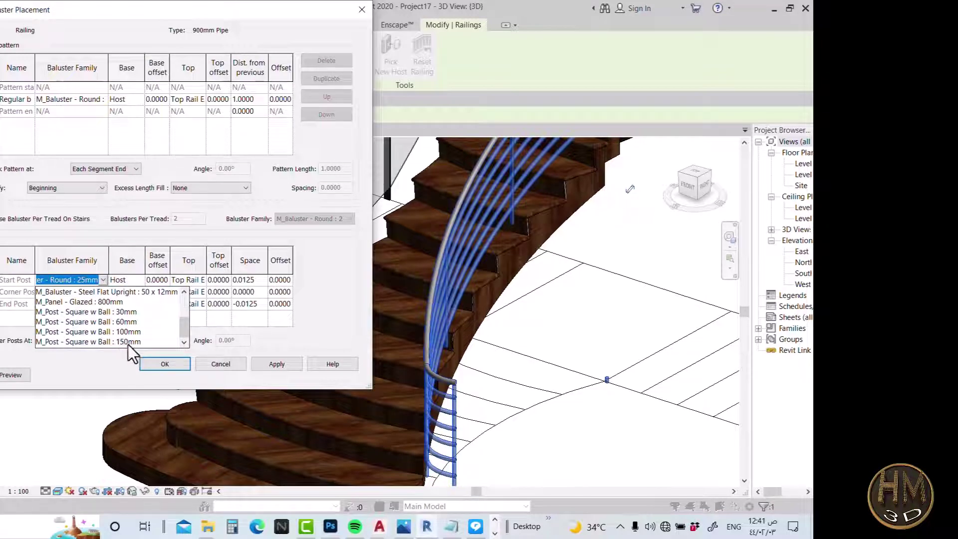
pyautogui.click(128, 344)
pyautogui.click(271, 369)
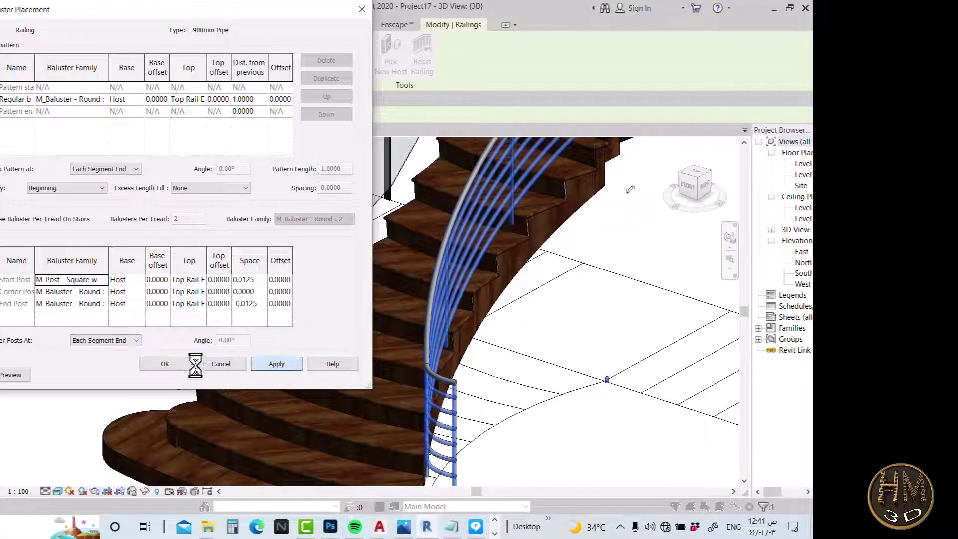
pyautogui.click(160, 364)
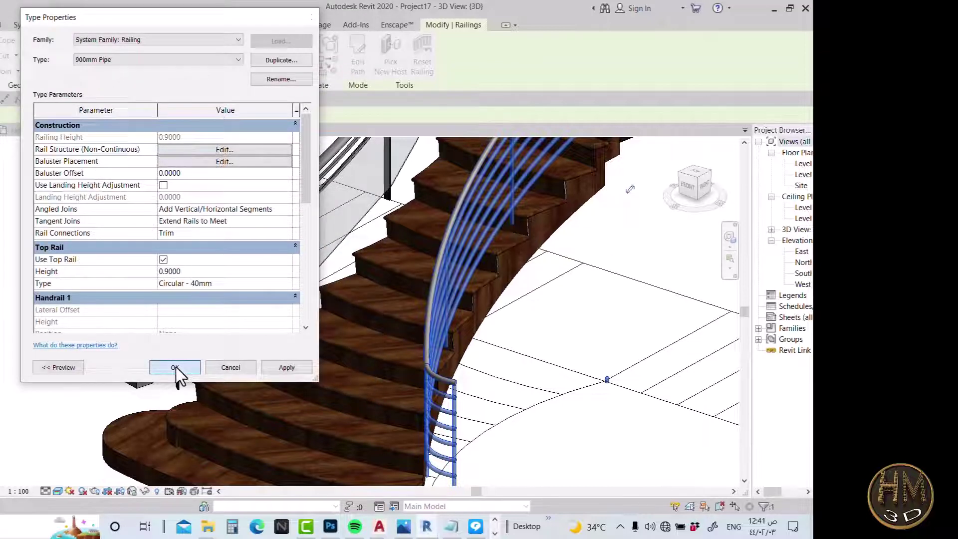
pyautogui.click(175, 367)
pyautogui.click(51, 355)
pyautogui.keyDown('shift'); pyautogui.moveTo(51, 355); pyautogui.dragTo(349, 378, button='middle'); pyautogui.keyUp('shift')
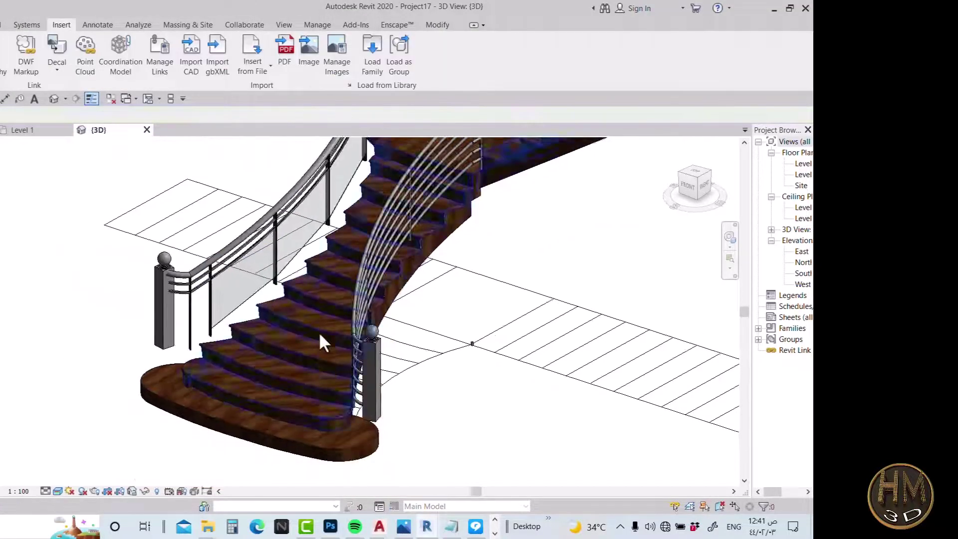
# Step: Set the glass railing's Start Post base offset to -0.350 in Baluster Placement
pyautogui.click(194, 357)
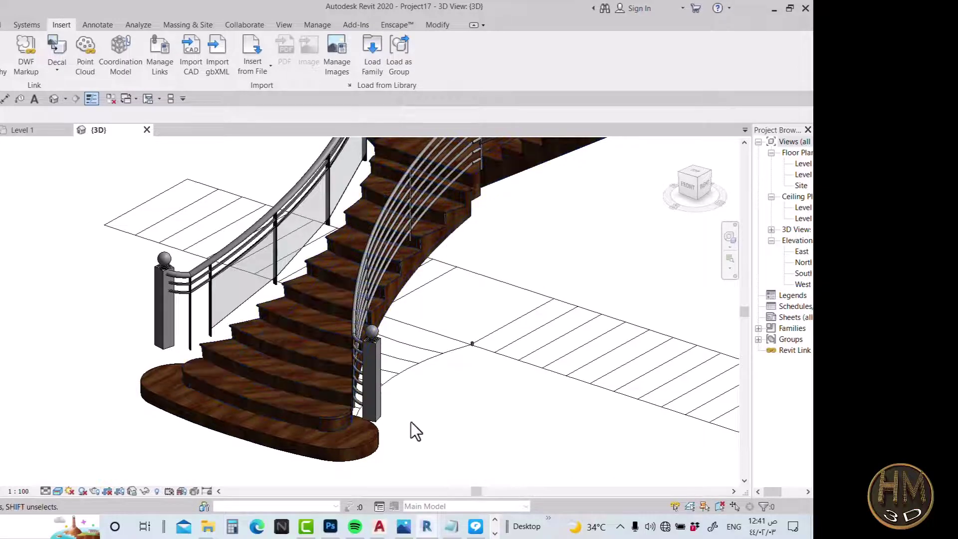
pyautogui.moveTo(250, 404)
pyautogui.keyDown('shift'); pyautogui.mouseDown(button='middle')
pyautogui.moveTo(358, 342)
pyautogui.moveTo(267, 336)
pyautogui.moveTo(411, 387)
pyautogui.moveTo(406, 368)
pyautogui.moveTo(433, 399)
pyautogui.moveTo(336, 419)
pyautogui.moveTo(149, 371)
pyautogui.moveTo(310, 378)
pyautogui.moveTo(299, 381)
pyautogui.mouseUp(button='middle'); pyautogui.keyUp('shift')
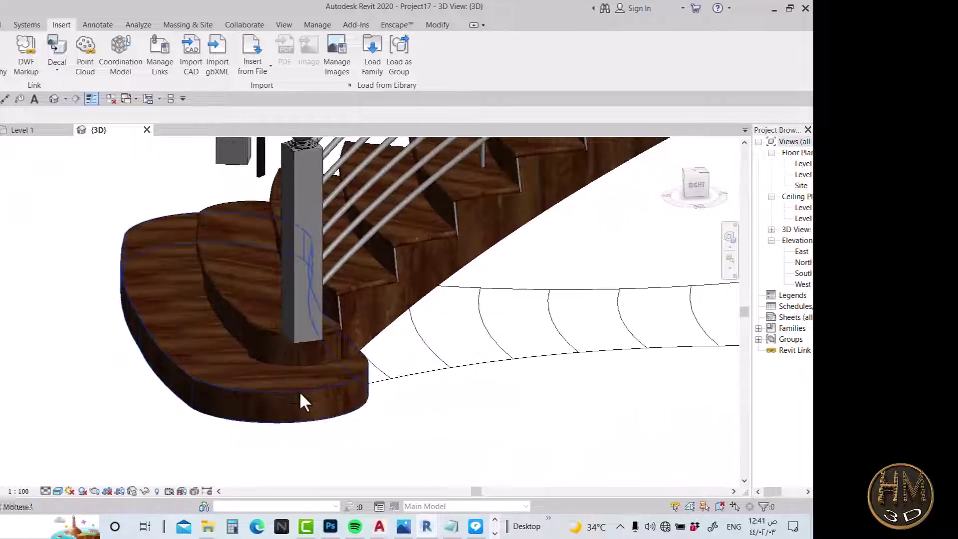
pyautogui.keyDown('shift'); pyautogui.moveTo(291, 342); pyautogui.dragTo(286, 459, button='middle'); pyautogui.keyUp('shift')
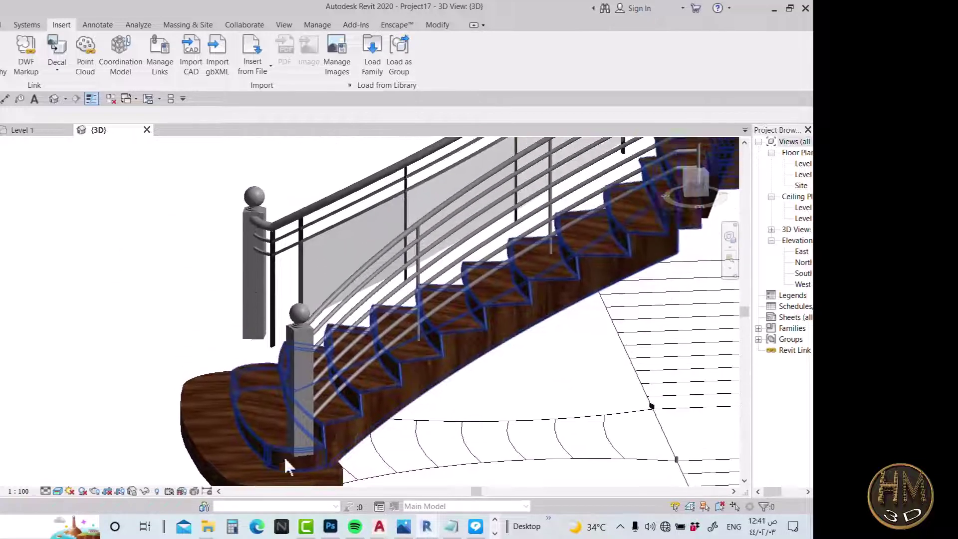
pyautogui.click(244, 294)
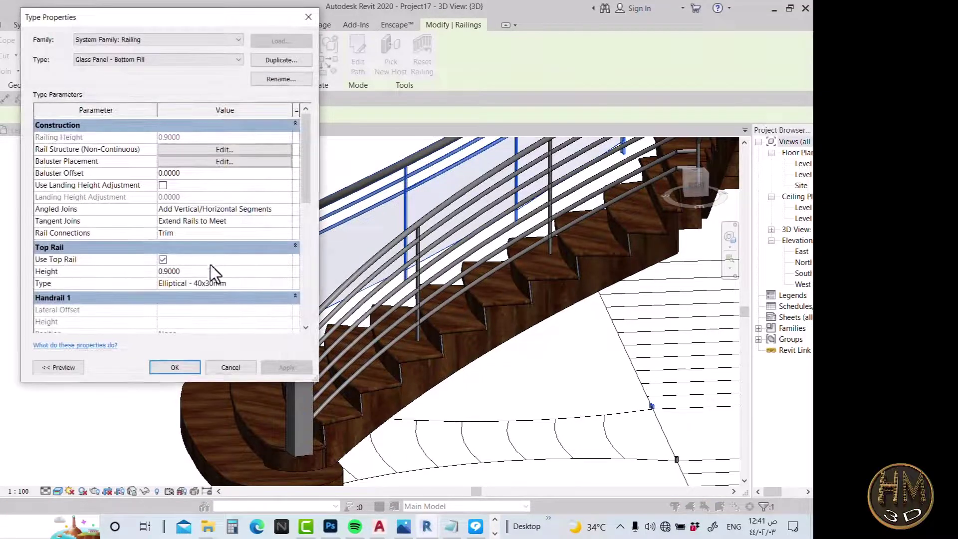
pyautogui.click(219, 162)
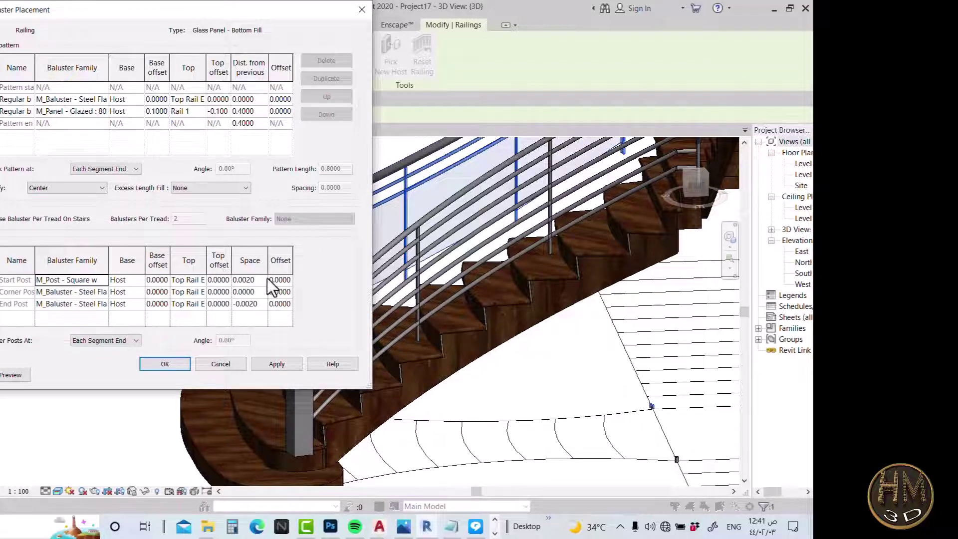
pyautogui.click(221, 280)
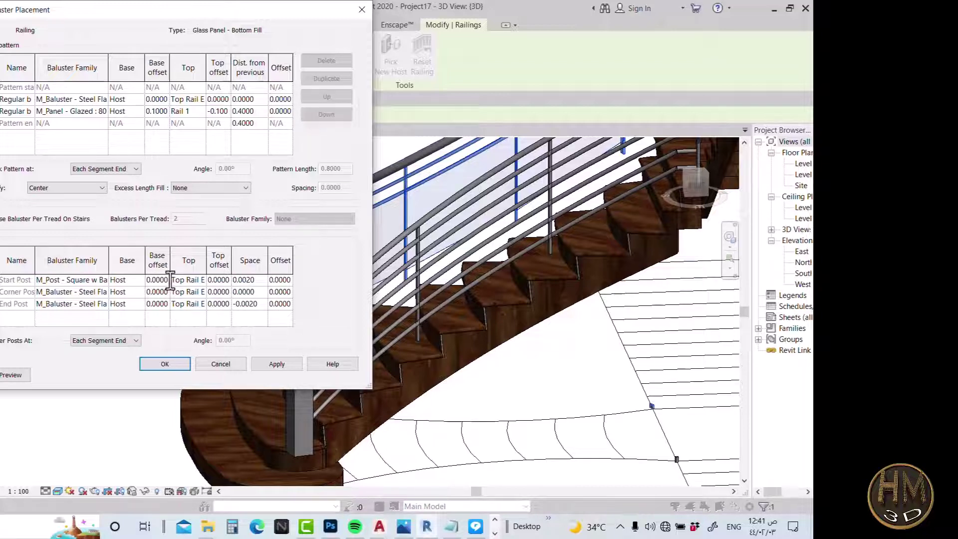
pyautogui.moveTo(170, 281); pyautogui.dragTo(145, 284)
pyautogui.write('-')
pyautogui.write('0.35')
pyautogui.click(276, 366)
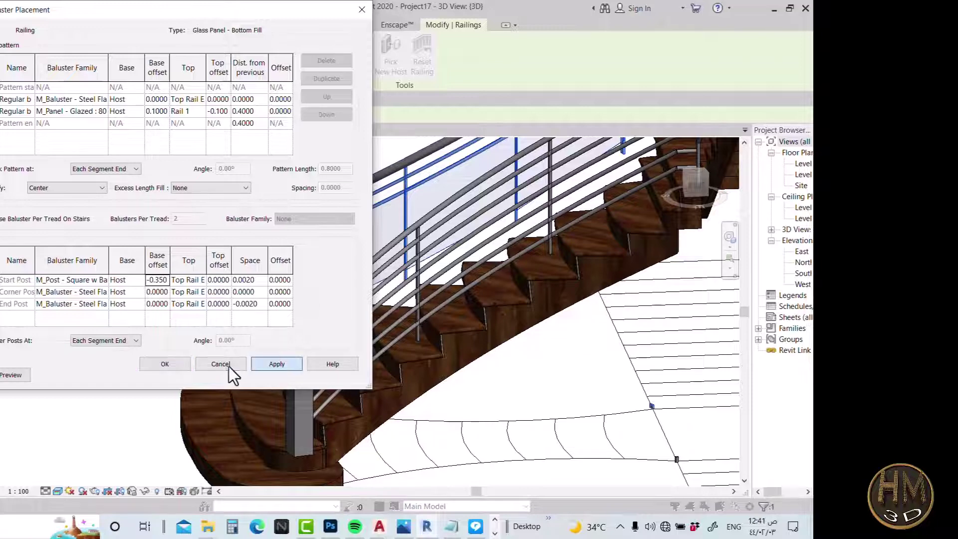
pyautogui.click(166, 364)
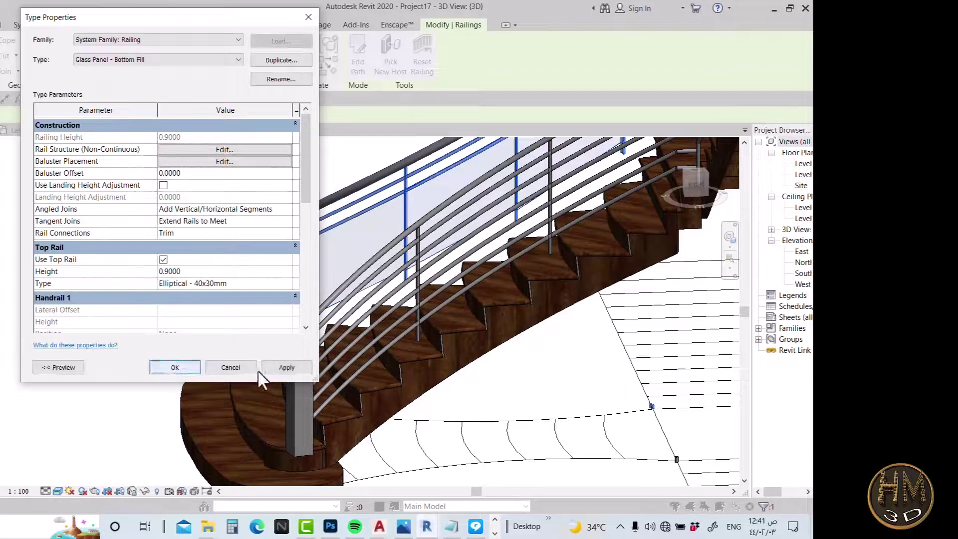
pyautogui.click(172, 370)
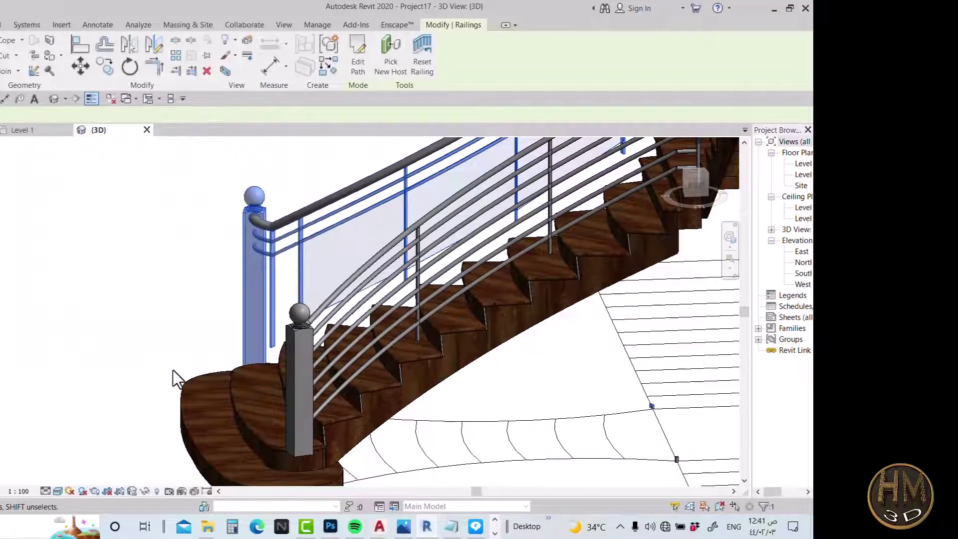
# Step: Set the 900mm Pipe railing's Start Post base offset to -0.35
pyautogui.moveTo(178, 378)
pyautogui.keyDown('shift'); pyautogui.mouseDown(button='middle')
pyautogui.moveTo(481, 413)
pyautogui.moveTo(363, 421)
pyautogui.moveTo(434, 427)
pyautogui.moveTo(293, 404)
pyautogui.moveTo(448, 426)
pyautogui.moveTo(317, 427)
pyautogui.moveTo(337, 326)
pyautogui.mouseUp(button='middle'); pyautogui.keyUp('shift')
pyautogui.click(466, 424)
pyautogui.scroll(1, 296, 367)
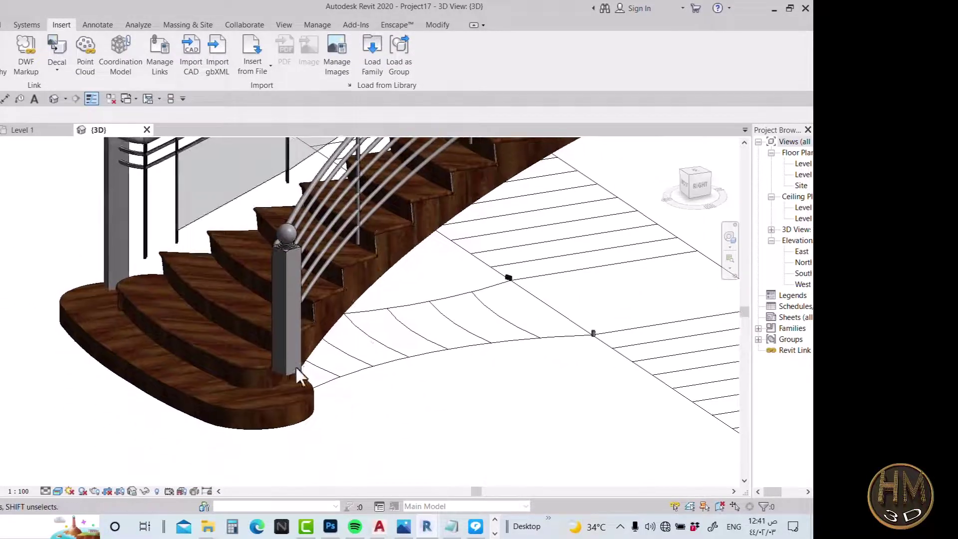
pyautogui.click(282, 388)
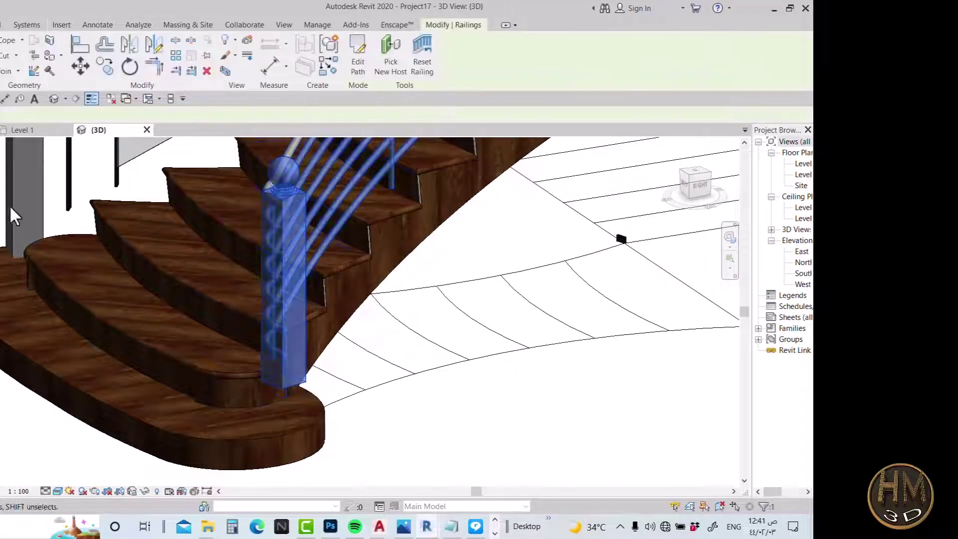
pyautogui.click(1, 55)
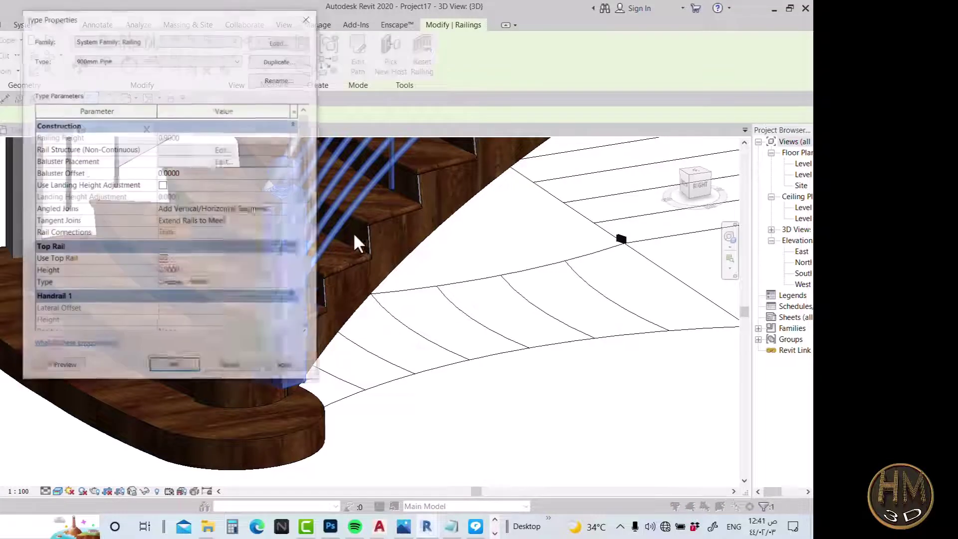
pyautogui.click(218, 163)
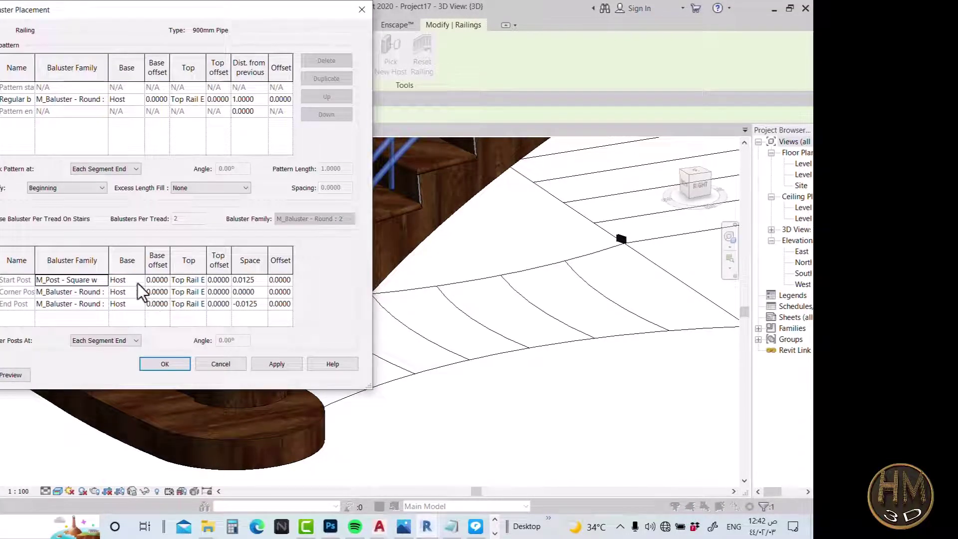
pyautogui.click(166, 281)
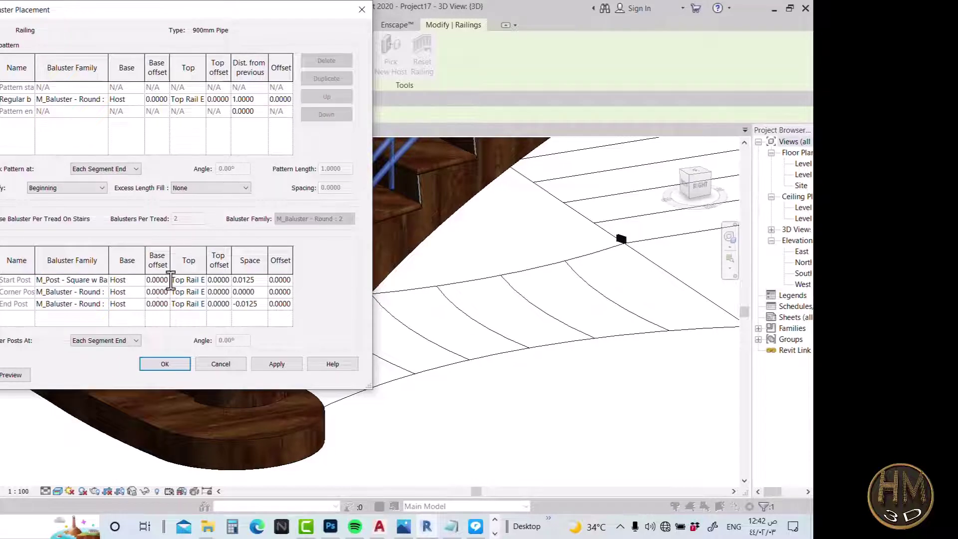
pyautogui.write('-0')
pyautogui.write('.35')
pyautogui.click(171, 368)
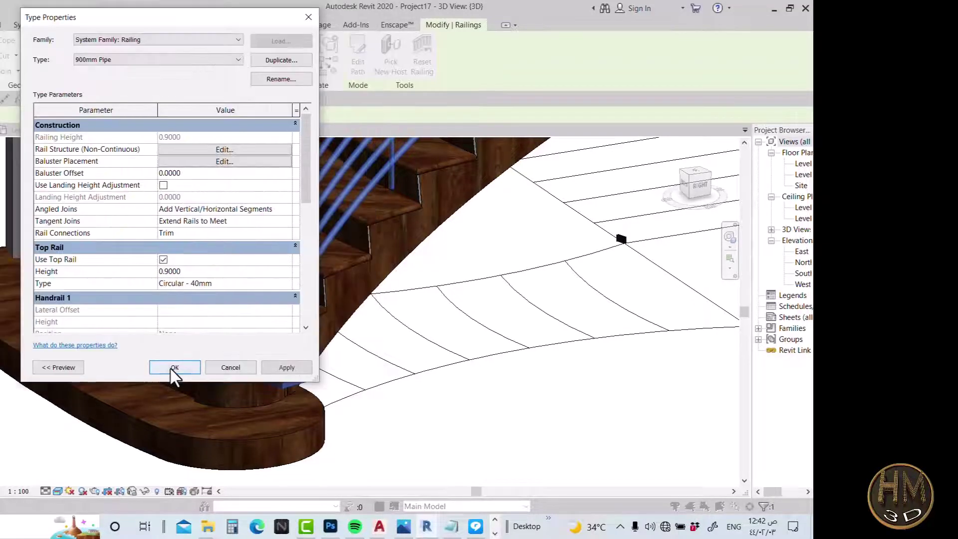
pyautogui.click(174, 368)
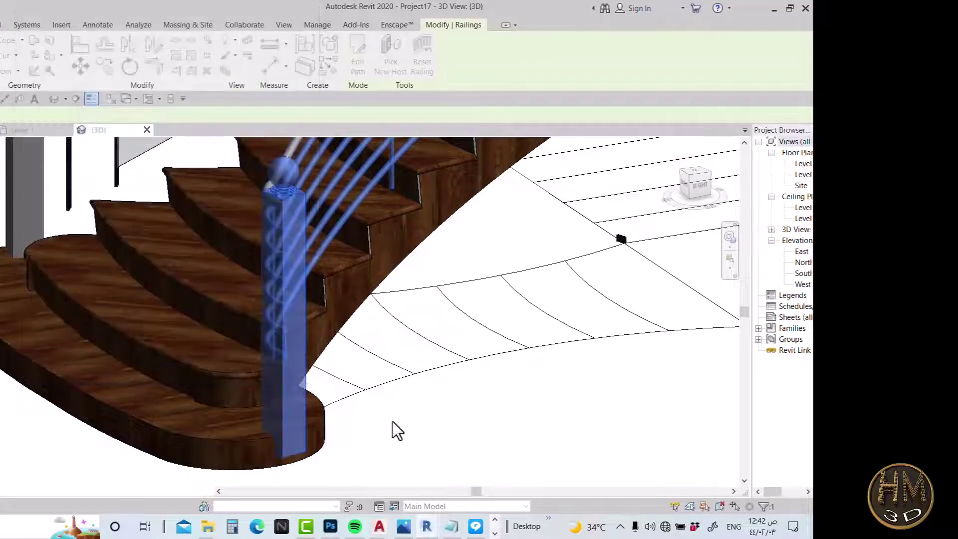
pyautogui.scroll(-2, 434, 440)
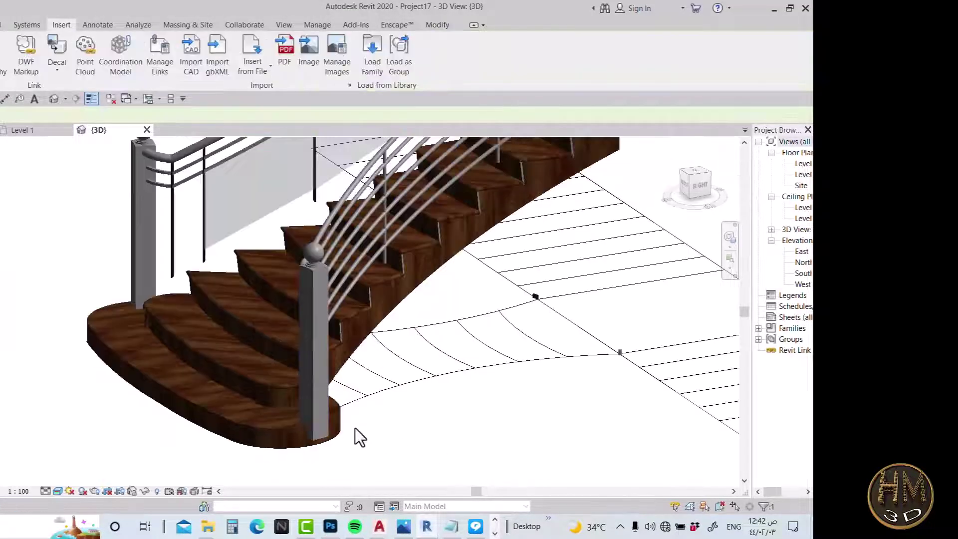
# Step: On the Level 1 plan, open the right-hand railing's path for editing
pyautogui.click(255, 428)
pyautogui.click(35, 130)
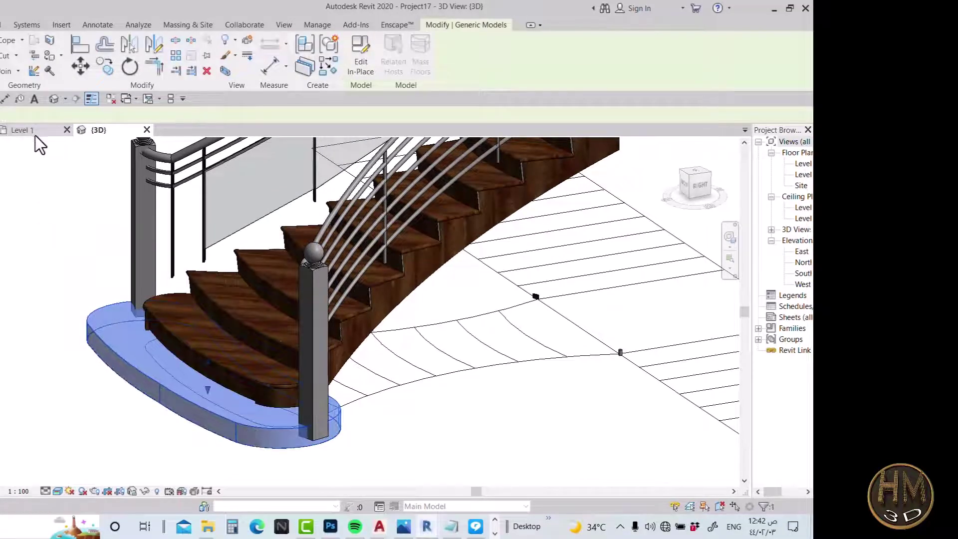
pyautogui.moveTo(487, 460); pyautogui.dragTo(456, 439, button='middle')
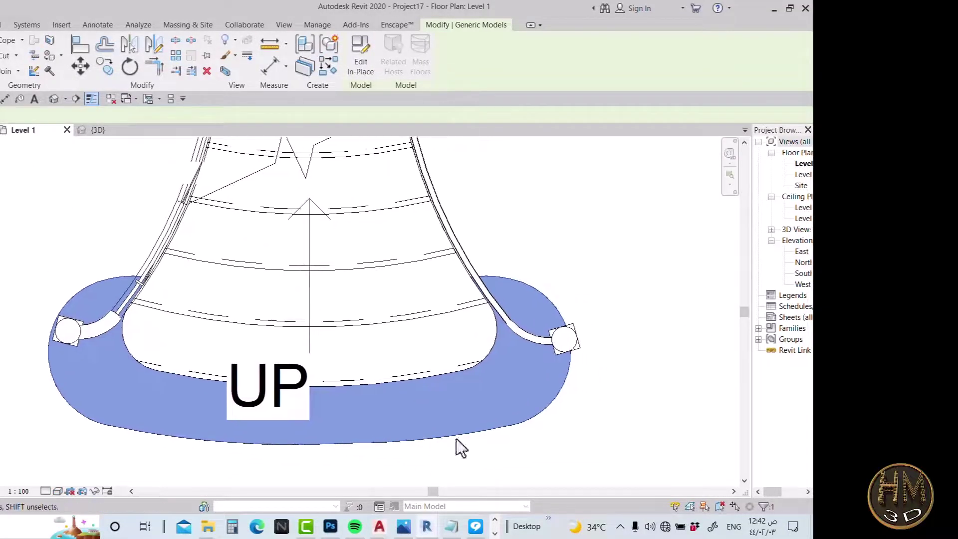
pyautogui.click(580, 393)
pyautogui.scroll(1, 570, 368)
pyautogui.click(569, 367)
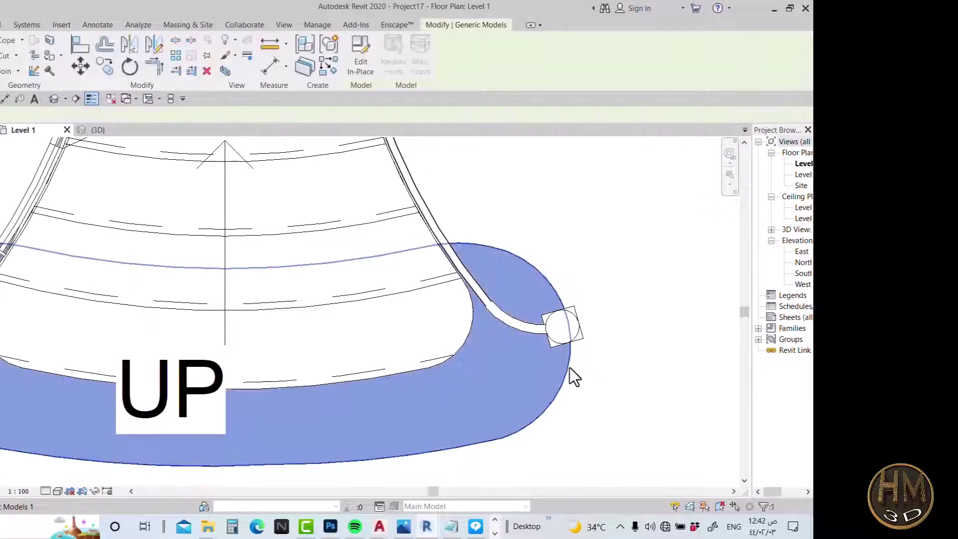
pyautogui.scroll(-2, 508, 326)
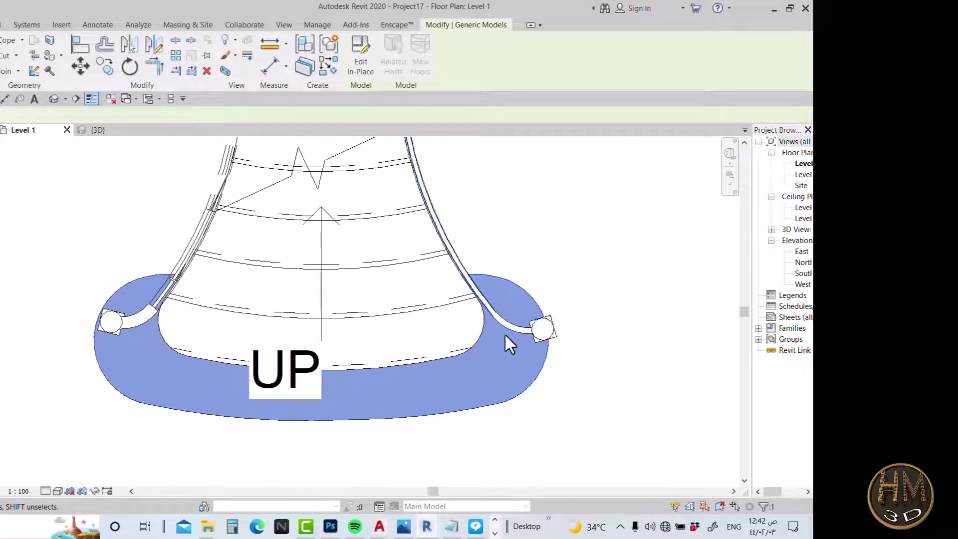
pyautogui.scroll(1, 498, 319)
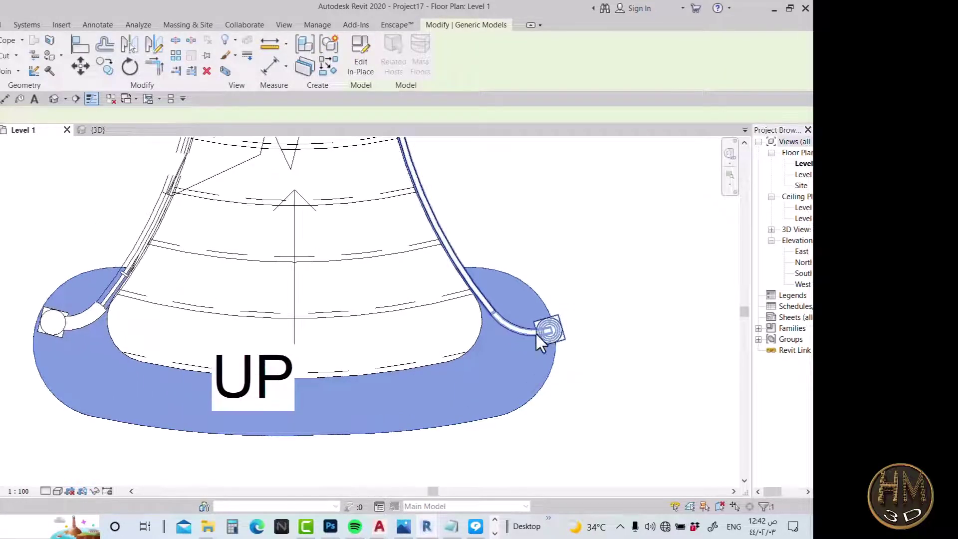
pyautogui.scroll(1, 520, 328)
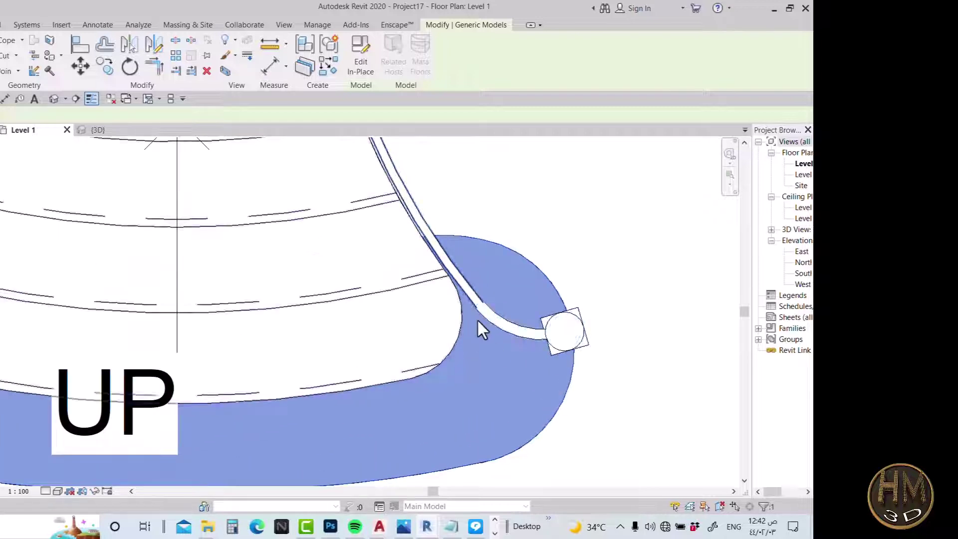
pyautogui.click(475, 301)
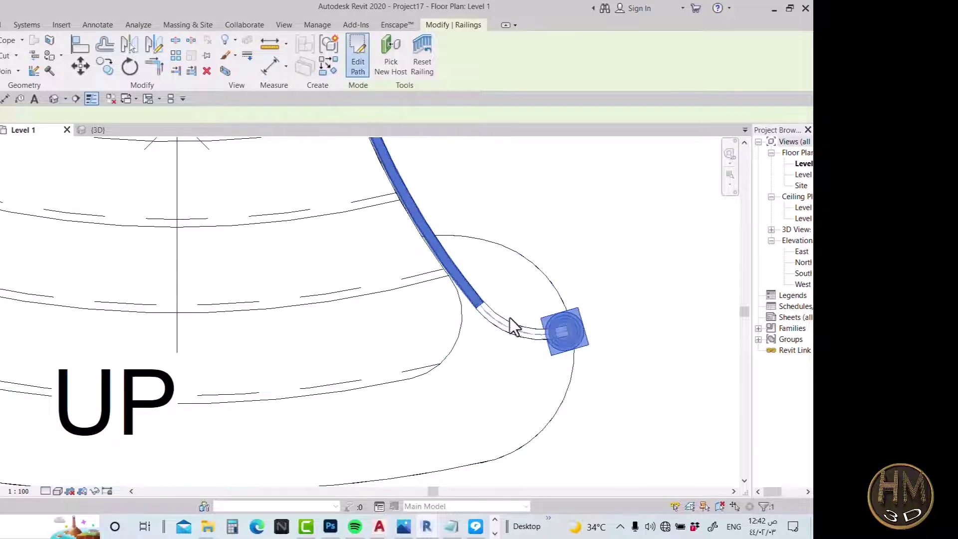
pyautogui.doubleClick(486, 310)
# Step: Nudge the straight path segment four steps left and finish the path edit
pyautogui.scroll(1, 479, 305)
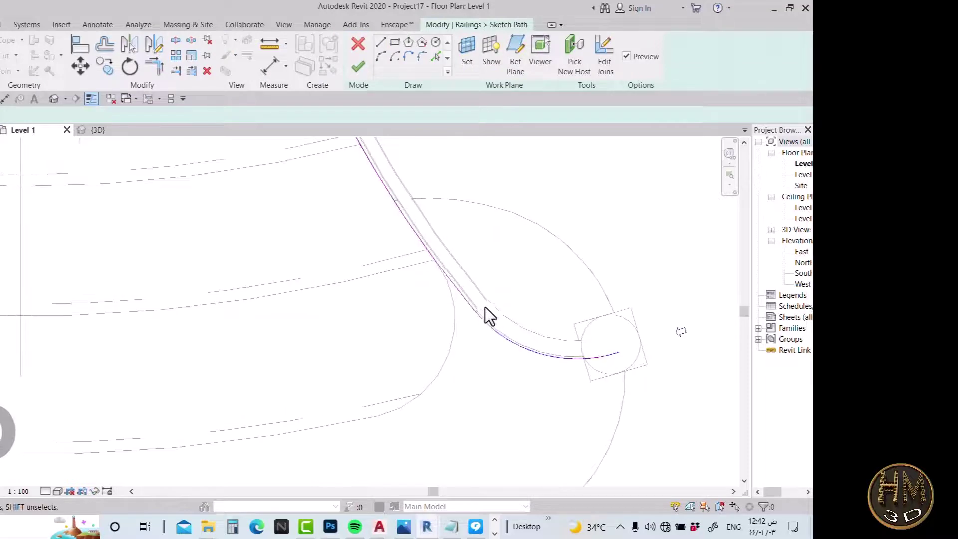
pyautogui.scroll(1, 485, 314)
pyautogui.scroll(-1, 571, 372)
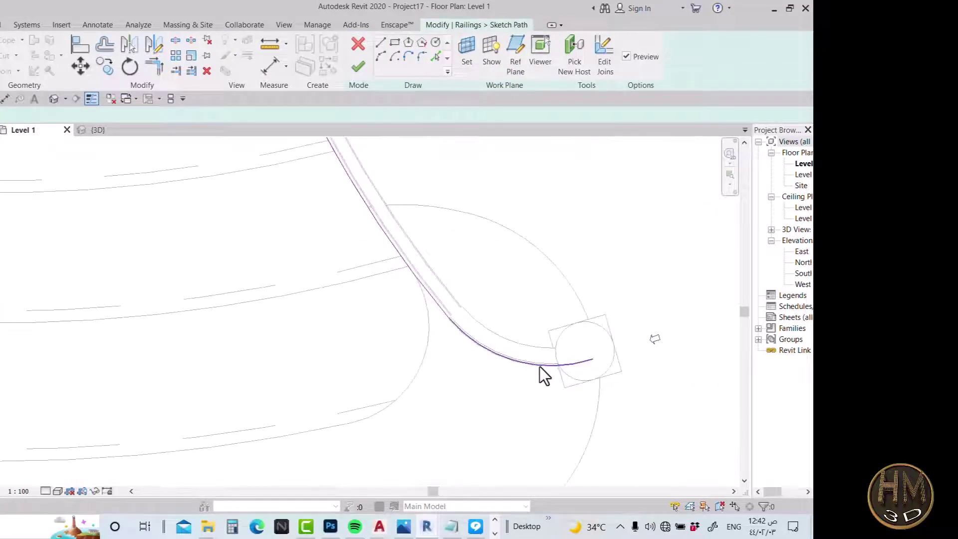
pyautogui.click(446, 314)
pyautogui.moveTo(451, 319); pyautogui.dragTo(449, 320)
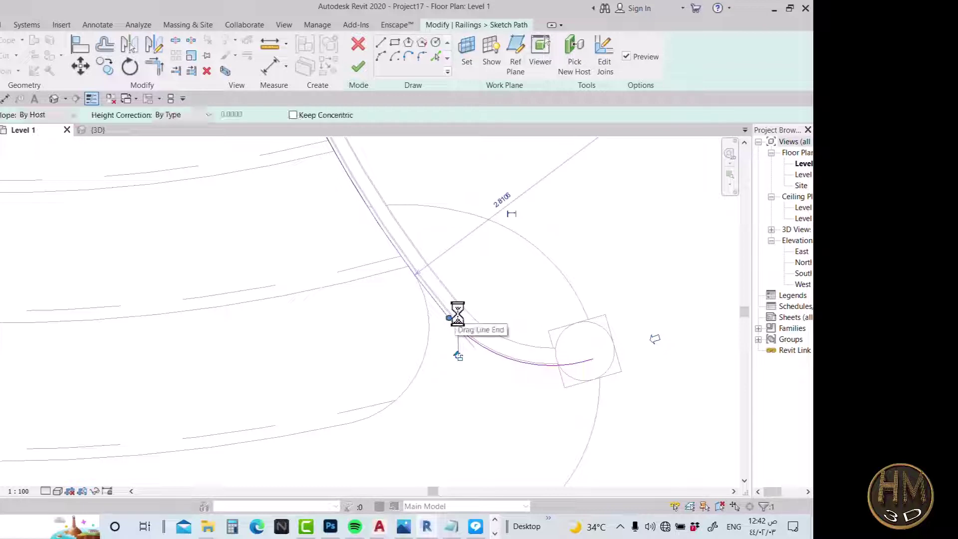
pyautogui.press('Left')
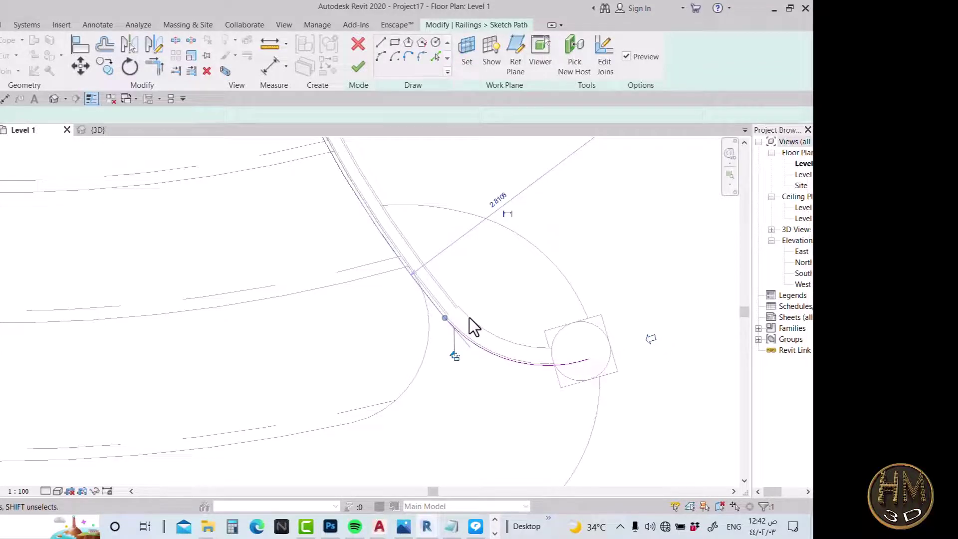
pyautogui.press('Left')
pyautogui.press('Left')
pyautogui.press('Left')
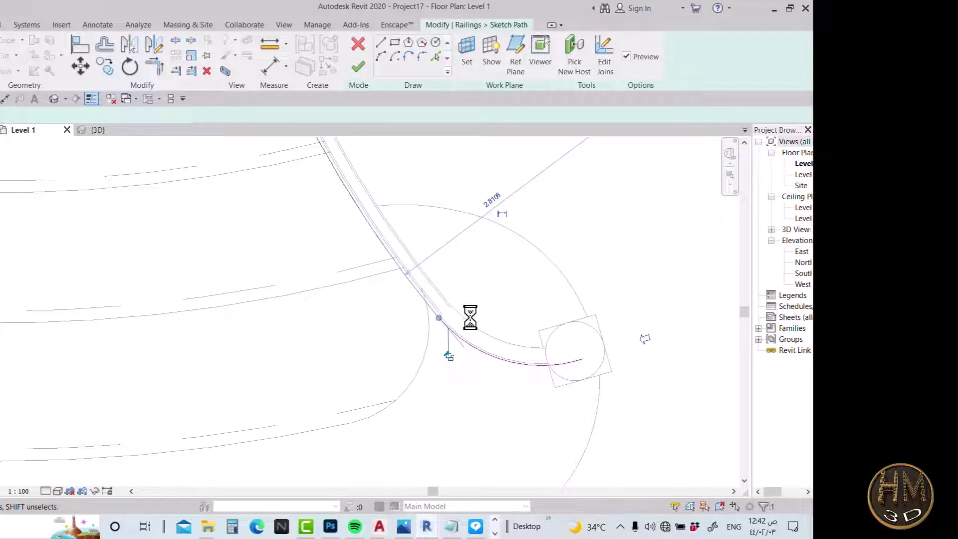
pyautogui.press('Left')
pyautogui.press('Left')
pyautogui.press('Left')
pyautogui.press('Left')
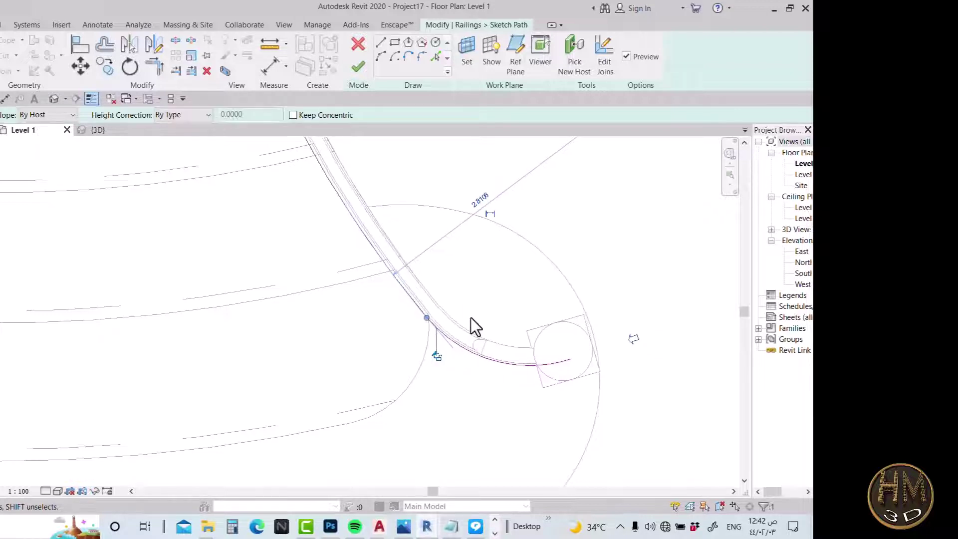
pyautogui.press('Left')
pyautogui.press('Left')
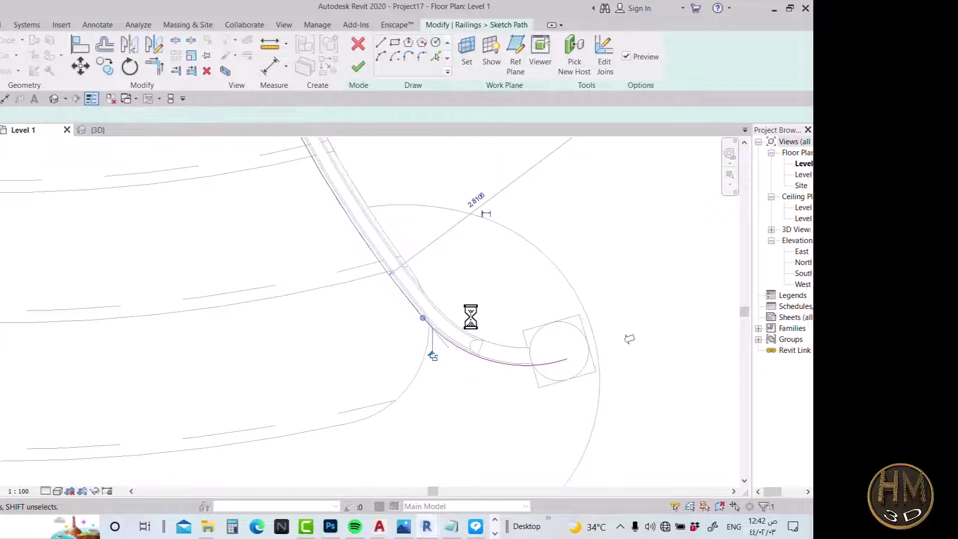
pyautogui.scroll(-2, 567, 304)
pyautogui.scroll(-2, 614, 326)
pyautogui.scroll(-2, 614, 328)
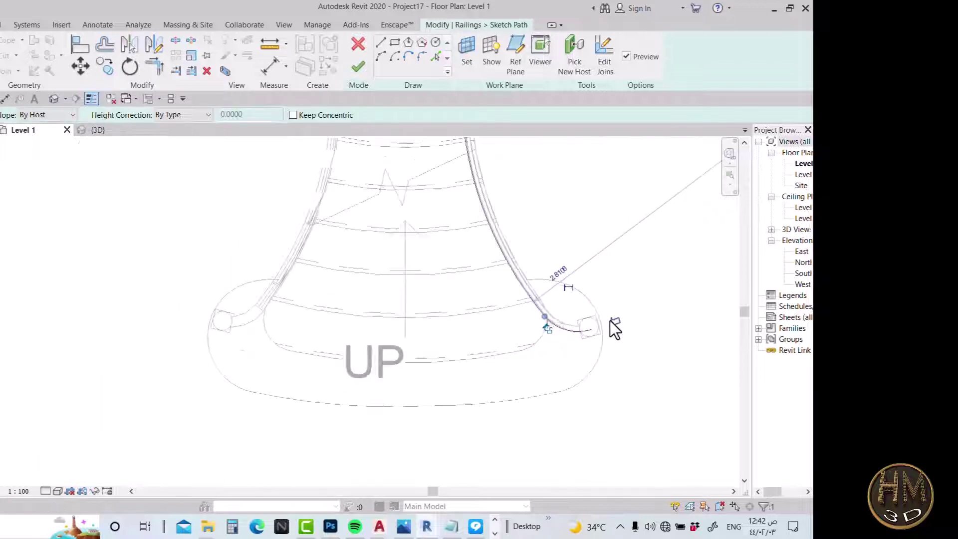
pyautogui.scroll(2, 204, 321)
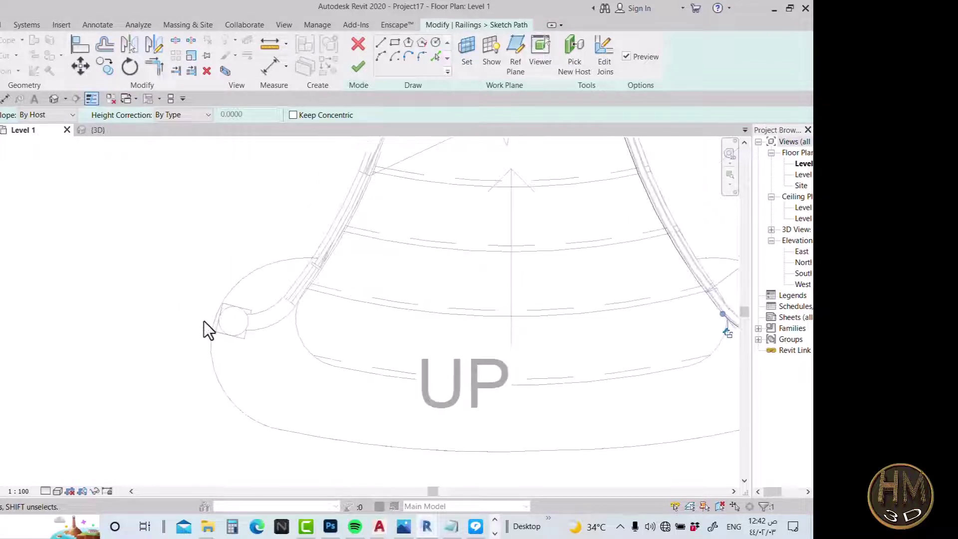
pyautogui.click(356, 70)
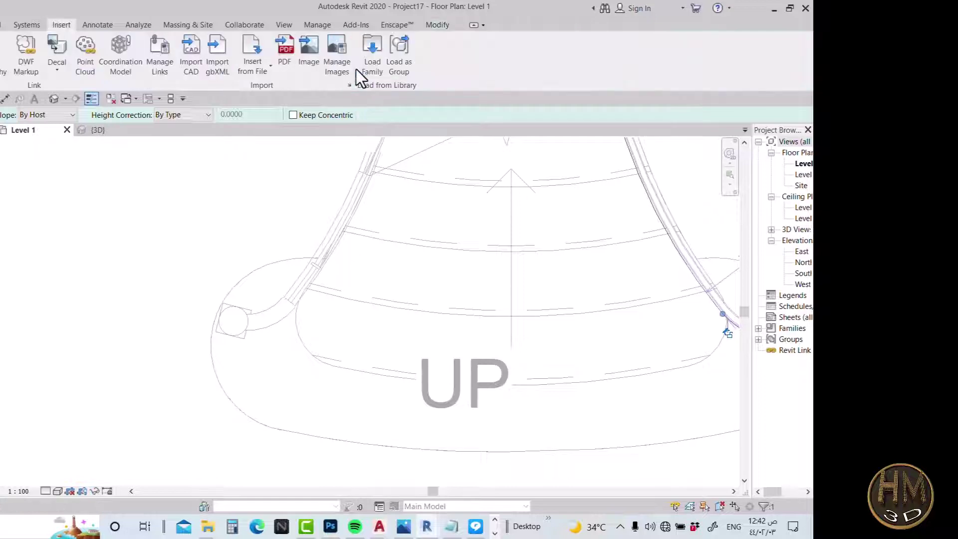
# Step: Orbit the 3D view to check both railings ending at ball-top posts
pyautogui.scroll(-2, 149, 316)
pyautogui.click(153, 323)
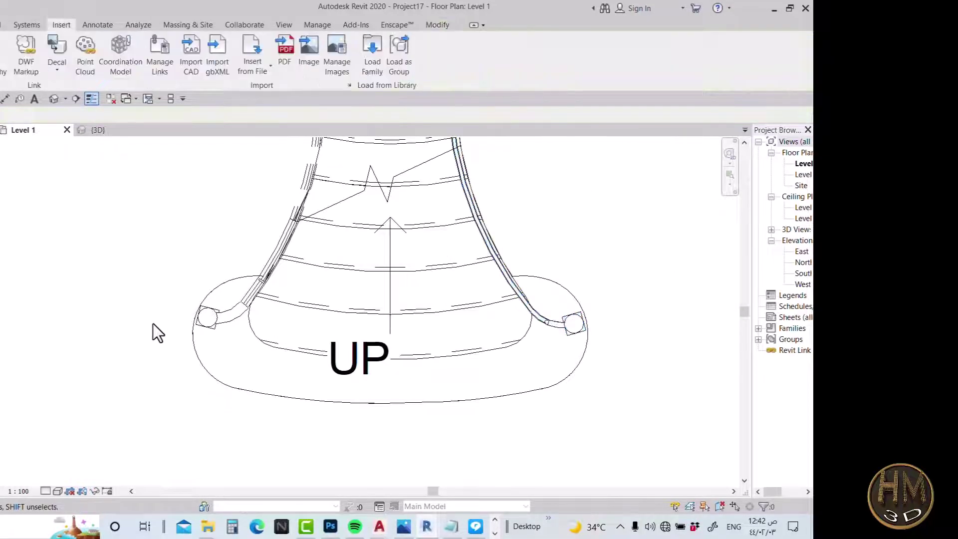
pyautogui.click(94, 131)
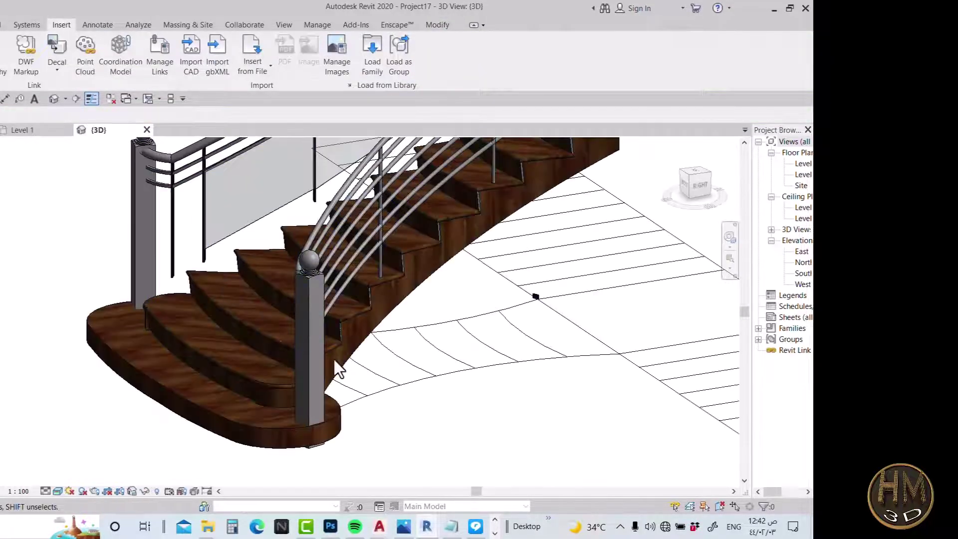
pyautogui.moveTo(334, 359)
pyautogui.mouseDown(button='middle')
pyautogui.moveTo(444, 411)
pyautogui.moveTo(543, 425)
pyautogui.mouseUp(button='middle')
pyautogui.scroll(-3, 371, 378)
pyautogui.scroll(-3, 389, 419)
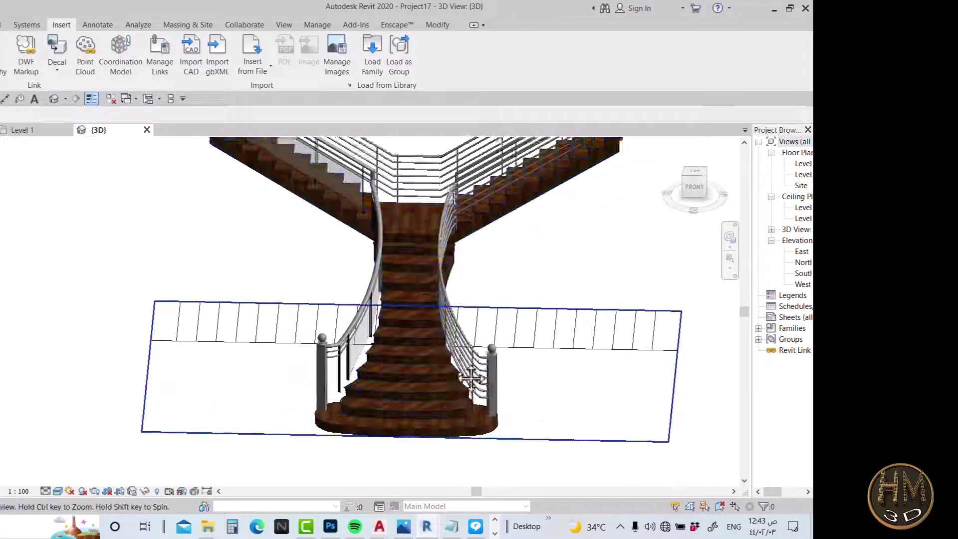
pyautogui.moveTo(405, 357)
pyautogui.mouseDown(button='middle')
pyautogui.moveTo(405, 456)
pyautogui.moveTo(457, 421)
pyautogui.moveTo(447, 377)
pyautogui.moveTo(432, 375)
pyautogui.moveTo(477, 396)
pyautogui.moveTo(515, 387)
pyautogui.moveTo(541, 338)
pyautogui.moveTo(514, 367)
pyautogui.moveTo(433, 386)
pyautogui.moveTo(421, 368)
pyautogui.moveTo(453, 380)
pyautogui.moveTo(419, 338)
pyautogui.moveTo(361, 340)
pyautogui.mouseUp(button='middle')
pyautogui.scroll(5, 361, 341)
pyautogui.keyDown('shift'); pyautogui.moveTo(426, 338); pyautogui.dragTo(387, 375, button='middle'); pyautogui.keyUp('shift')
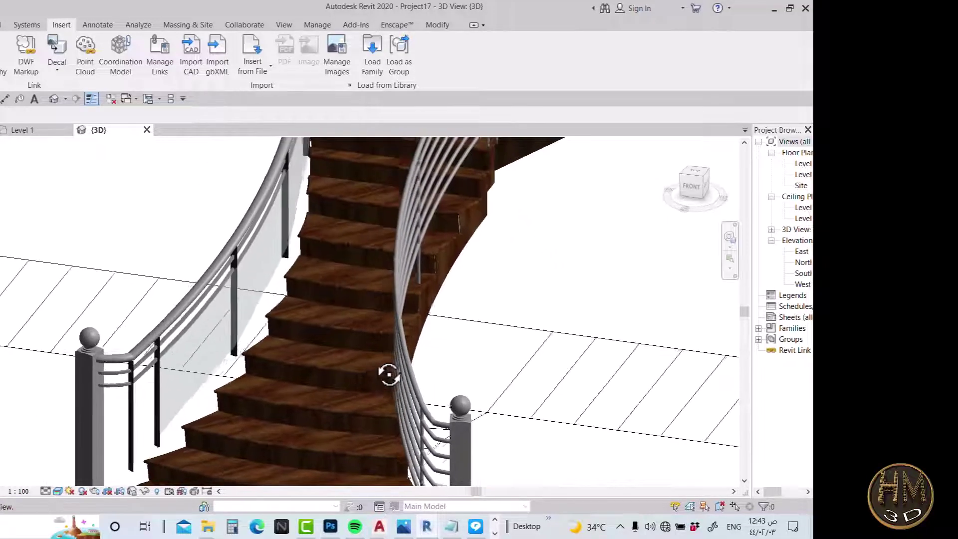
pyautogui.scroll(-5, 386, 309)
pyautogui.keyDown('shift'); pyautogui.moveTo(378, 315); pyautogui.dragTo(361, 308, button='middle'); pyautogui.keyUp('shift')
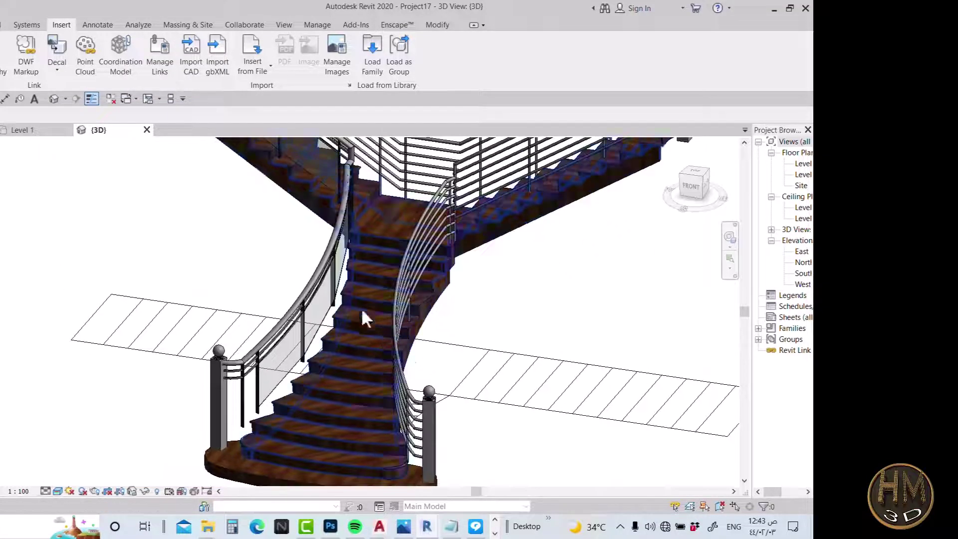
# Step: Return to the Level 1 floor plan, zoomed out on the whole stair
pyautogui.click(21, 131)
pyautogui.scroll(-4, 352, 379)
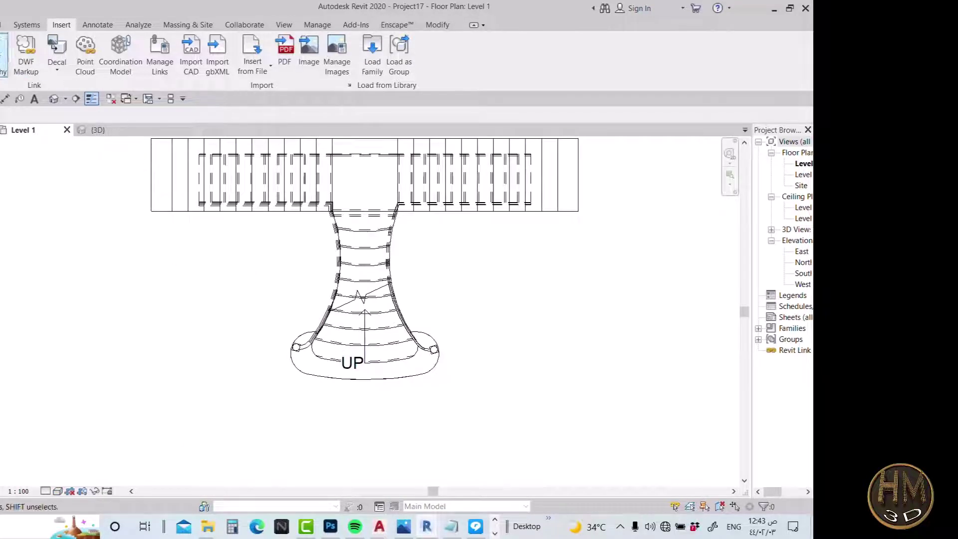
pyautogui.click(3, 24)
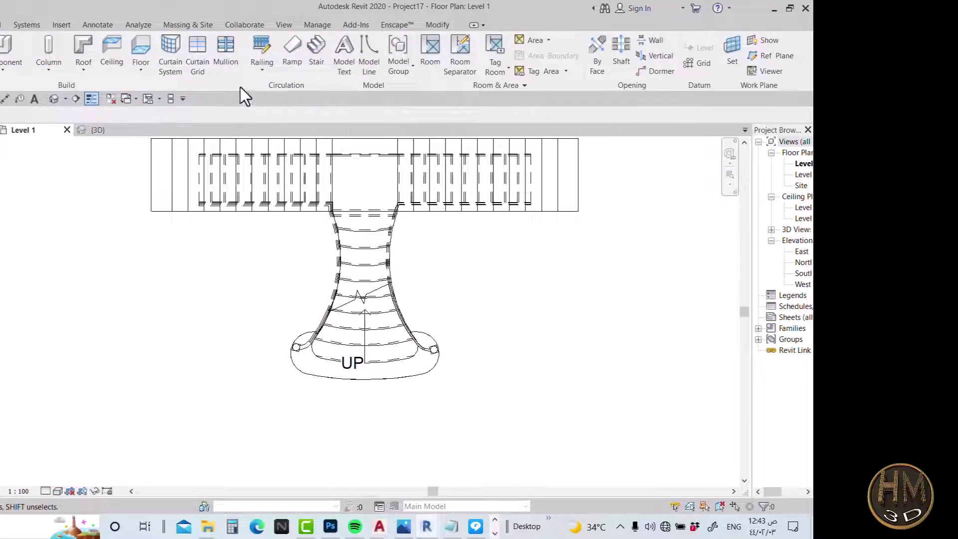
# Step: Draw a rectangular architectural floor of about 11.6 × 8.6 m enclosing the stair, and view it in {3D}
pyautogui.click(145, 70)
pyautogui.click(163, 109)
pyautogui.scroll(-3, 282, 337)
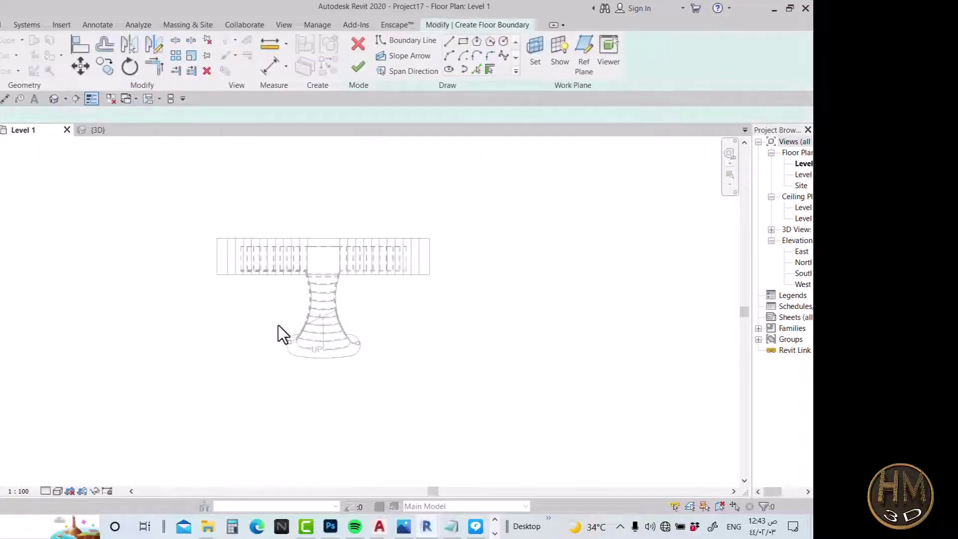
pyautogui.click(462, 42)
pyautogui.click(169, 202)
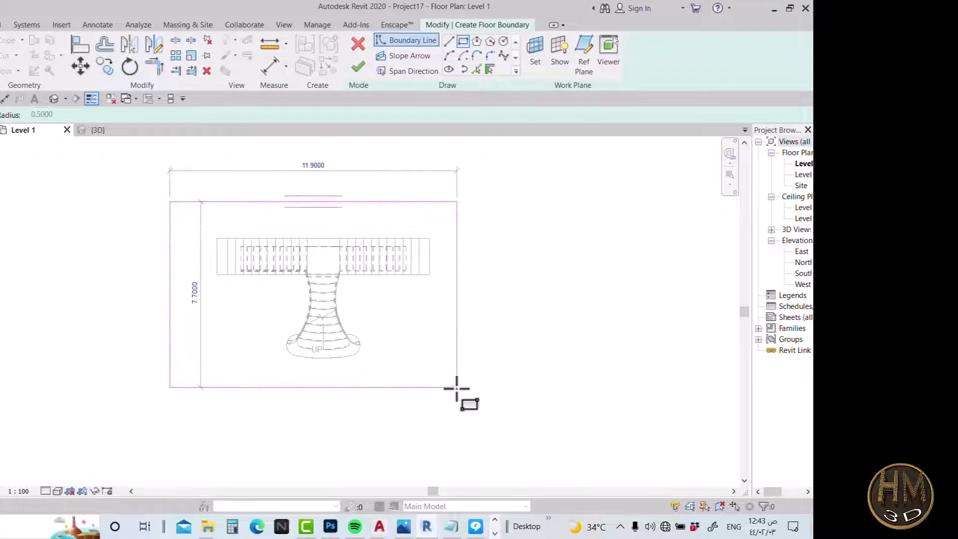
pyautogui.click(450, 409)
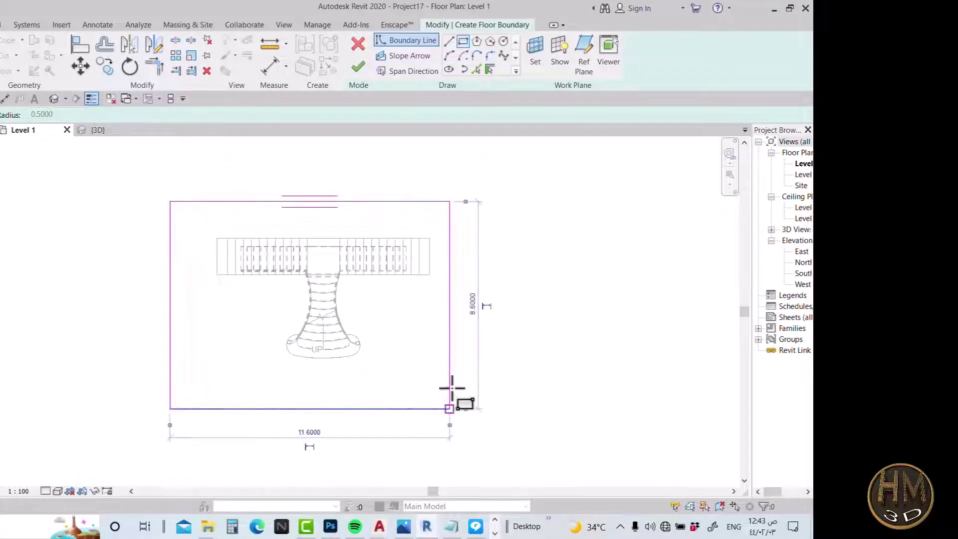
pyautogui.click(358, 67)
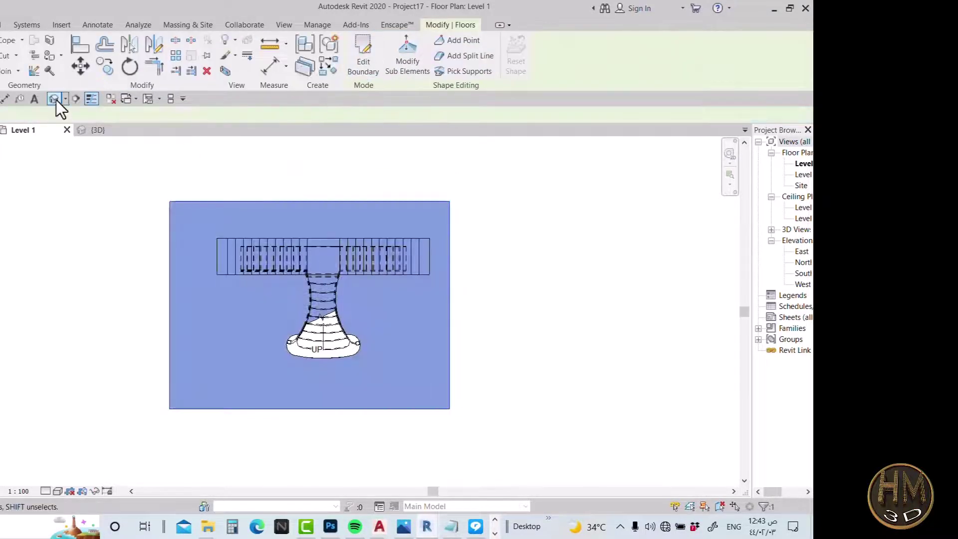
pyautogui.click(53, 98)
pyautogui.scroll(-5, 295, 246)
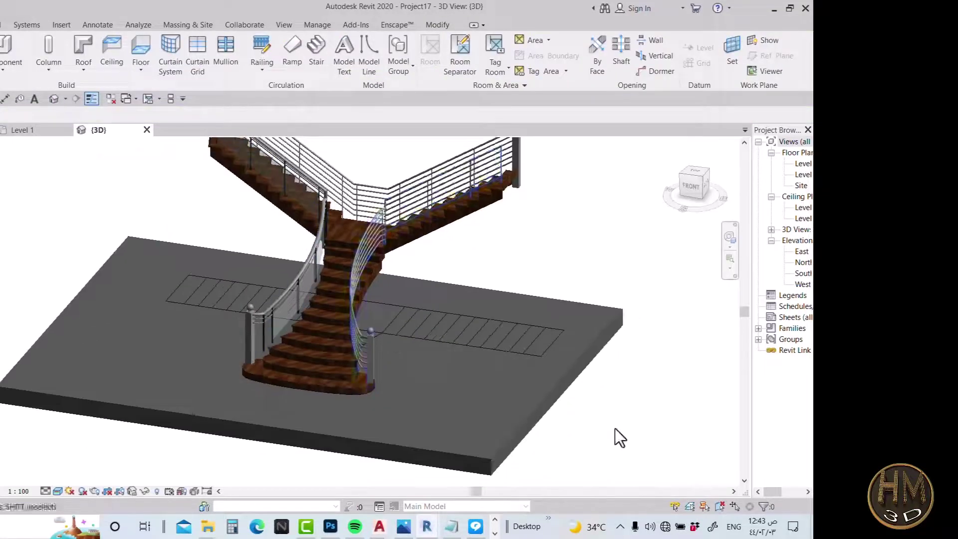
pyautogui.moveTo(481, 395)
pyautogui.keyDown('shift'); pyautogui.mouseDown(button='middle')
pyautogui.moveTo(434, 419)
pyautogui.moveTo(354, 377)
pyautogui.mouseUp(button='middle'); pyautogui.keyUp('shift')
pyautogui.scroll(2, 355, 377)
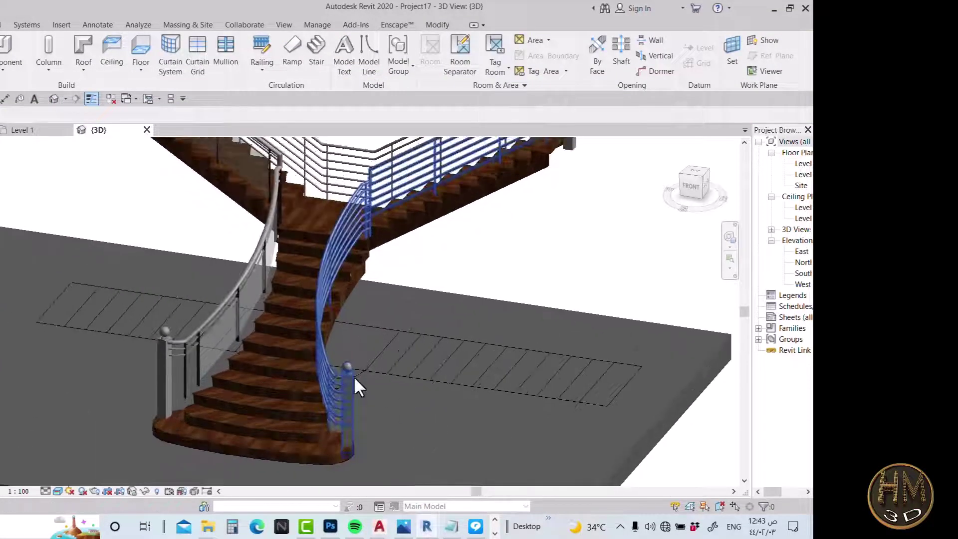
pyautogui.scroll(2, 348, 381)
pyautogui.scroll(2, 351, 342)
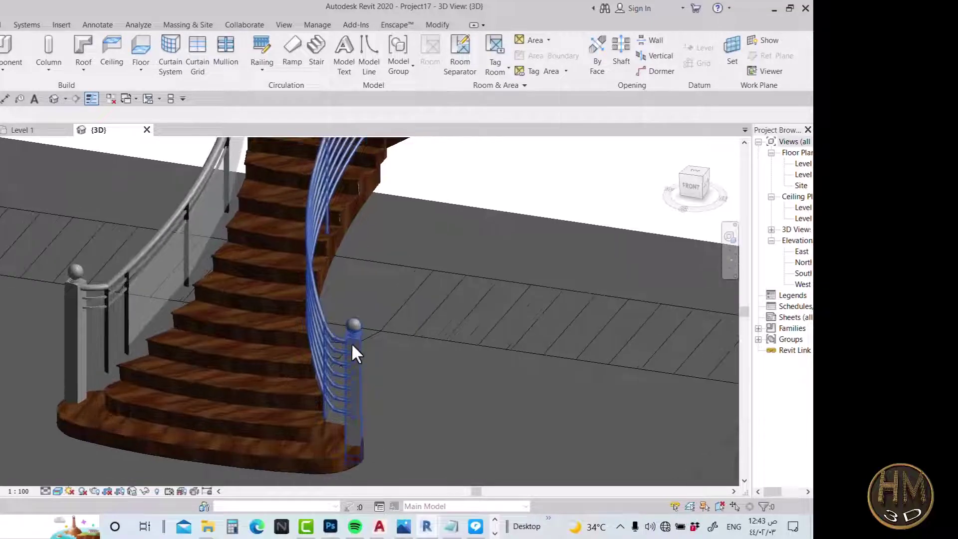
pyautogui.moveTo(351, 343)
pyautogui.keyDown('shift'); pyautogui.mouseDown(button='middle')
pyautogui.moveTo(333, 374)
pyautogui.moveTo(342, 389)
pyautogui.moveTo(366, 399)
pyautogui.moveTo(427, 387)
pyautogui.moveTo(356, 348)
pyautogui.moveTo(469, 498)
pyautogui.moveTo(430, 429)
pyautogui.moveTo(322, 400)
pyautogui.moveTo(272, 408)
pyautogui.mouseUp(button='middle'); pyautogui.keyUp('shift')
pyautogui.keyDown('shift'); pyautogui.moveTo(394, 342); pyautogui.dragTo(395, 384, button='middle'); pyautogui.keyUp('shift')
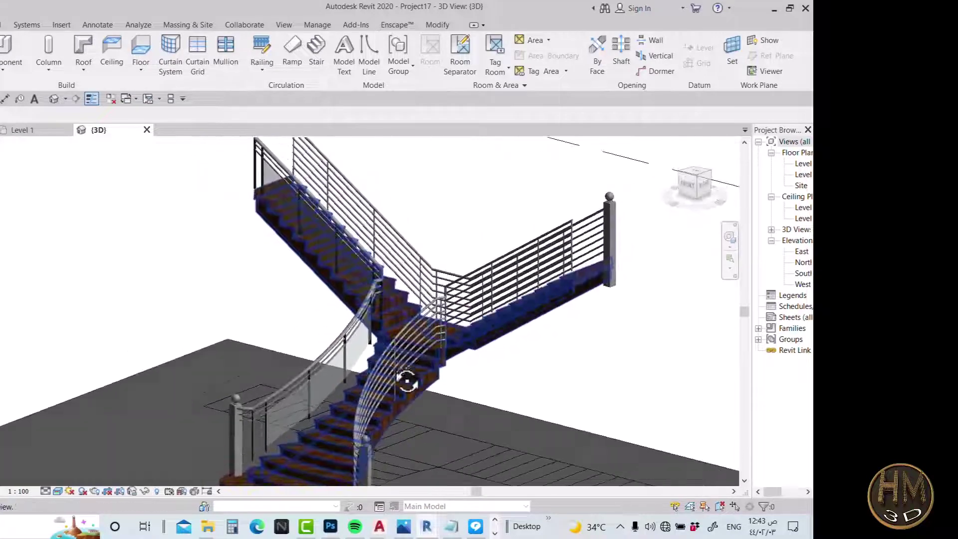
# Step: Close the old Enscape render window so Enscape can relaunch showing the new slab
pyautogui.click(395, 24)
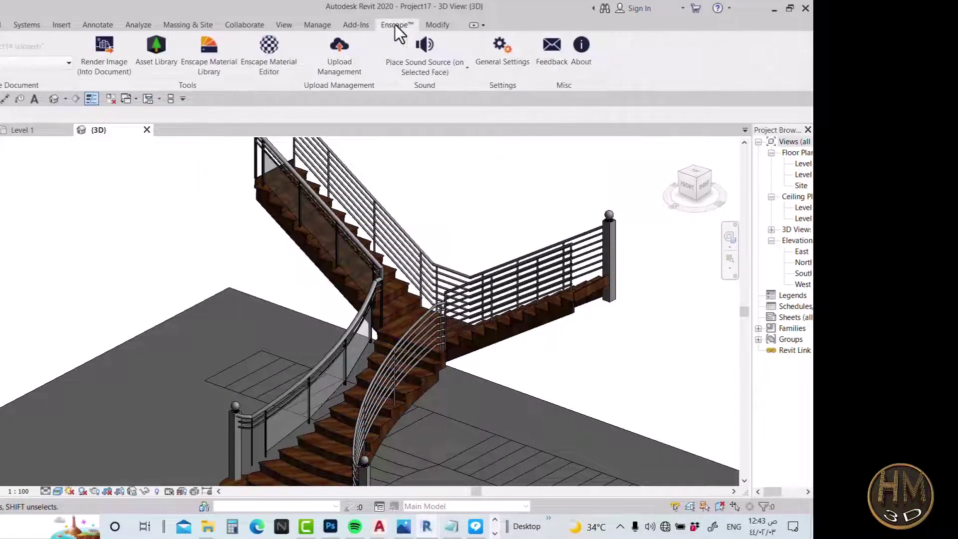
pyautogui.scroll(-3, 247, 220)
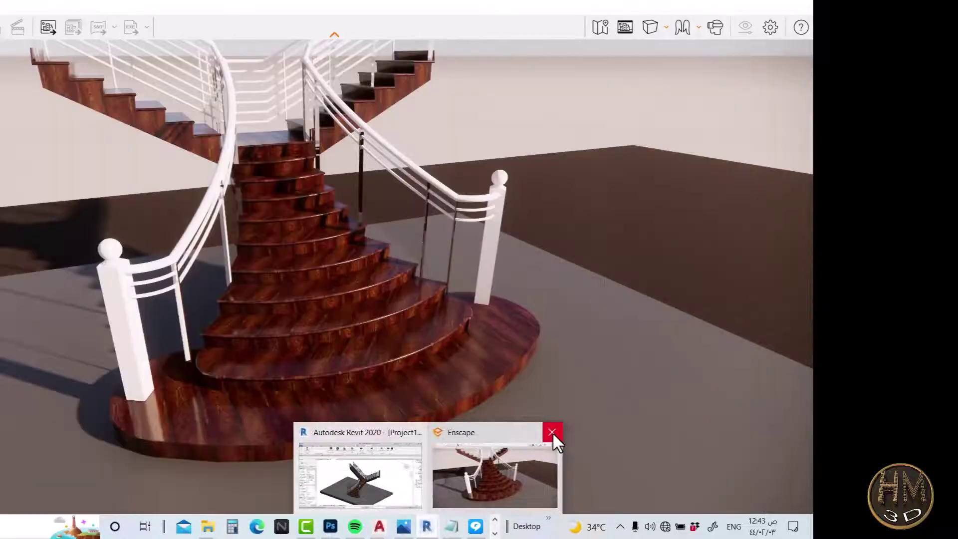
pyautogui.click(552, 432)
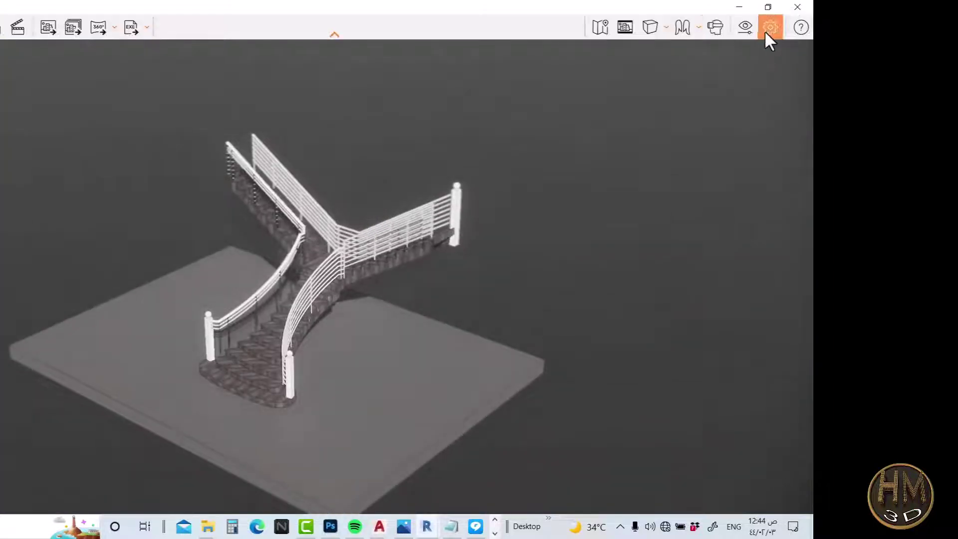
# Step: Reset the Custom Preset in Enscape's Visual Settings to its default values
pyautogui.click(745, 27)
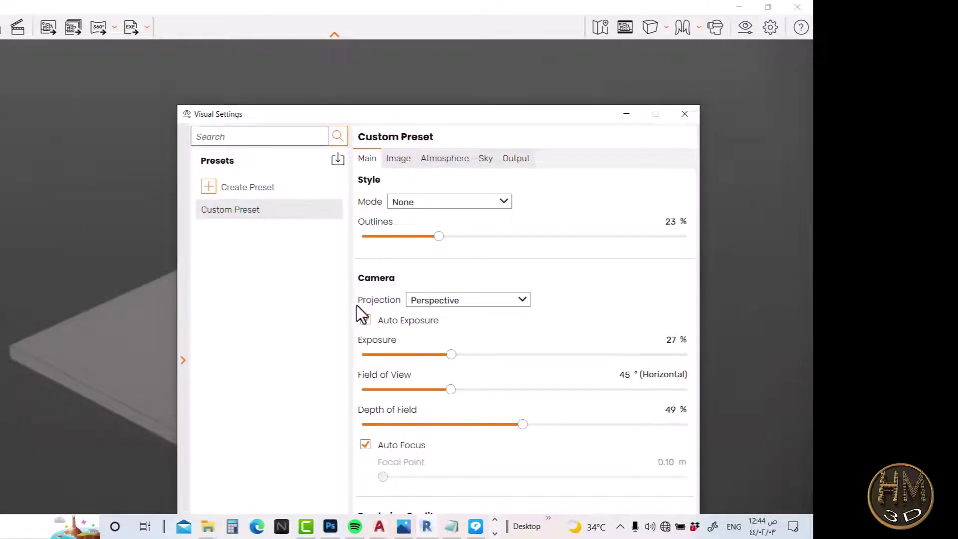
pyautogui.rightClick(330, 212)
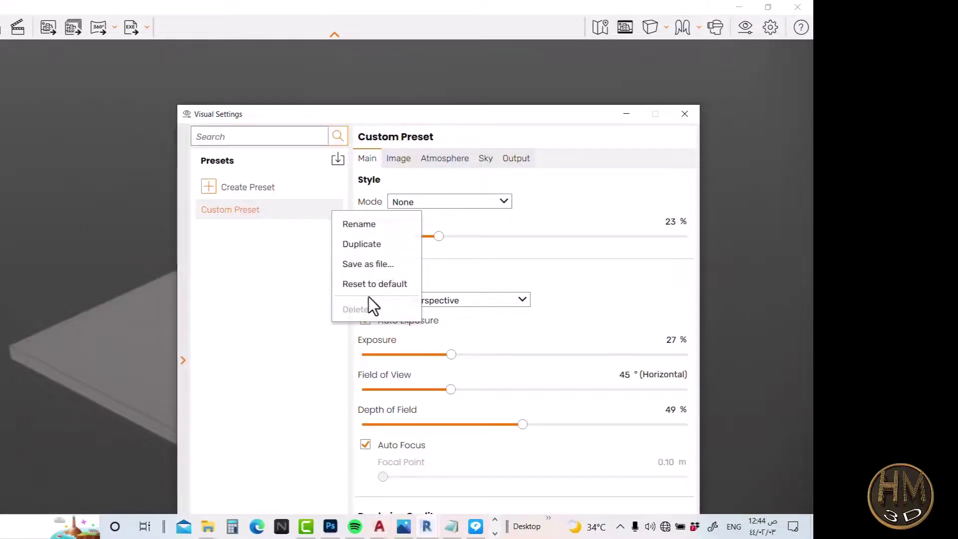
pyautogui.click(363, 283)
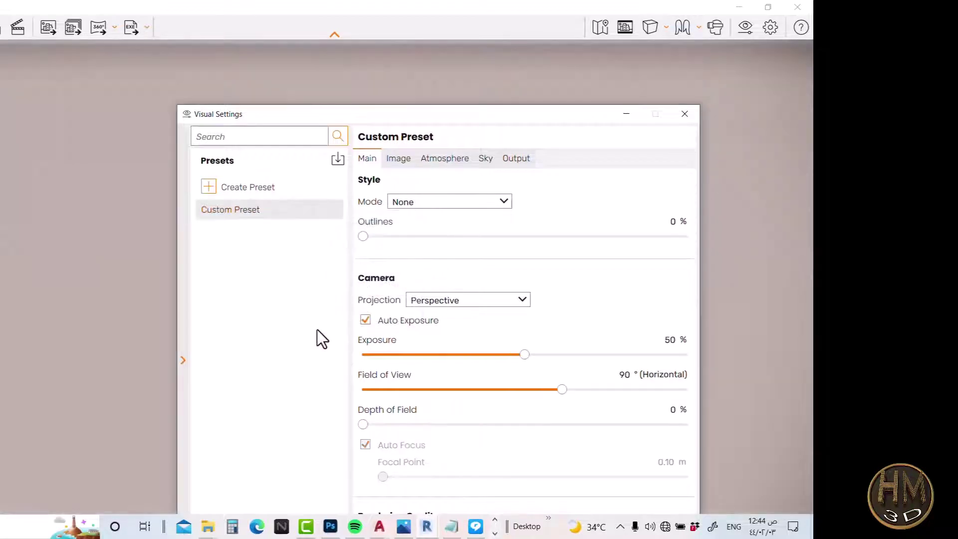
# Step: Set the Sky horizon source to the Town backdrop
pyautogui.click(486, 164)
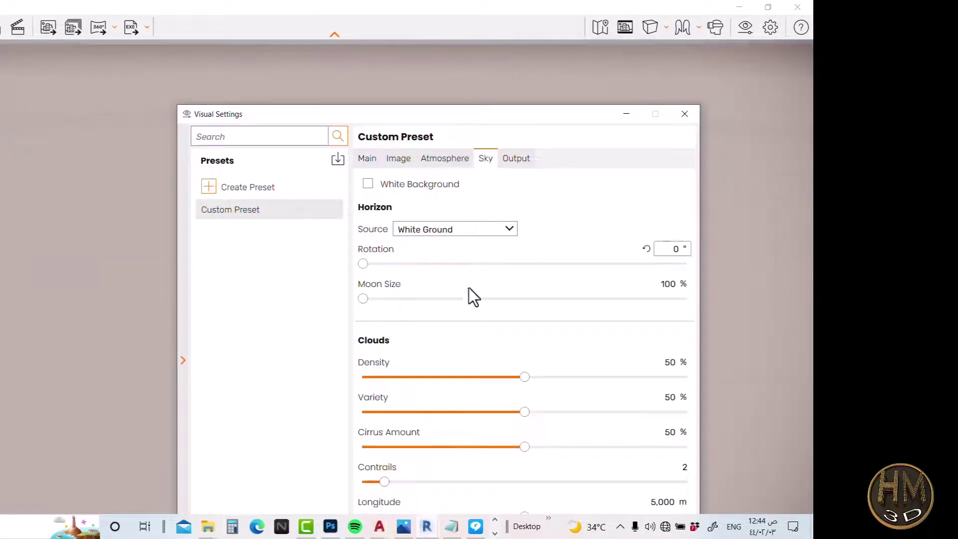
pyautogui.click(449, 230)
pyautogui.scroll(1, 439, 284)
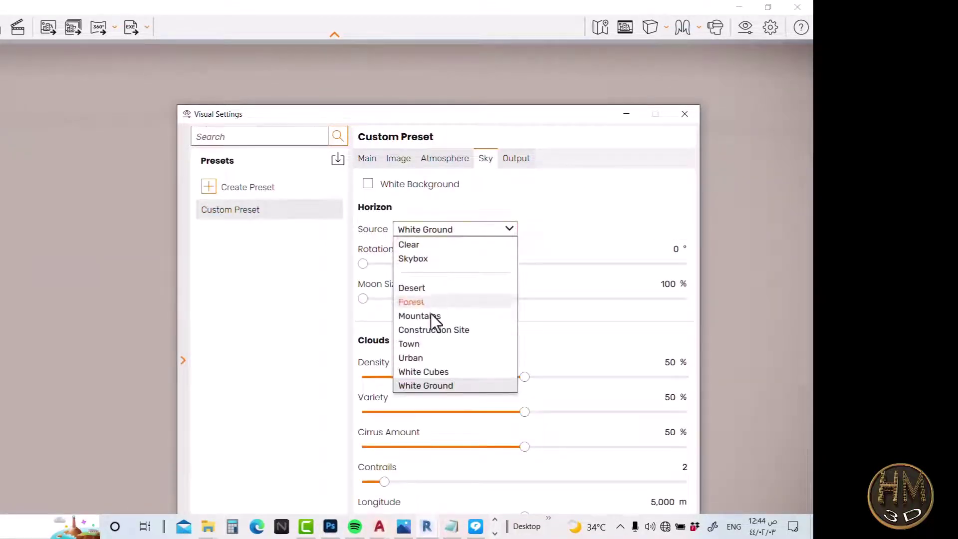
pyautogui.click(424, 342)
# Step: Orbit and zoom the Enscape camera to face the curved stair head-on
pyautogui.click(684, 115)
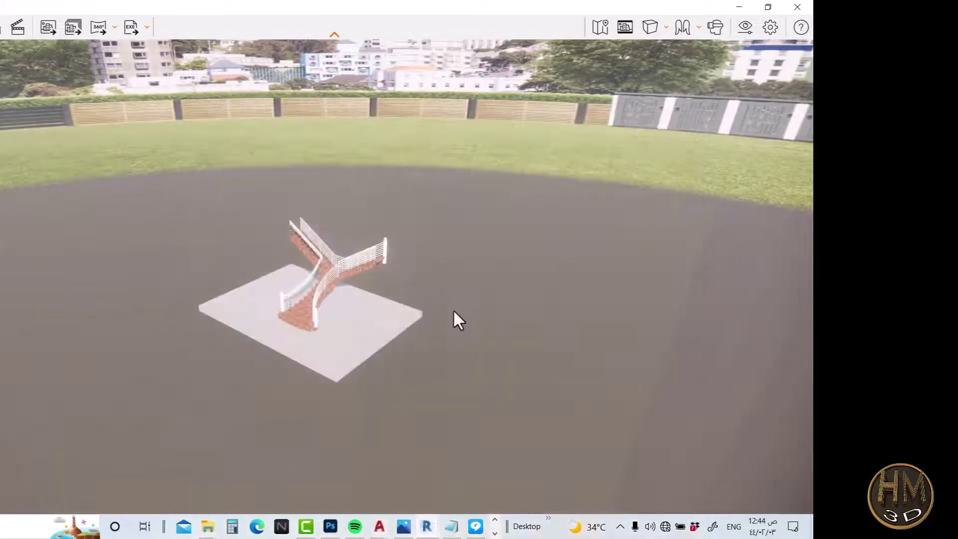
pyautogui.moveTo(318, 316); pyautogui.dragTo(317, 299, button='right')
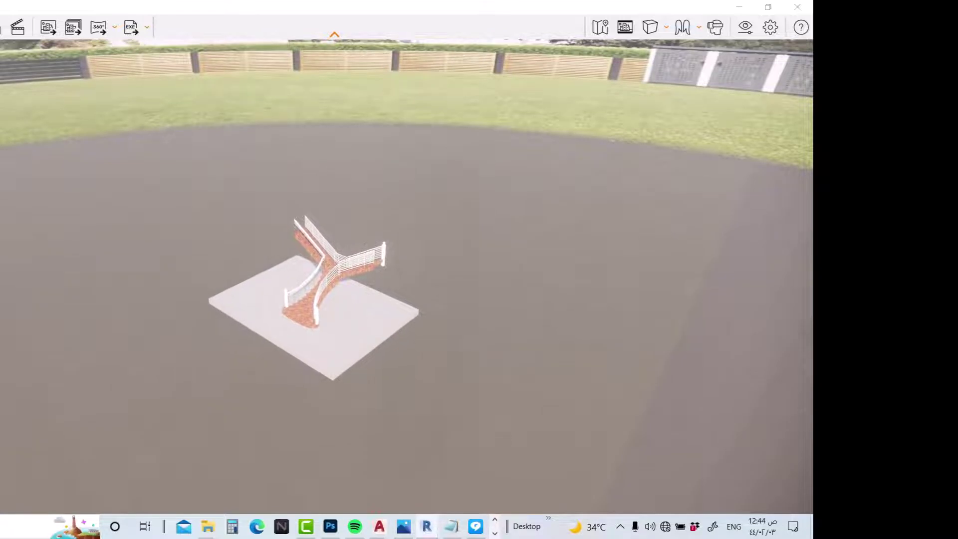
pyautogui.scroll(4, 310, 314)
pyautogui.scroll(5, 310, 314)
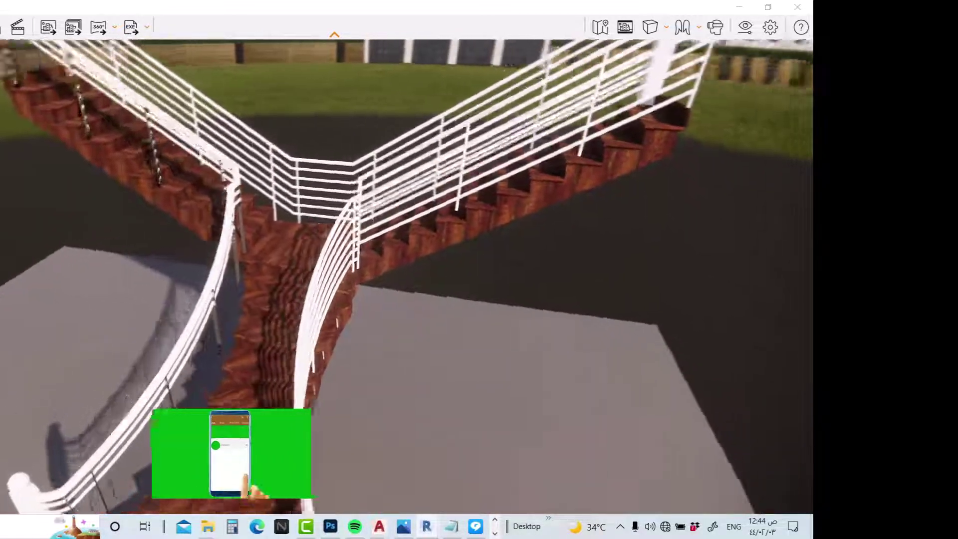
pyautogui.moveTo(311, 314)
pyautogui.mouseDown(button='right')
pyautogui.moveTo(342, 313)
pyautogui.moveTo(210, 328)
pyautogui.moveTo(174, 306)
pyautogui.mouseUp(button='right')
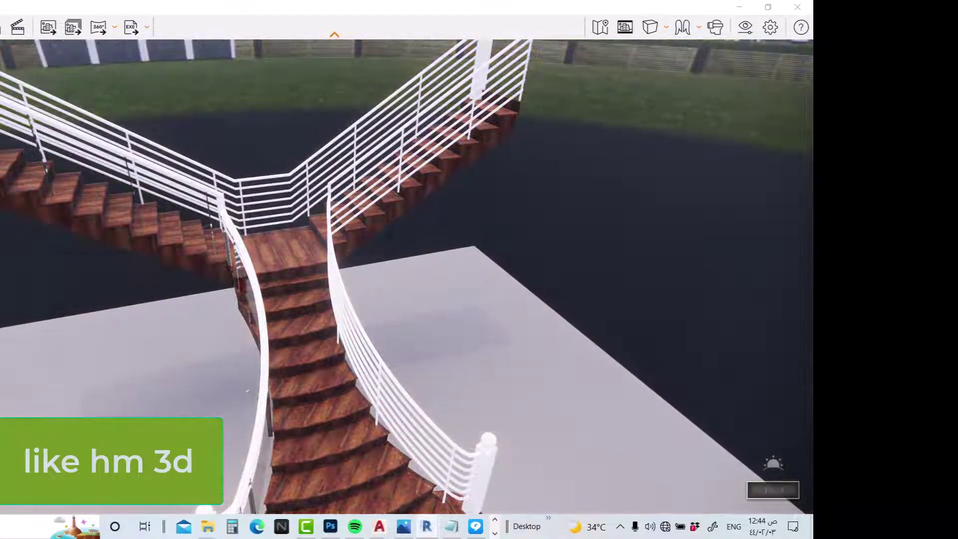
# Step: Set the sun to about 12:40 midday and bring the camera to eye level
pyautogui.moveTo(247, 391)
pyautogui.keyDown('shift'); pyautogui.mouseDown(button='right')
pyautogui.moveTo(247, 364)
pyautogui.moveTo(239, 413)
pyautogui.mouseUp(button='right'); pyautogui.keyUp('shift')
pyautogui.press('s')
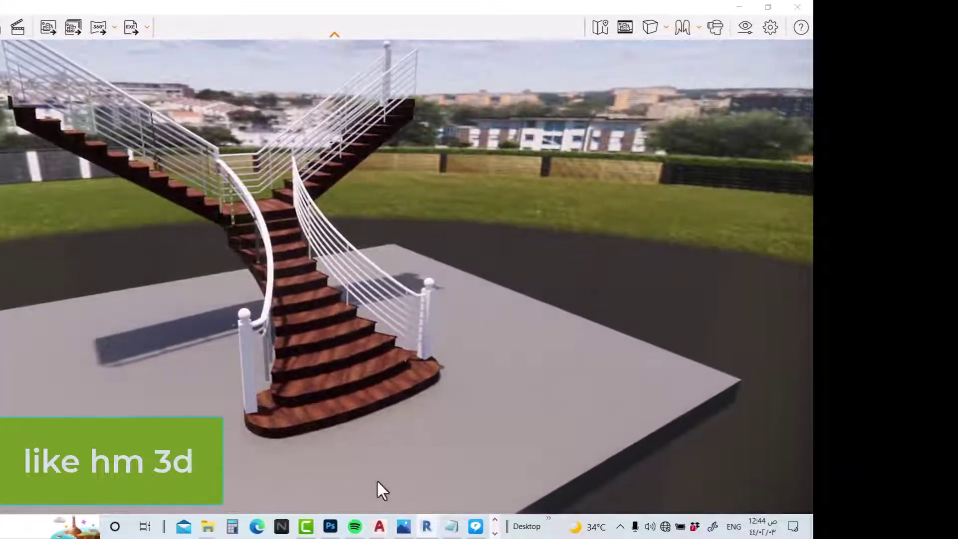
pyautogui.scroll(3, 305, 306)
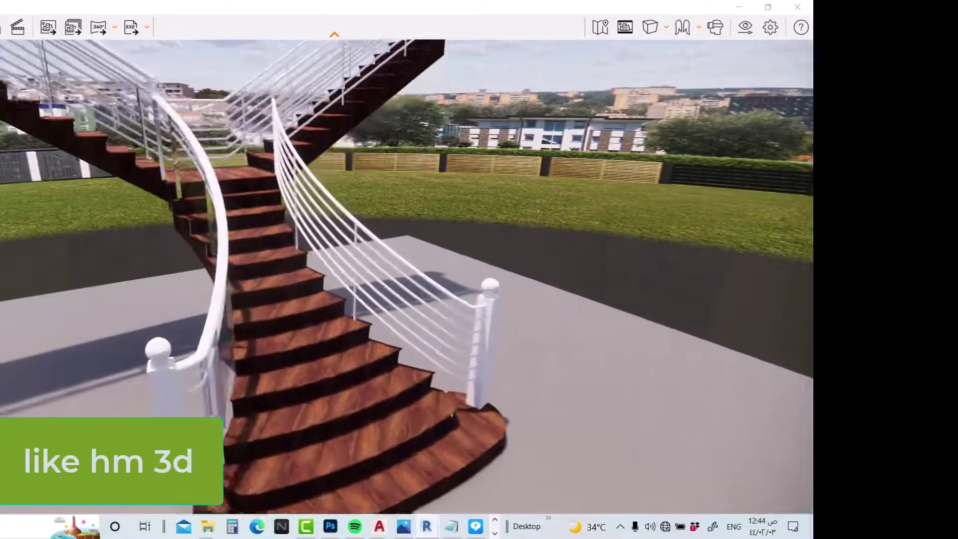